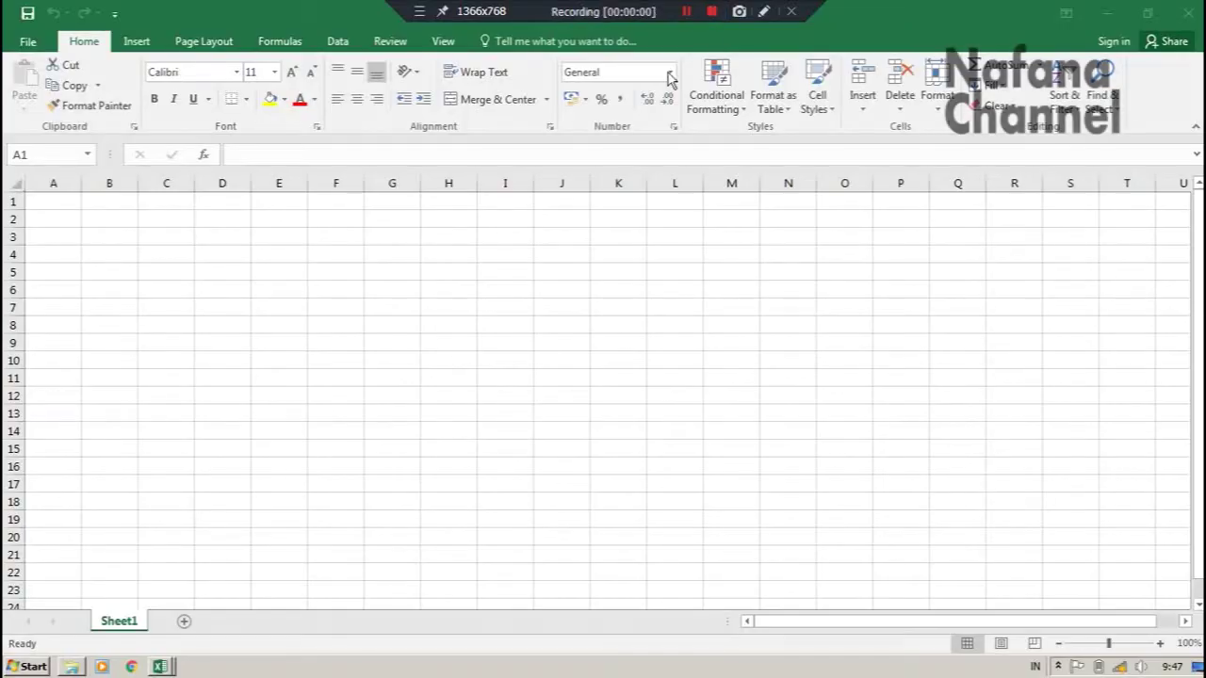
Rename the Sheet1 tab to 'Data Kriteria'.
double_click(134, 622)
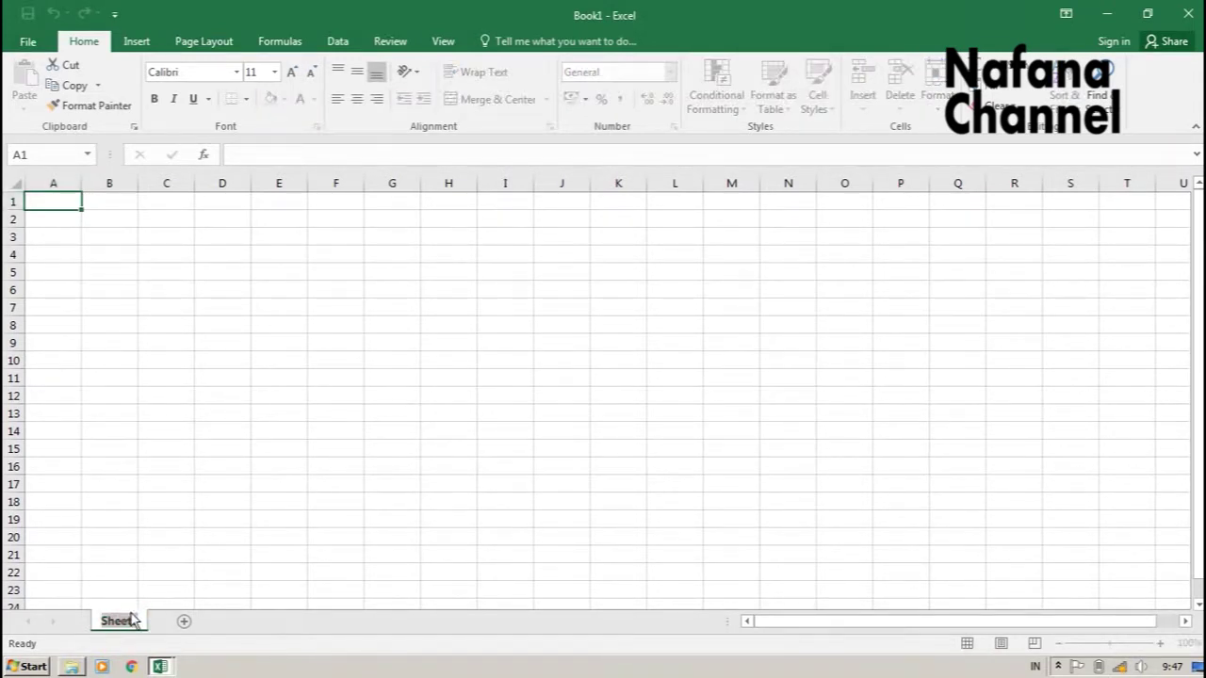
type("Data")
type(" Criteria")
key("Return")
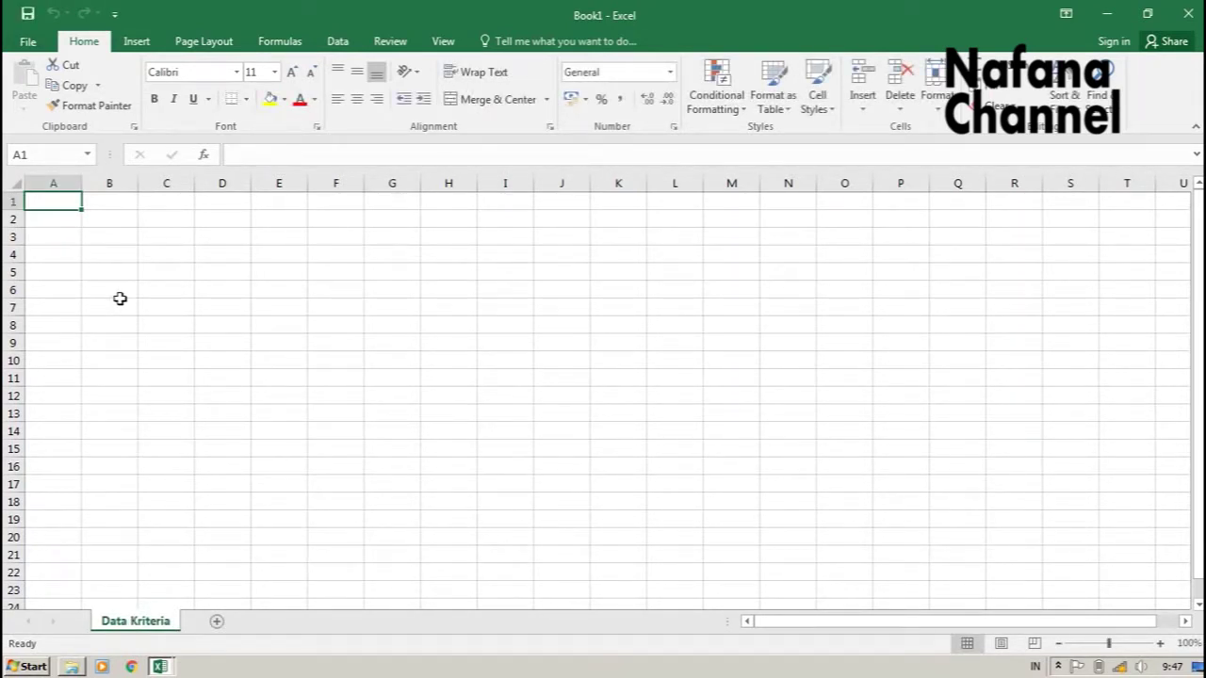
Enter the headers ID, Kriteria and Bobot across A1:C1.
type("ID")
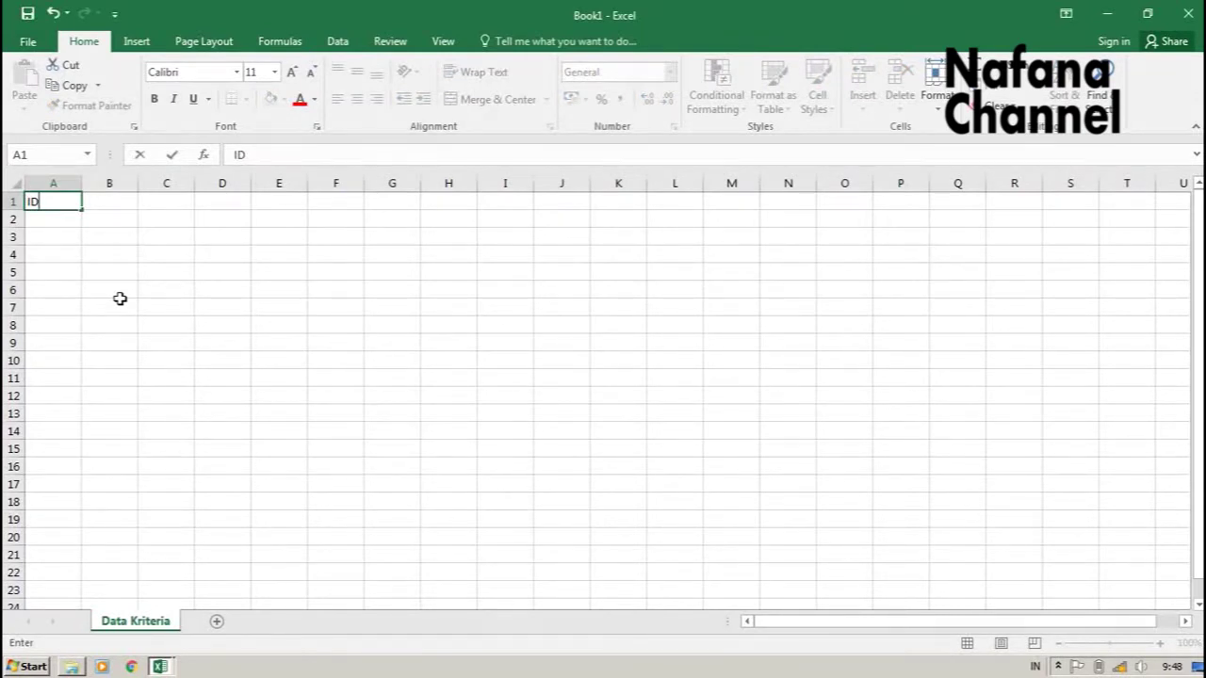
key("Tab")
type("Kriter")
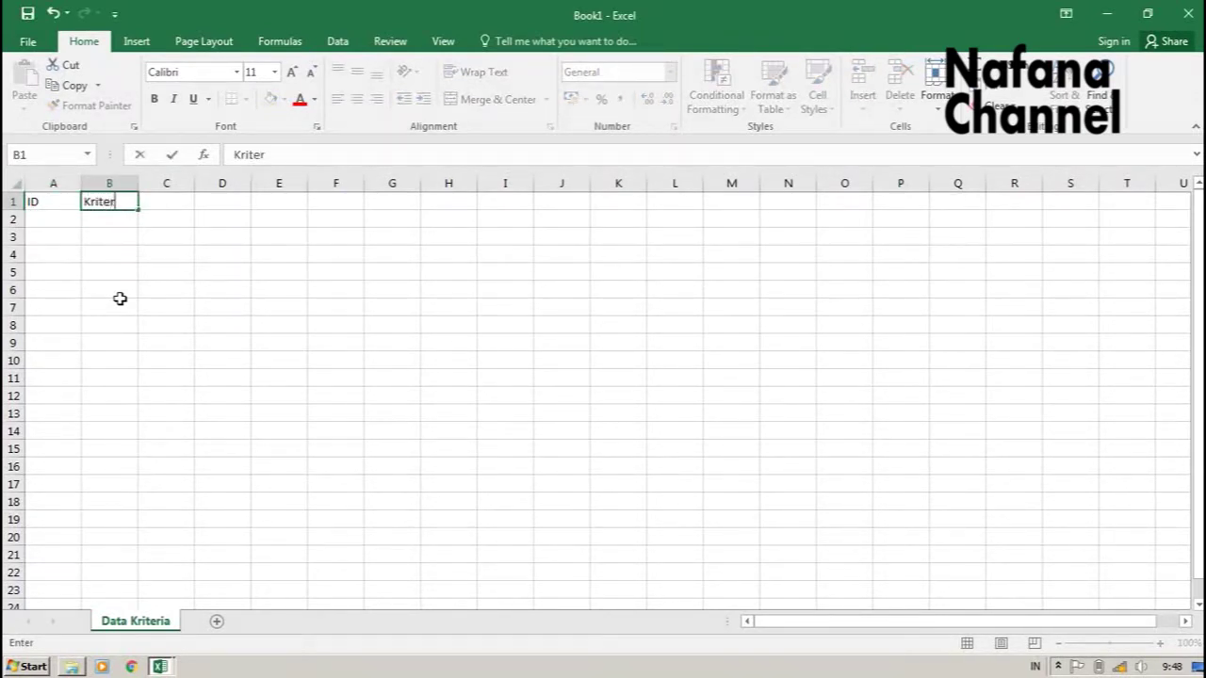
type("ia")
key("Tab")
type("Bo")
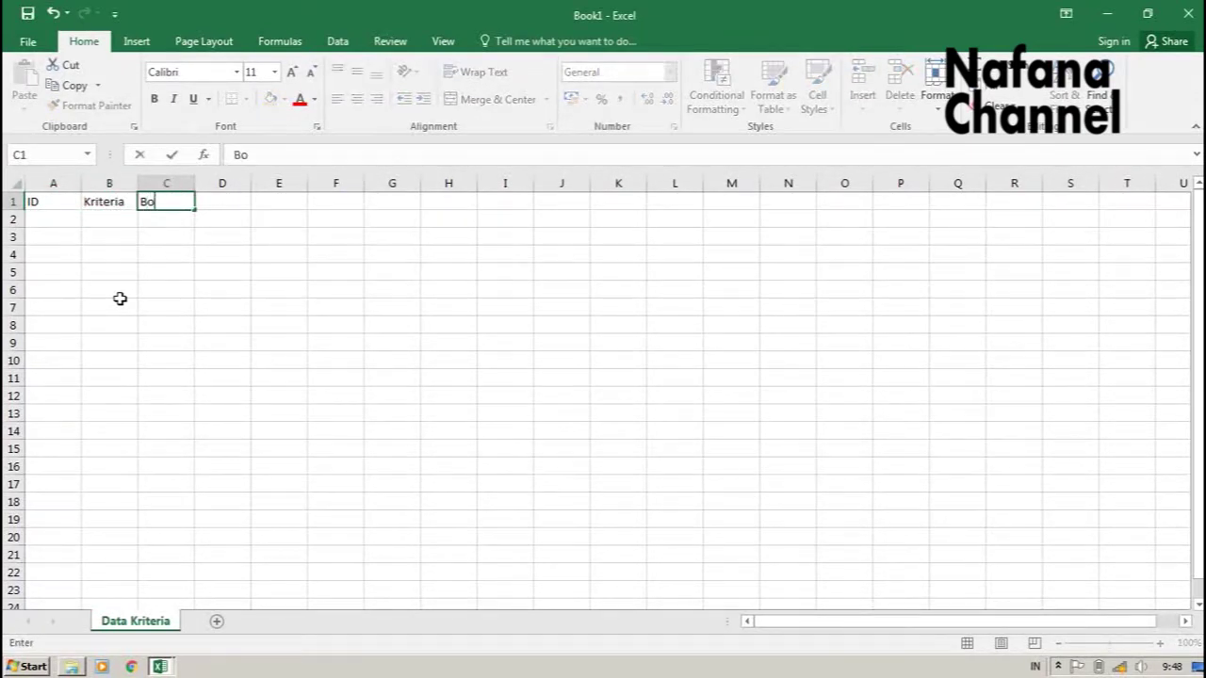
type("bot")
key("Down")
Add criterion 1, Nilai Matematika, with weight 20, widening column B to fit.
key("Left")
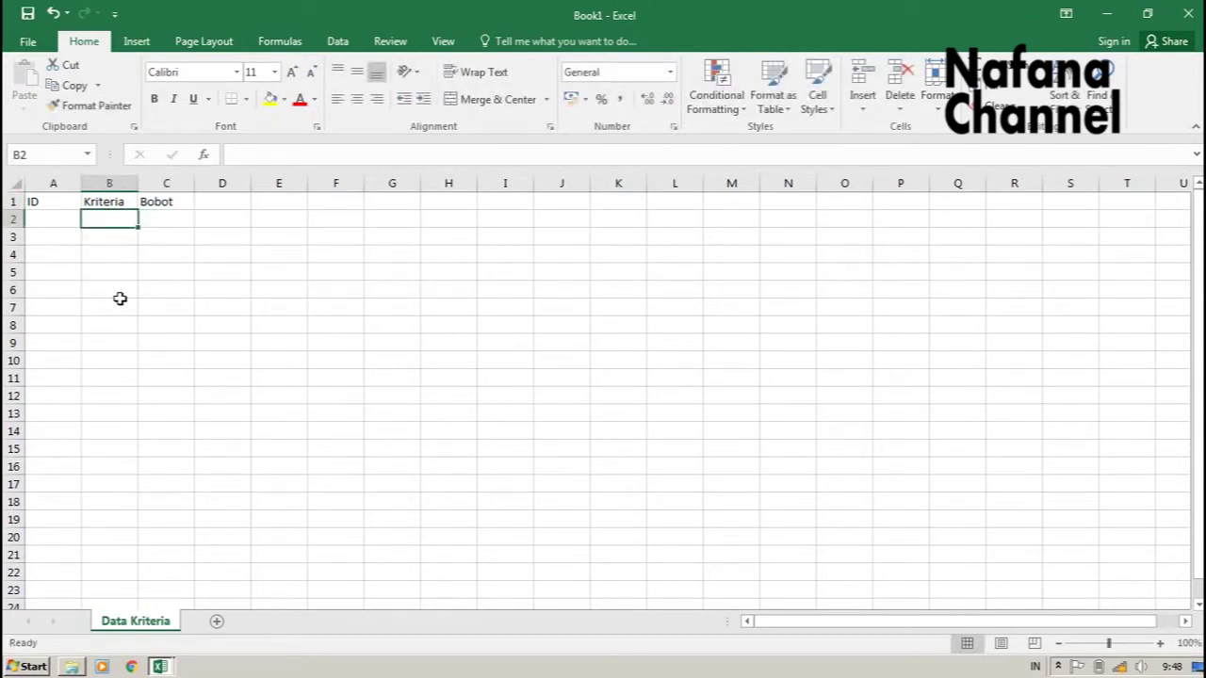
key("Left")
type("1")
key("Tab")
type("Nilai ")
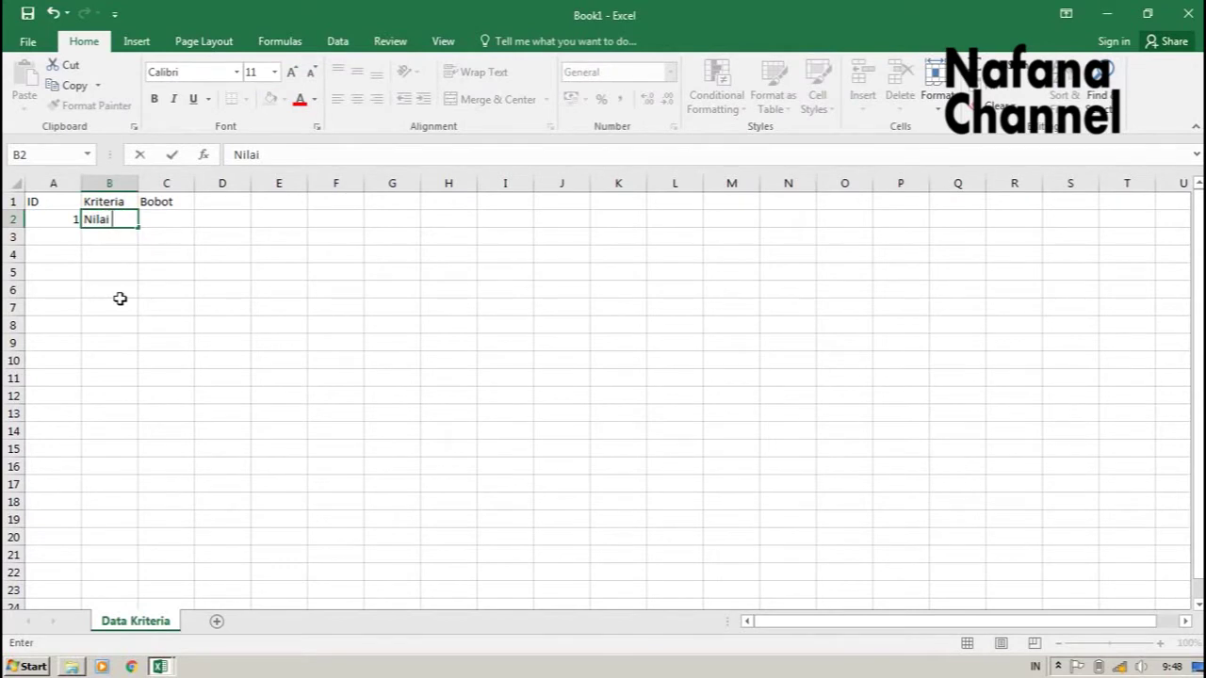
type("Matema")
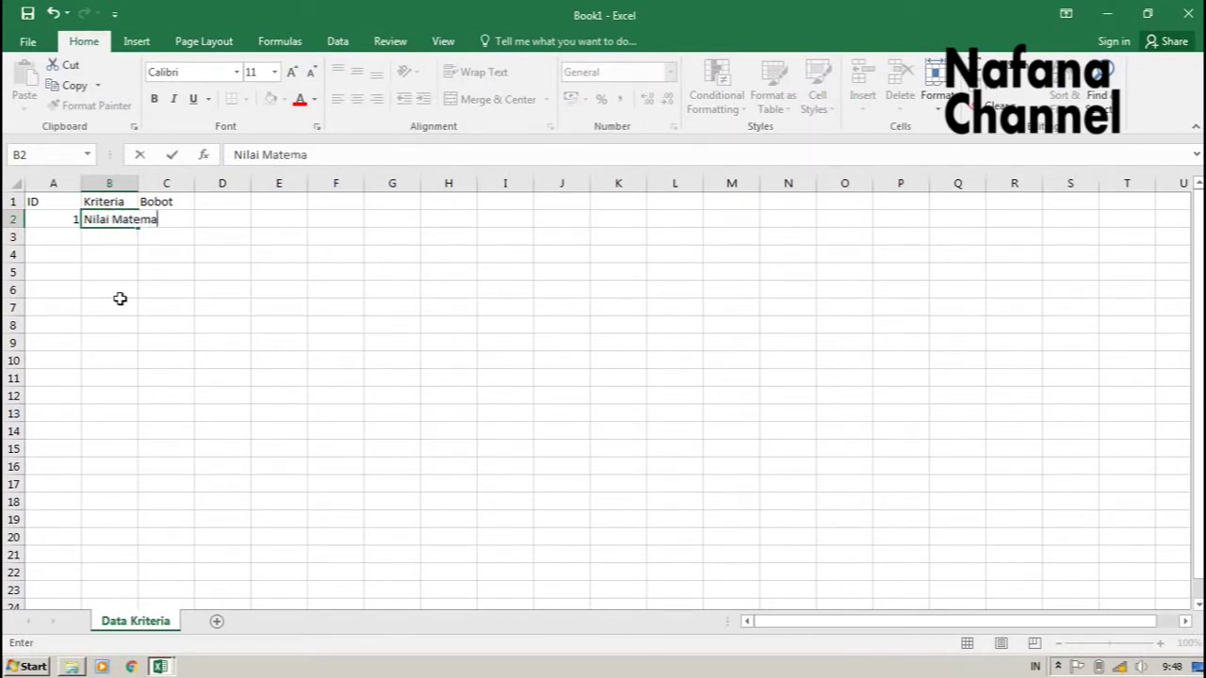
type("tika")
key("Return")
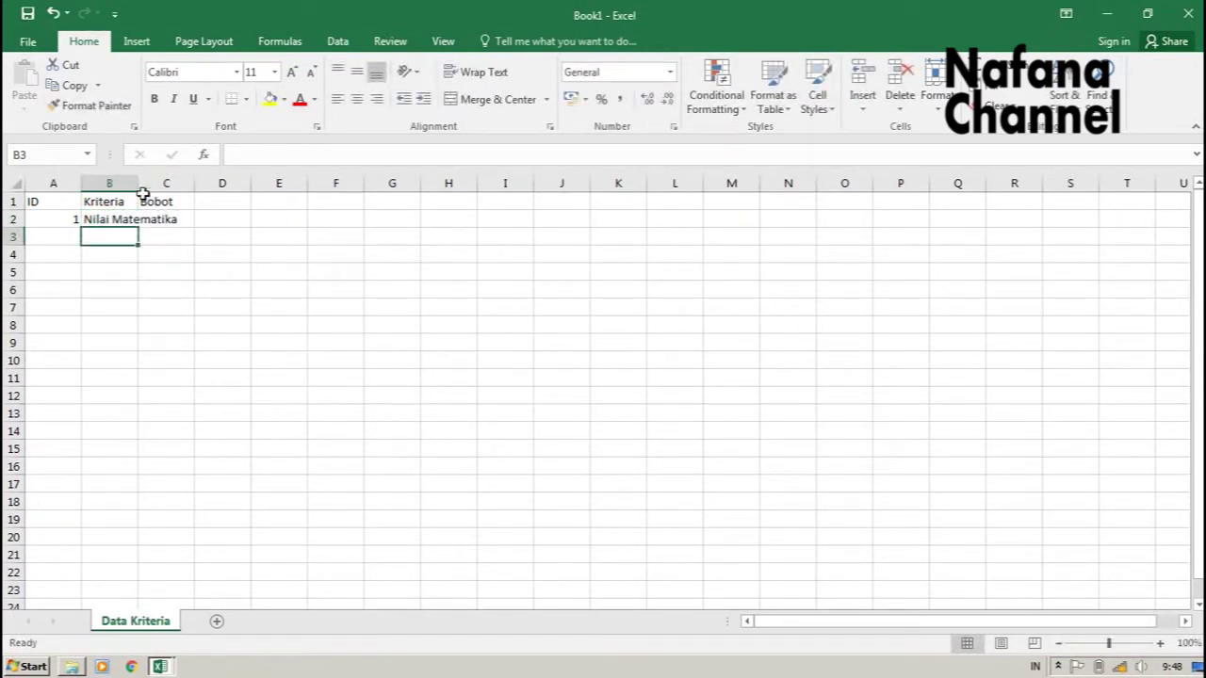
left_click_drag(139, 185, 197, 185)
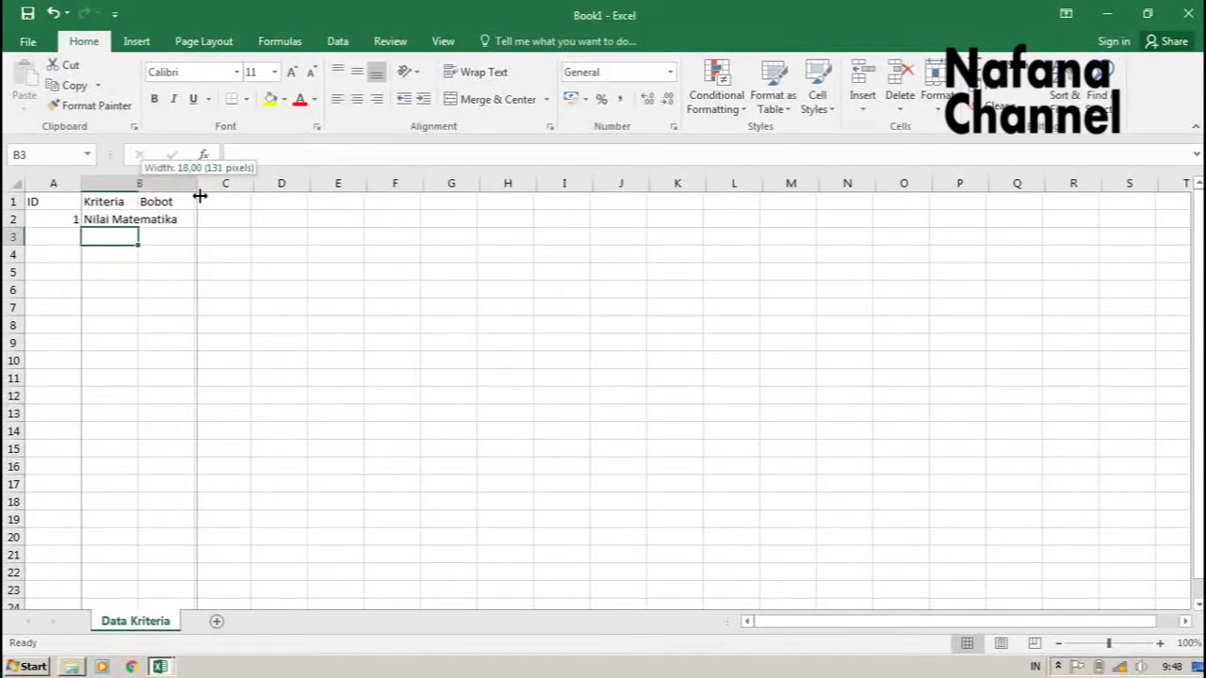
left_click(227, 217)
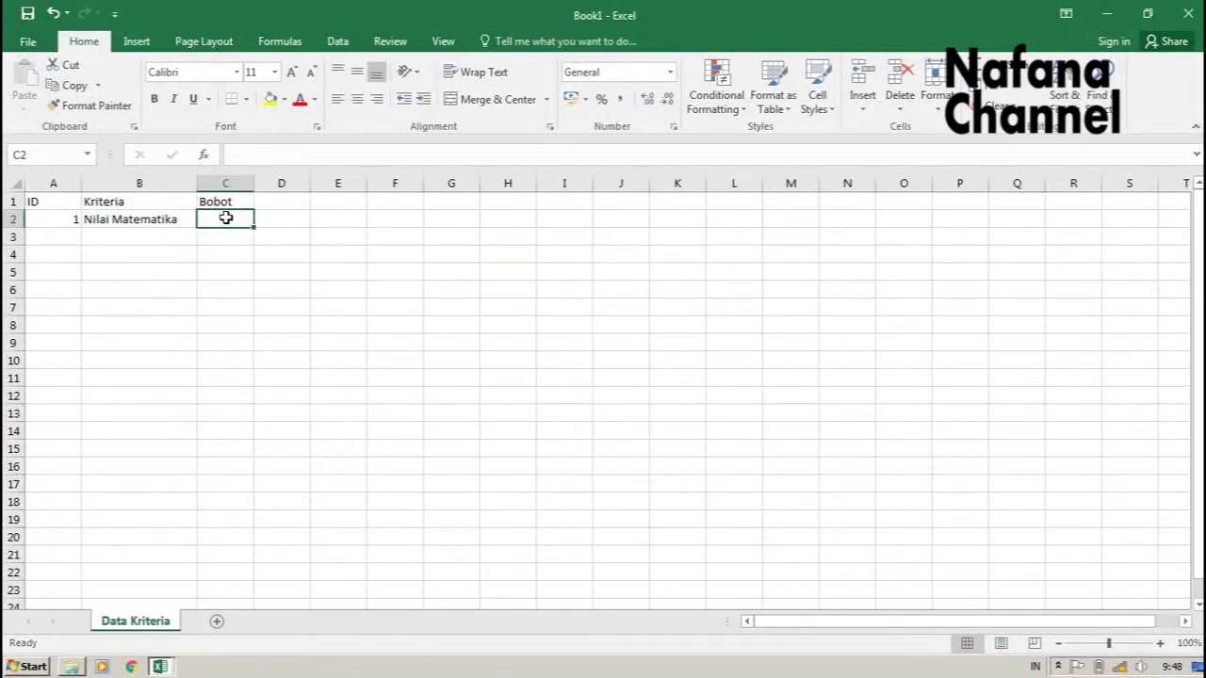
type("20")
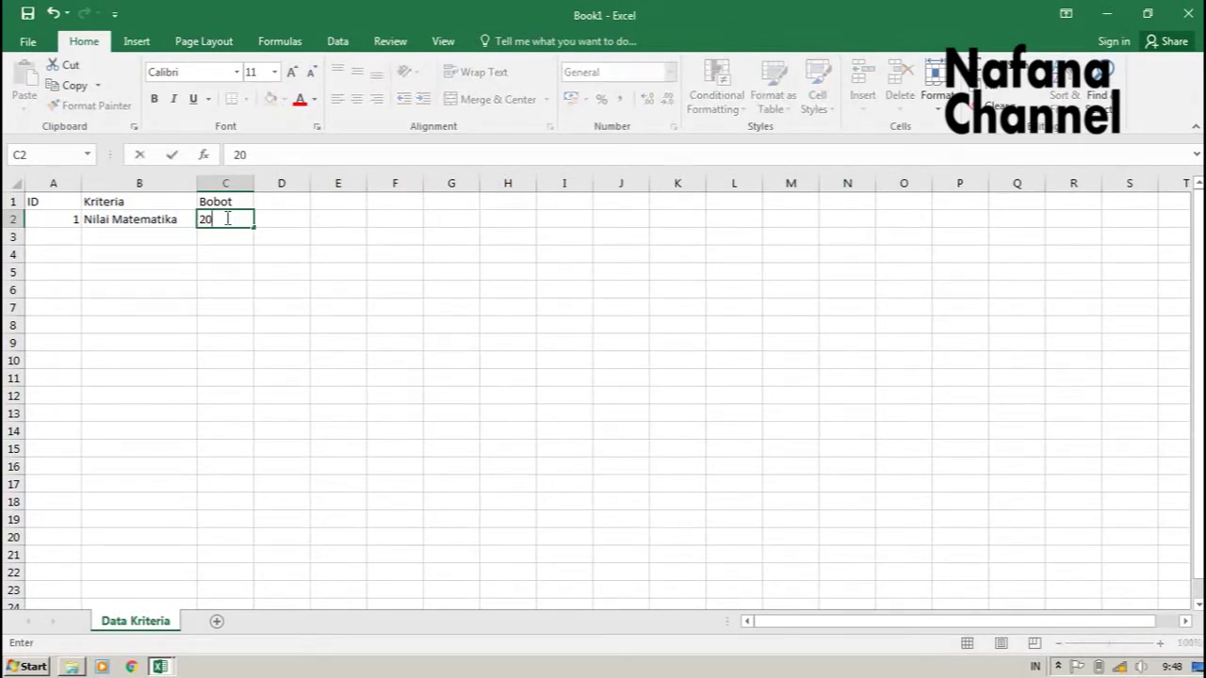
key("Return")
Add Nilai Biologi (ID 2) and Nilai Fisika at weight 20, then Nilai Bahasa Indonesia.
key("Left")
type("2")
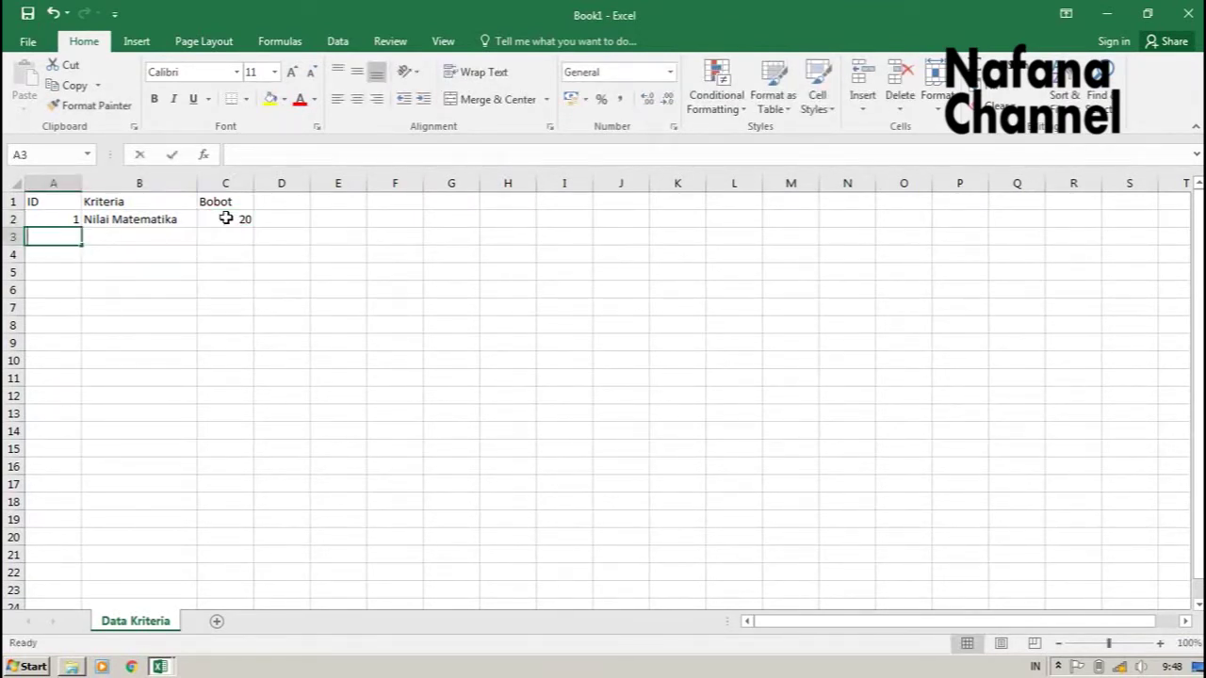
key("Tab")
type("Nilai Matematika")
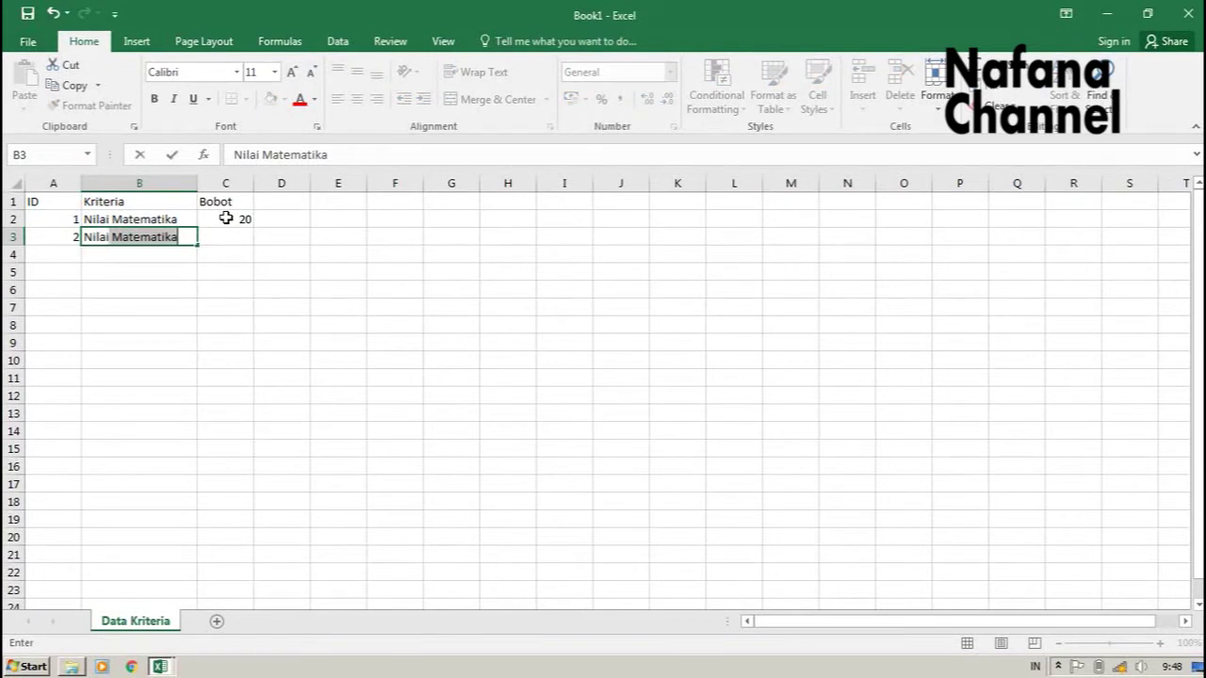
type("Bi")
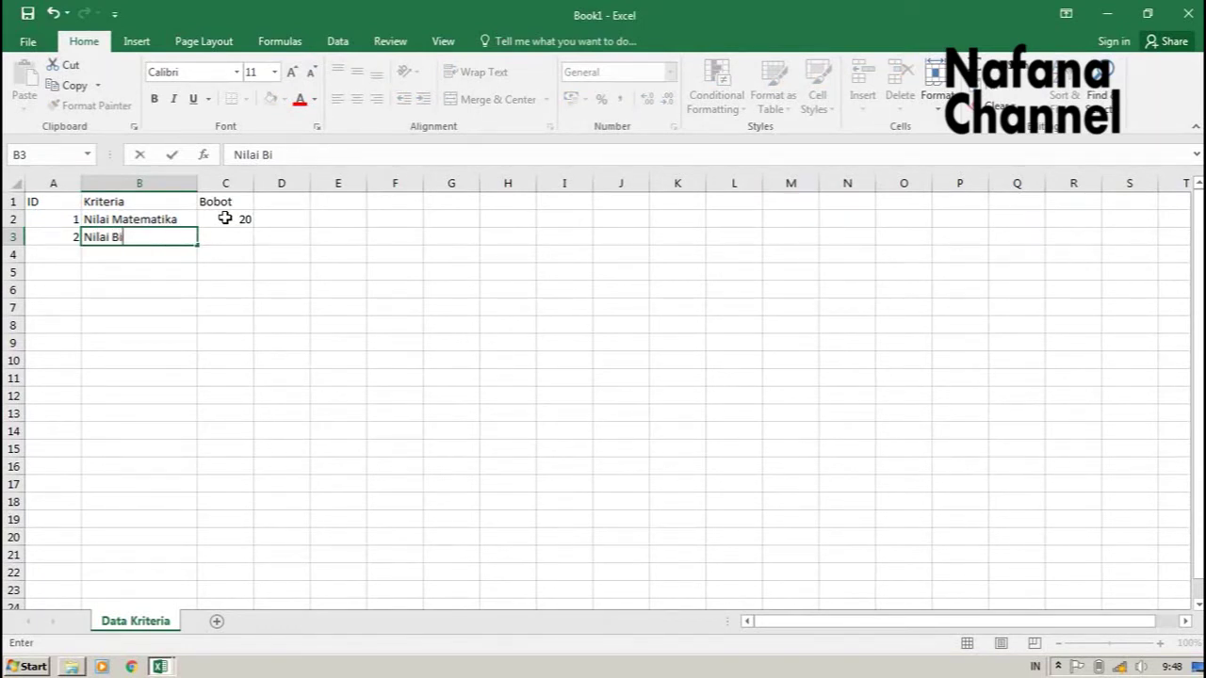
type("ologi")
key("Tab")
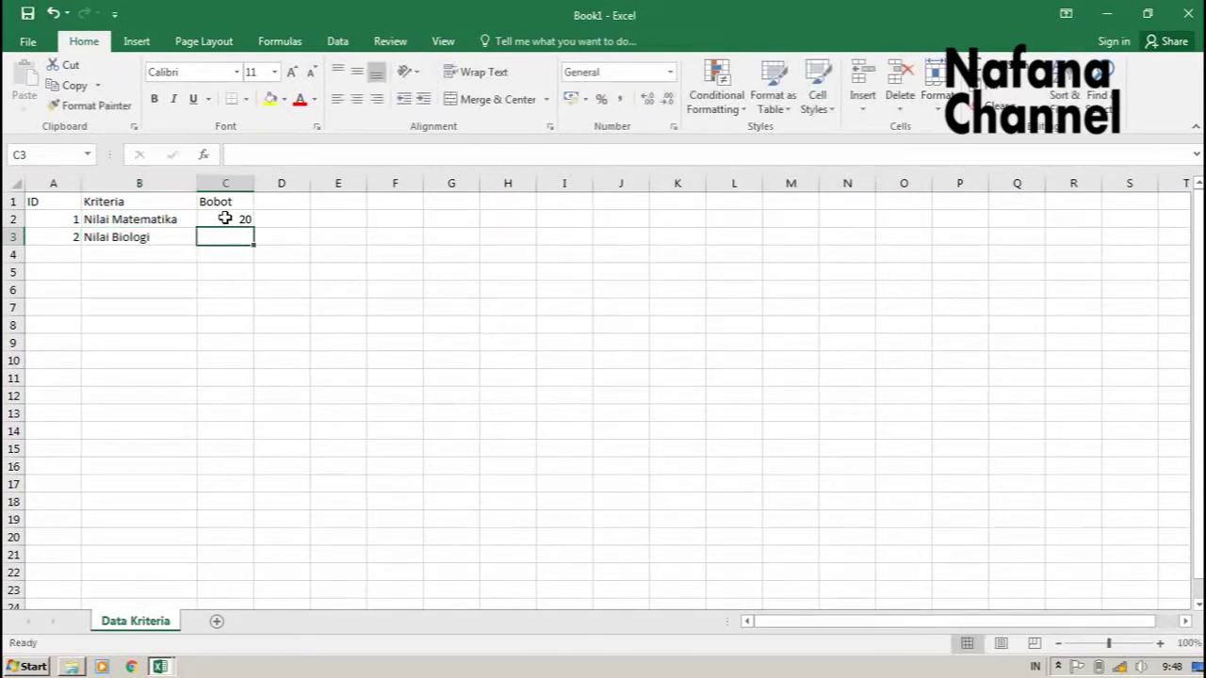
type("20")
key("Return")
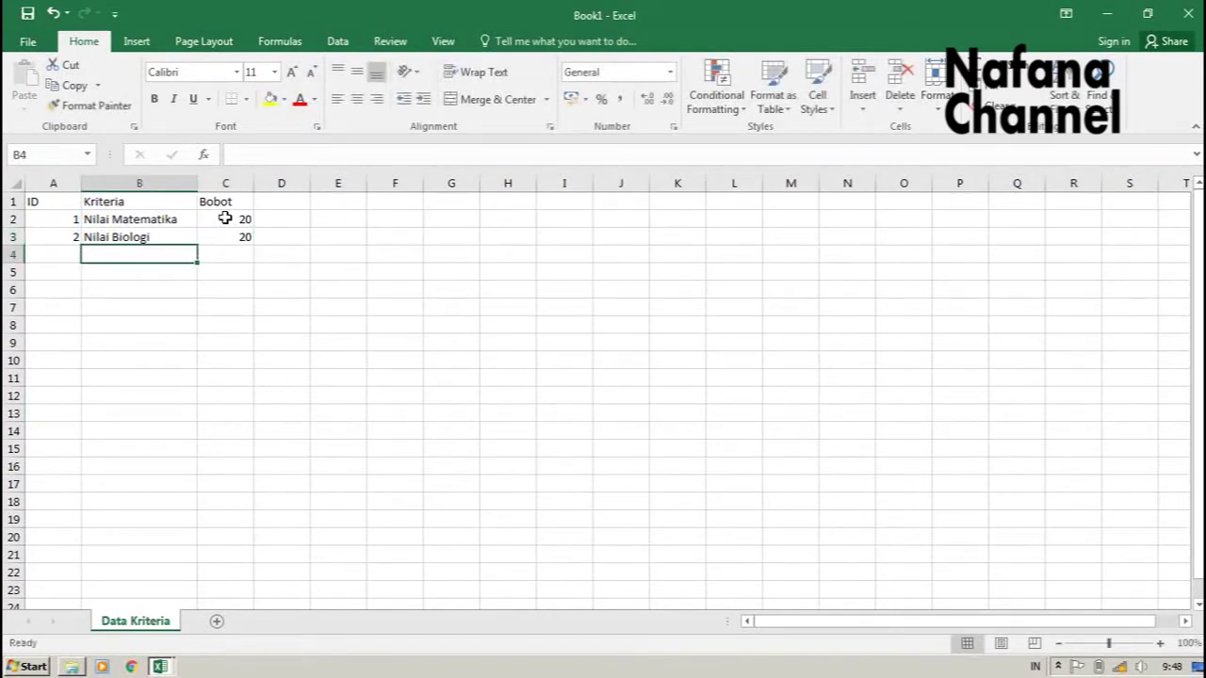
type("Nilai")
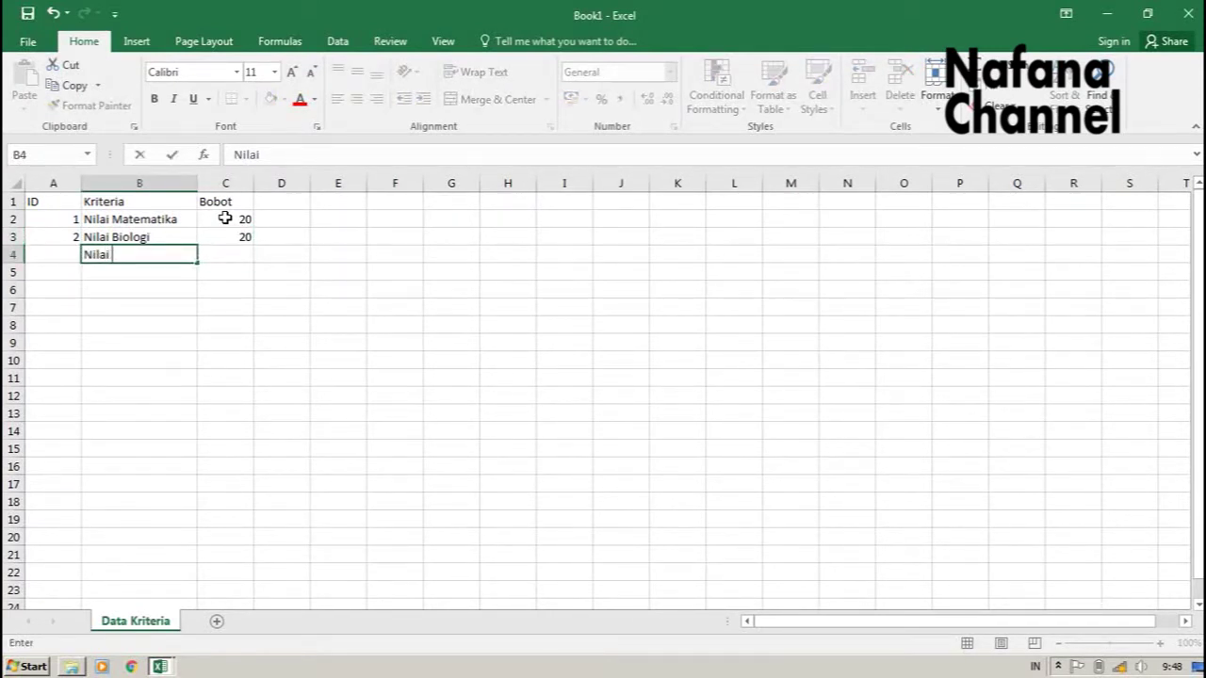
type(" Fisika")
key("Tab")
type("20")
key("Return")
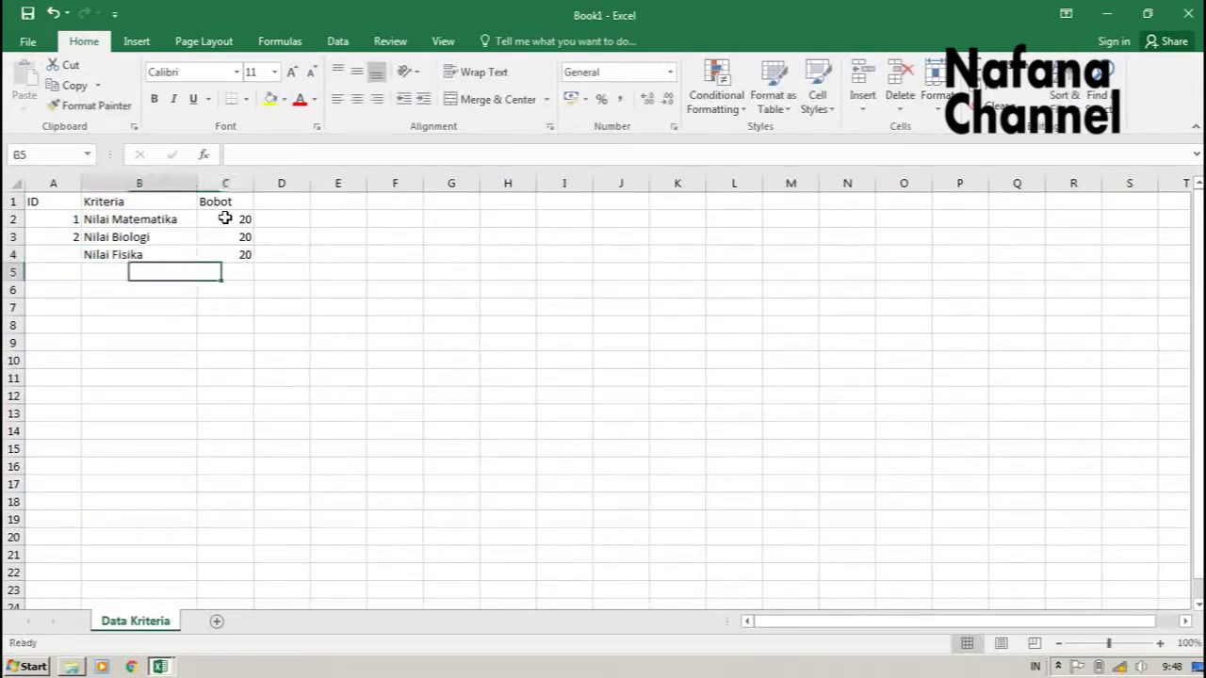
type("N")
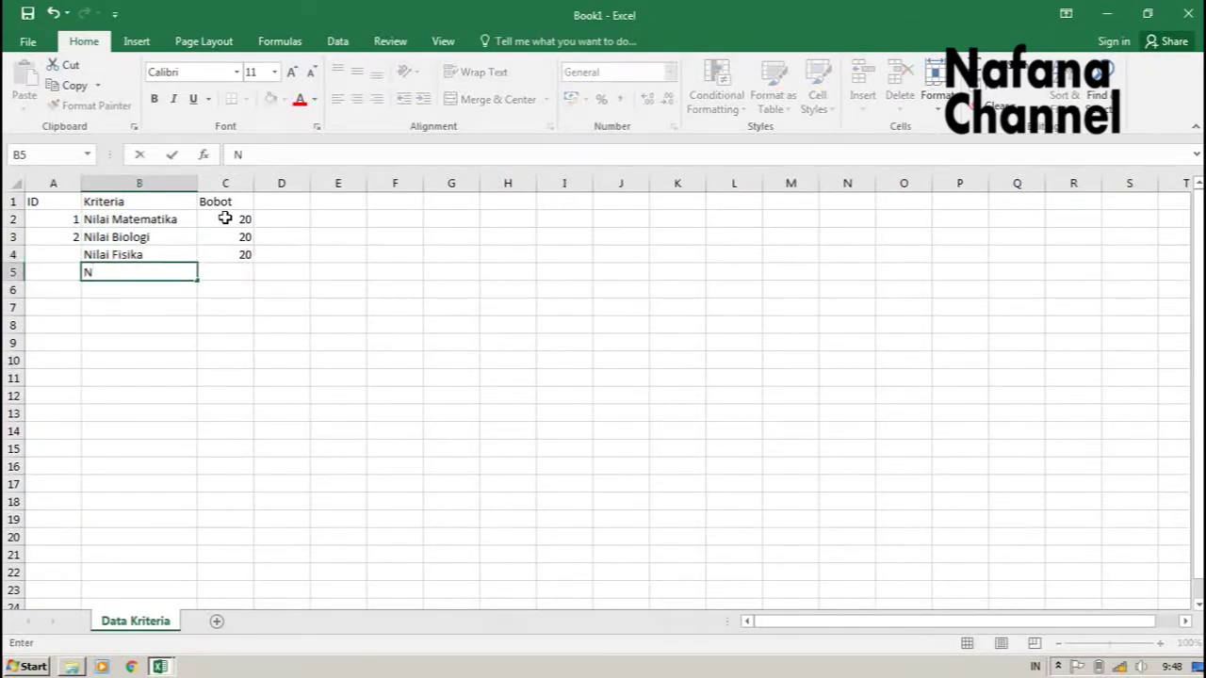
type("ilai Bahas")
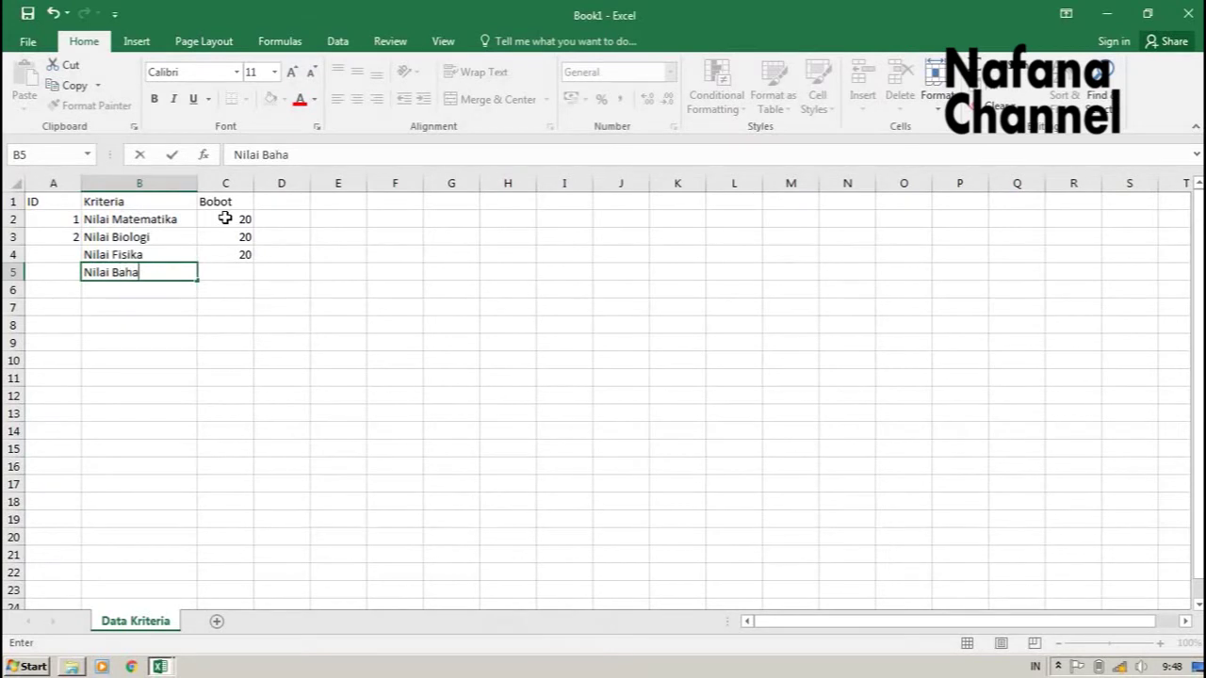
type("a Indone")
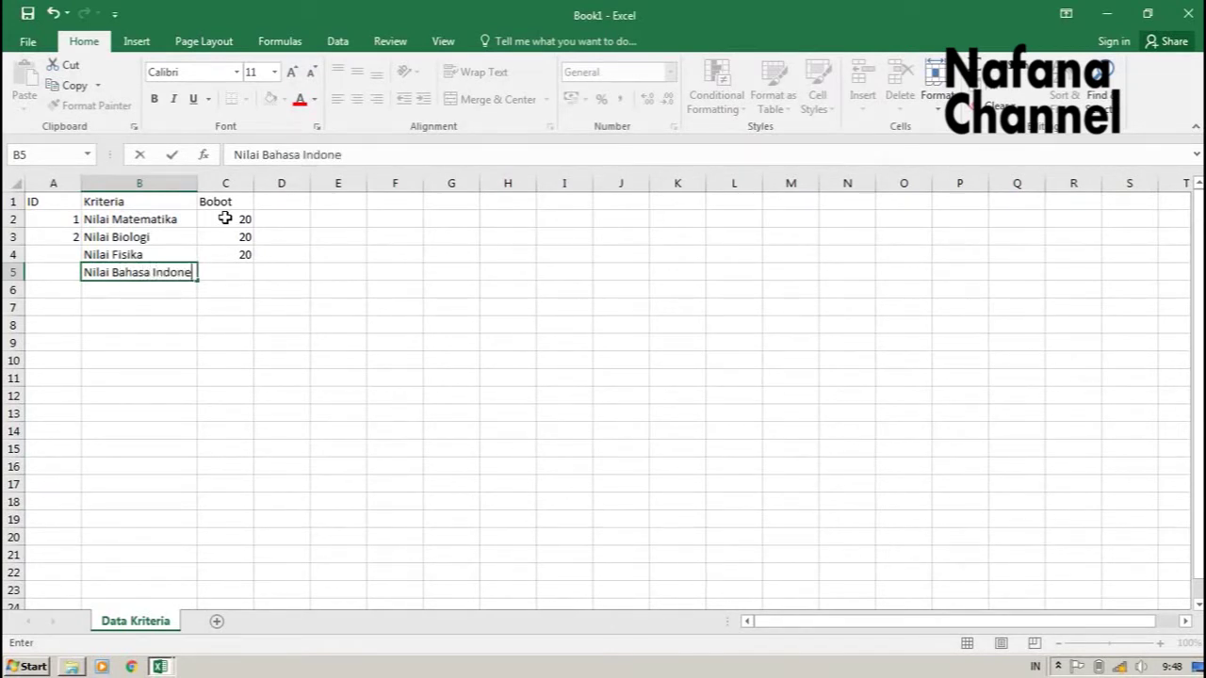
type("sia")
key("Return")
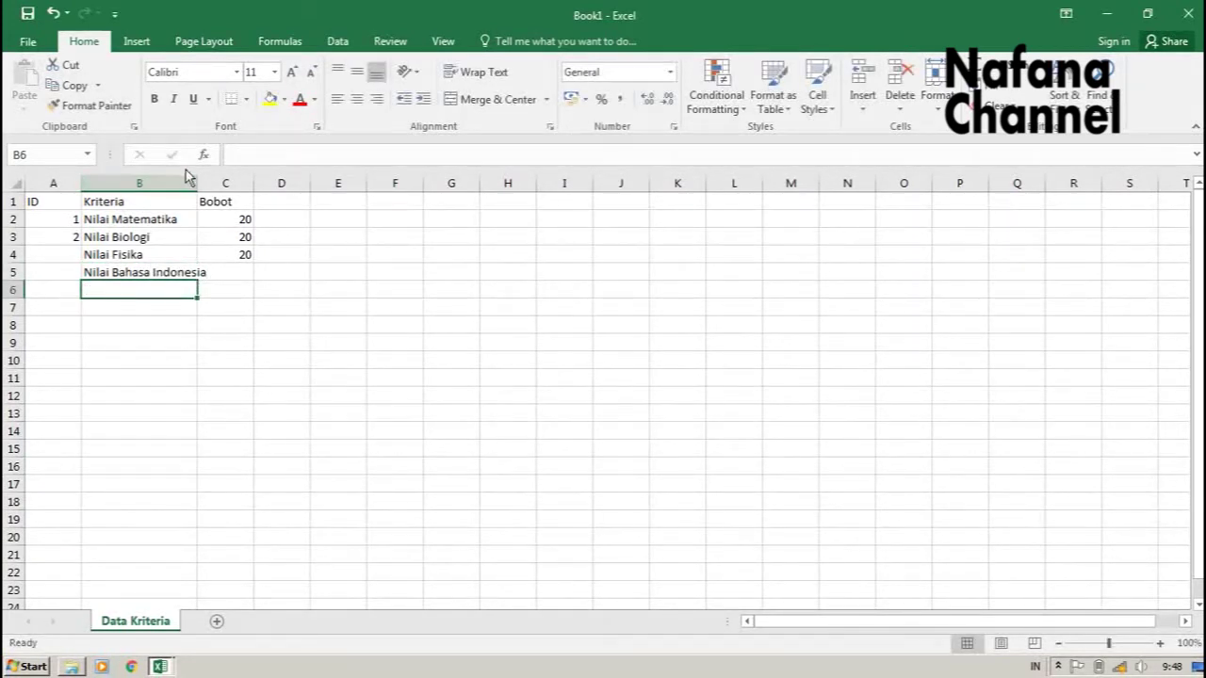
Give Nilai Bahasa Indonesia weight 20 and add Nilai Bahasa Inggris with weight 20.
left_click_drag(197, 183, 238, 185)
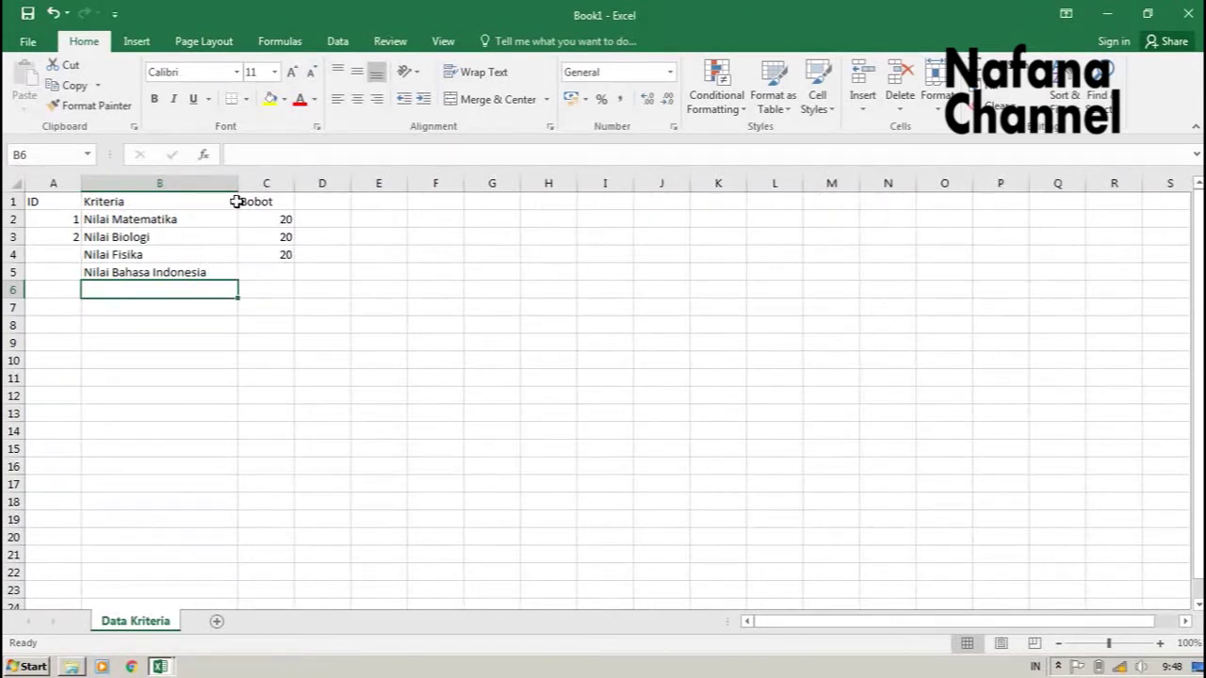
key("Up")
key("Right")
type("20")
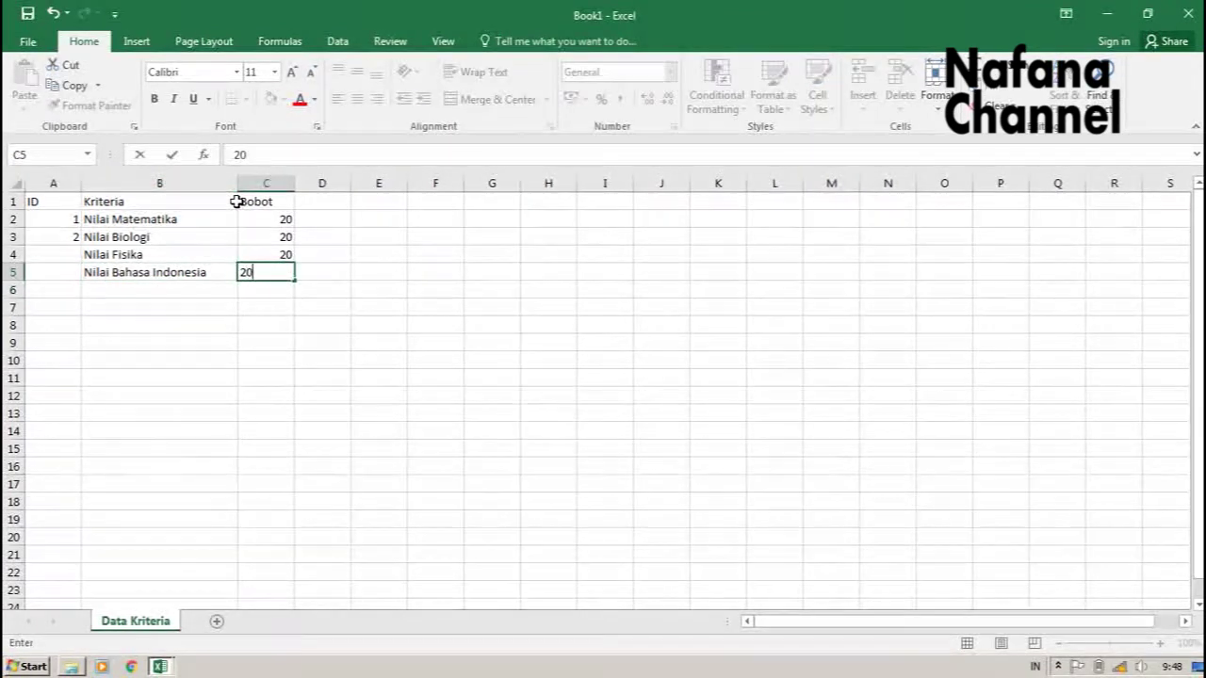
key("Left")
key("Down")
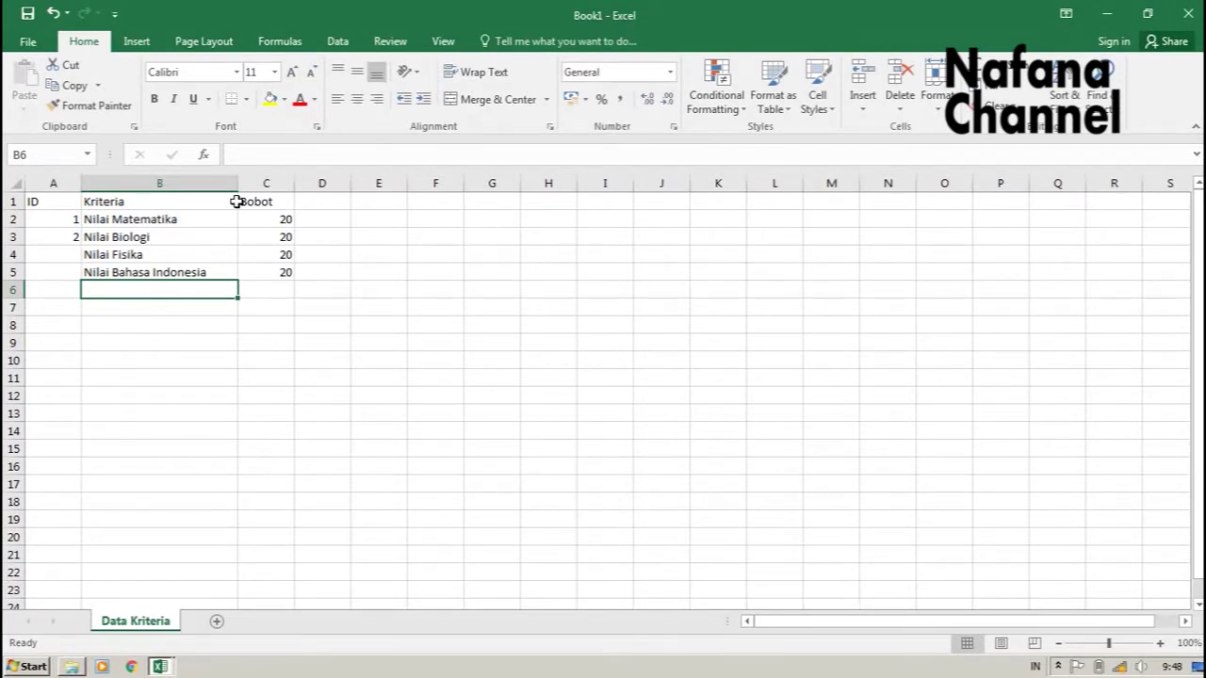
type("Nl")
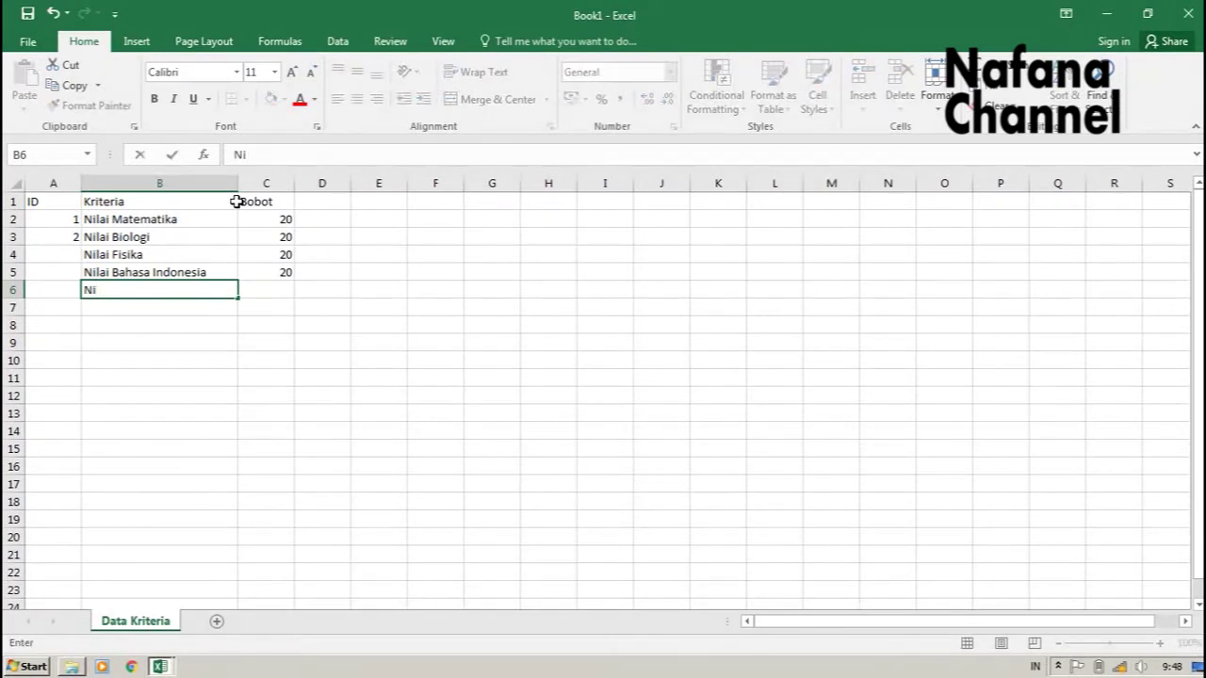
type("lai")
type(" Bahasa I")
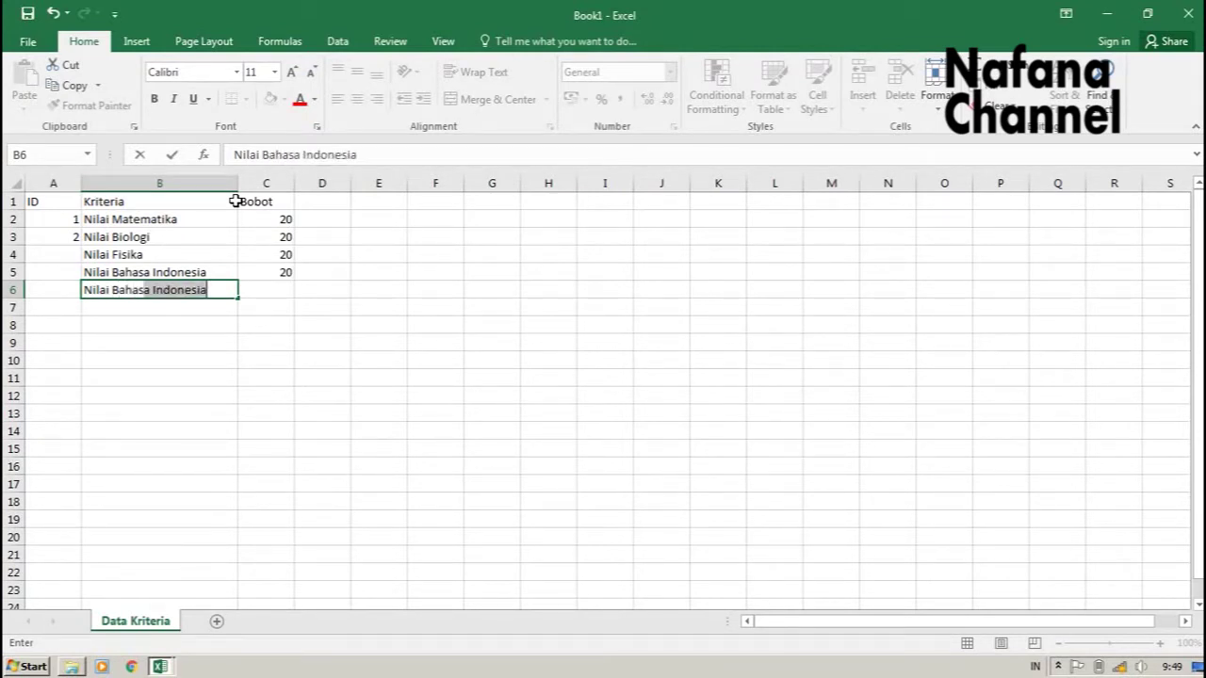
type("ngg")
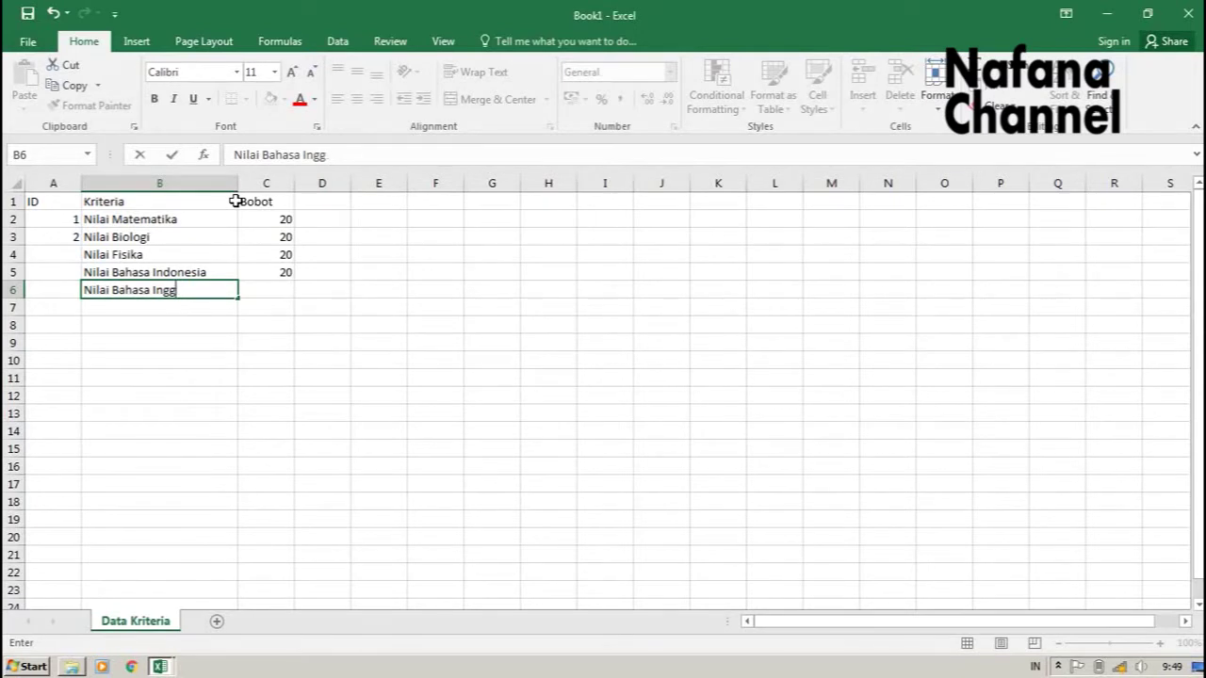
type("ris")
key("Tab")
type("20")
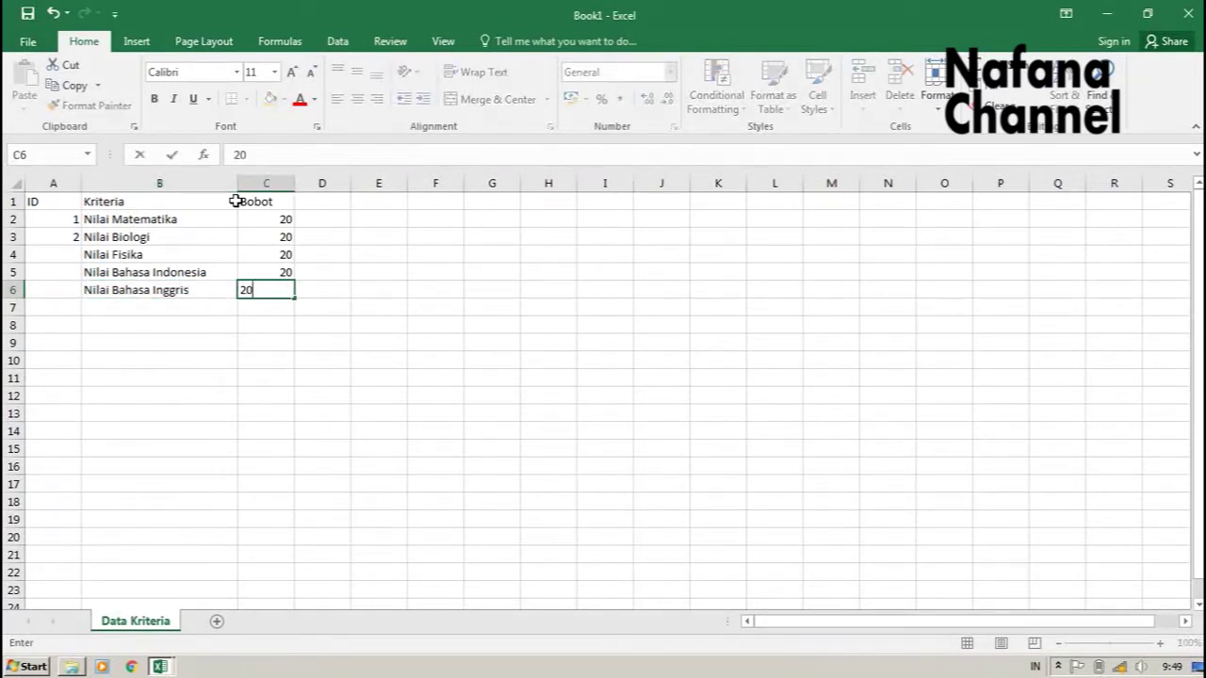
key("Left")
key("Left")
Fill in IDs 3, 4 and 5 for the remaining criteria rows.
key("Up")
key("Up")
type("3")
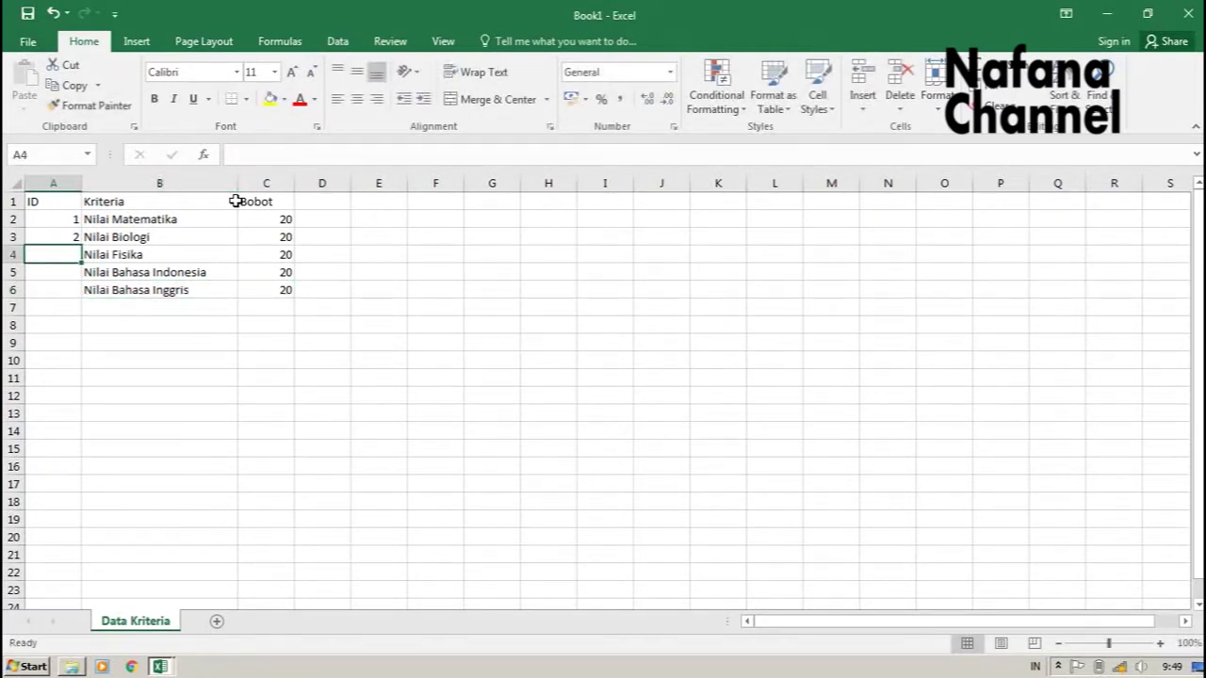
key("Return")
type("4")
key("Return")
type("5")
key("Tab")
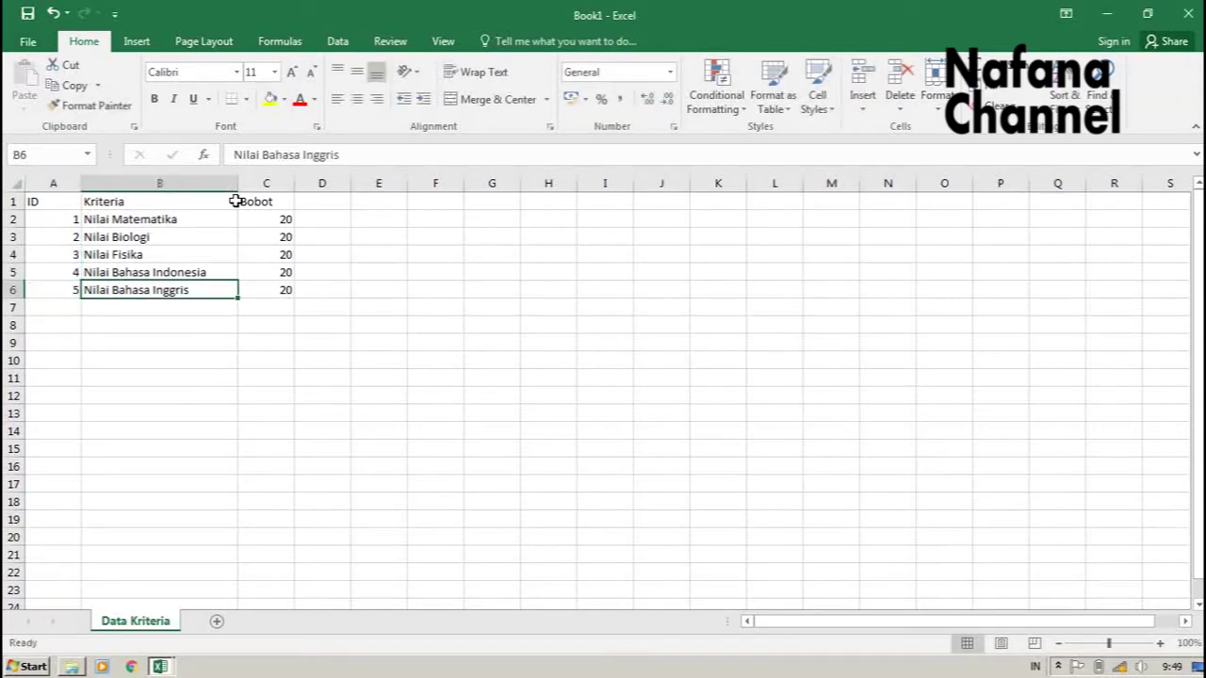
Center and middle-align the whole criteria table A1:C6.
key("ctrl+a")
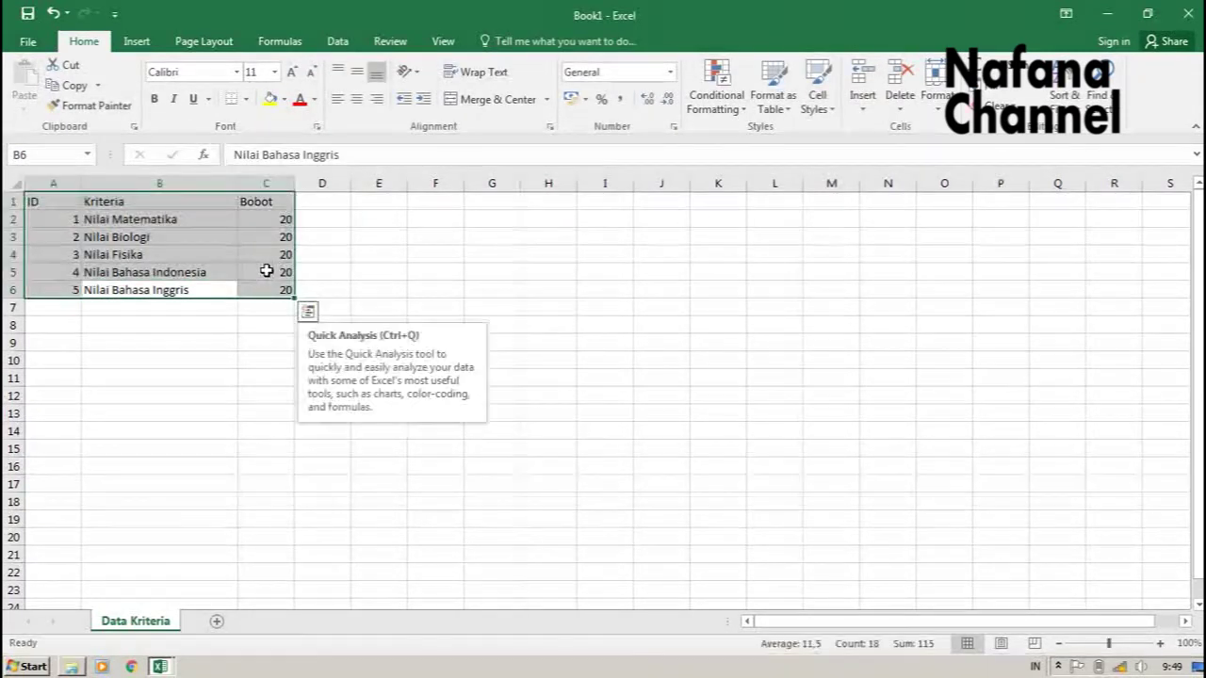
left_click(357, 99)
left_click(358, 71)
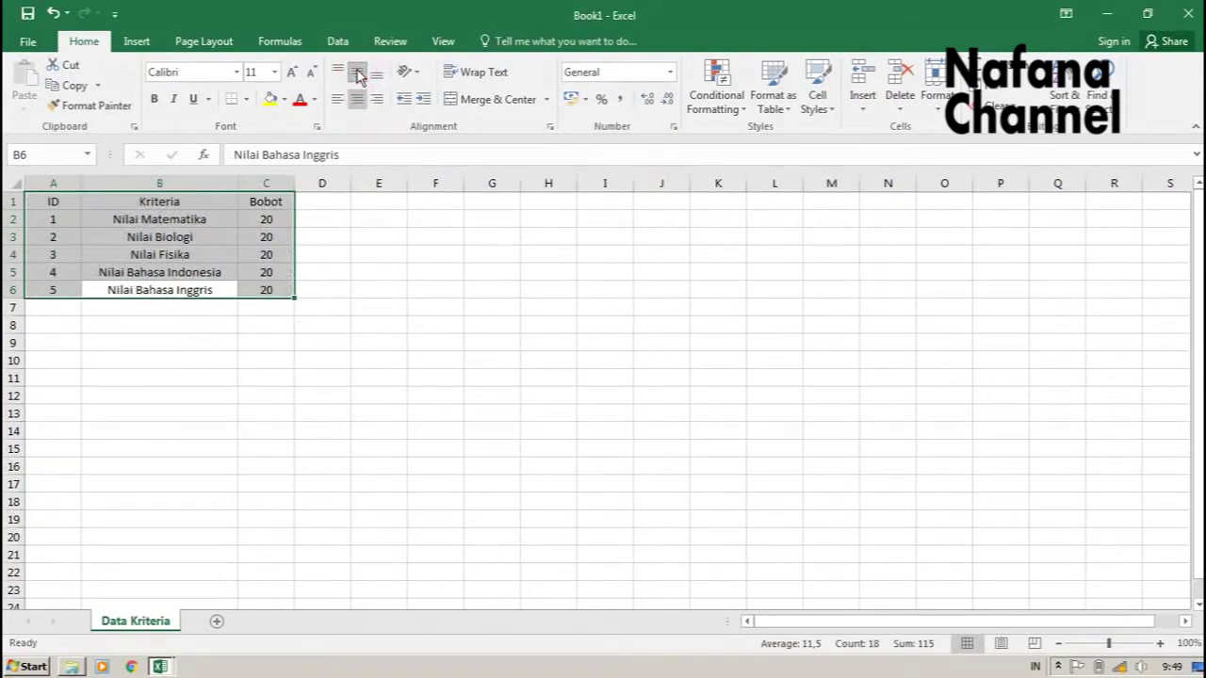
left_click(386, 271)
Fill the header row ID, Kriteria, Bobot with yellow.
left_click_drag(53, 201, 270, 206)
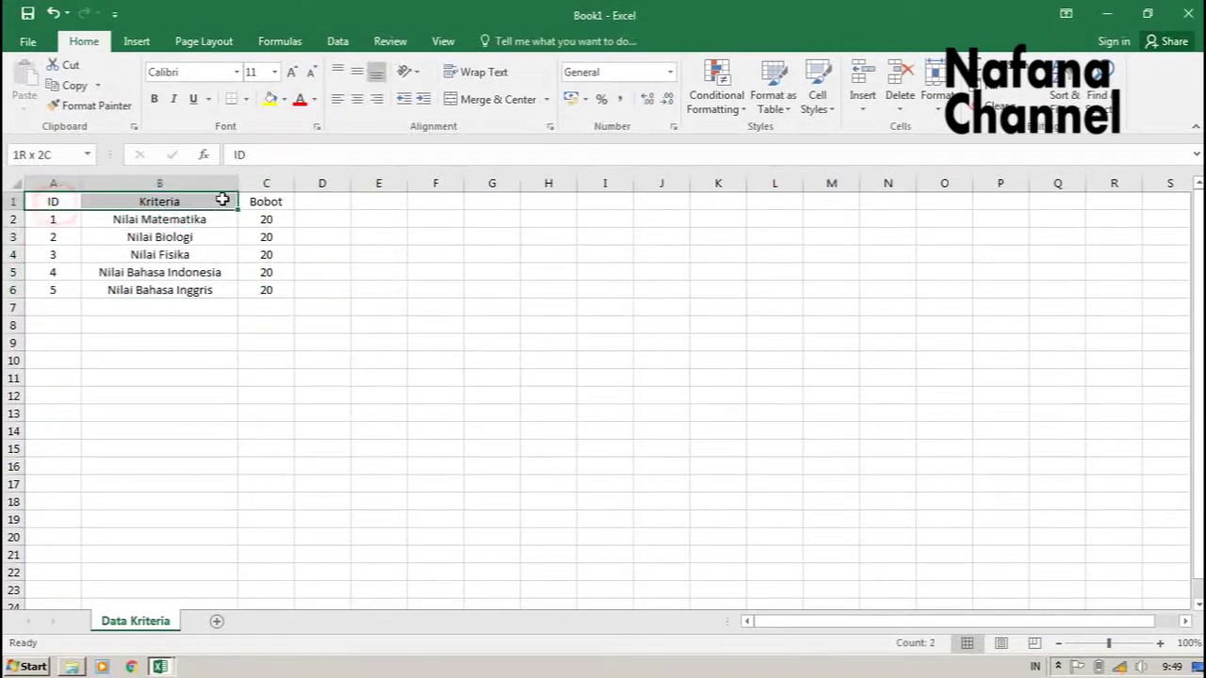
left_click(270, 98)
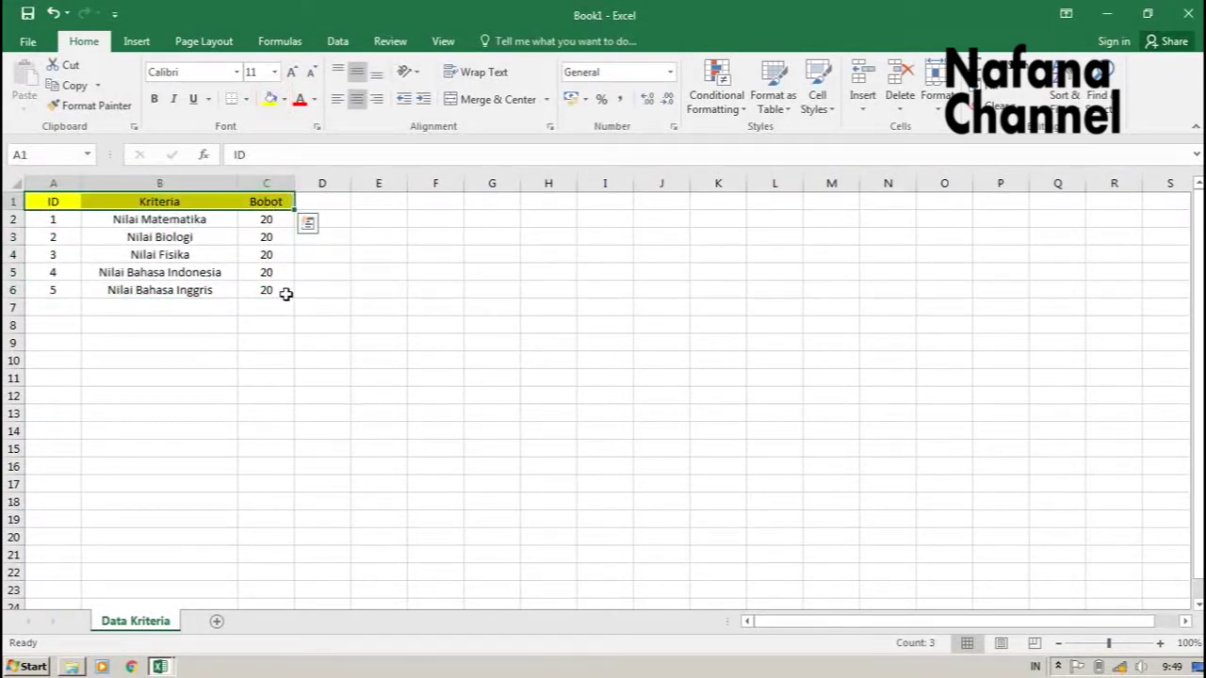
left_click(285, 292)
Apply All Borders to the criteria table A1:C6.
left_click_drag(285, 292, 54, 201)
left_click(246, 99)
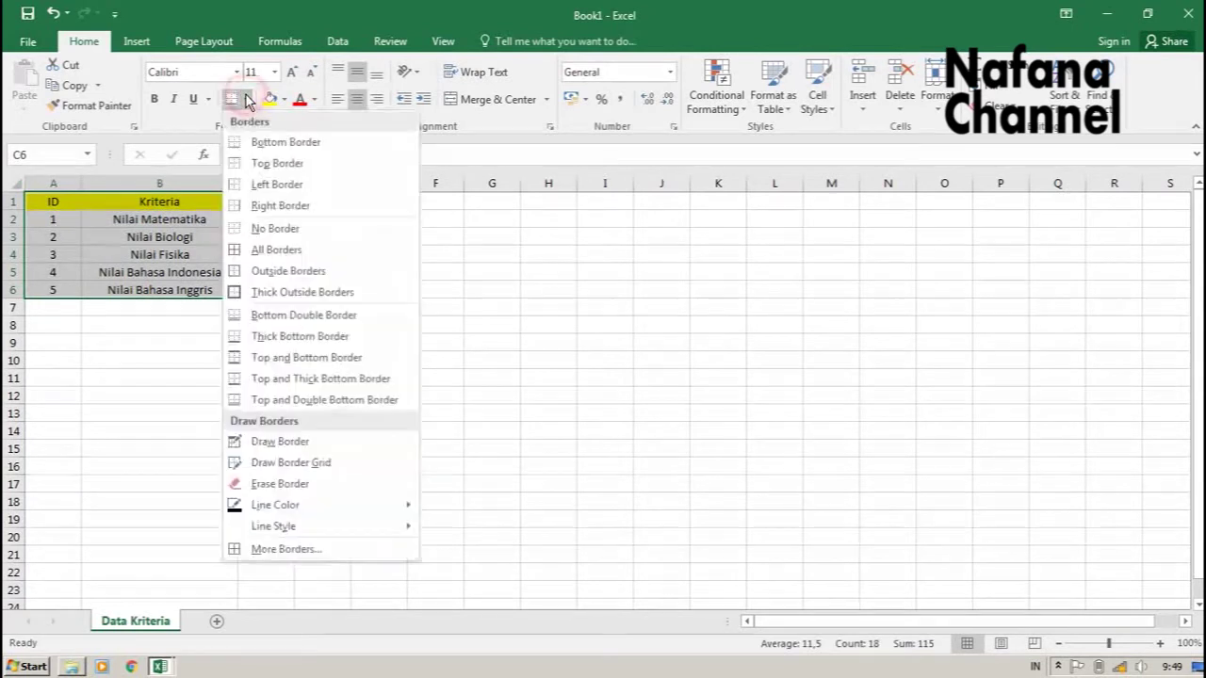
left_click(264, 250)
left_click(382, 288)
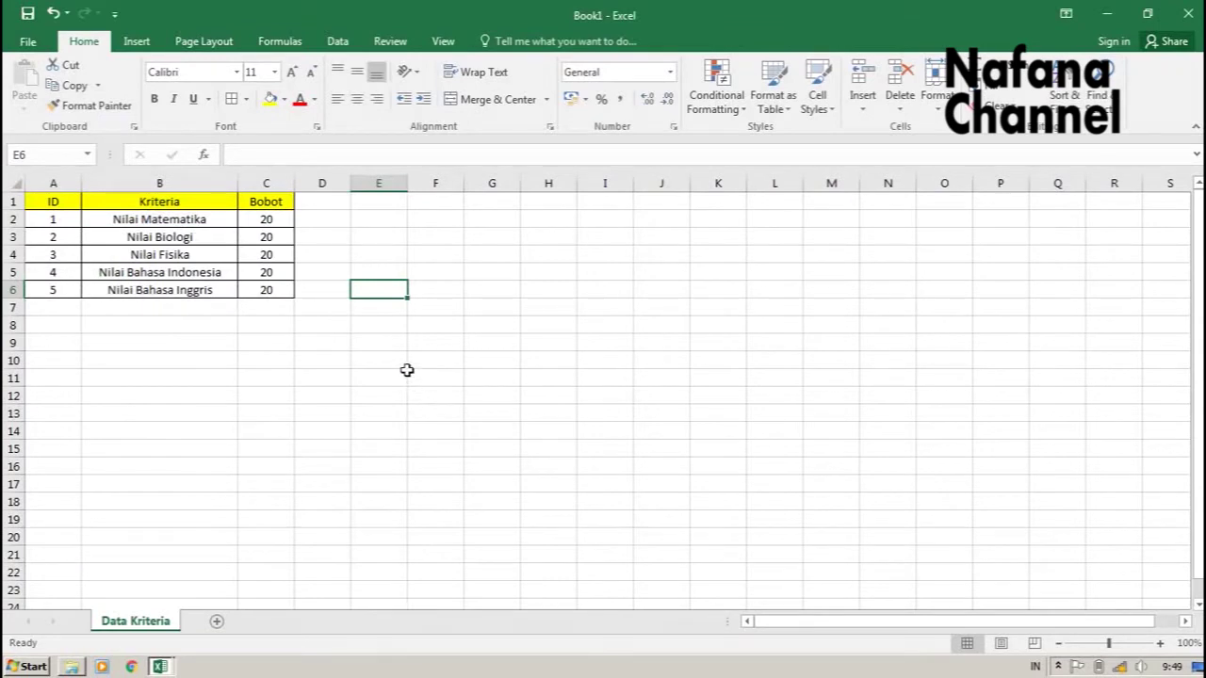
Add a new worksheet and name it 'Data Nilai Siswa'.
left_click(217, 623)
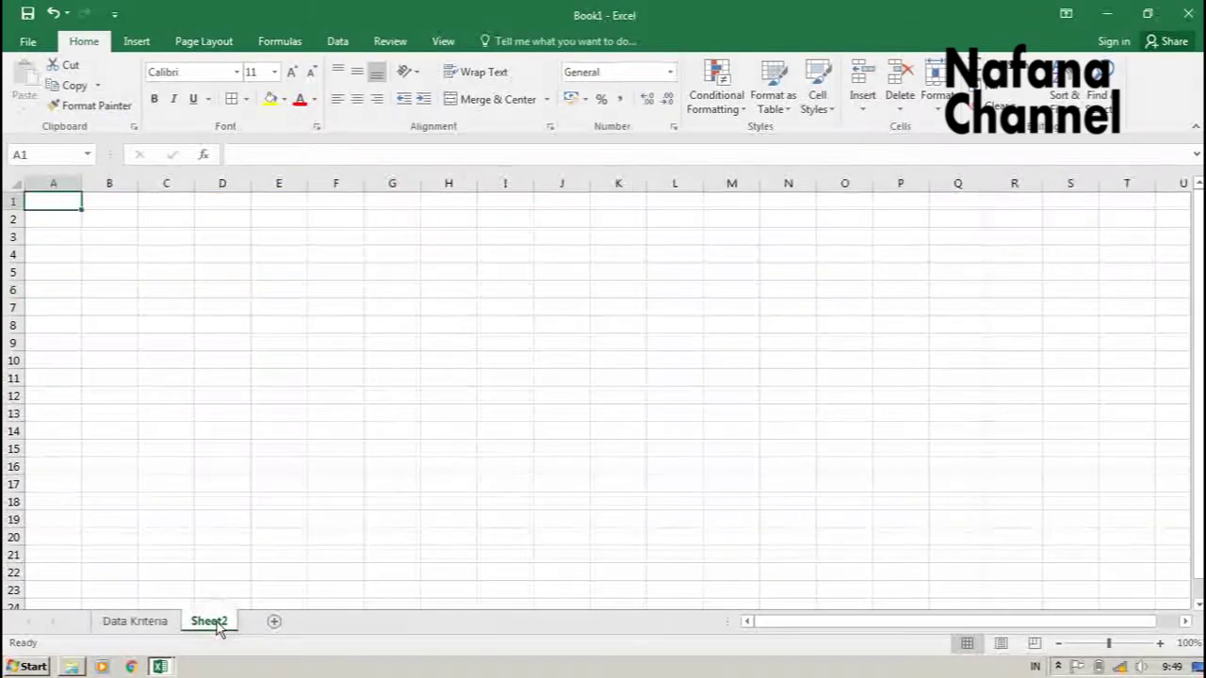
double_click(216, 624)
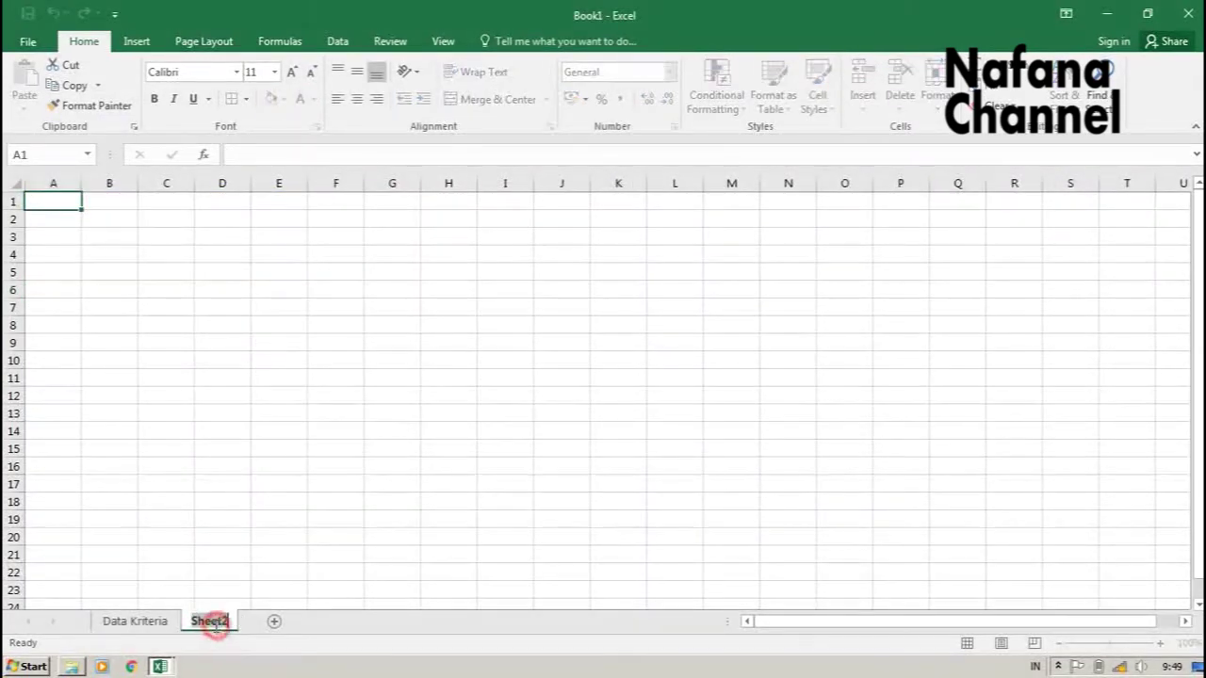
type("Data")
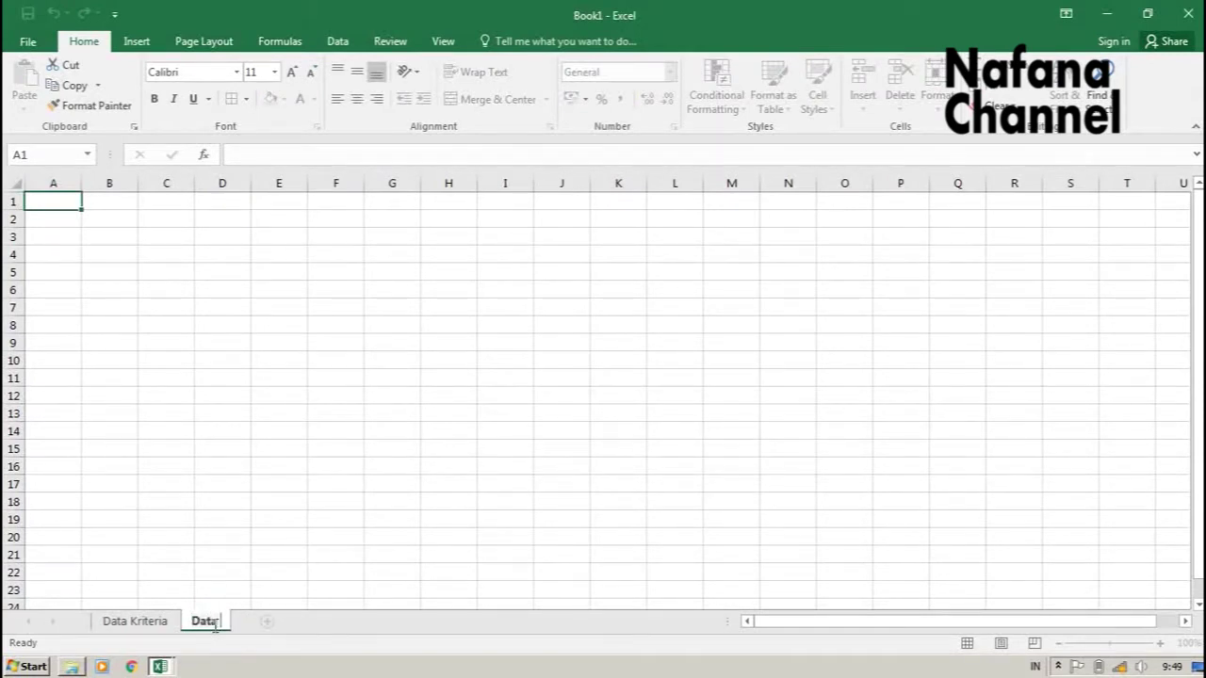
type(" Nilai S")
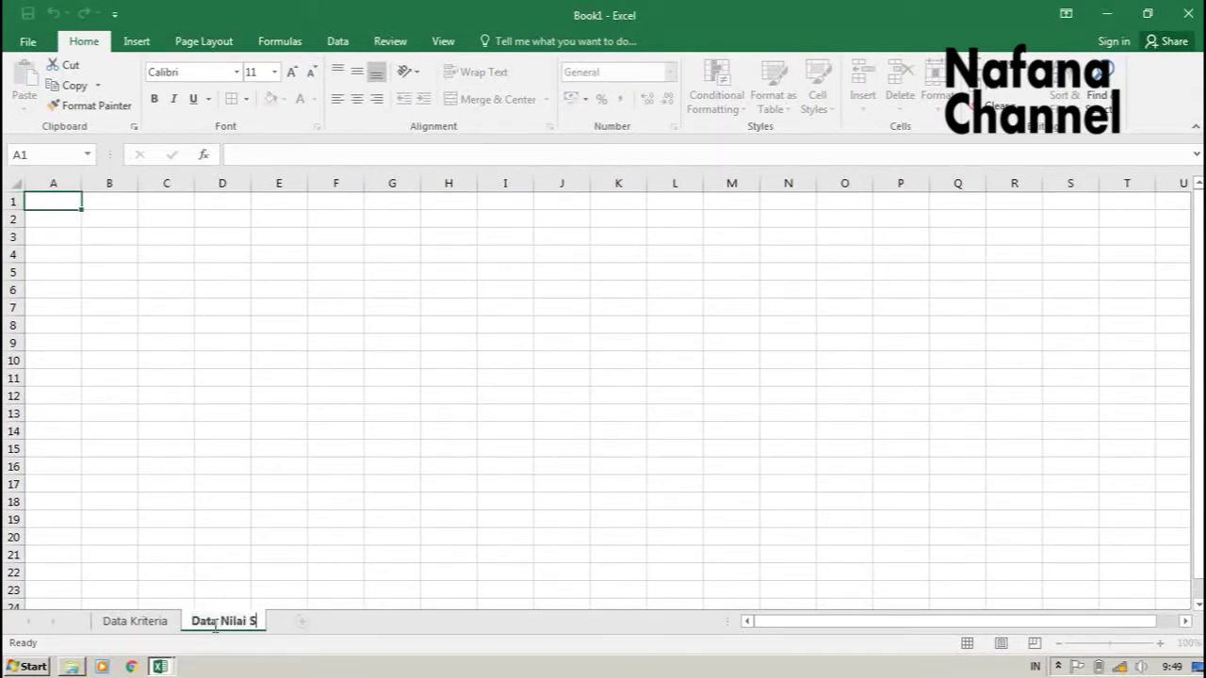
type("iswa")
key("Return")
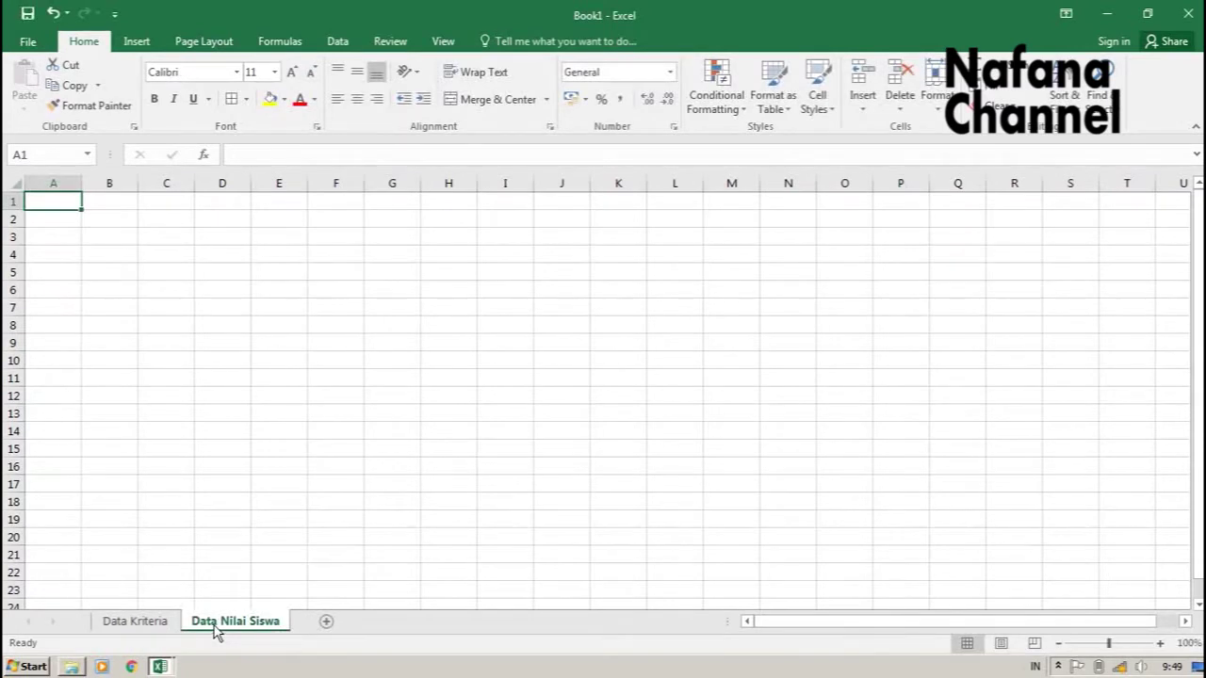
Enter headers ID and Nama Siswa in A1:B1, widening column B to fit.
type("I")
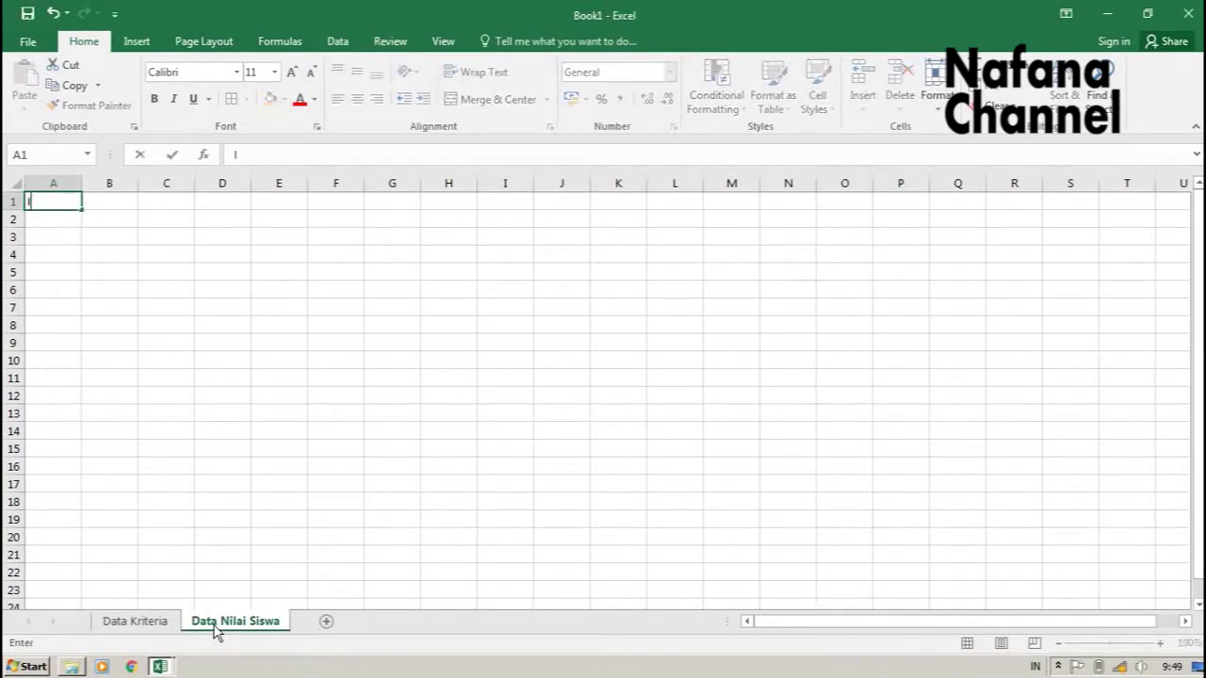
type("D")
key("Tab")
type("Na")
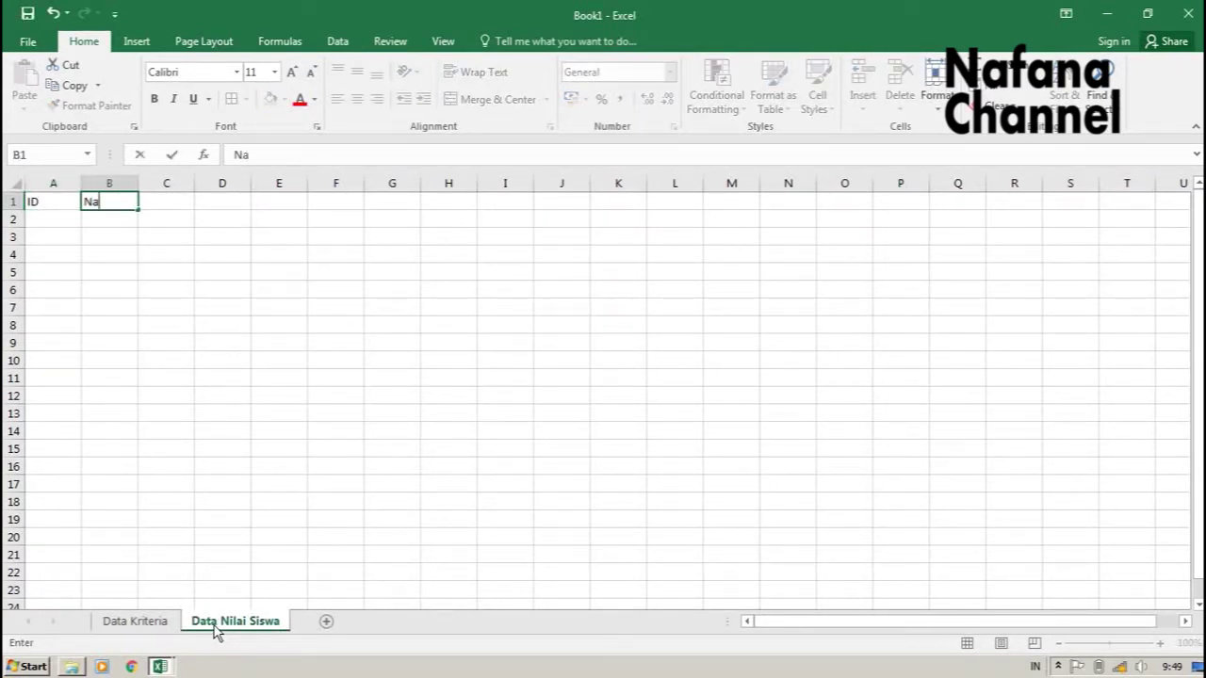
type("ma Sis")
type("wa")
key("Tab")
type("N")
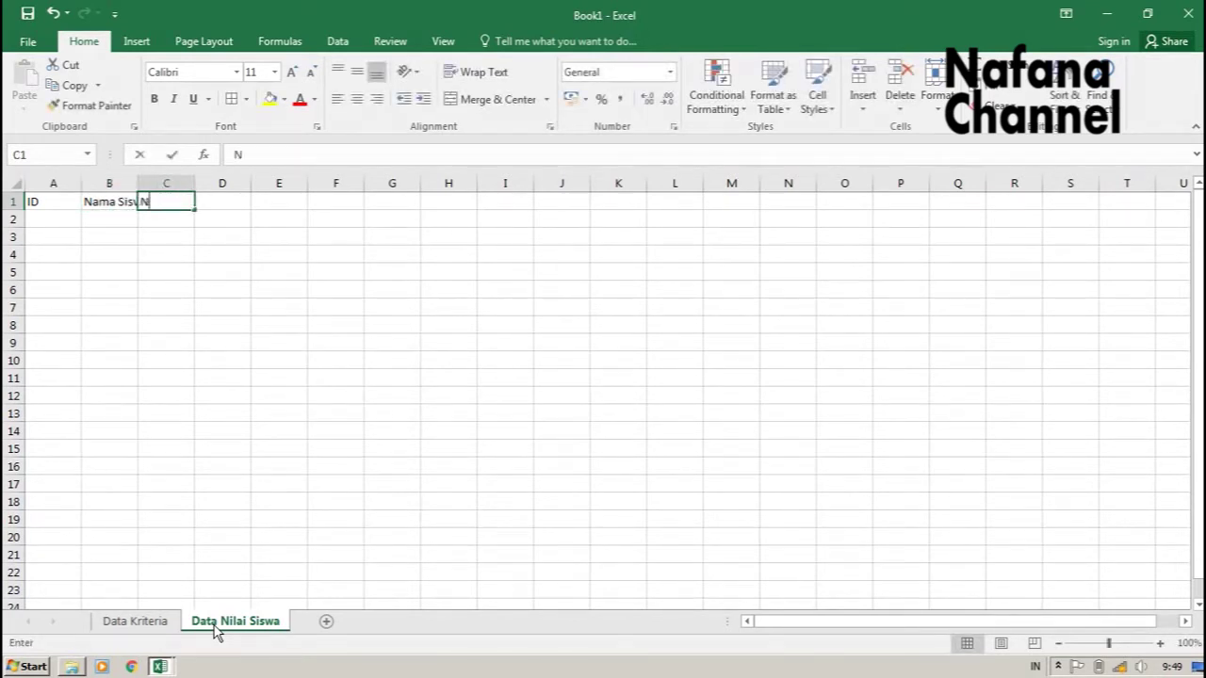
type("ilai ")
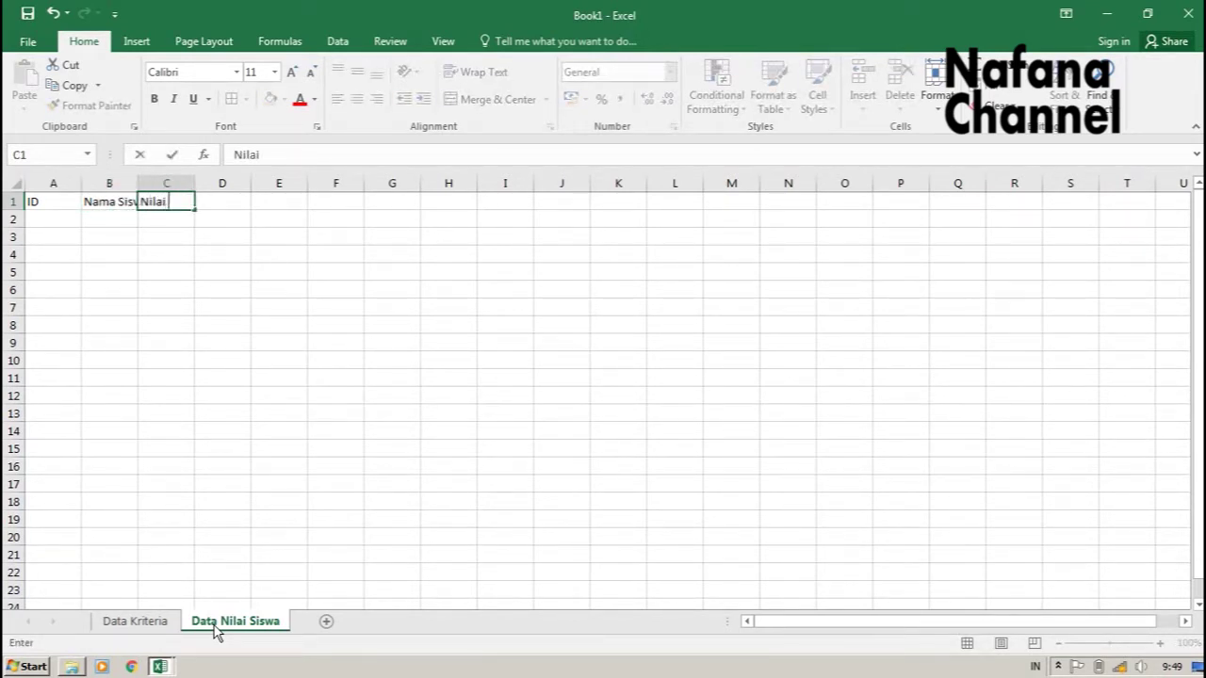
type("Matema")
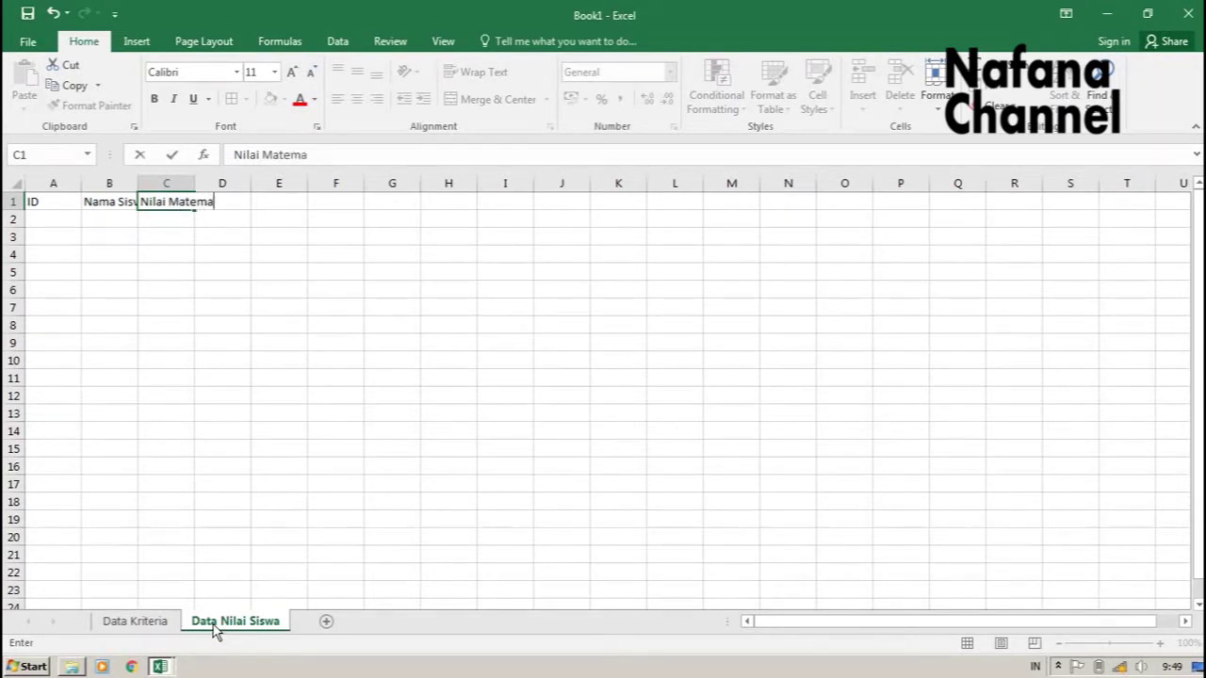
type("tika")
left_click(264, 301)
left_click_drag(139, 189, 303, 191)
left_click(283, 202)
Add headers Matematika, Biologi, Fisika, Bahasa Indonesia and Bahasa Inggris in C1:G1.
type("Mat")
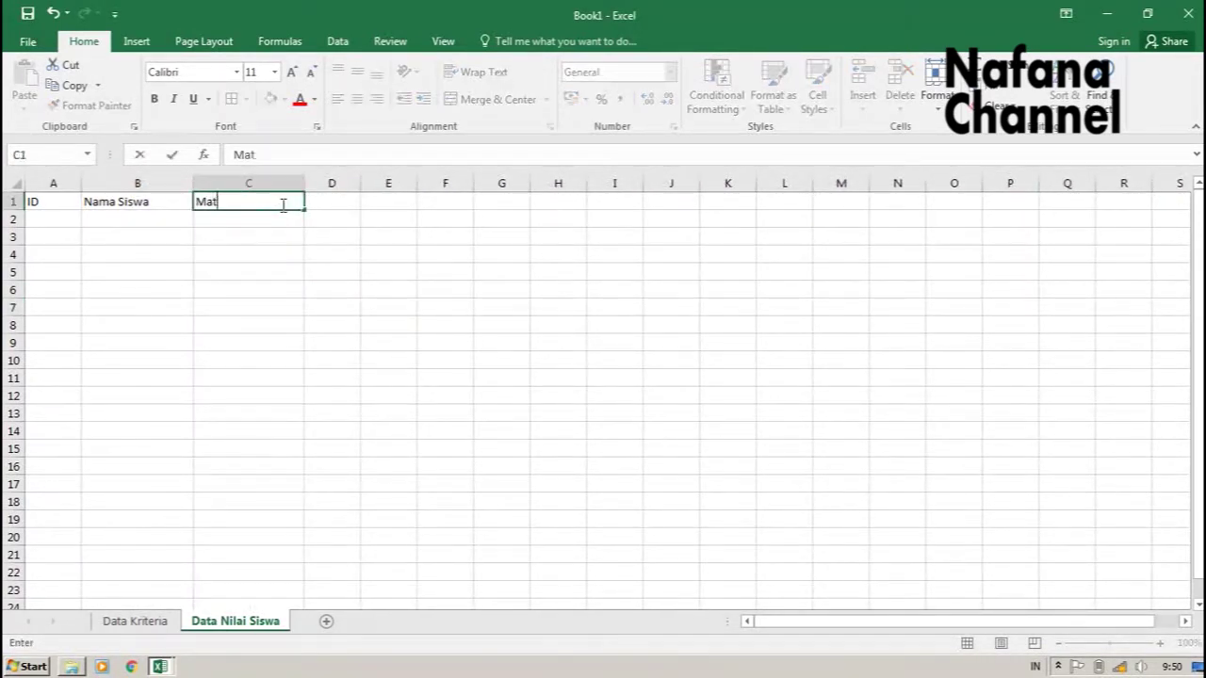
type("ematika")
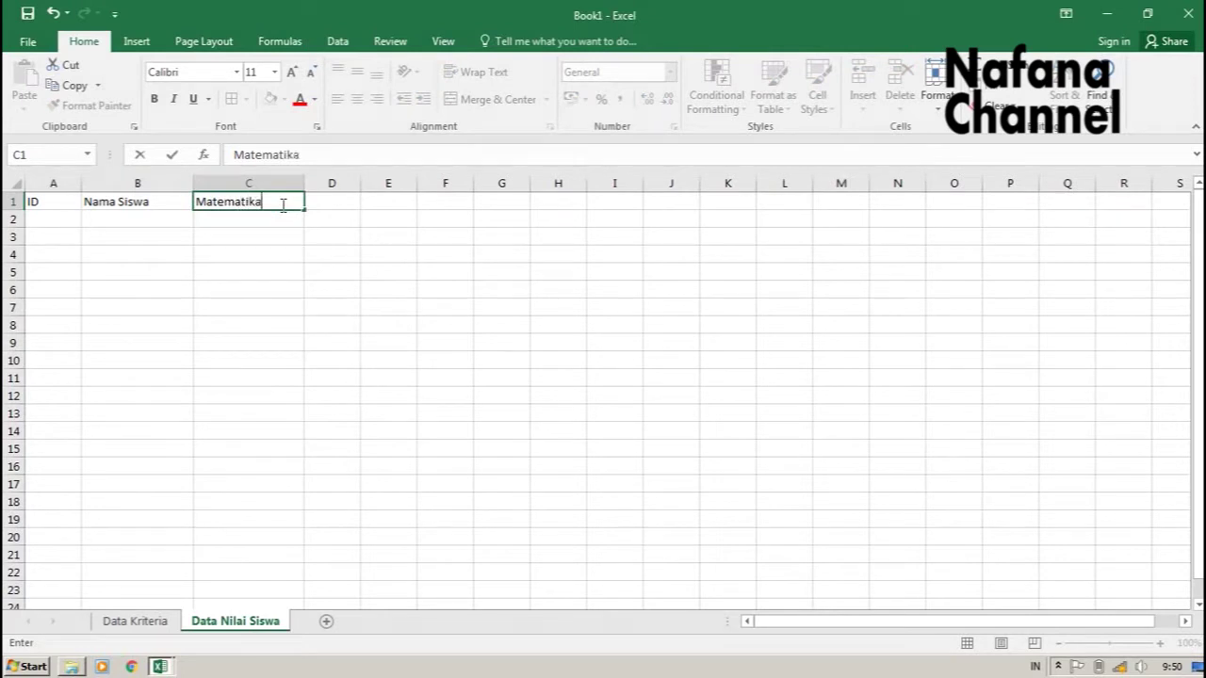
key("Tab")
type("Bio")
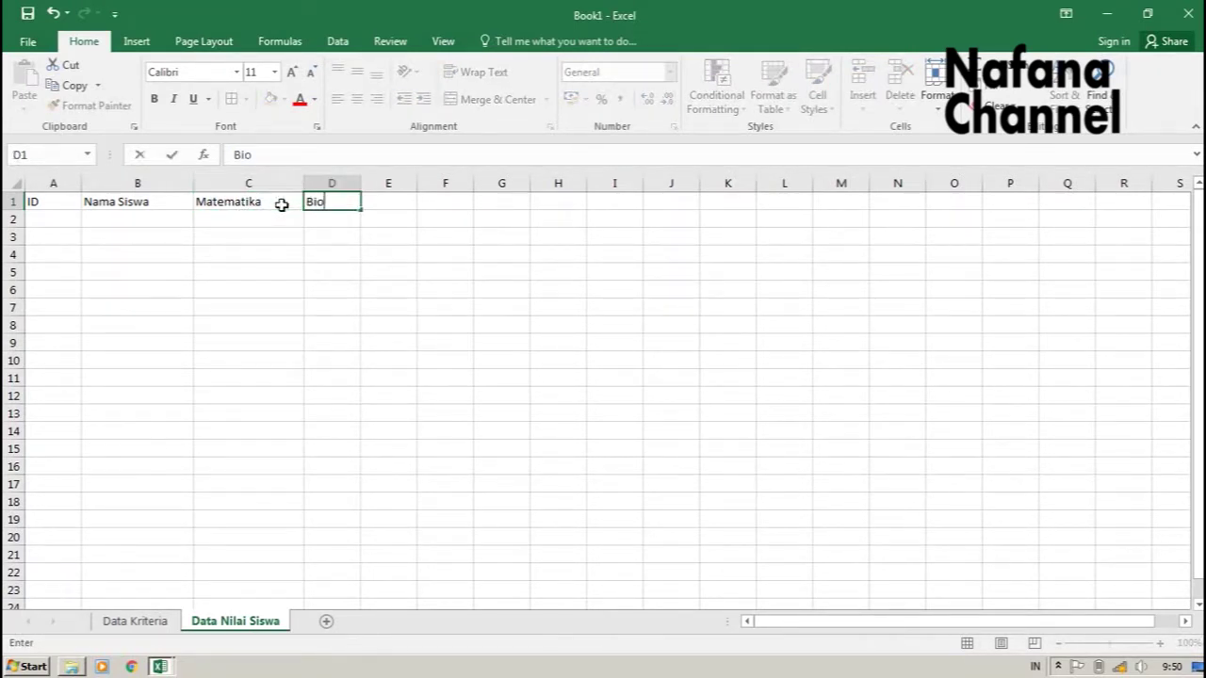
type("logi")
key("Tab")
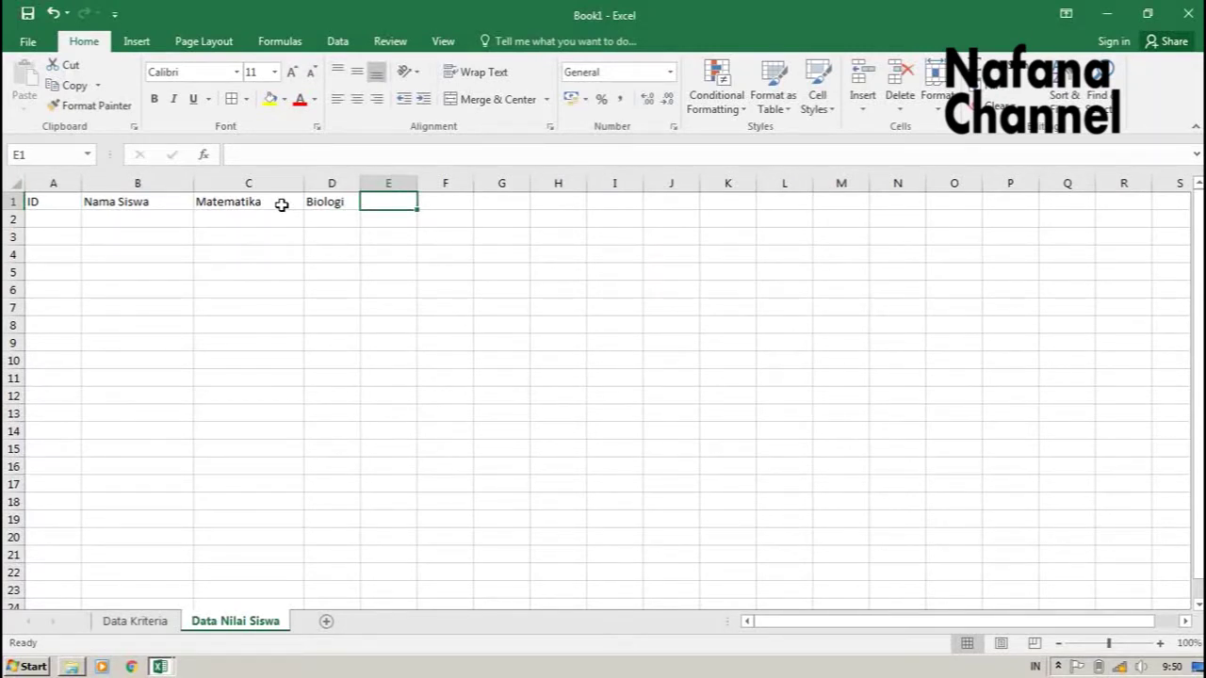
type("Fisika")
key("Tab")
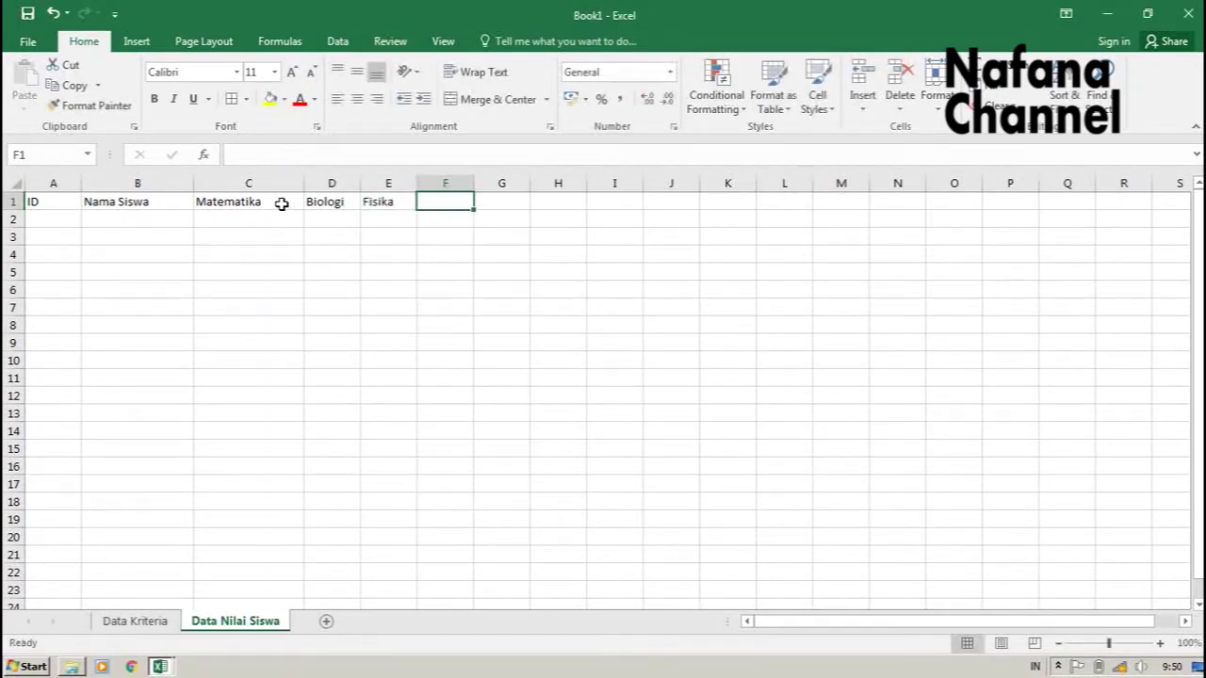
type("Bahasa In")
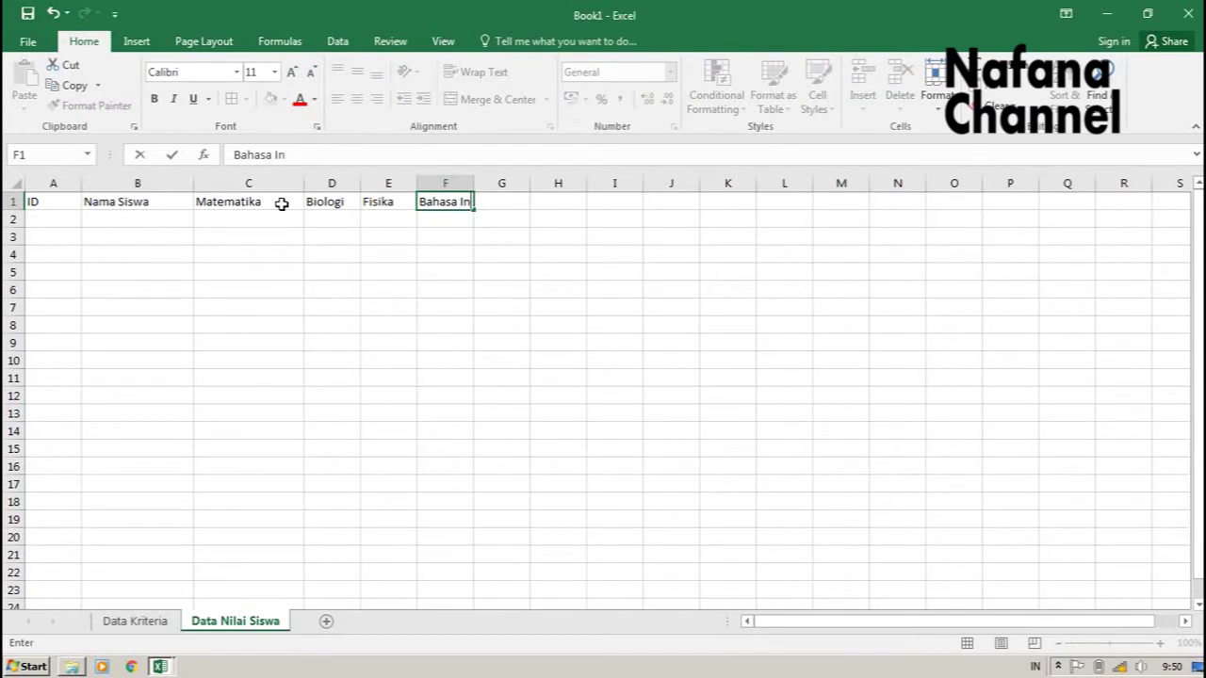
type("donesia")
key("Tab")
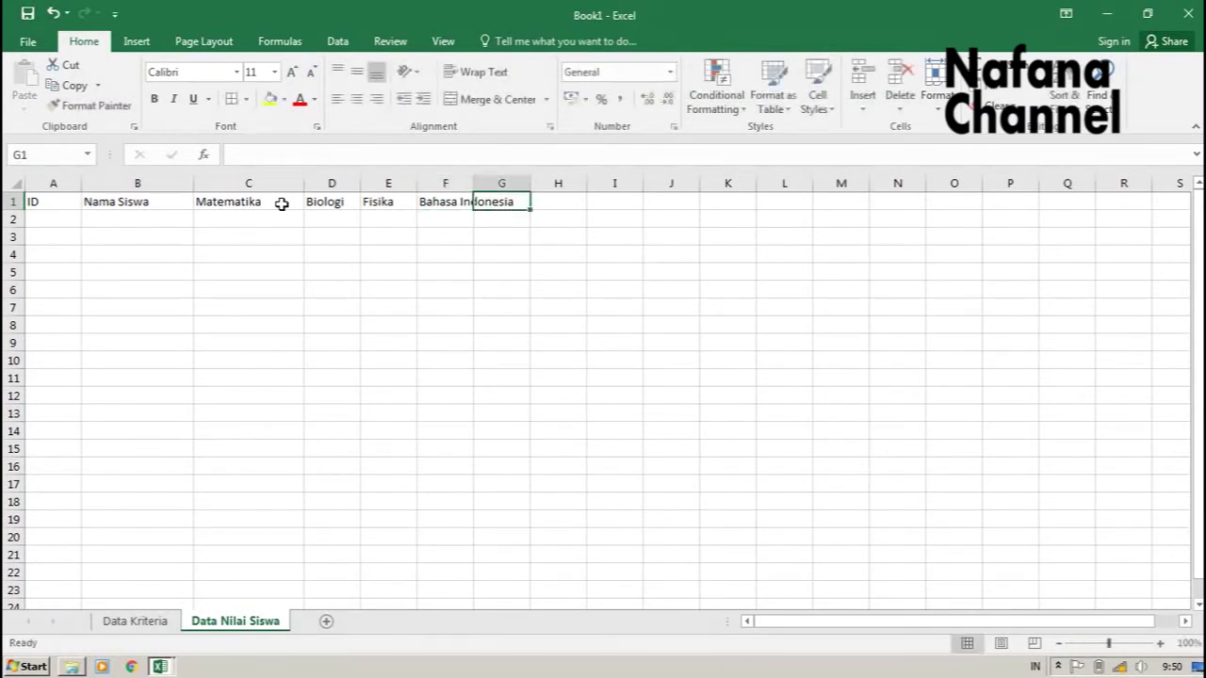
type("Bahasa ")
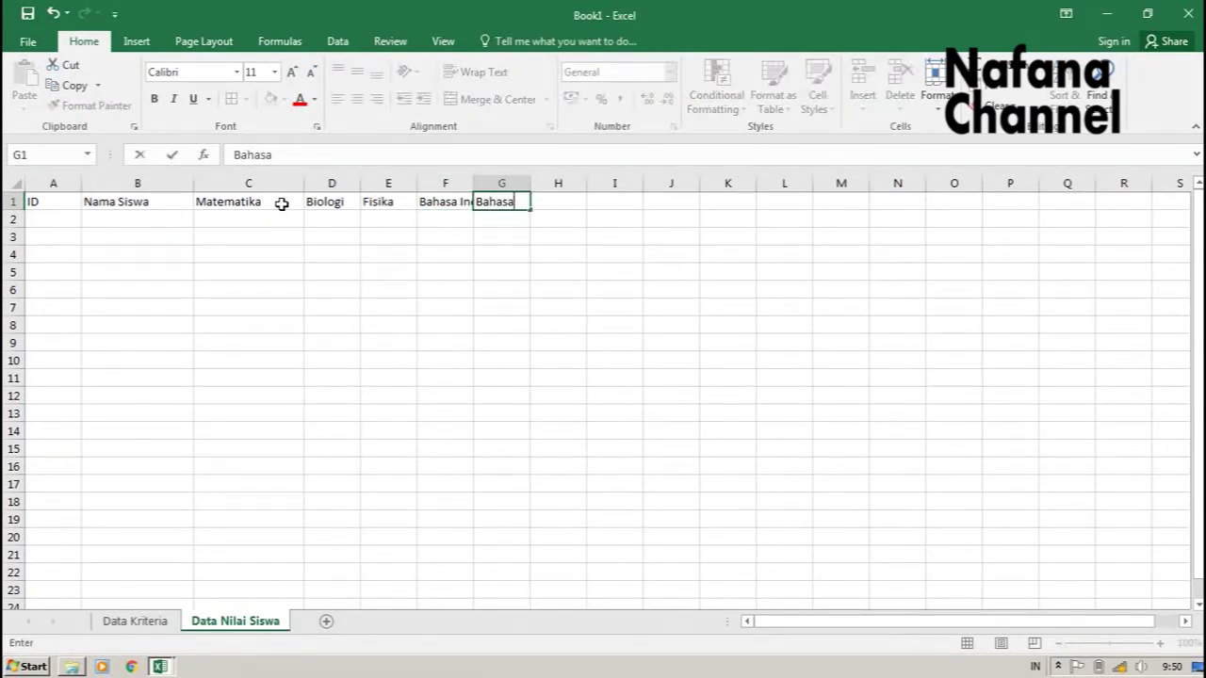
type("Inggris")
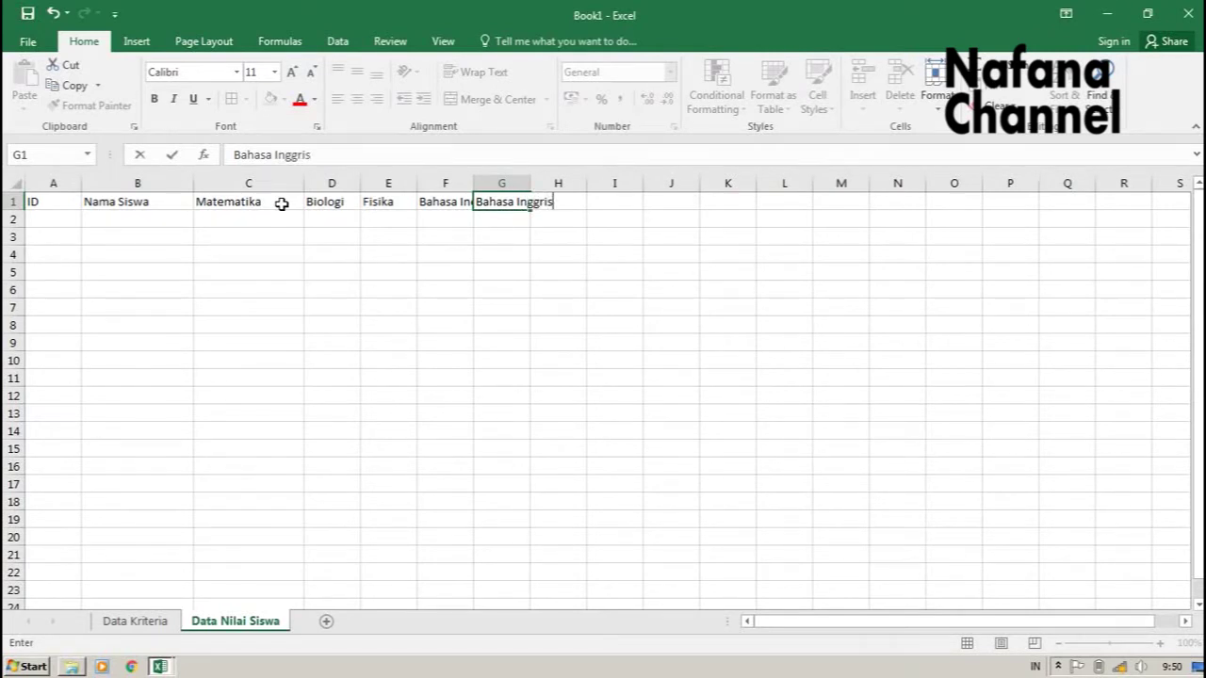
left_click(488, 285)
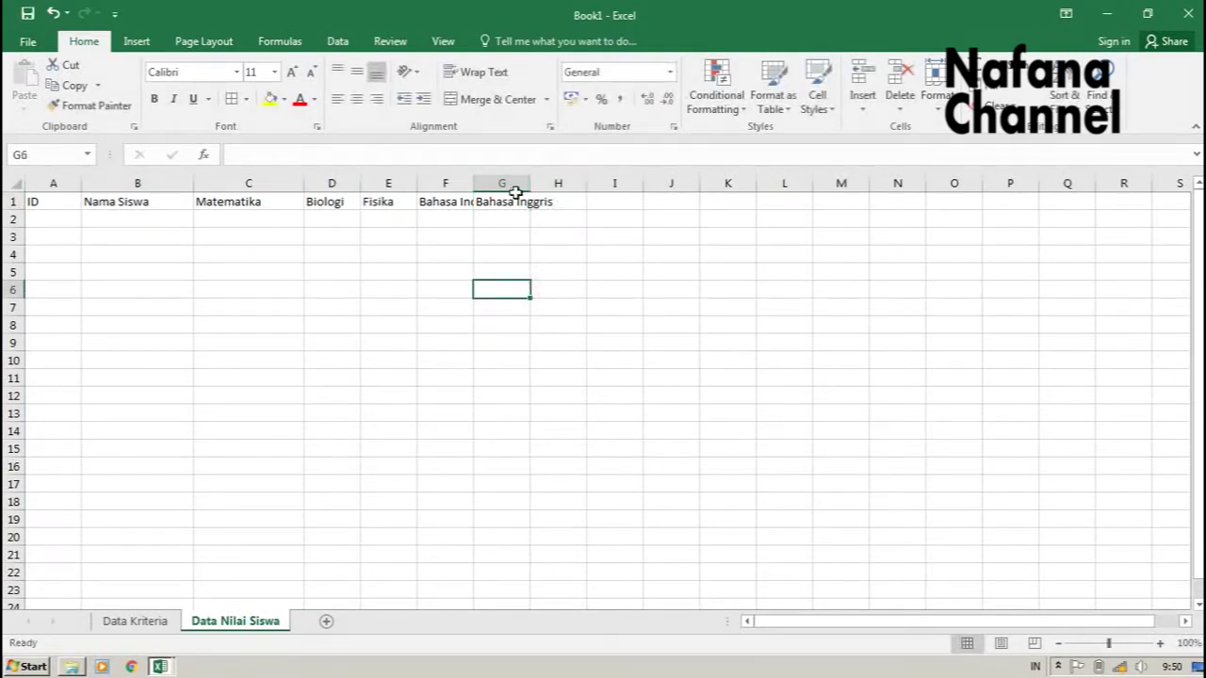
Widen columns E and F to fit the subject headings.
left_click_drag(474, 181, 635, 184)
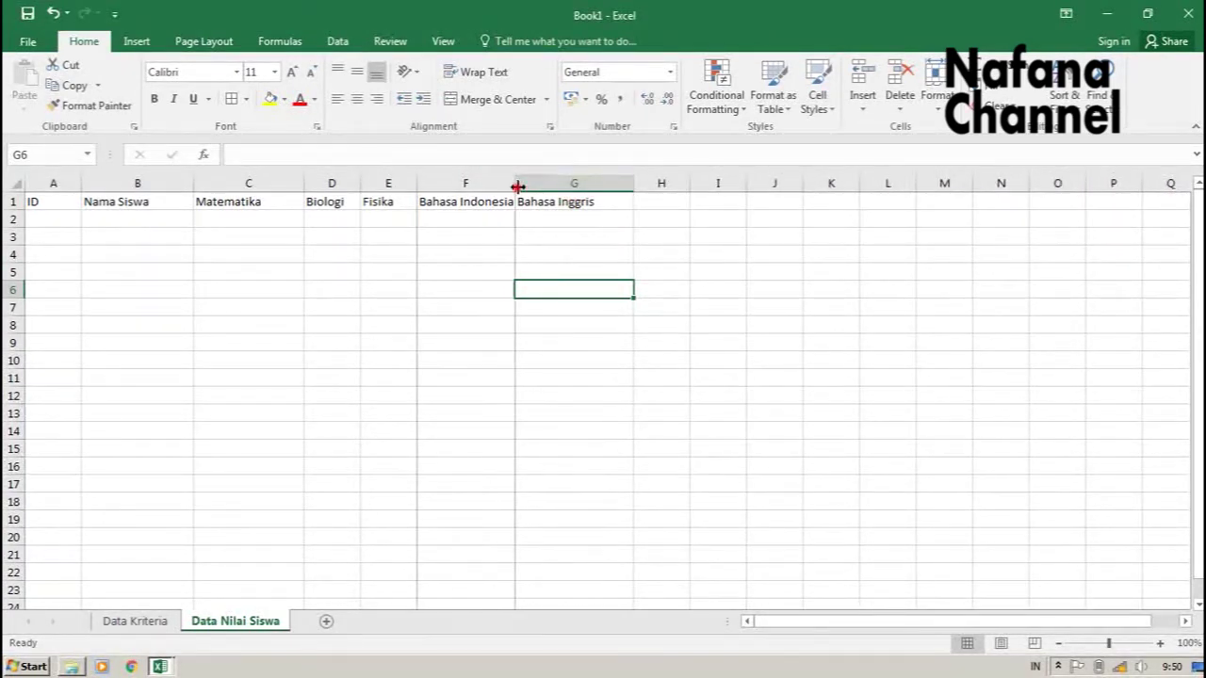
left_click_drag(545, 190, 552, 183)
left_click_drag(418, 183, 384, 183)
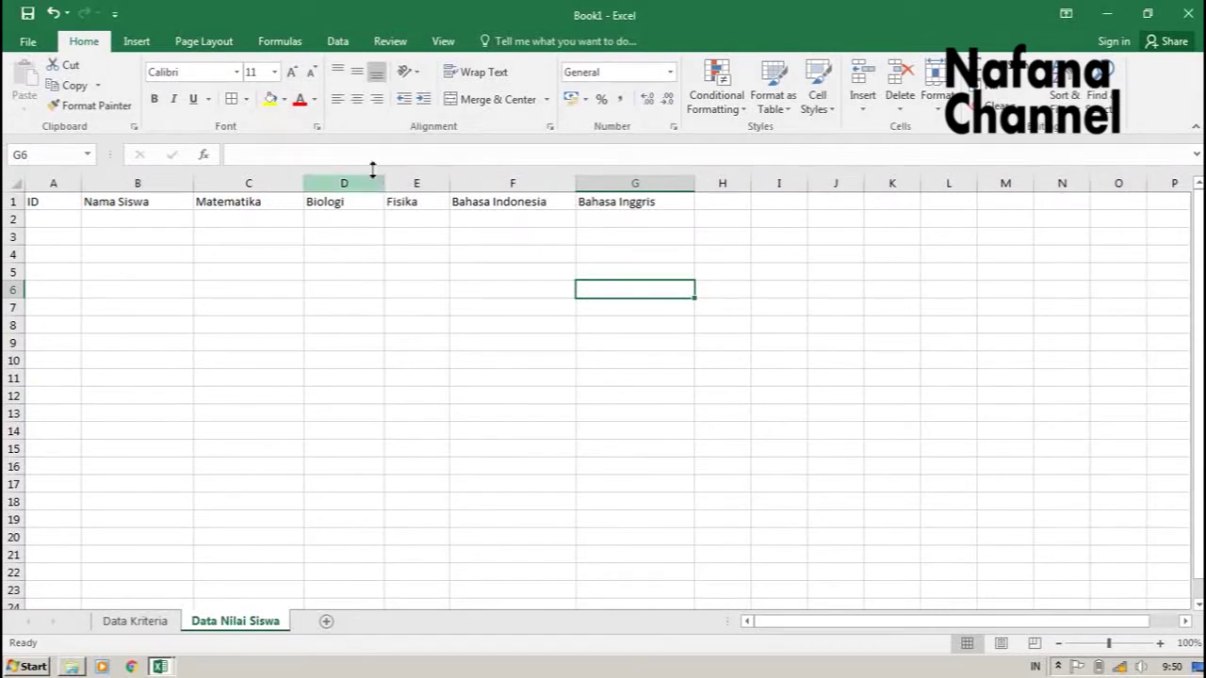
left_click(350, 340)
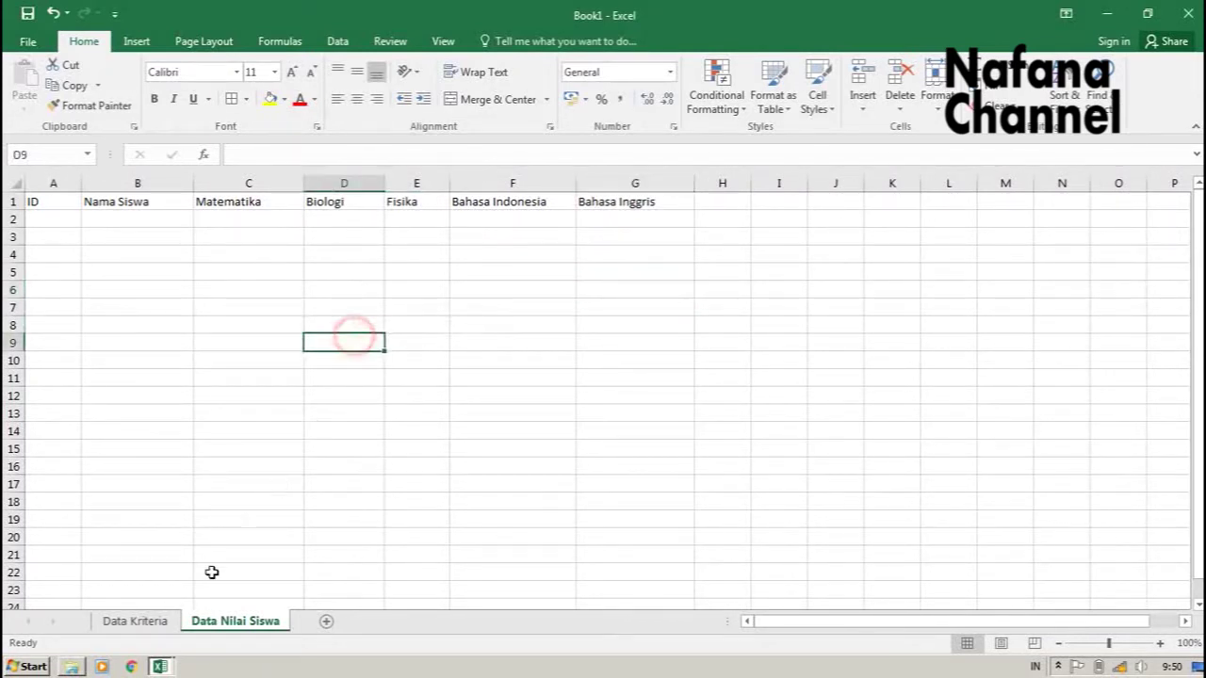
On Data Kriteria, add a Ket header in D1 and fill Benefit down D2:D6.
left_click(139, 622)
left_click(311, 203)
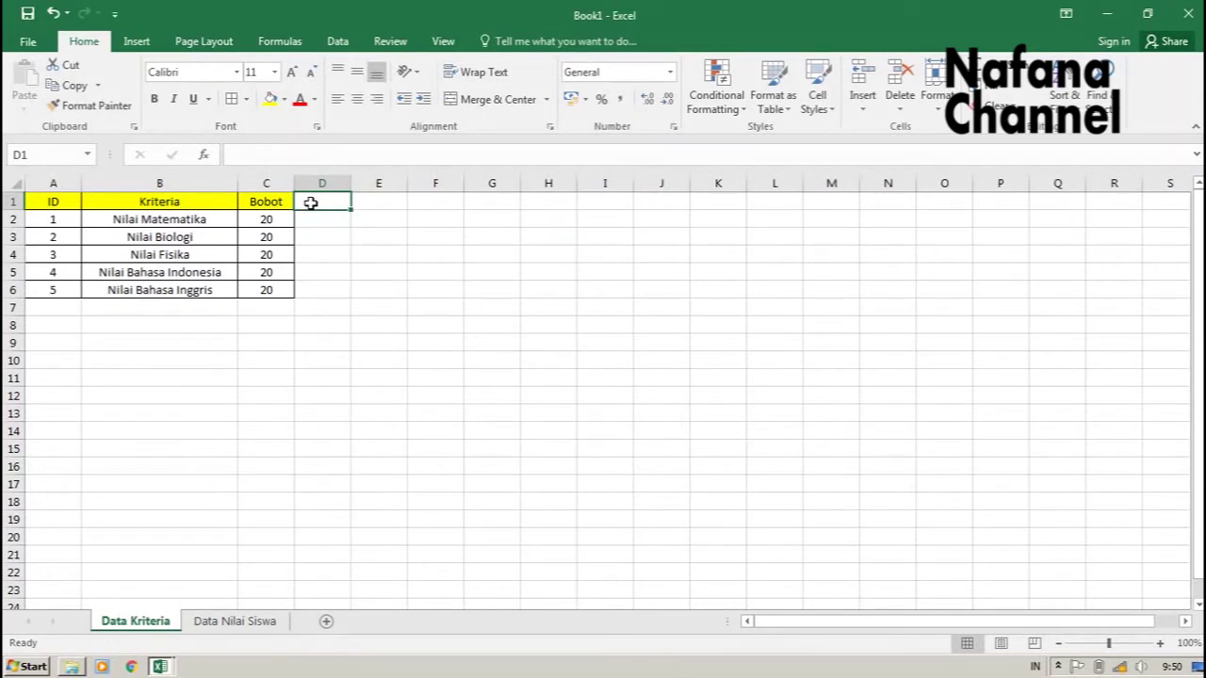
type("Ket")
key("Return")
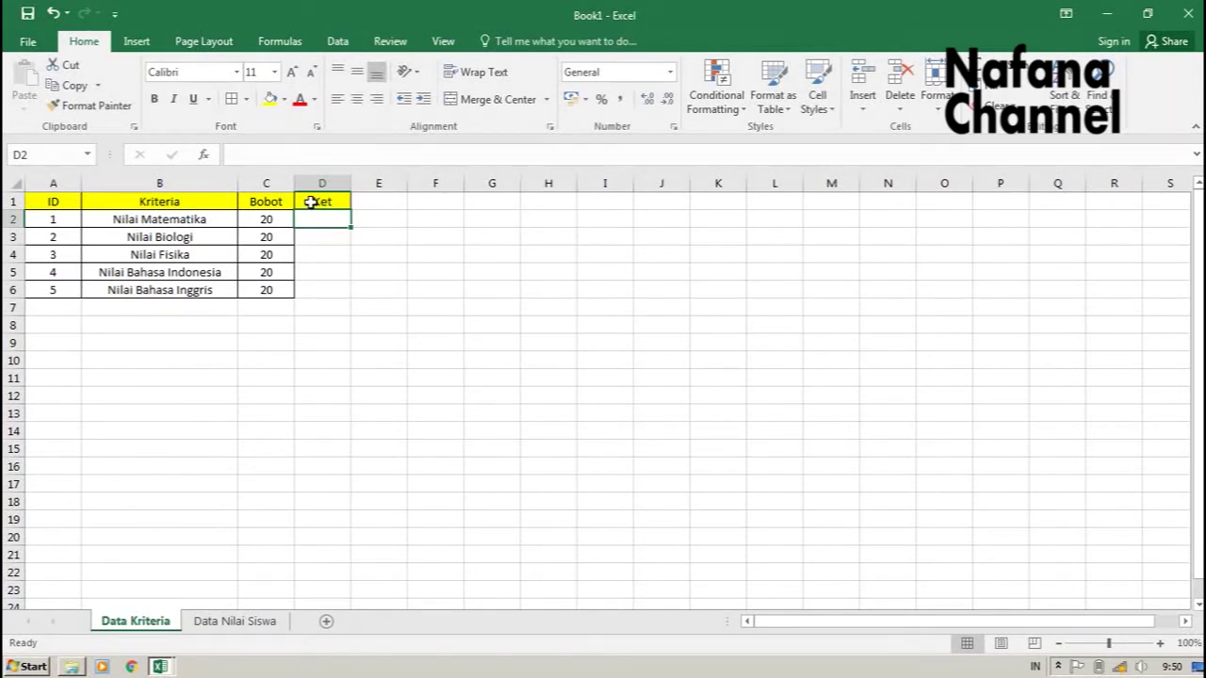
type("Benefit")
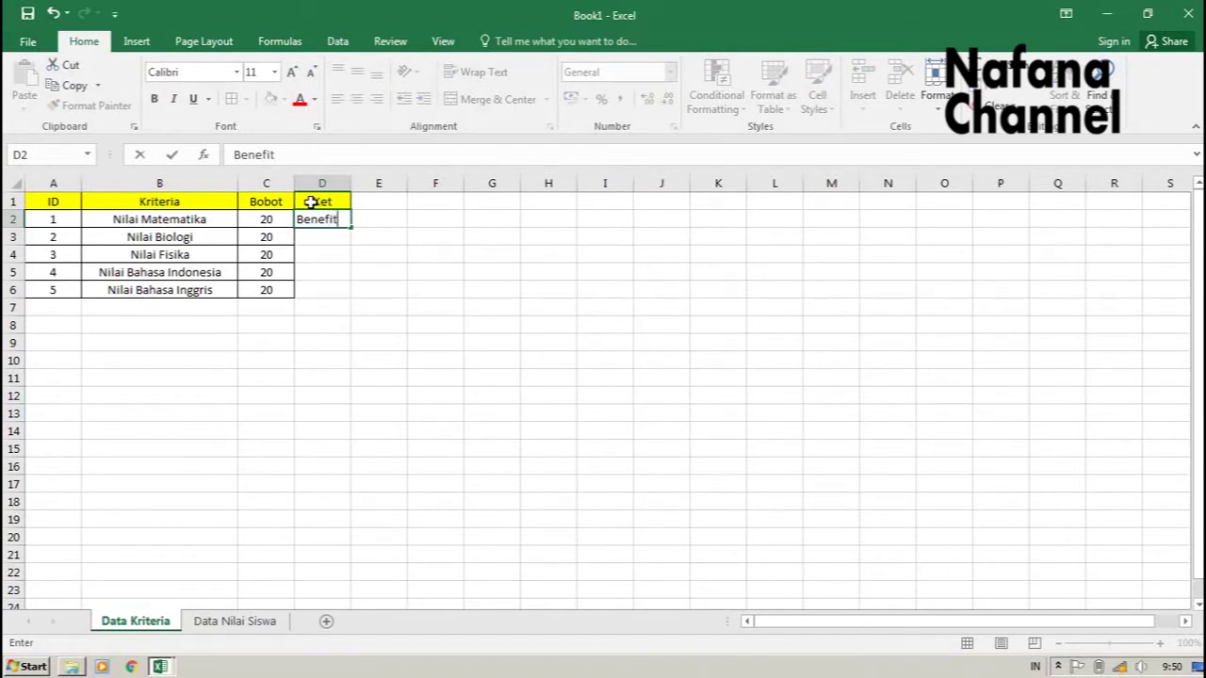
key("Return")
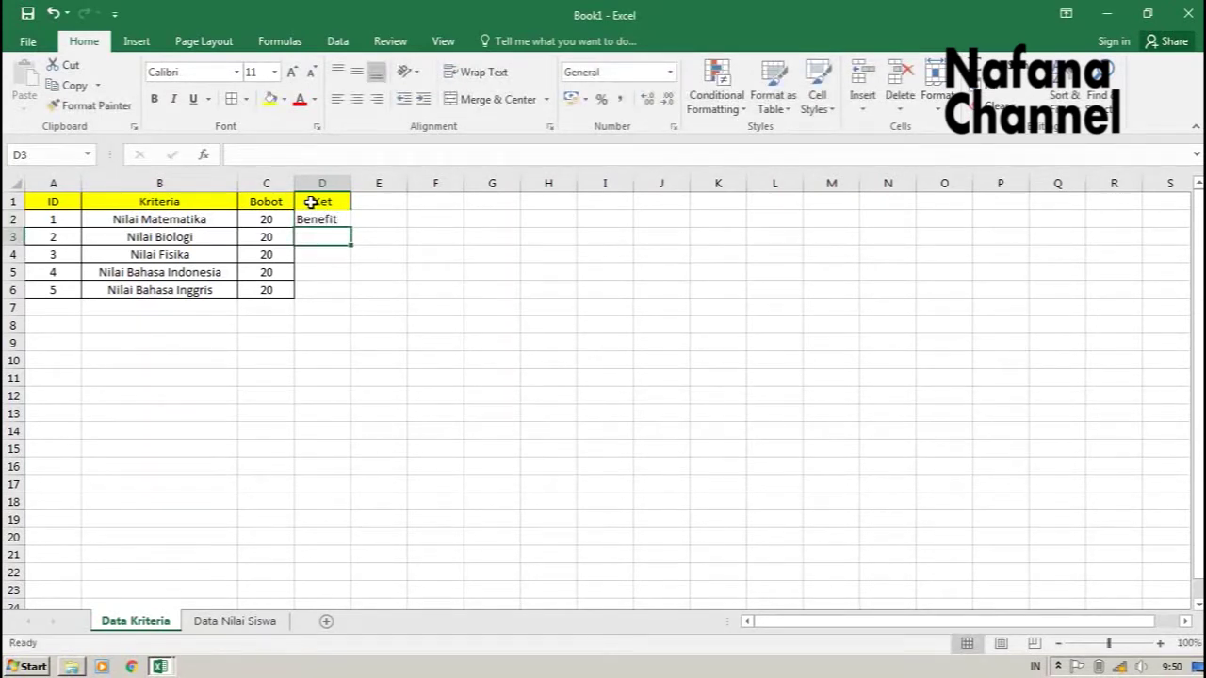
left_click(332, 219)
left_click_drag(350, 227, 353, 306)
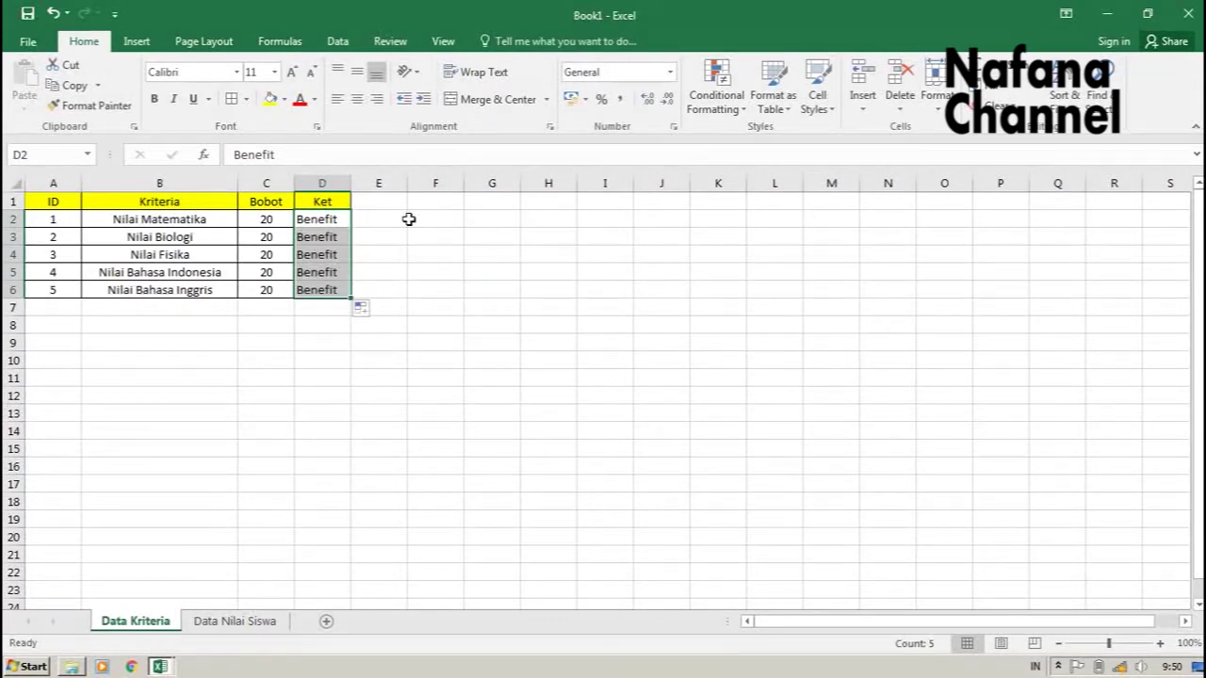
key("ctrl+a")
left_click(383, 264)
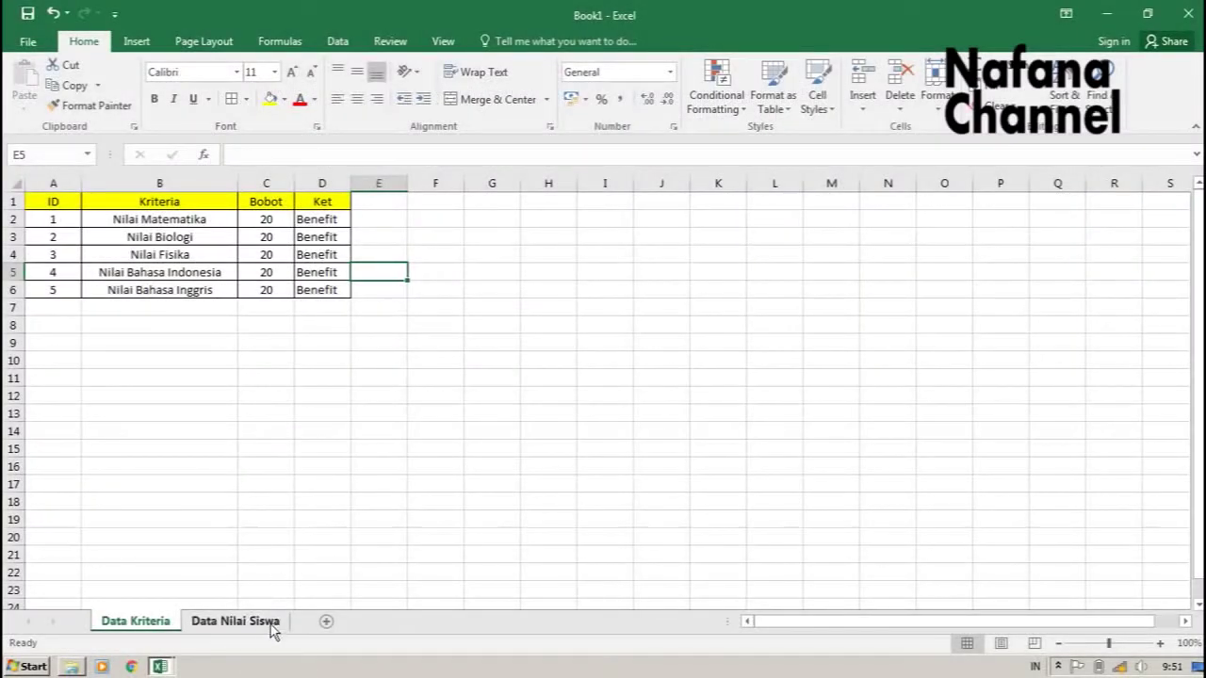
On the Data Nilai Siswa sheet, enter student IDs 1–5 and names A–E.
left_click(268, 630)
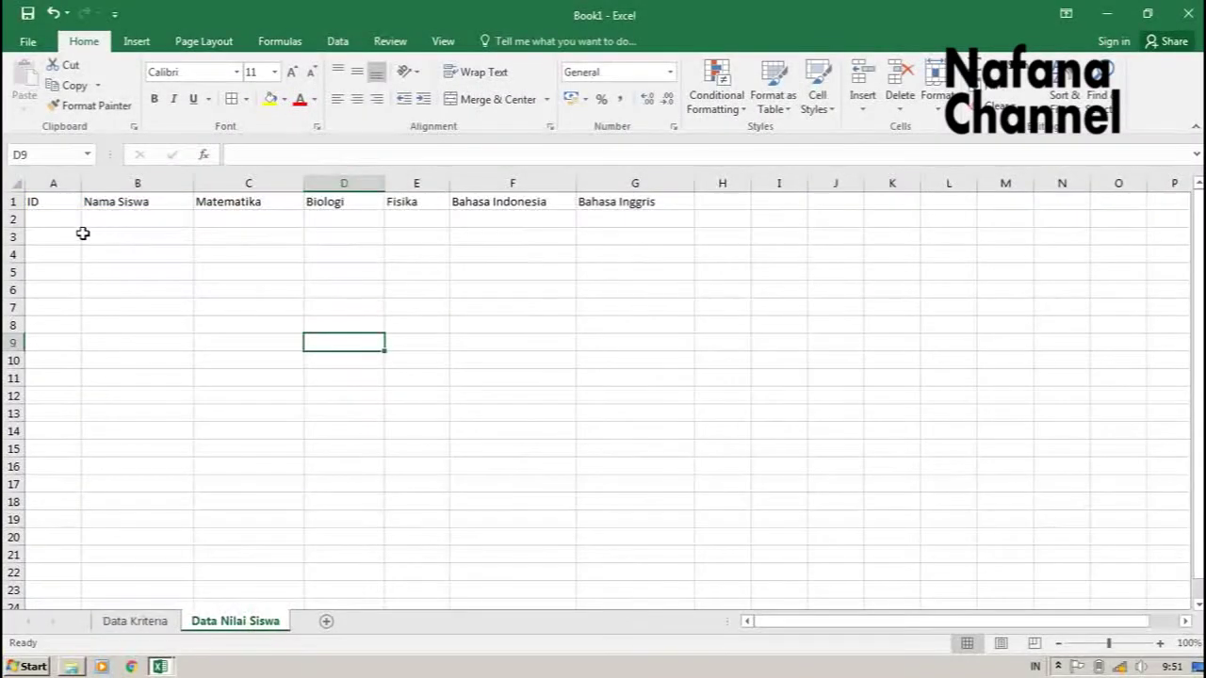
left_click(42, 220)
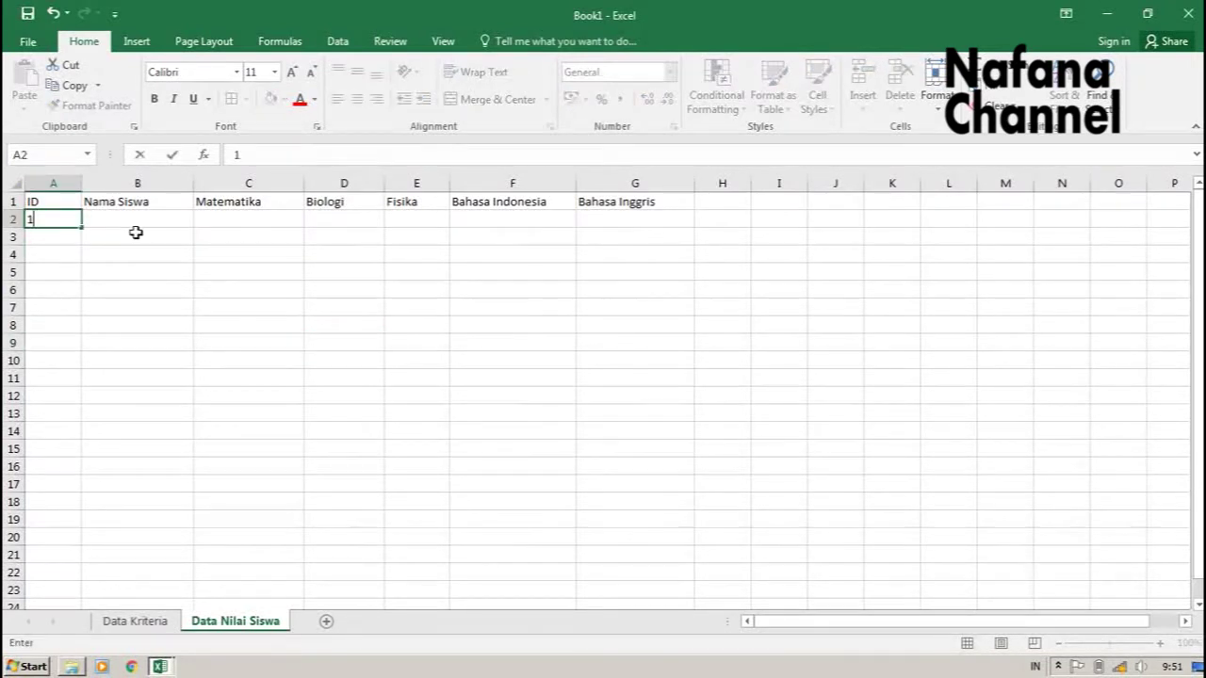
type("1")
key("Return")
type("2")
key("Return")
type("3")
key("Return")
type("4")
key("Tab")
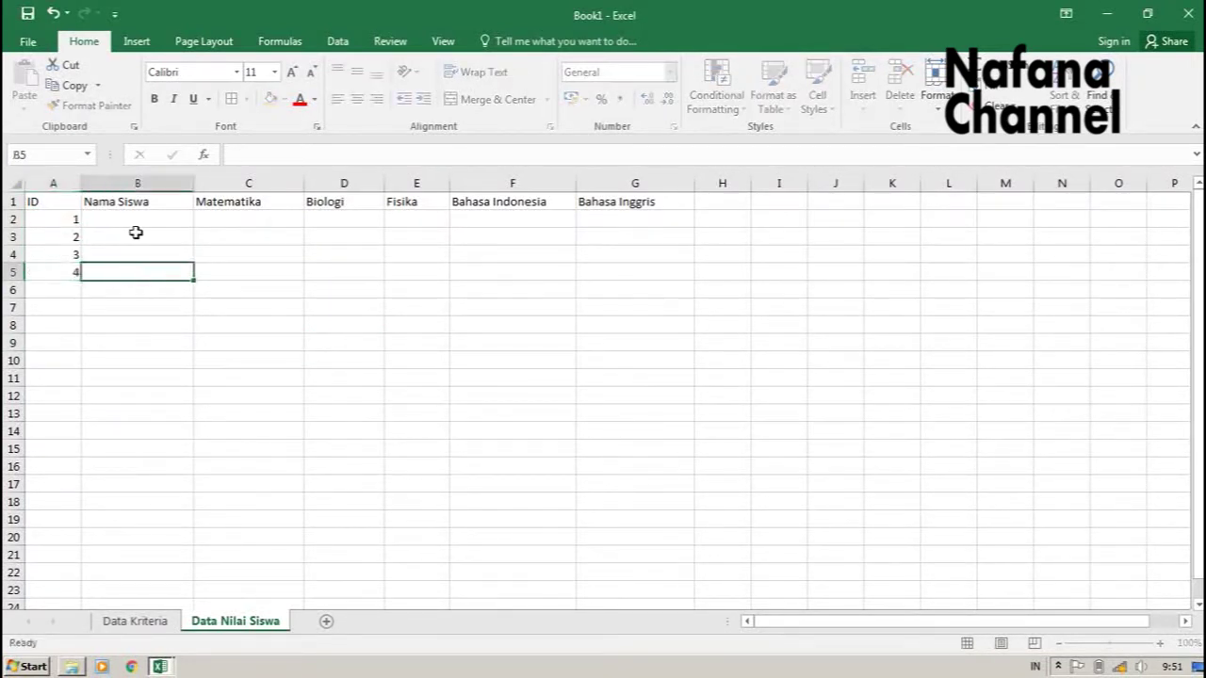
key("Up")
key("Up")
key("Up")
type("A")
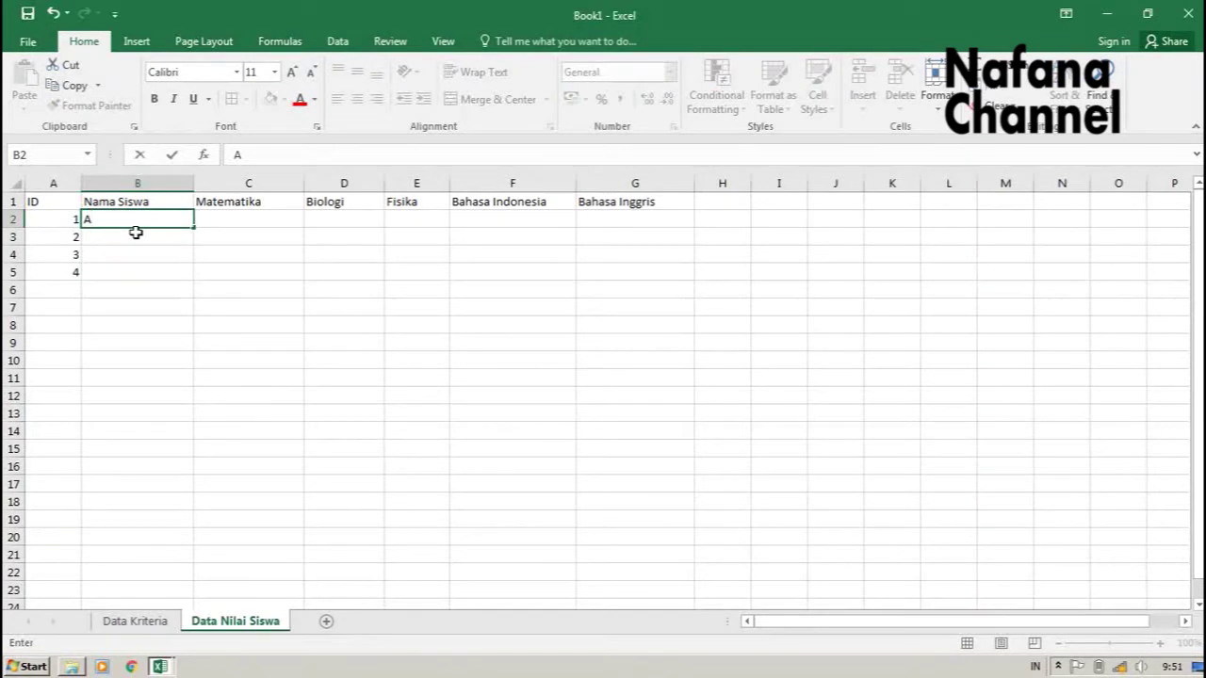
key("Return")
type("B")
key("Return")
type("C")
key("Return")
type("B")
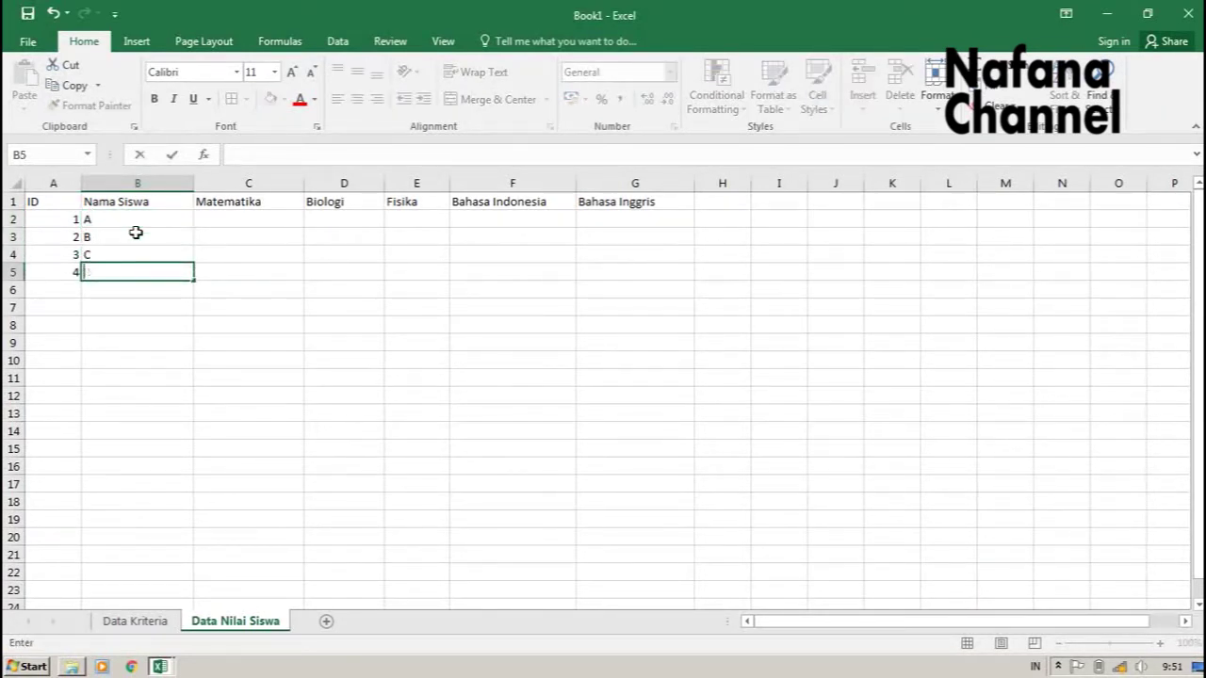
key("Return")
type("E")
key("Left")
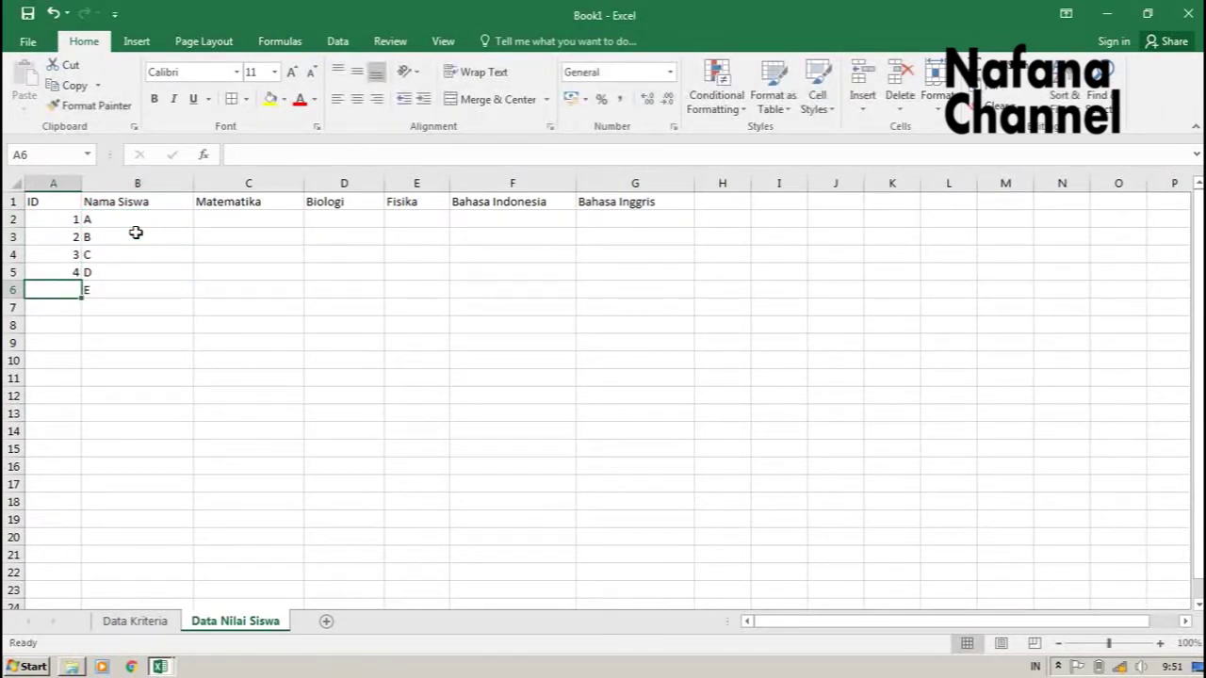
type("5")
key("Tab")
key("Tab")
key("Up")
key("Up")
key("Up")
key("Up")
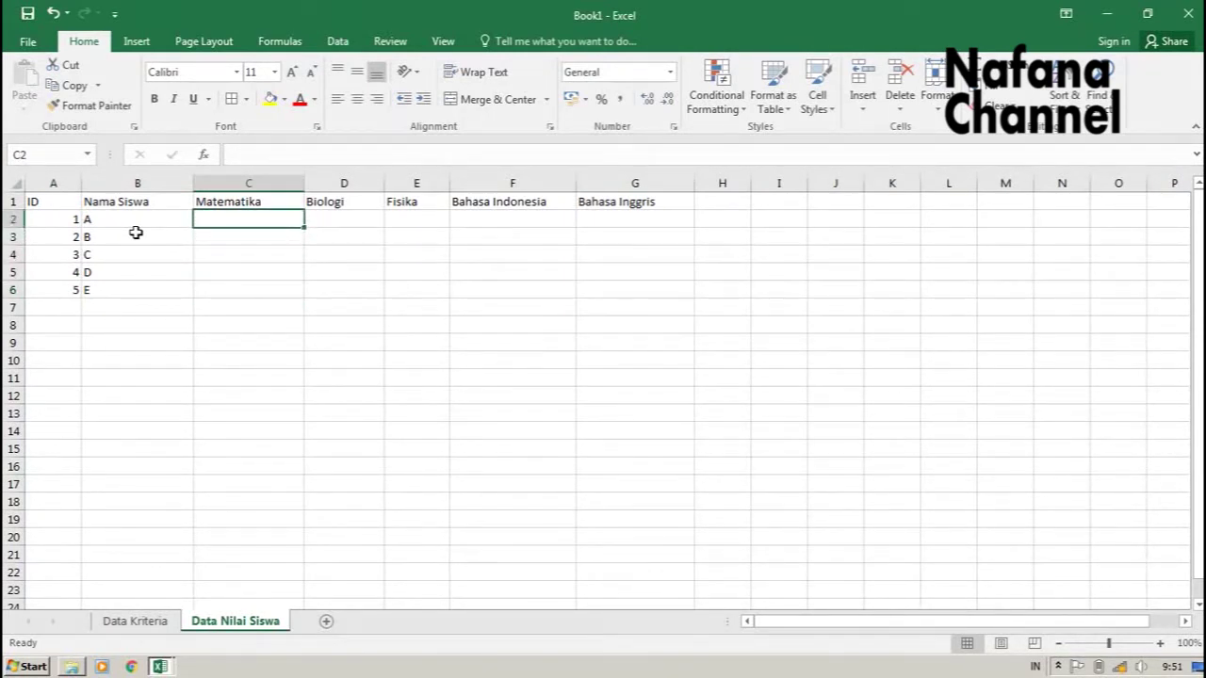
Enter scores for student A (90, 78, 89, 66, 55) and student B (89, 90, 88, 90, 90).
type("90")
key("Return")
type("89")
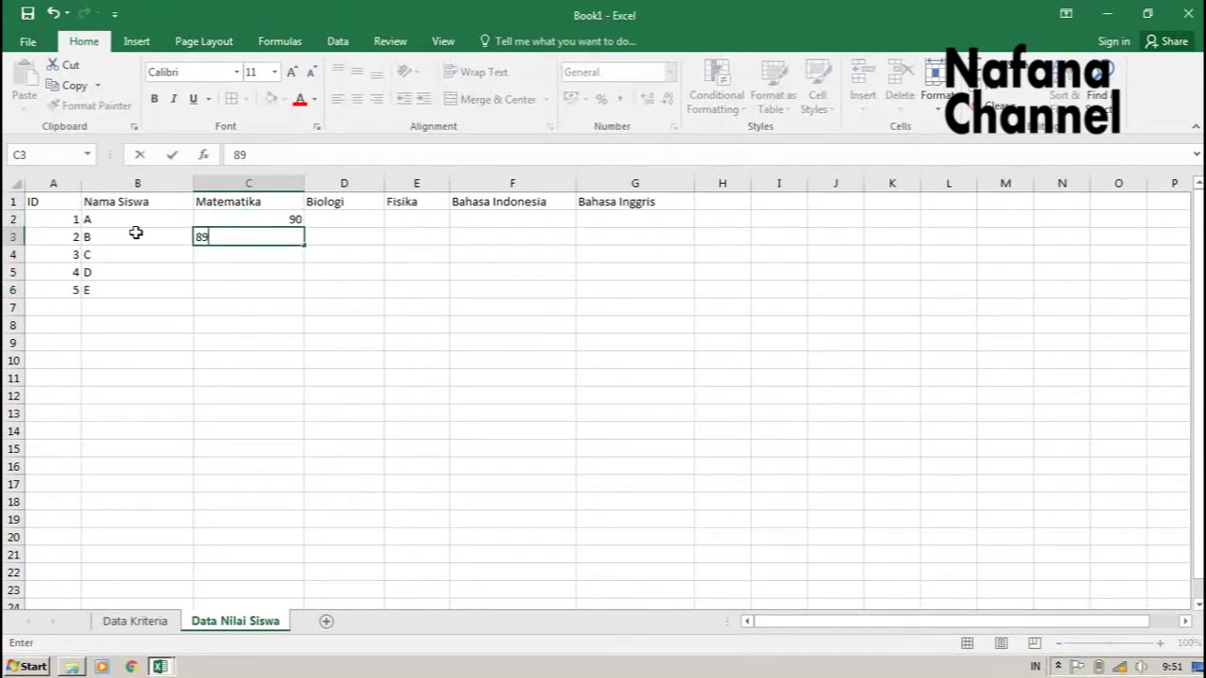
key("Up")
key("Tab")
type("78")
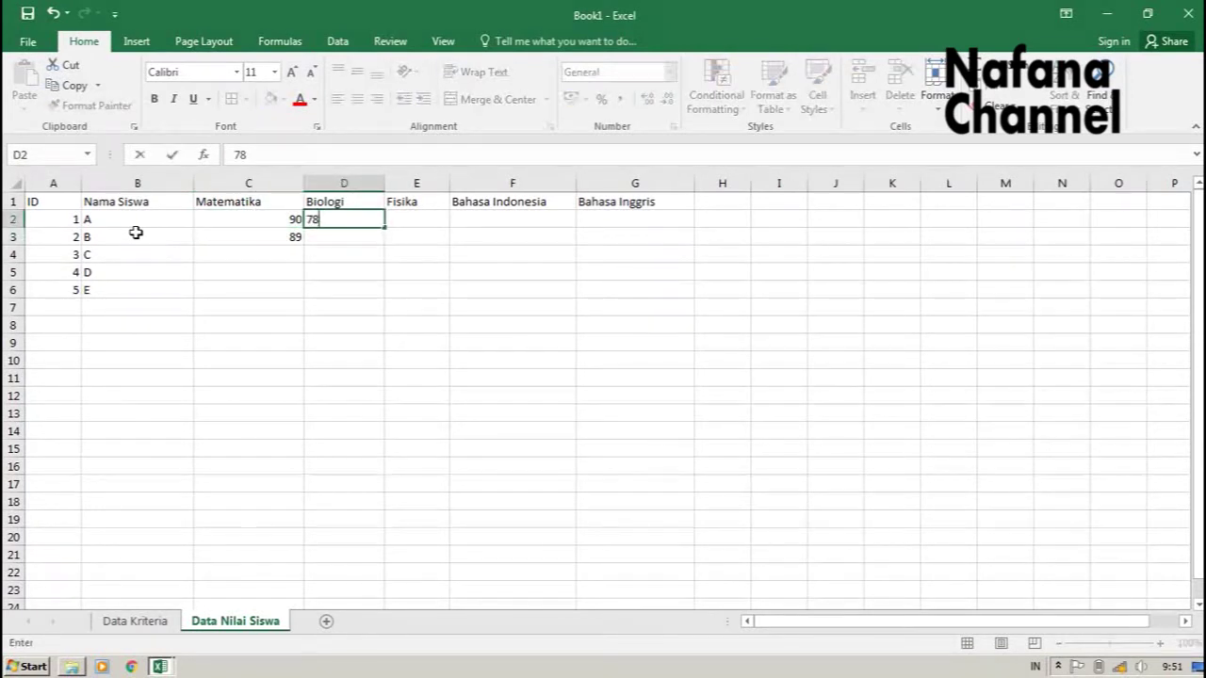
key("Tab")
type("89")
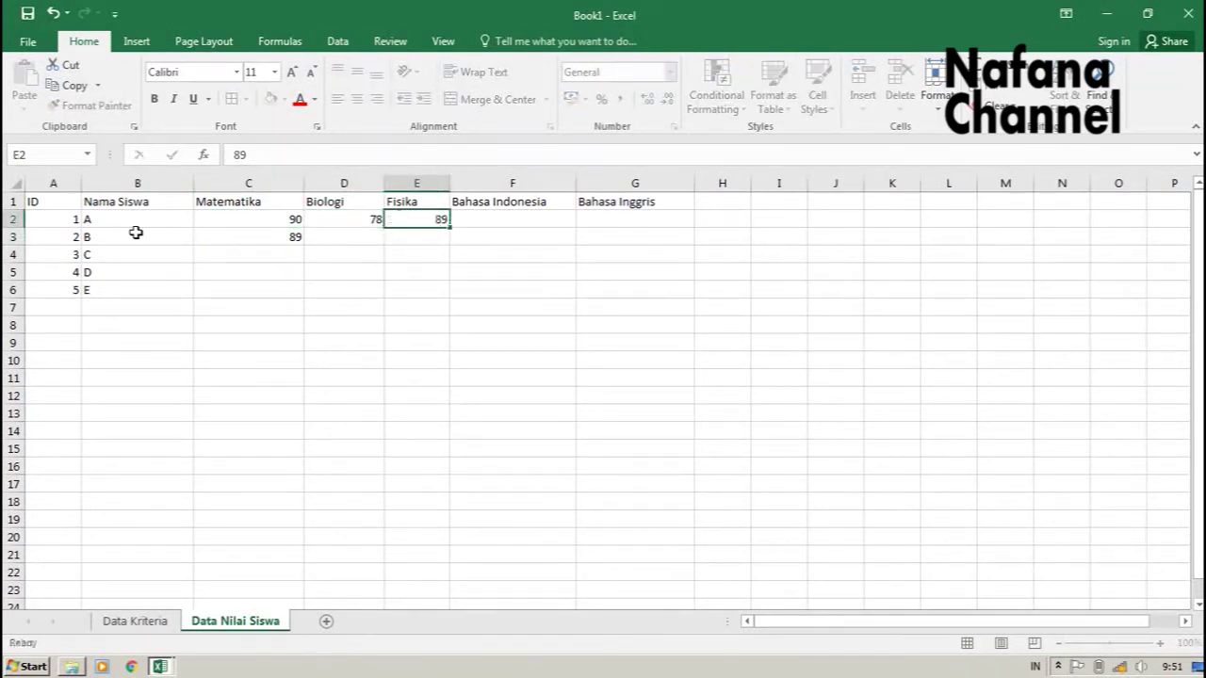
key("Tab")
type("66")
key("Tab")
type("55")
key("Return")
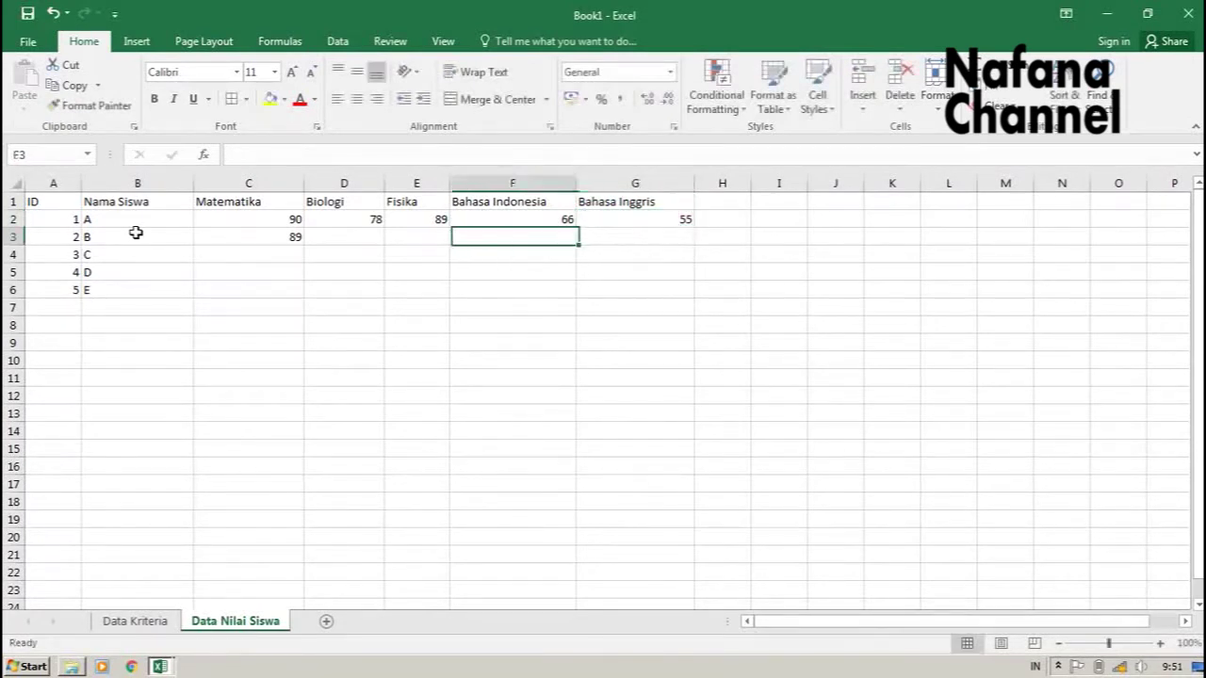
key("Left")
key("Left")
type("90")
key("Tab")
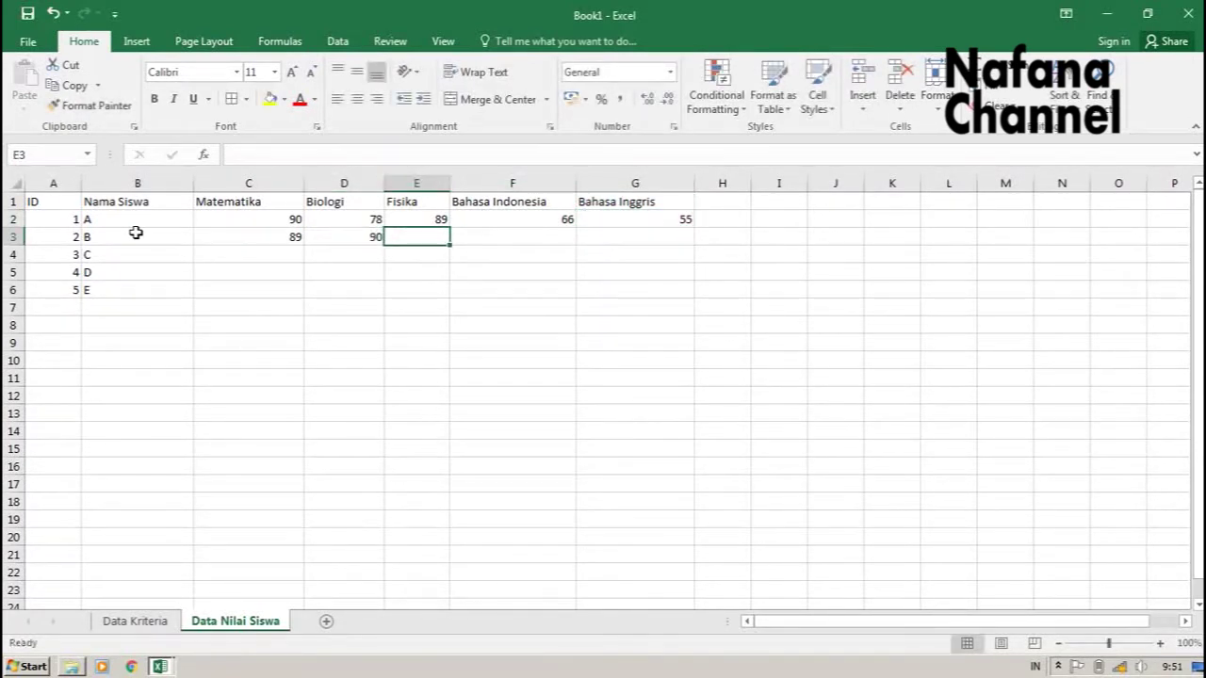
type("88")
key("Tab")
type("90")
key("Tab")
type("90")
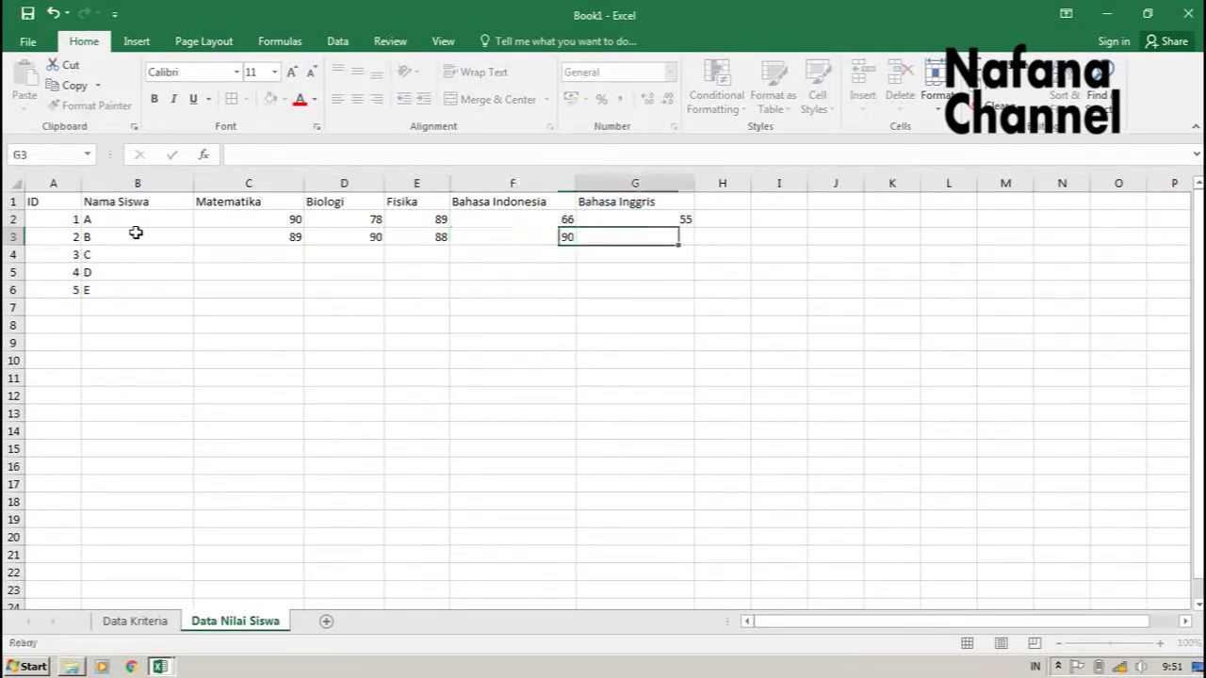
key("Return")
Enter scores for C (67, 88, 98, 56, 45), D (78, 67, 87, 98, 56), E (90, 90, 90, 88, 90).
key("Left")
key("Left")
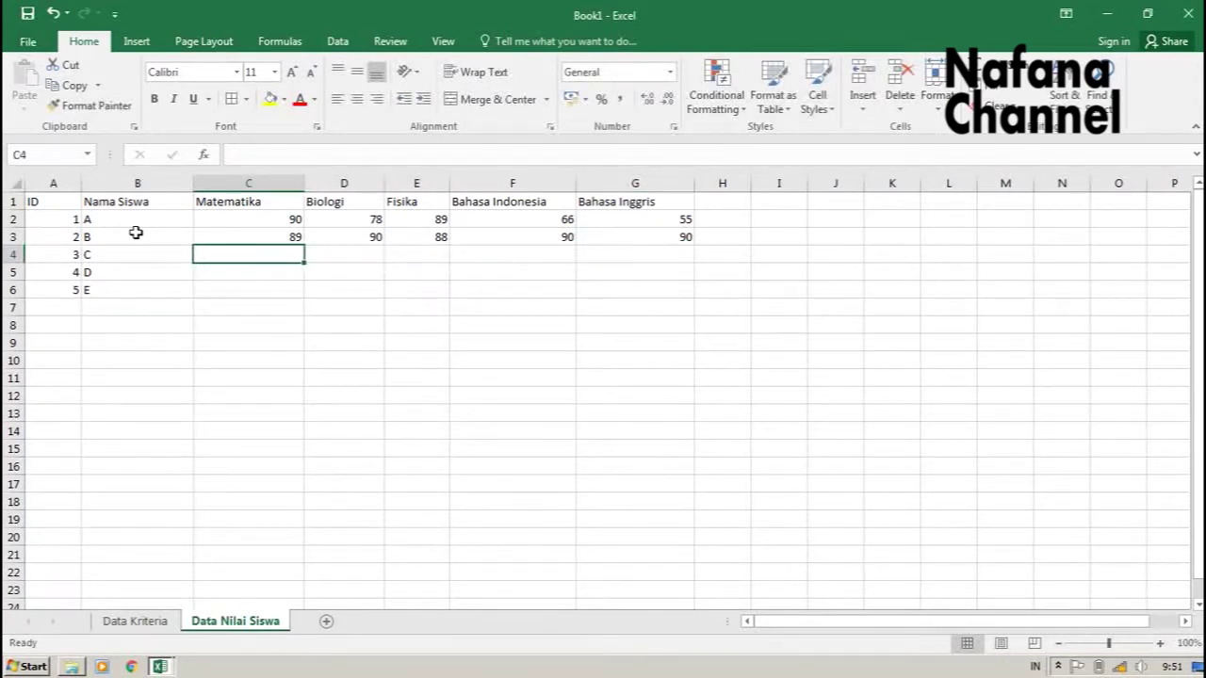
type("67")
key("Tab")
type("88")
key("Tab")
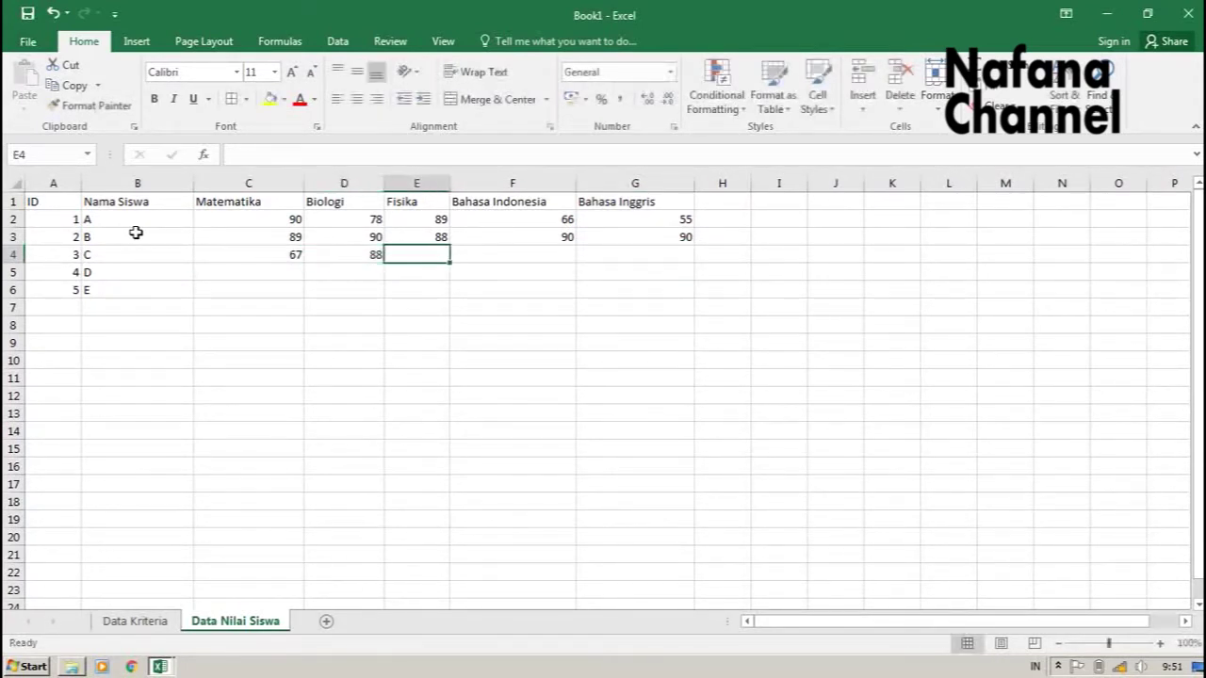
type("98")
key("Tab")
type("56")
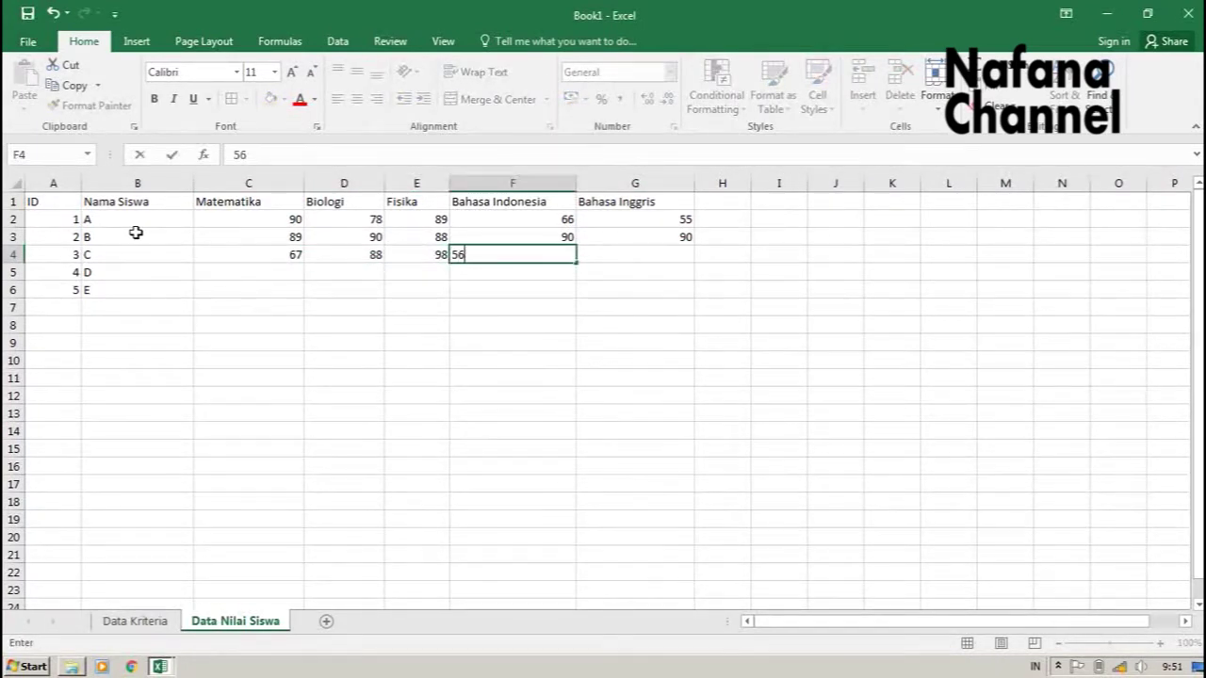
key("Tab")
type("45")
key("Return")
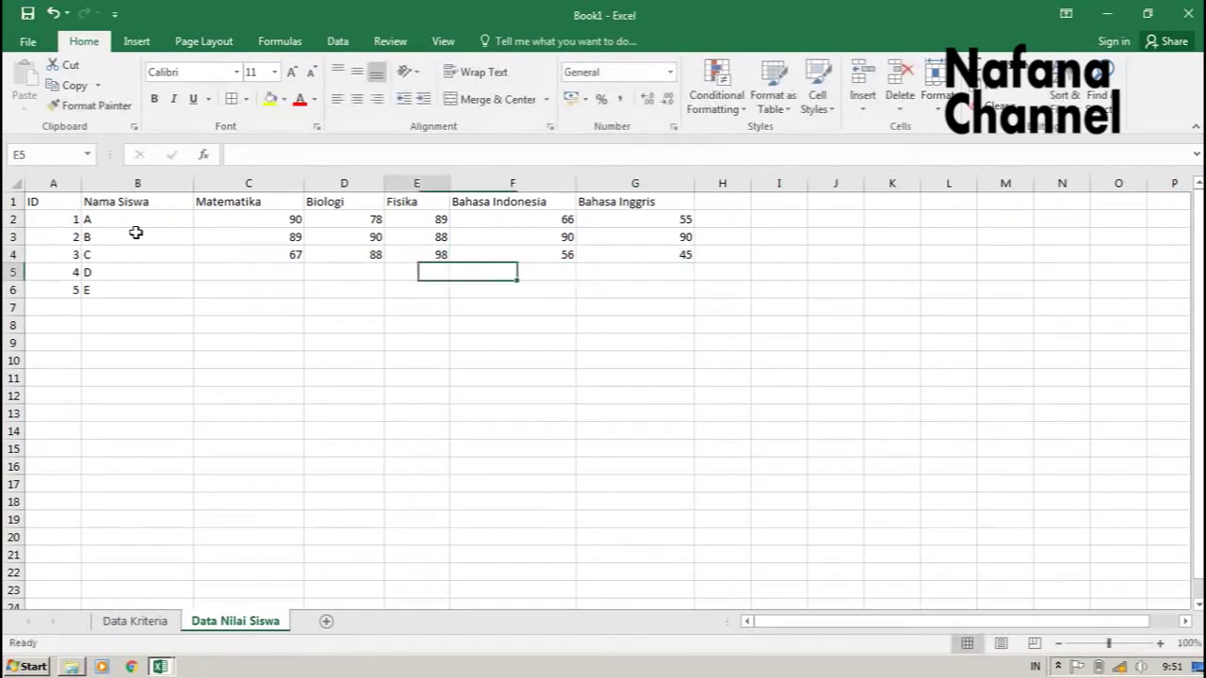
type("78")
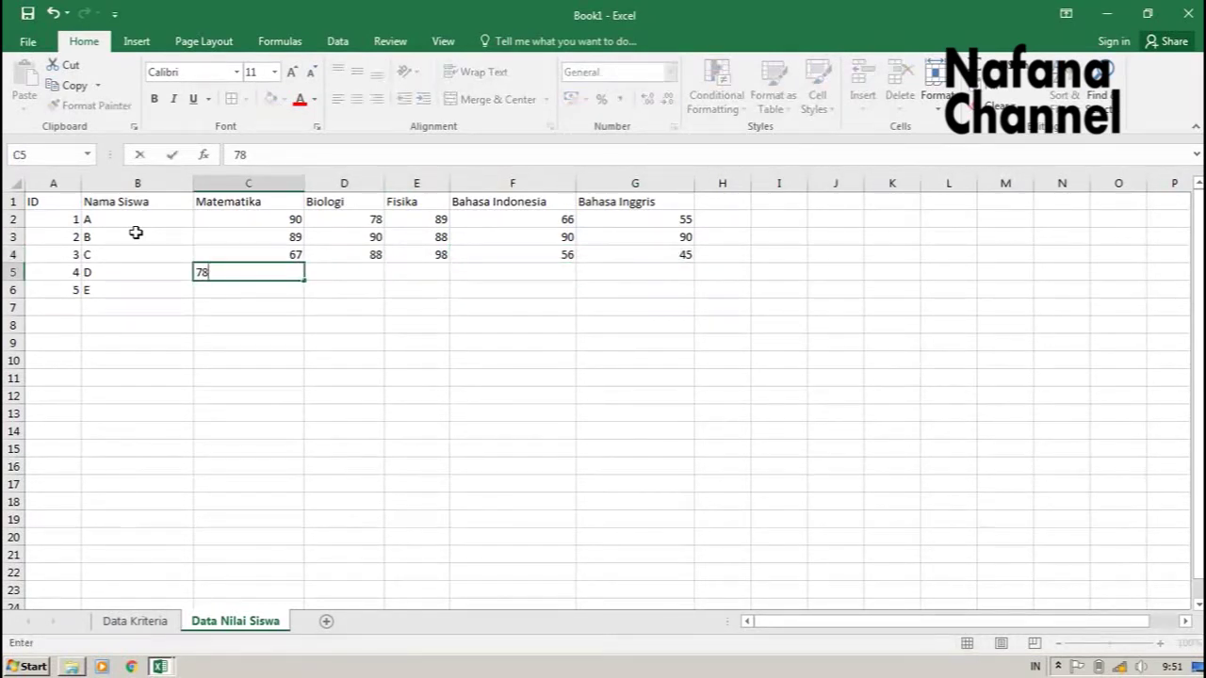
key("Tab")
type("67")
key("Tab")
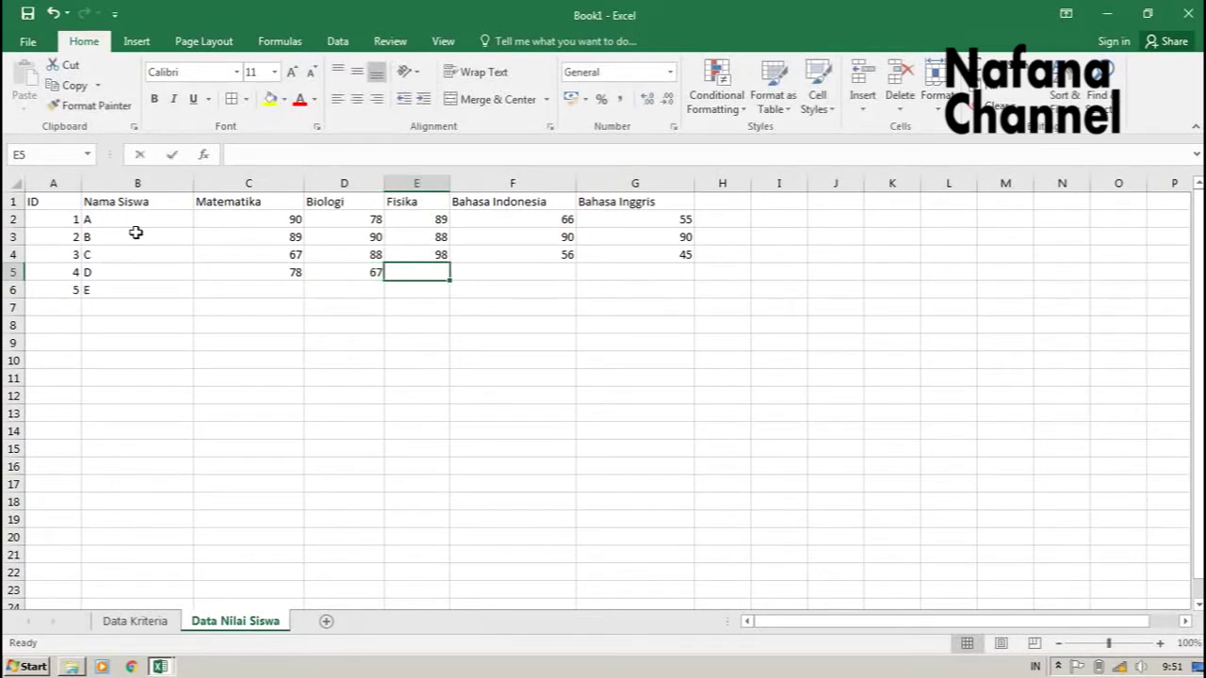
type("87")
key("Tab")
type("98")
key("Tab")
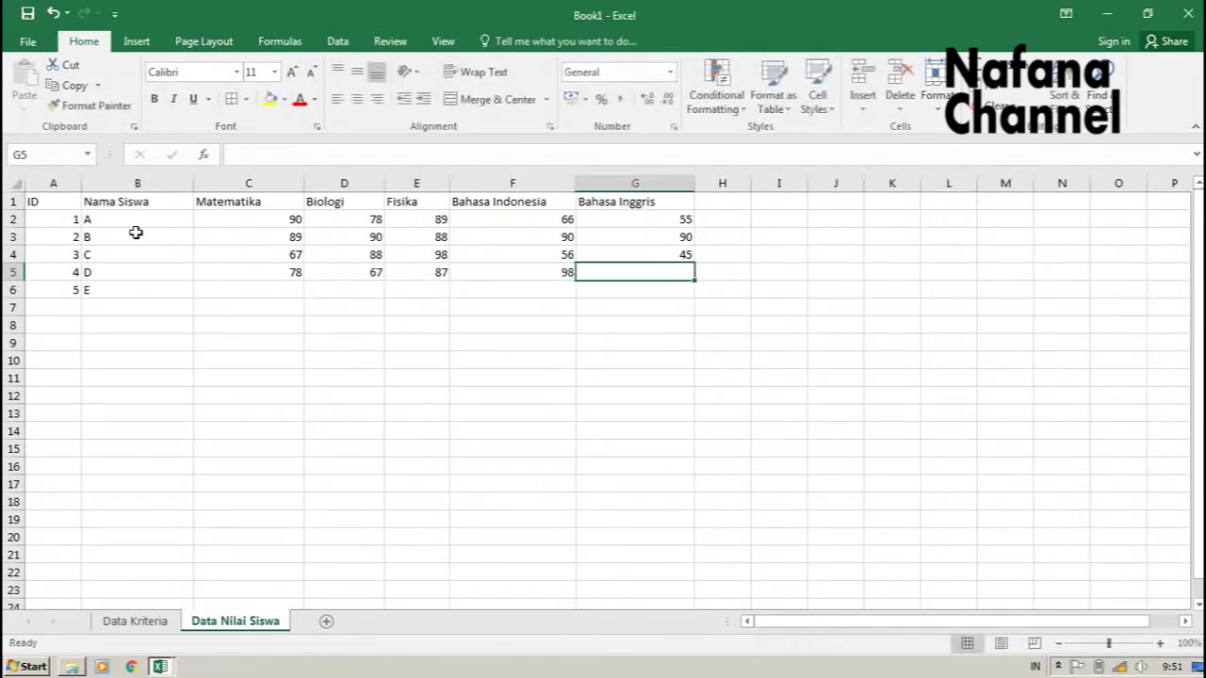
type("56")
key("Down")
key("Left")
key("Left")
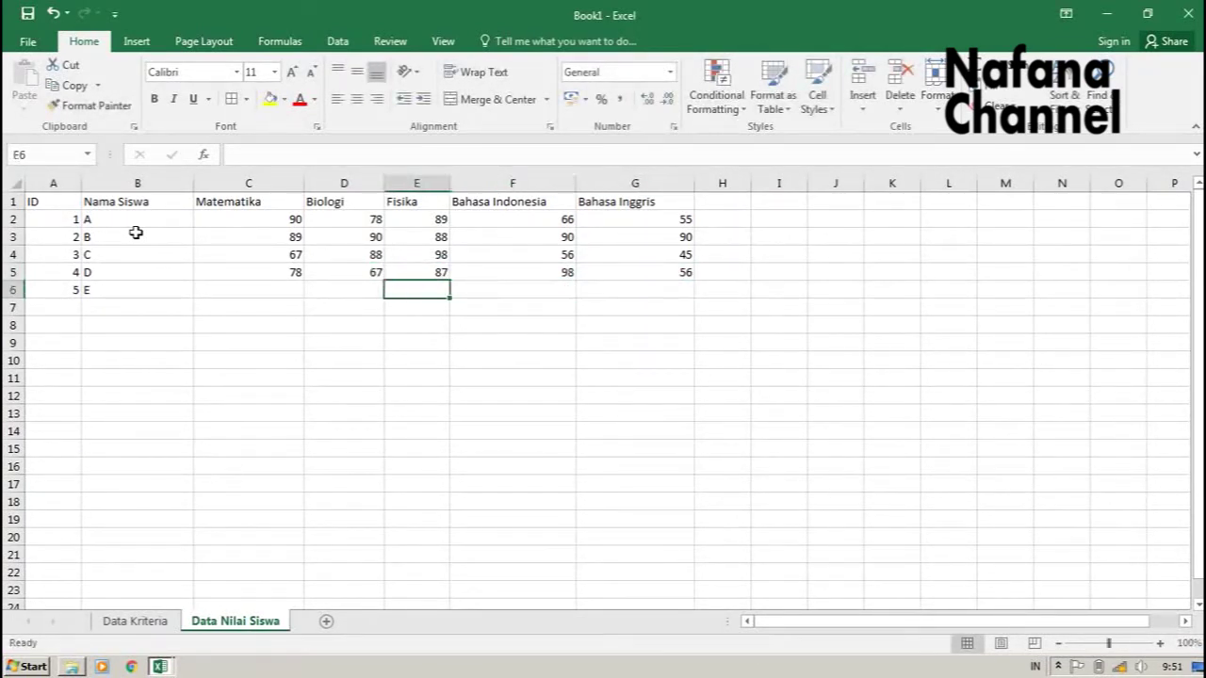
key("Left")
key("Left")
type("90")
key("Tab")
type("90")
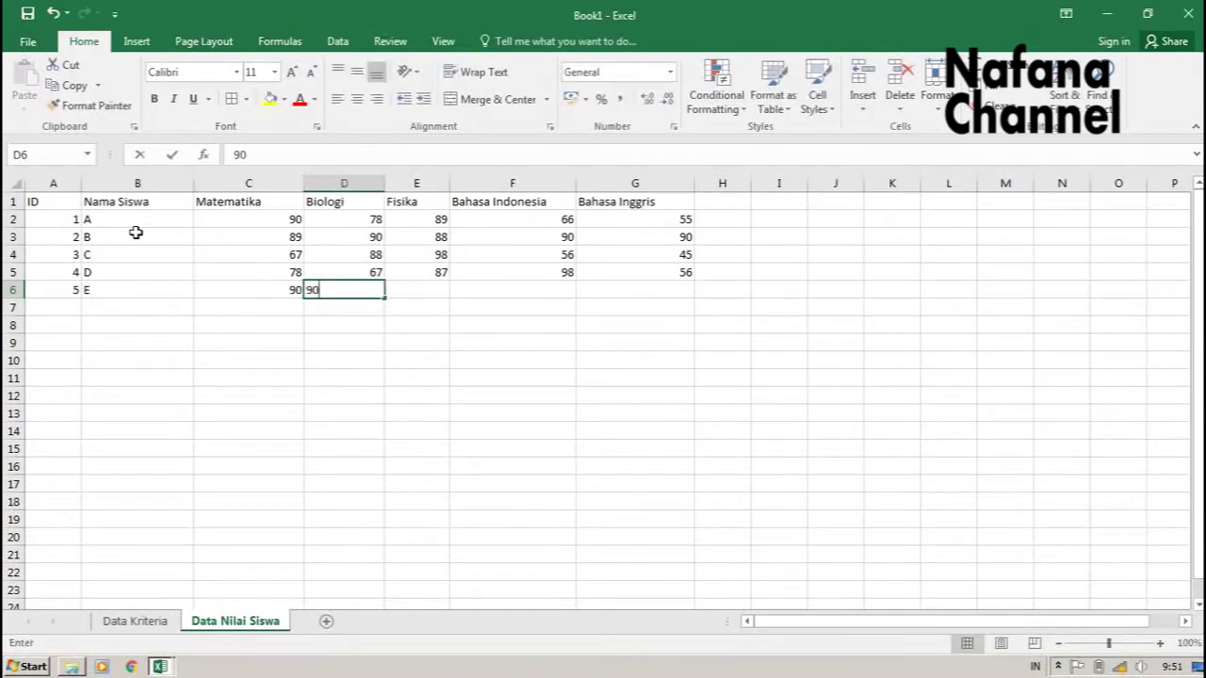
key("Tab")
type("90")
key("Tab")
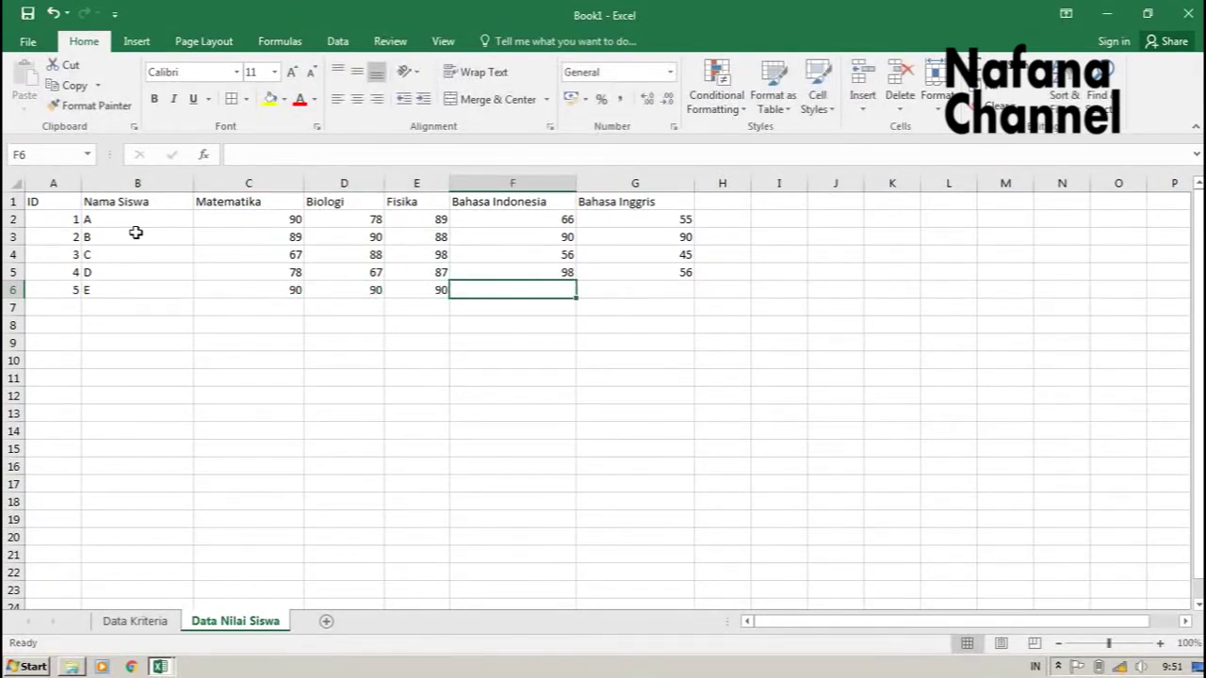
type("88")
key("Tab")
type("90")
key("Tab")
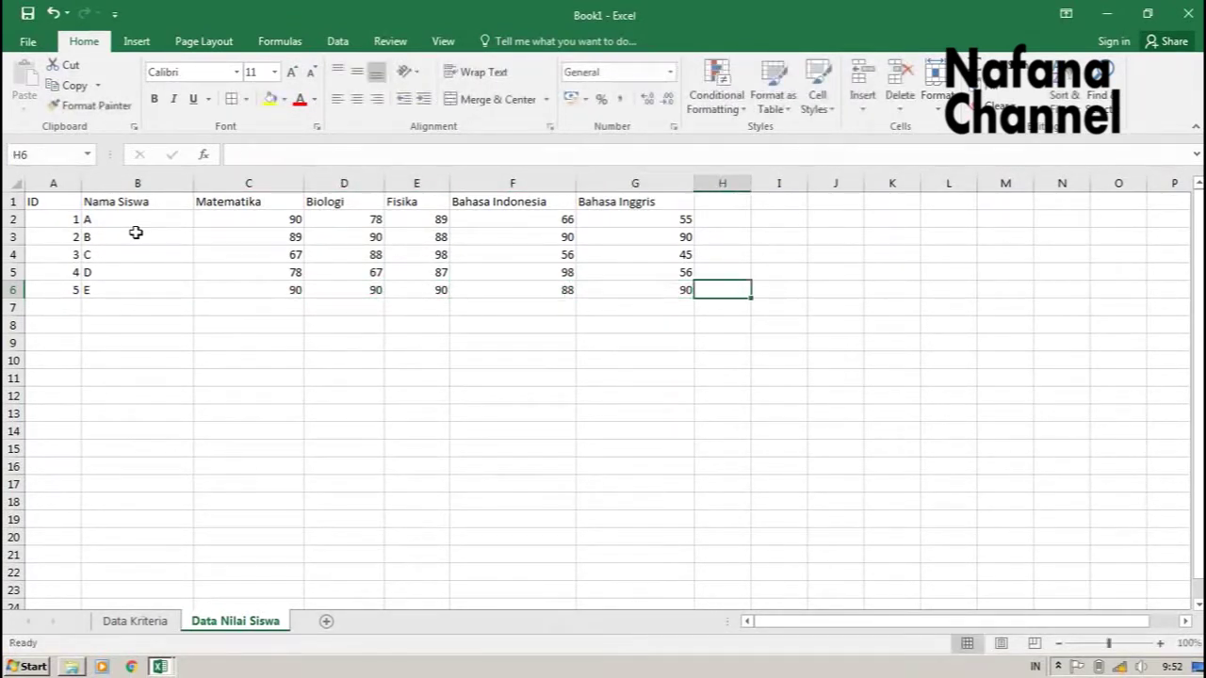
left_click(327, 237)
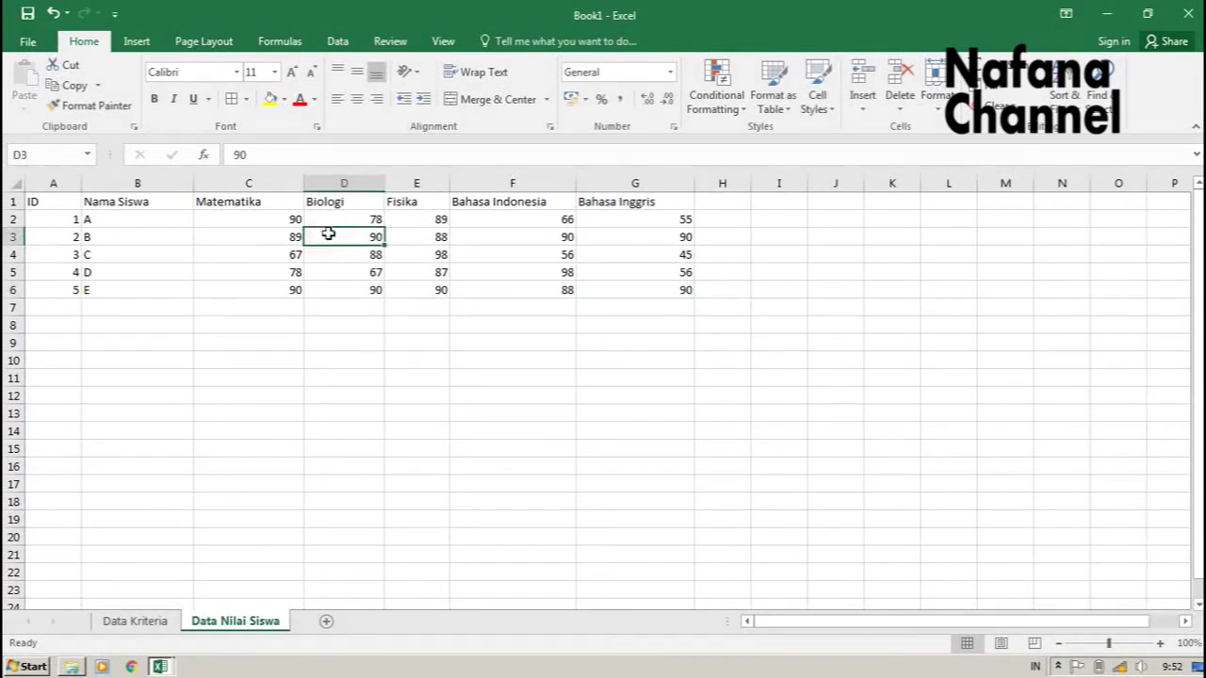
Centre the whole score table horizontally and vertically.
key("ctrl+a")
left_click(357, 99)
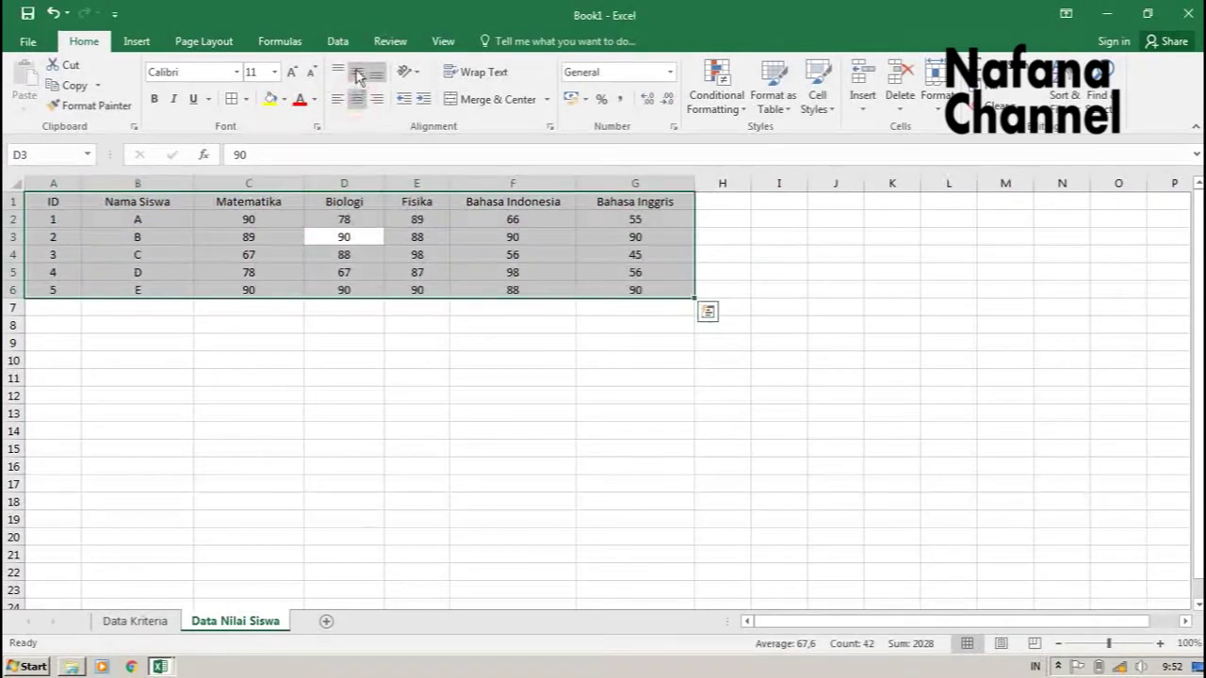
left_click(358, 72)
Fill the header row A1:G1 yellow.
left_click_drag(55, 201, 633, 199)
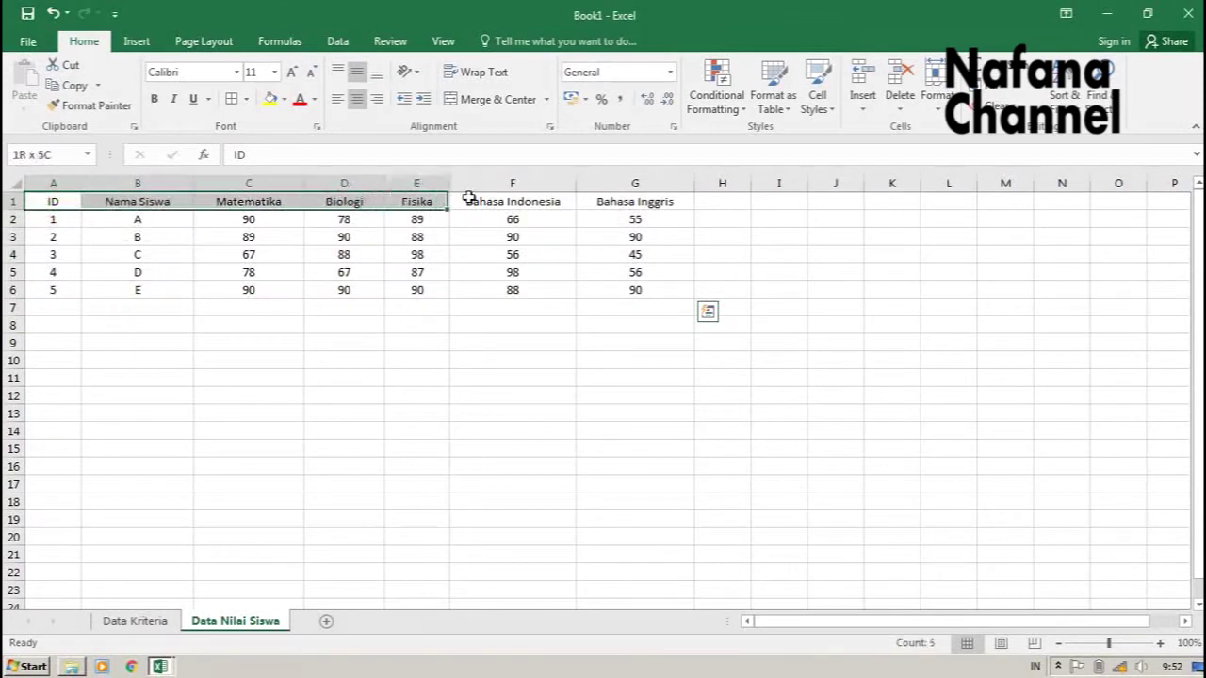
left_click(270, 99)
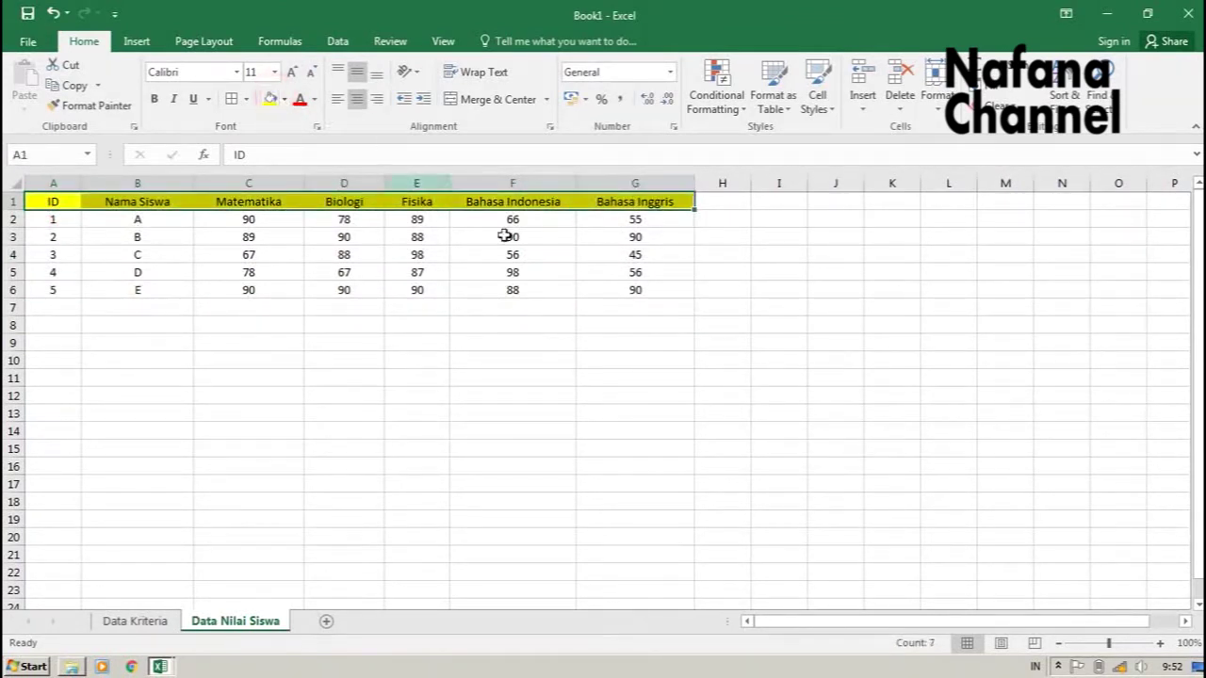
left_click(551, 341)
Apply All Borders to every cell of the score table.
left_click(417, 255)
key("ctrl+a")
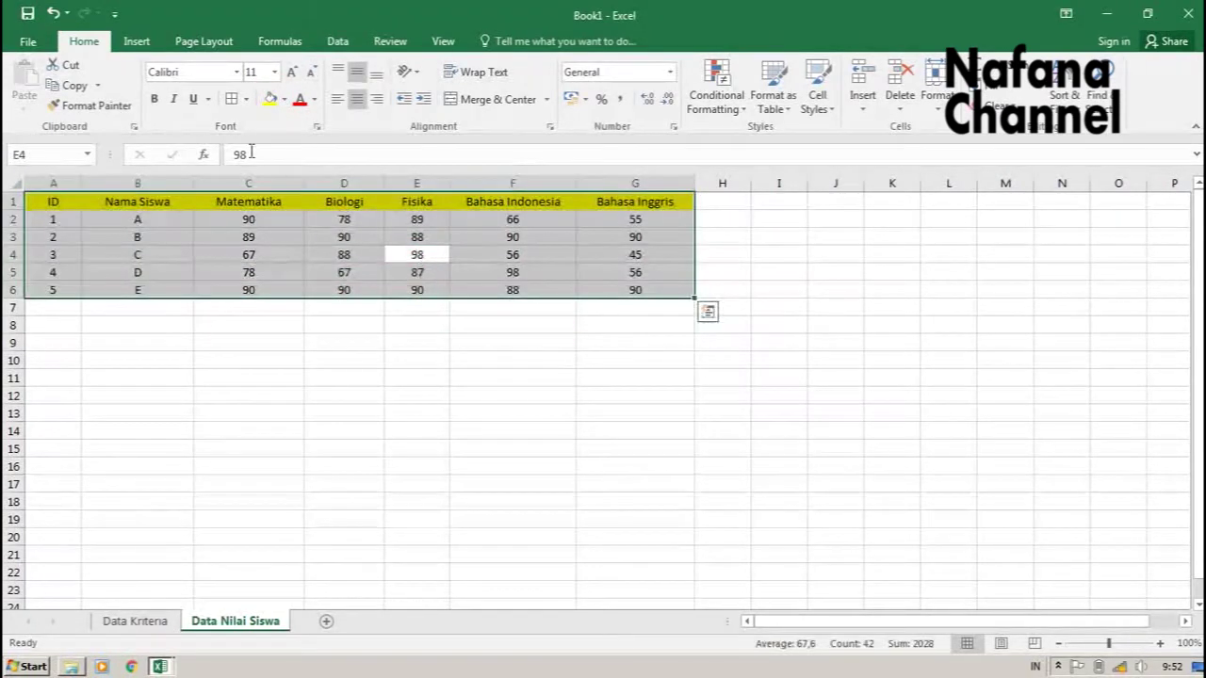
left_click(232, 99)
left_click(405, 375)
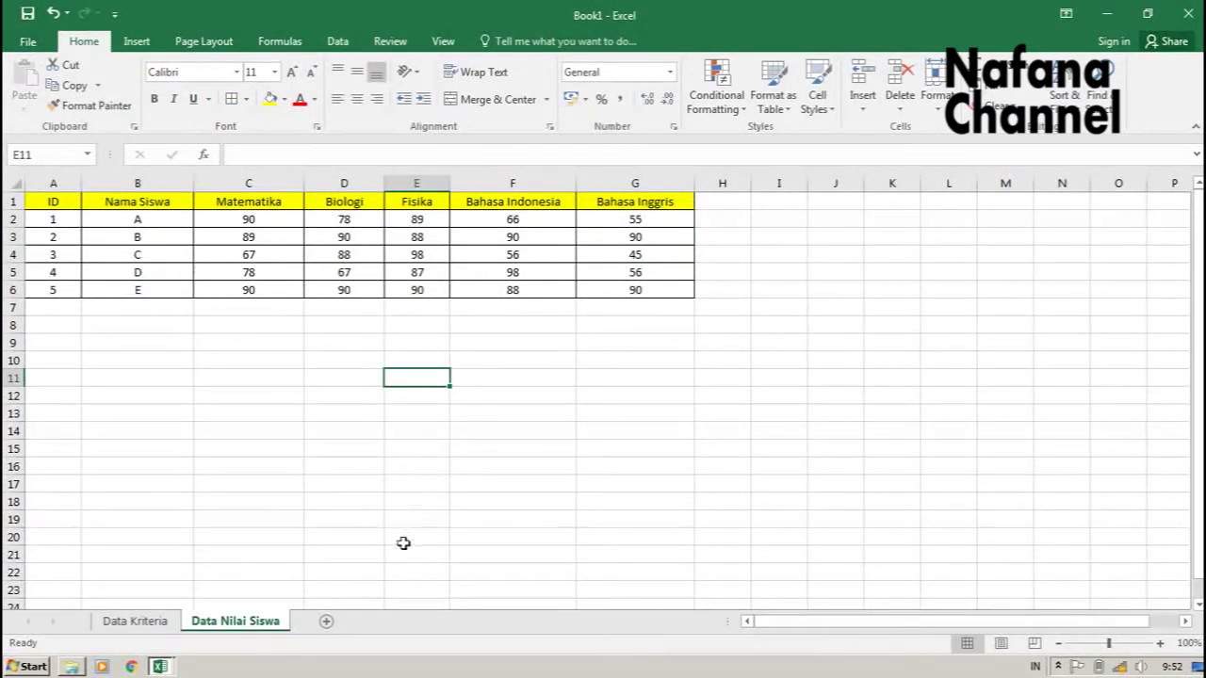
Add a new sheet named Perhitungan SAW, then return to the Data Nilai Siswa sheet.
left_click(327, 623)
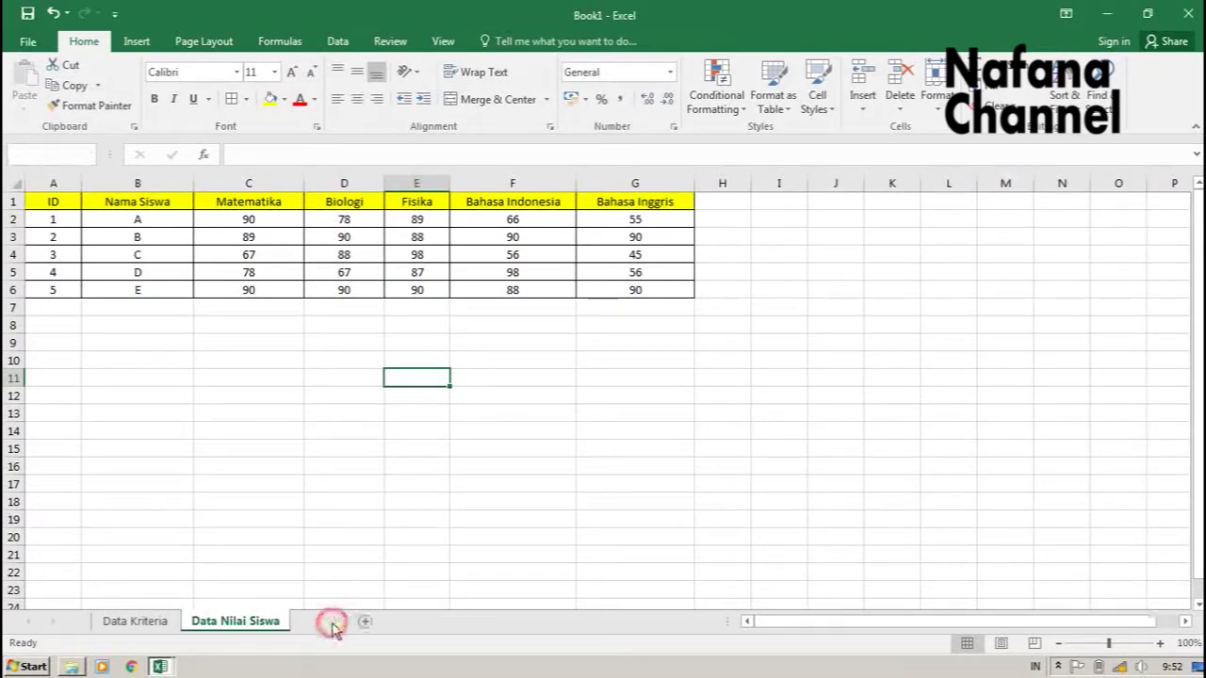
double_click(325, 623)
type("P")
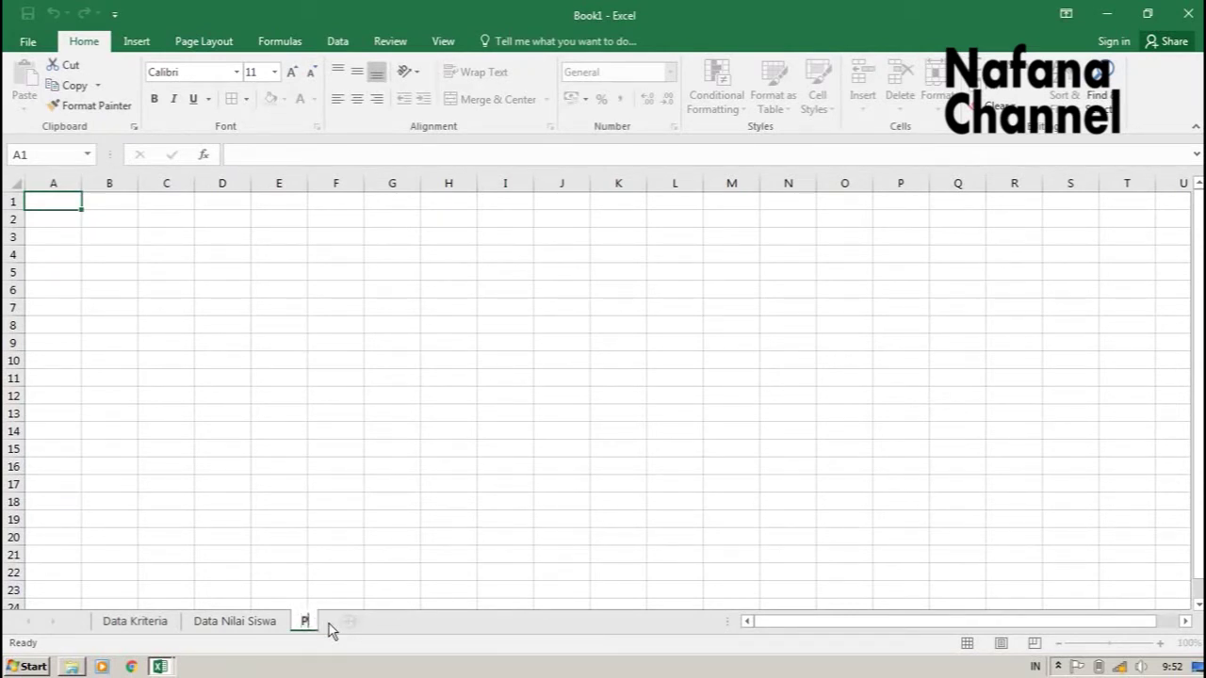
type("erhitungan SA")
type("W")
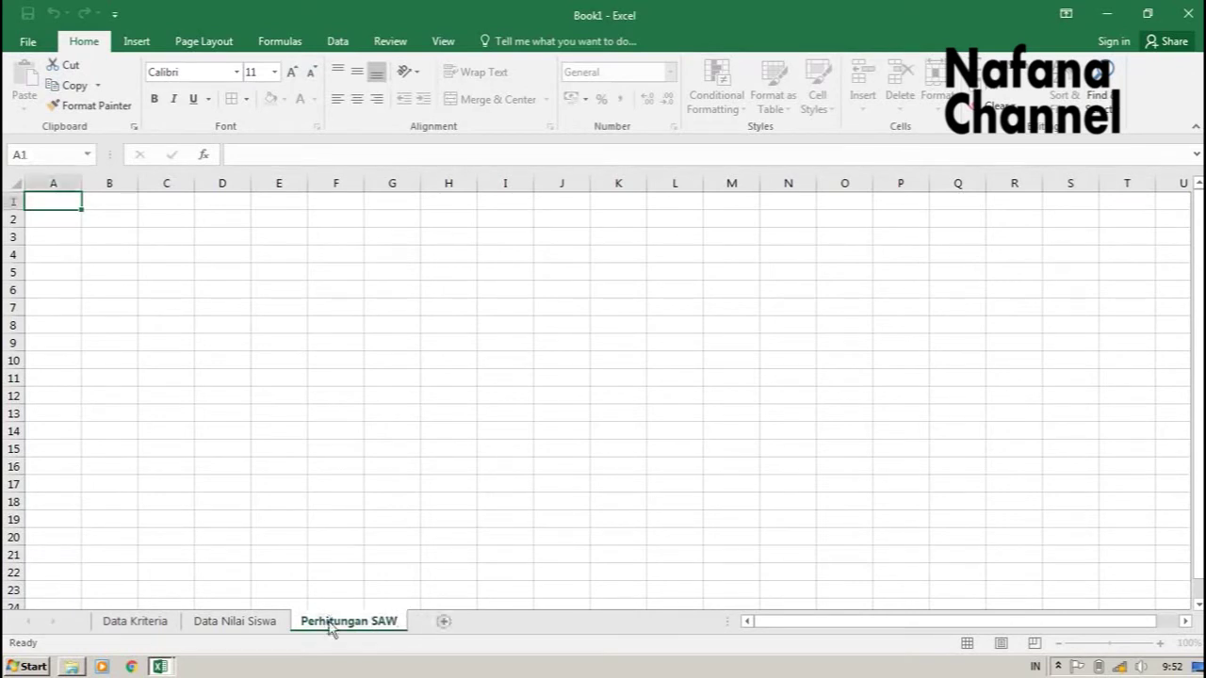
key("Return")
left_click(256, 622)
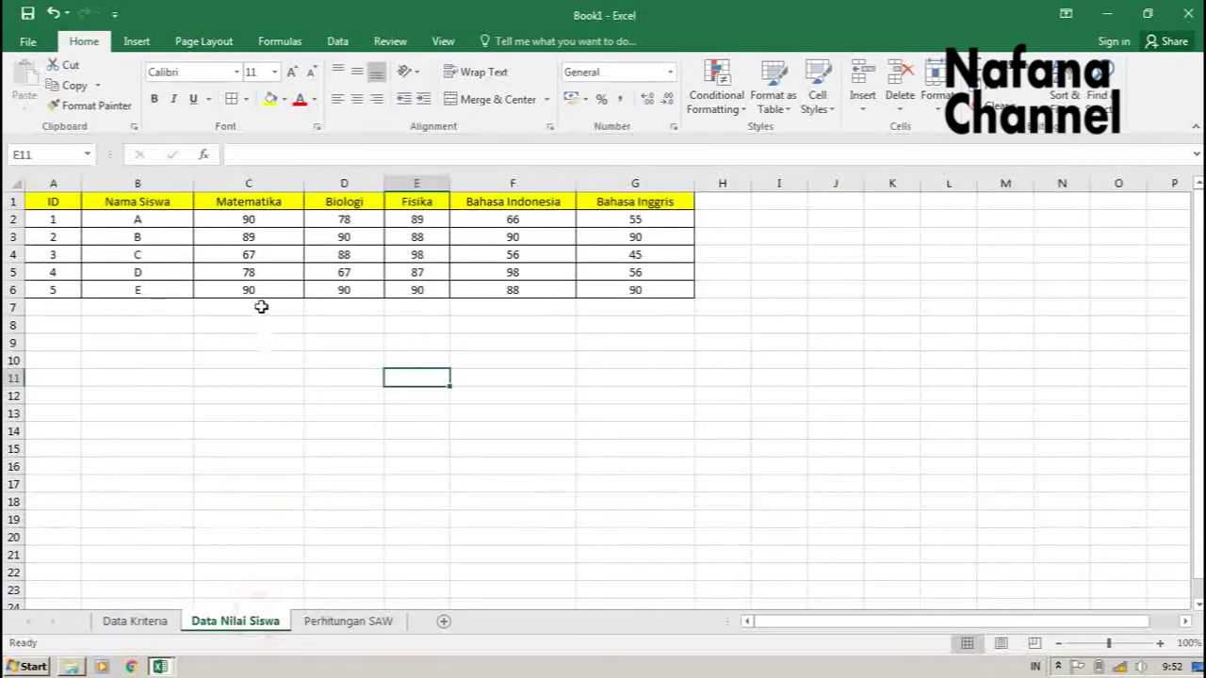
Copy the score table and paste it at A1 of the Perhitungan SAW sheet.
left_click(256, 275)
key("ctrl+a")
key("ctrl+c")
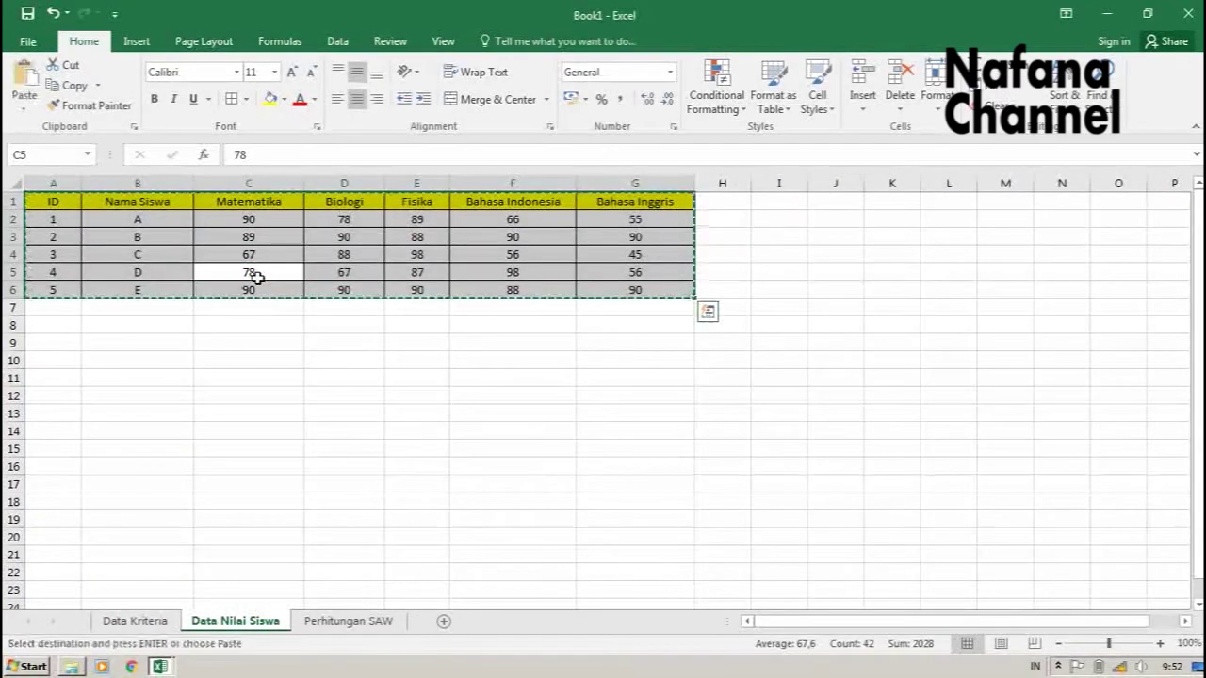
left_click(351, 622)
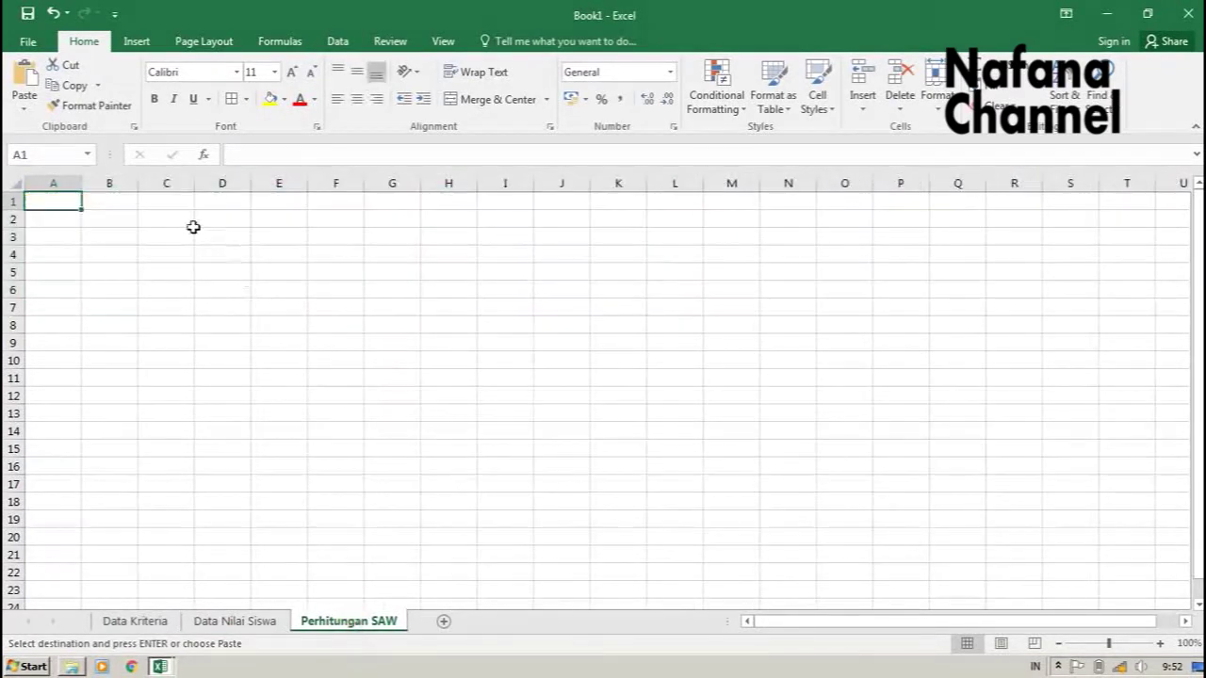
left_click_drag(67, 201, 476, 326)
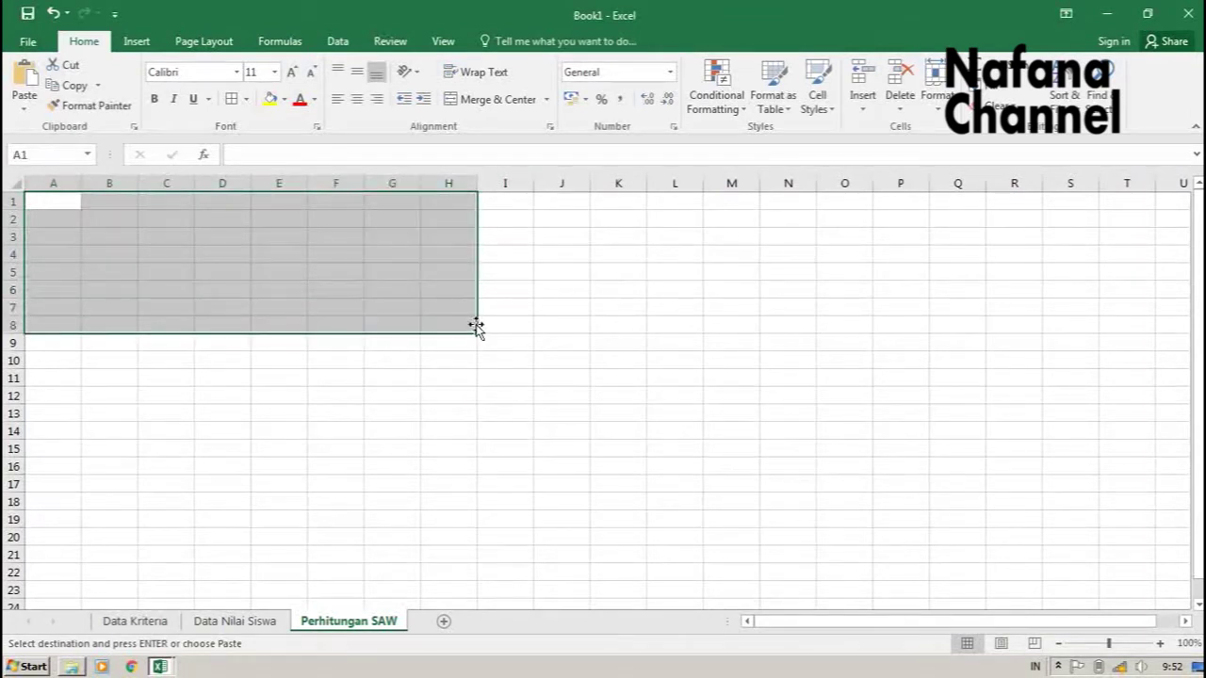
key("Return")
left_click(471, 325)
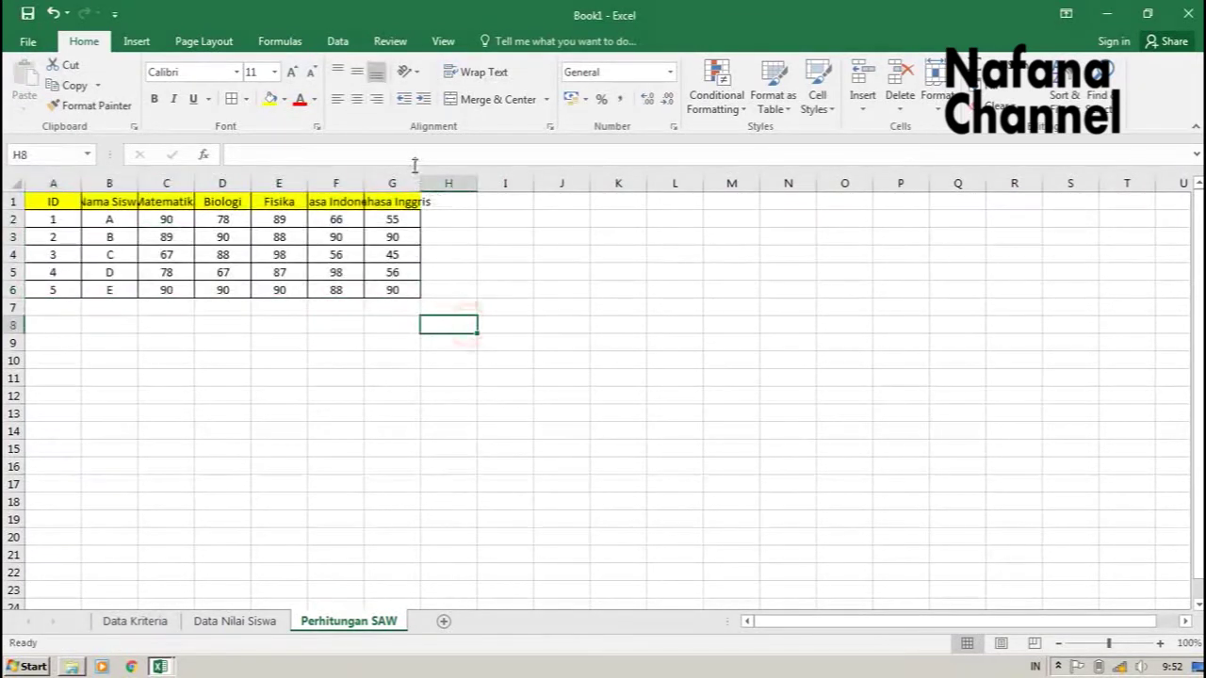
Widen columns B–G so Nama Siswa and every subject header fit fully.
left_click_drag(420, 183, 580, 183)
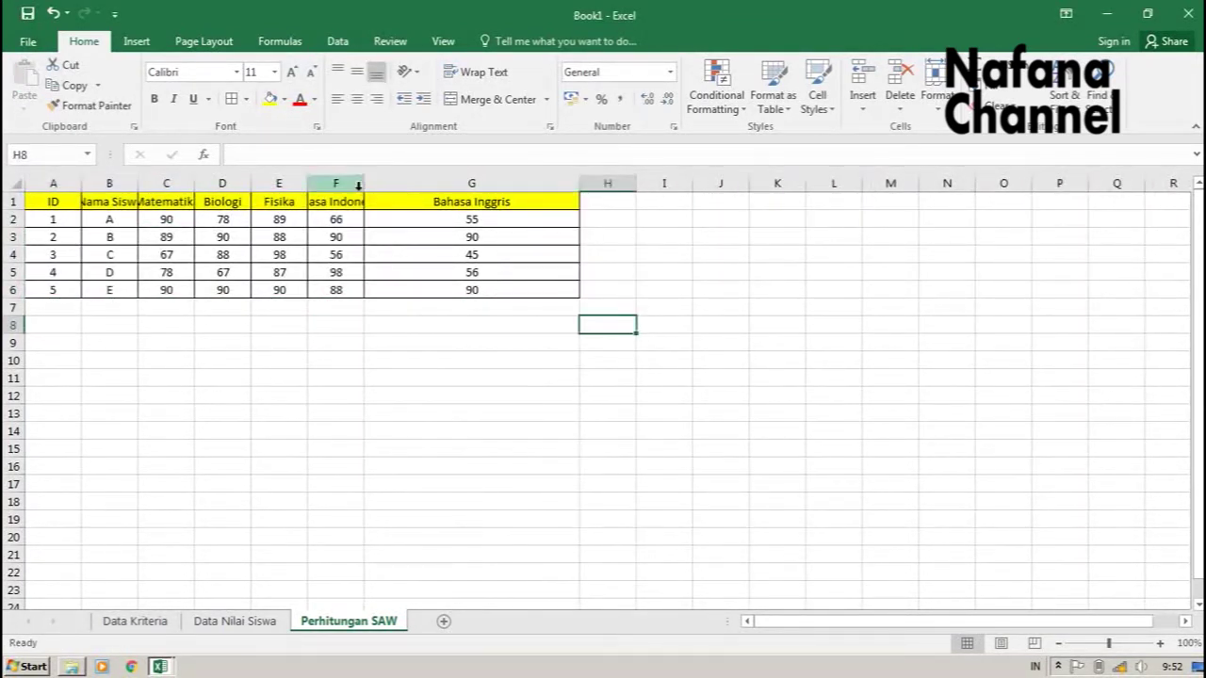
left_click_drag(365, 192, 466, 183)
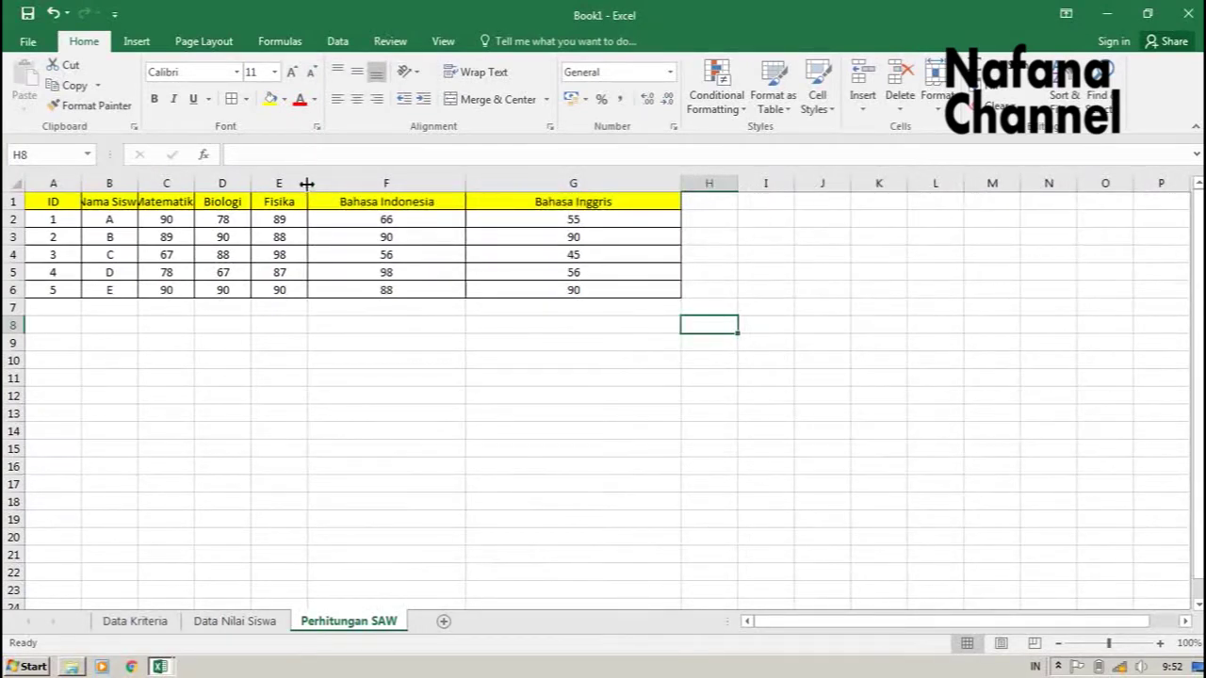
left_click_drag(308, 183, 334, 185)
left_click_drag(250, 183, 298, 182)
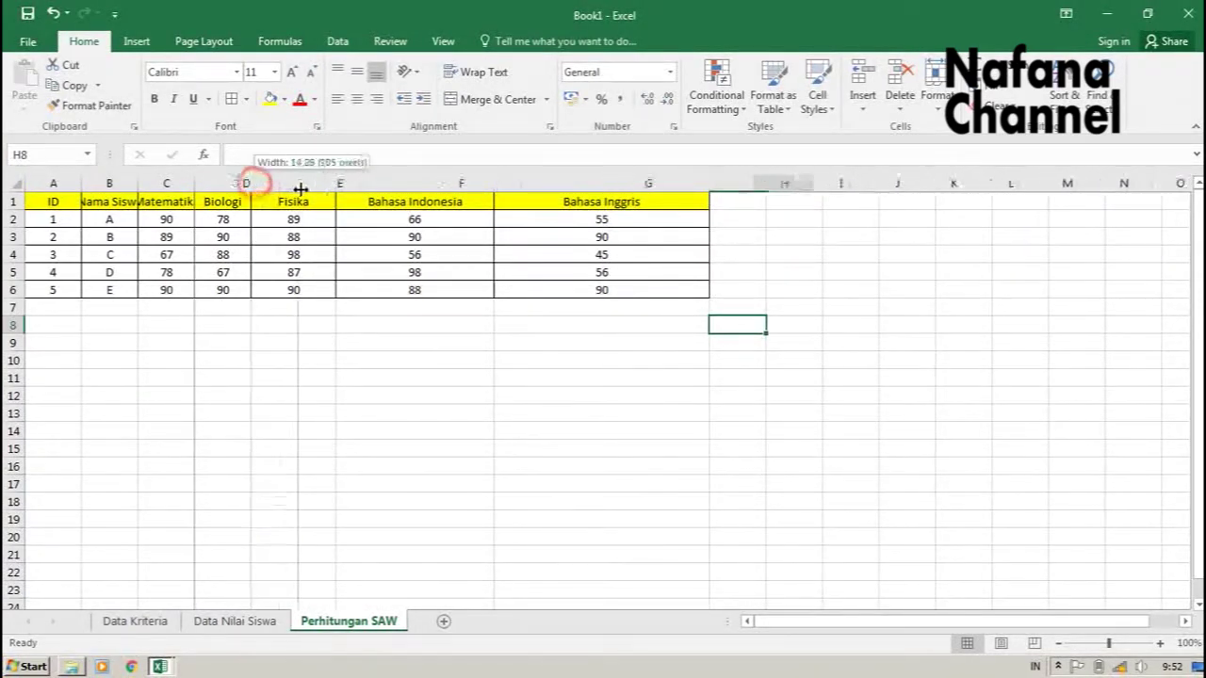
left_click_drag(199, 185, 249, 183)
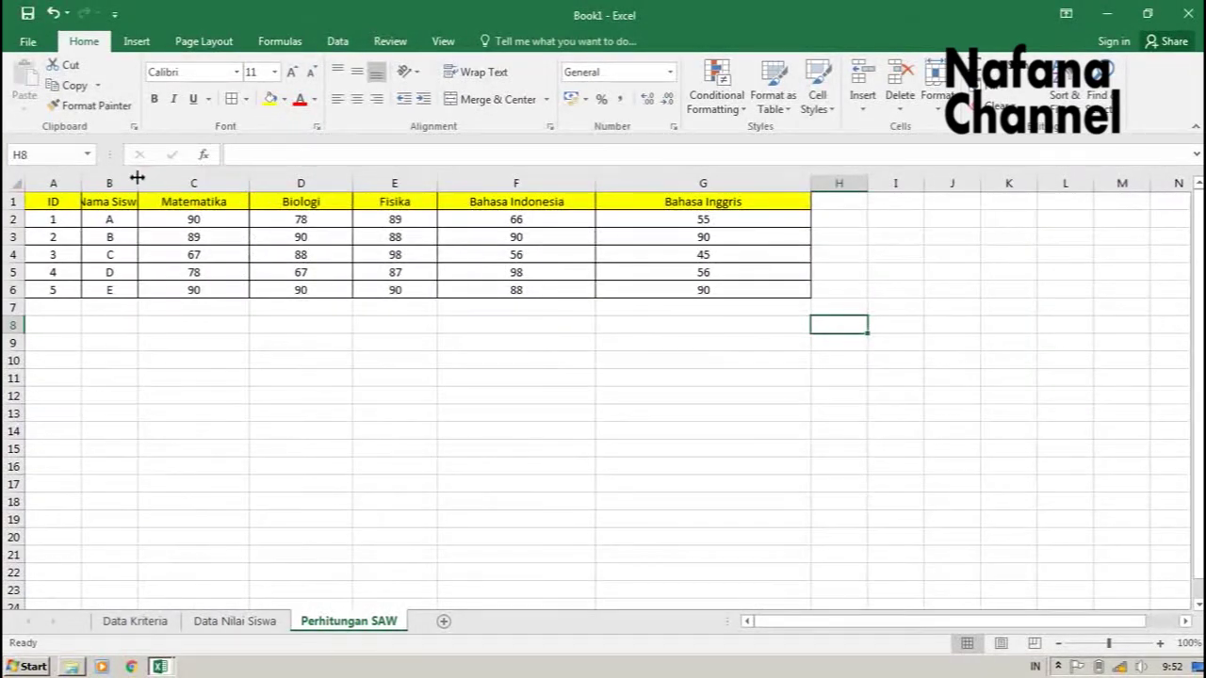
left_click_drag(138, 183, 191, 183)
left_click(471, 375)
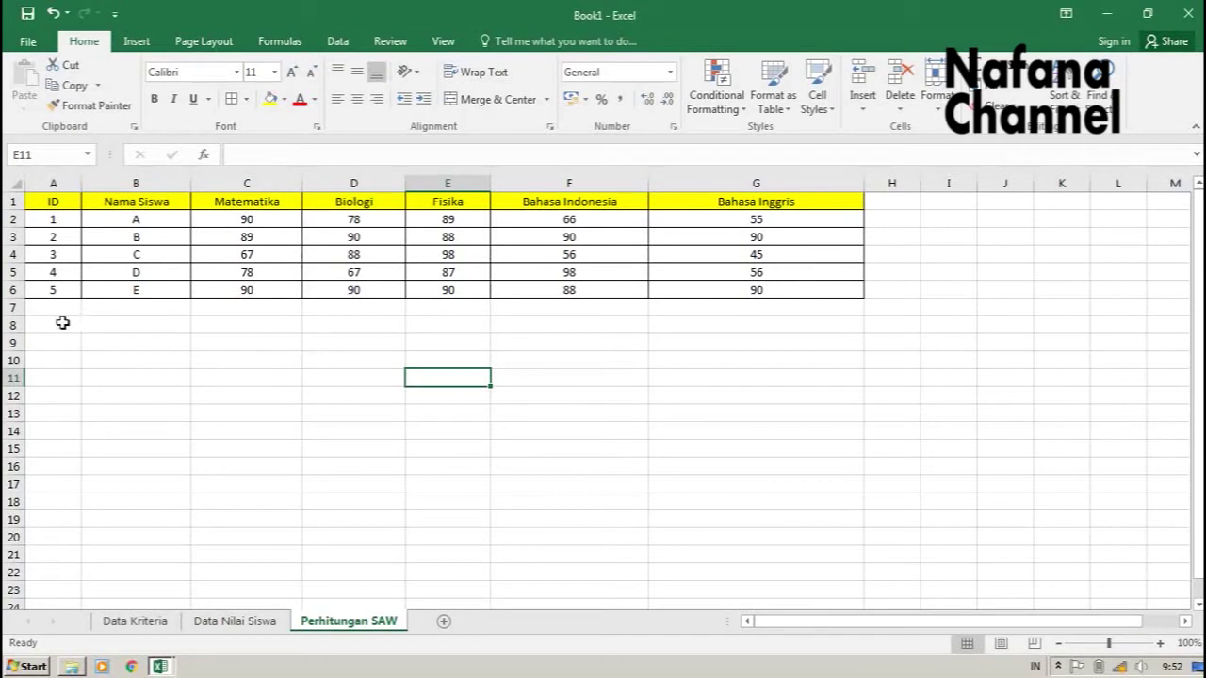
left_click_drag(63, 323, 739, 328)
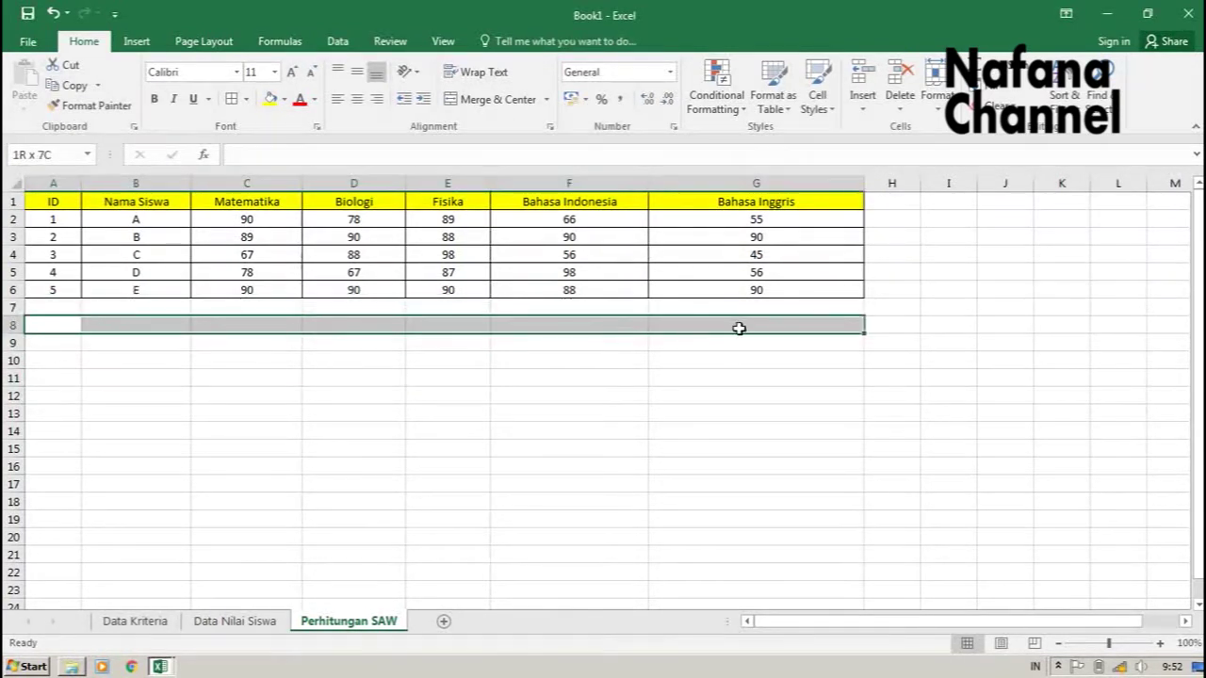
Merge A8:G8 and title it BOBOT KRITERIA.
left_click(490, 101)
type("BOB")
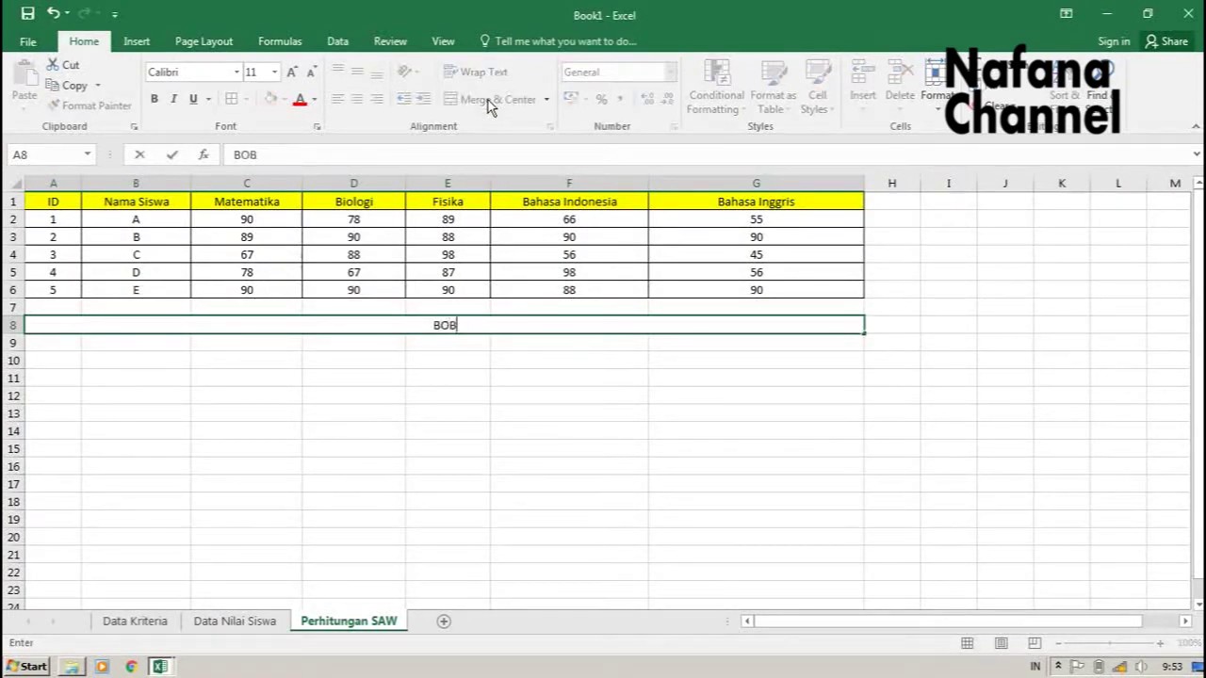
type("OT KRITE")
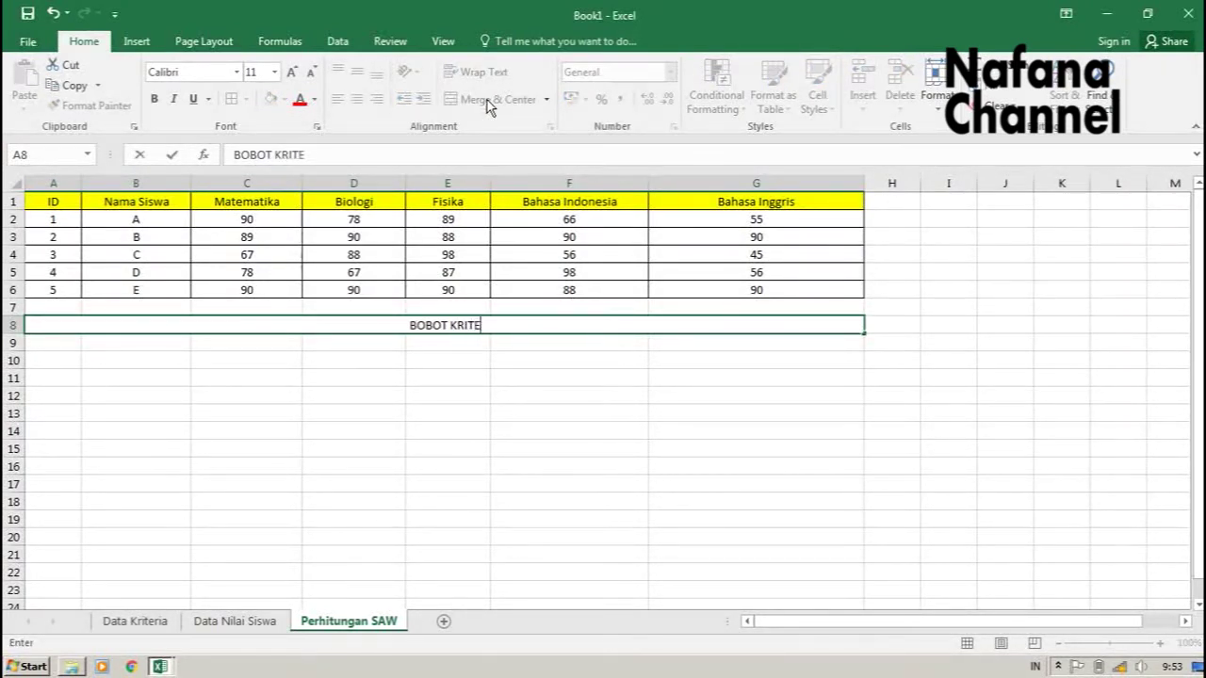
type("RIA")
key("Return")
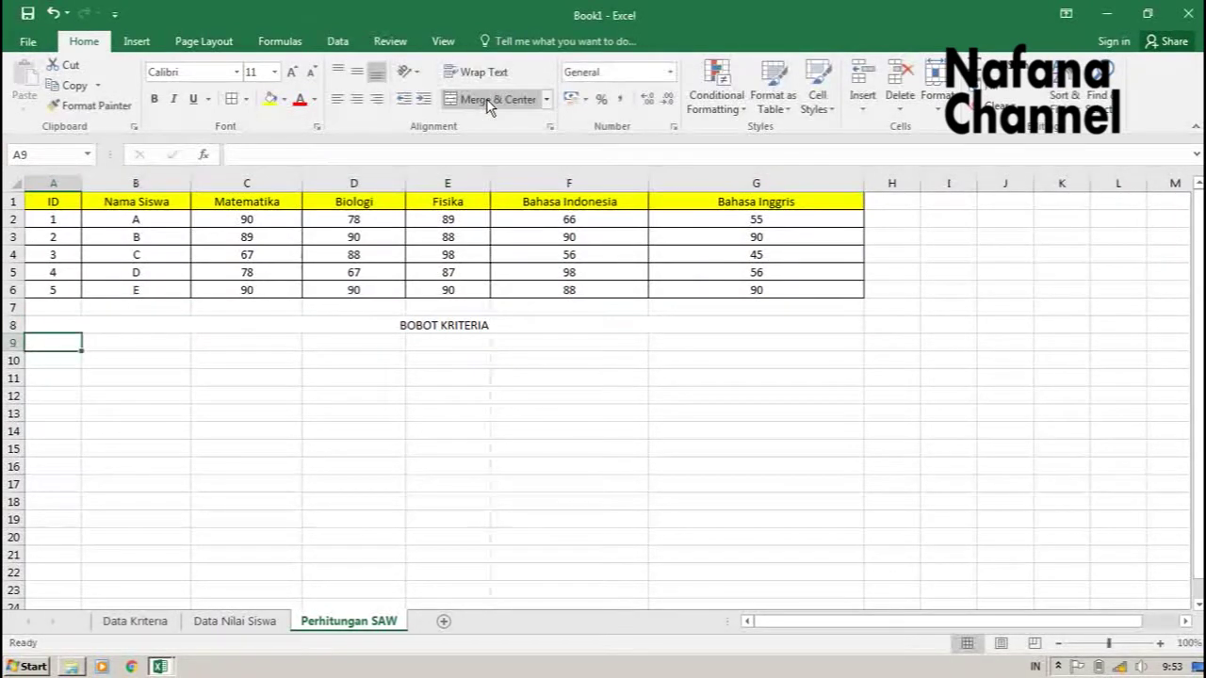
key("Right")
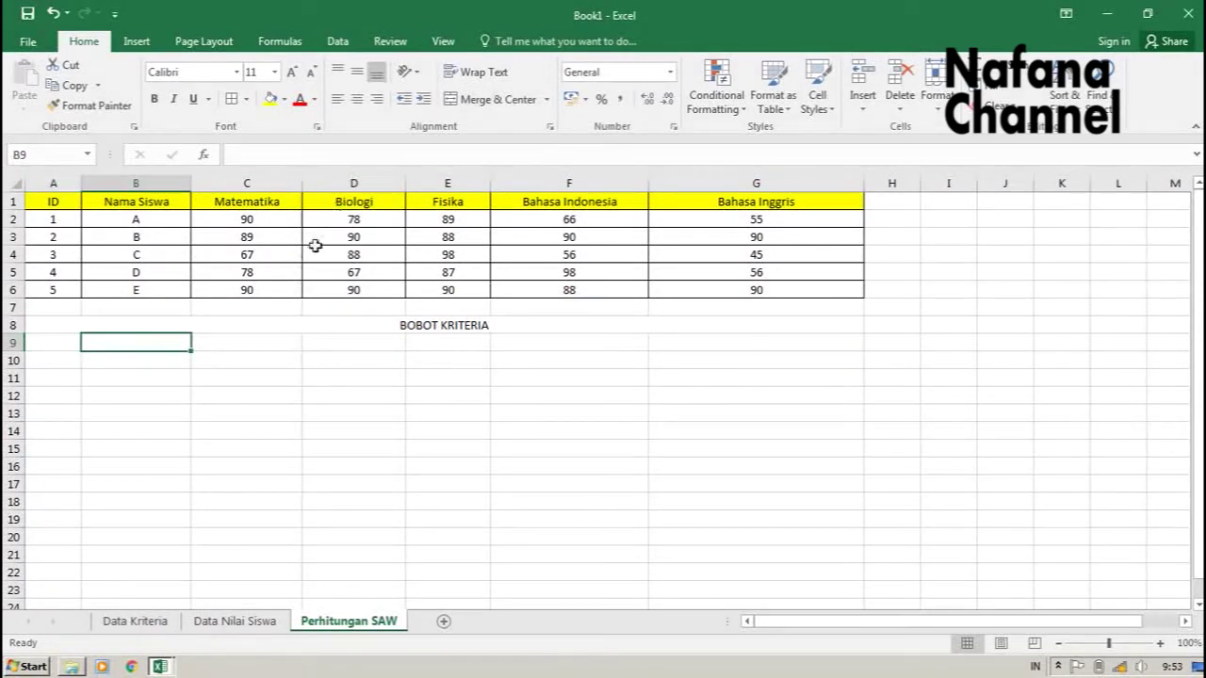
Copy the subject headers C1:G1 into C9:G9.
left_click_drag(261, 199, 747, 198)
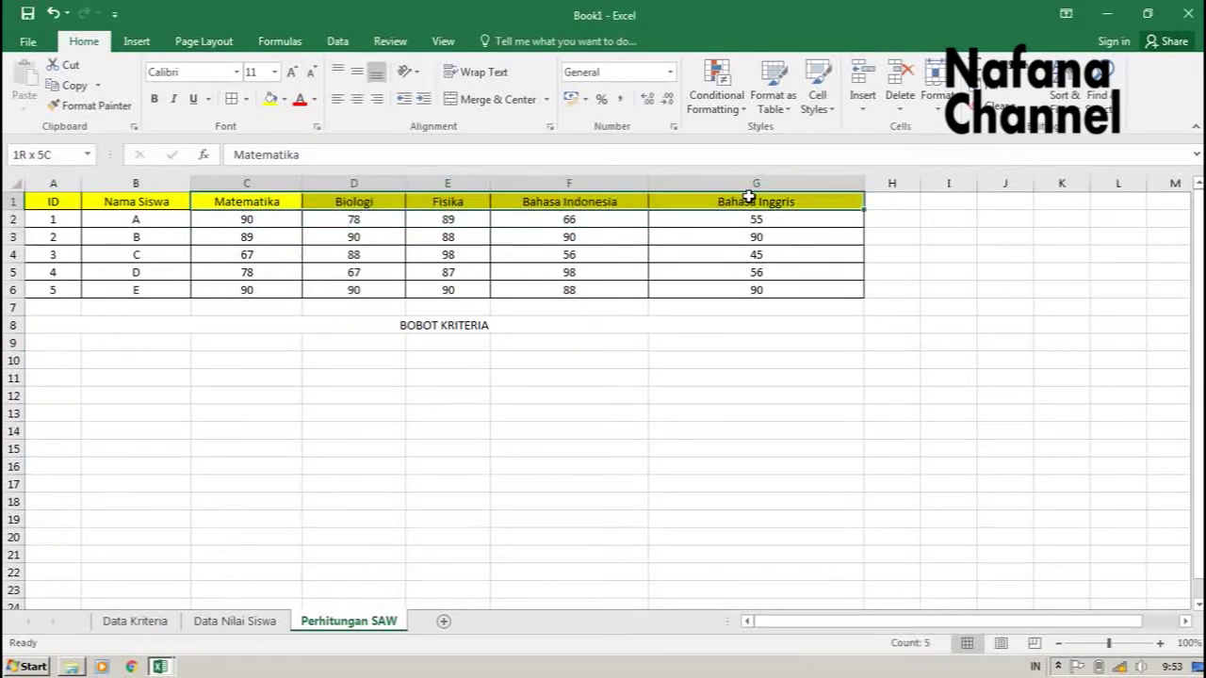
key("ctrl+c")
left_click_drag(241, 343, 747, 342)
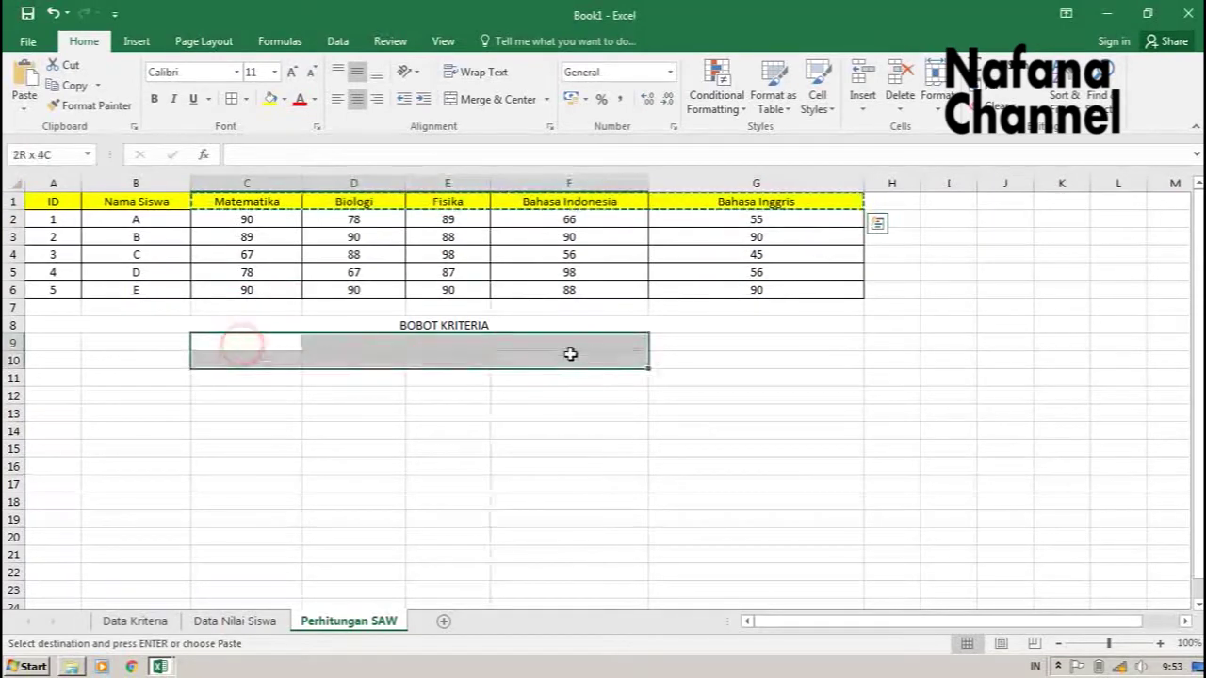
key("ctrl+v")
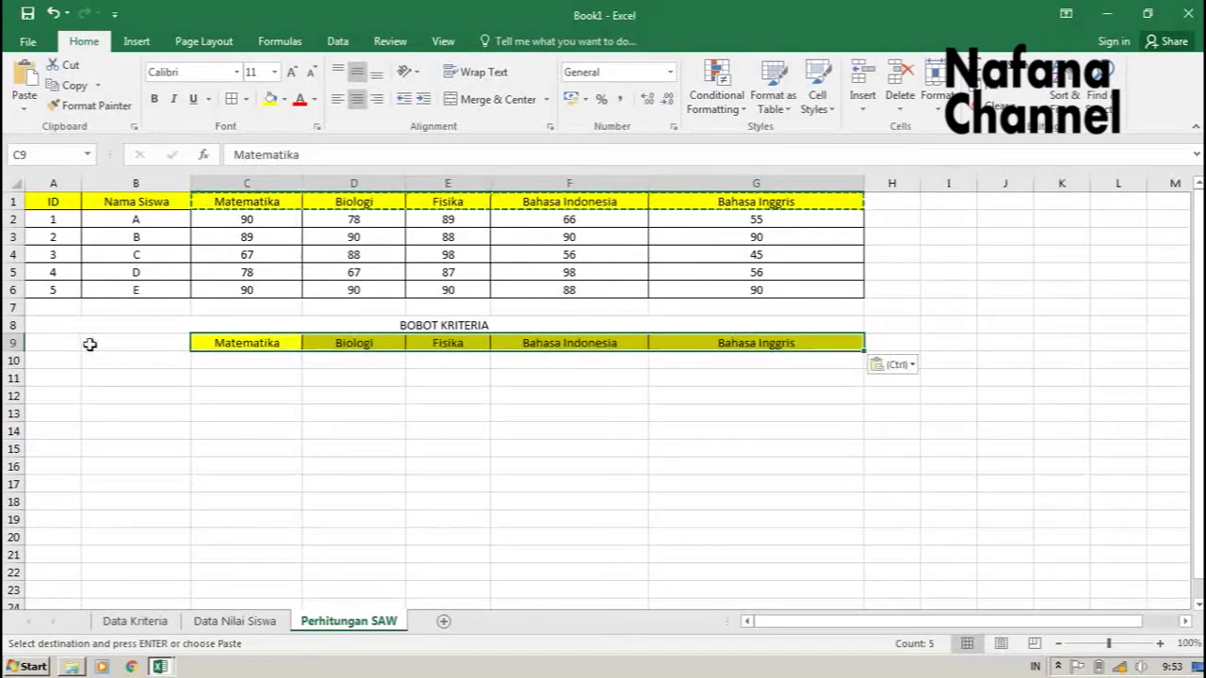
Merge A9:B10 labelled BOBOT KRITERIA and middle-align rows 9–10.
left_click(69, 341)
left_click_drag(95, 349, 142, 363)
left_click(471, 100)
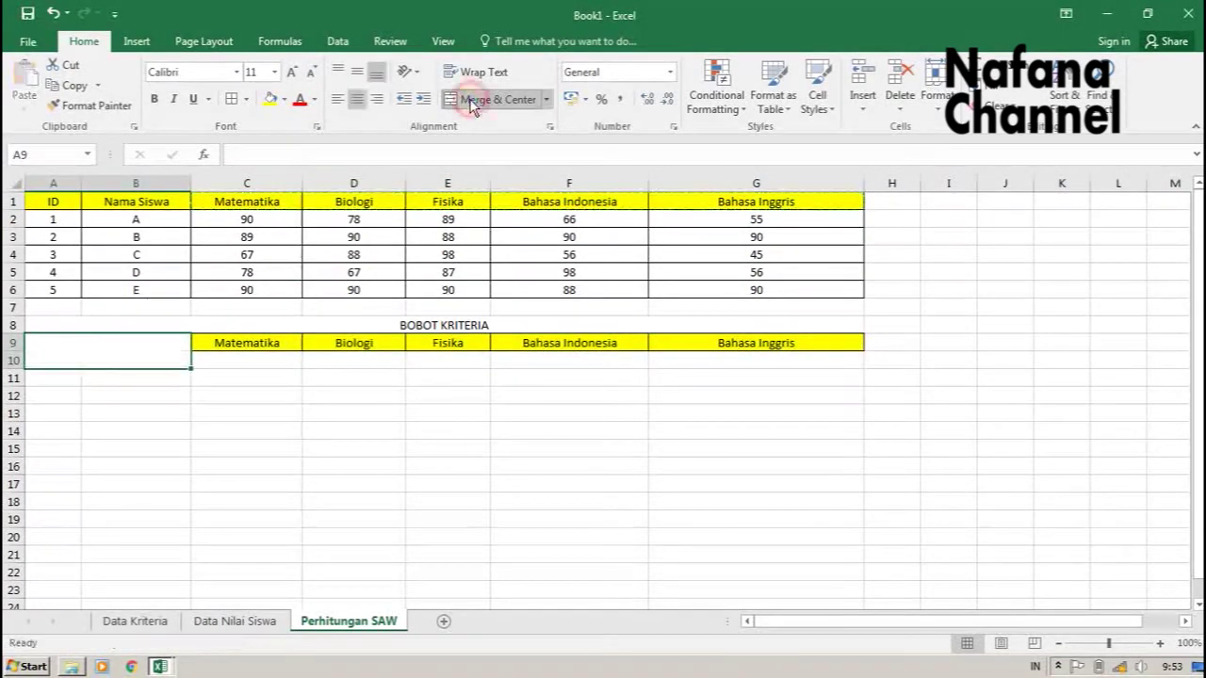
type("BOBOT KRITERIA")
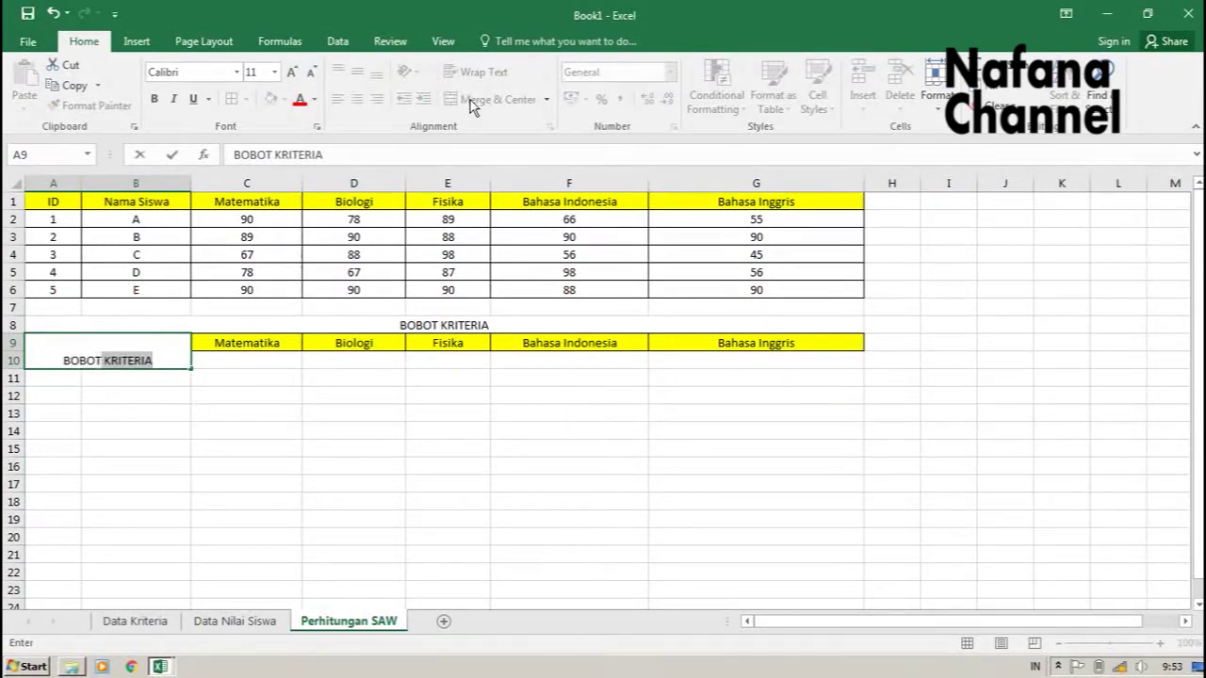
left_click(353, 484)
left_click_drag(153, 353, 860, 358)
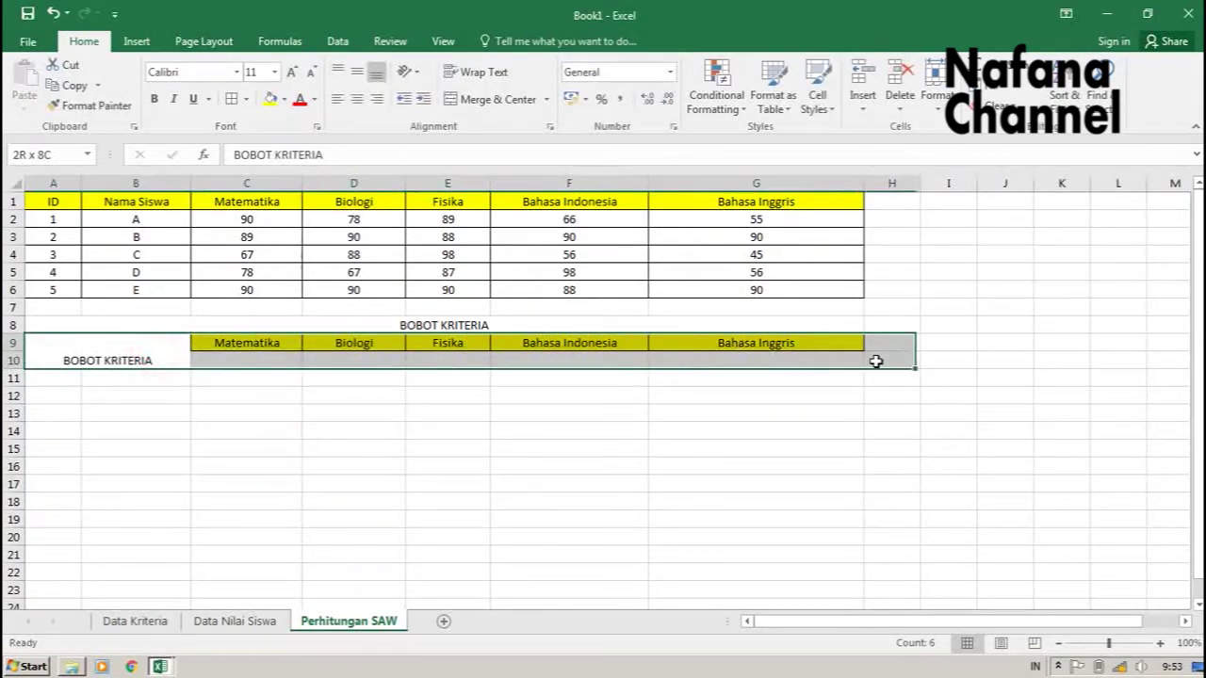
left_click(376, 73)
Check the Bobot weights of all five criteria on the Data Kriteria sheet.
left_click(334, 458)
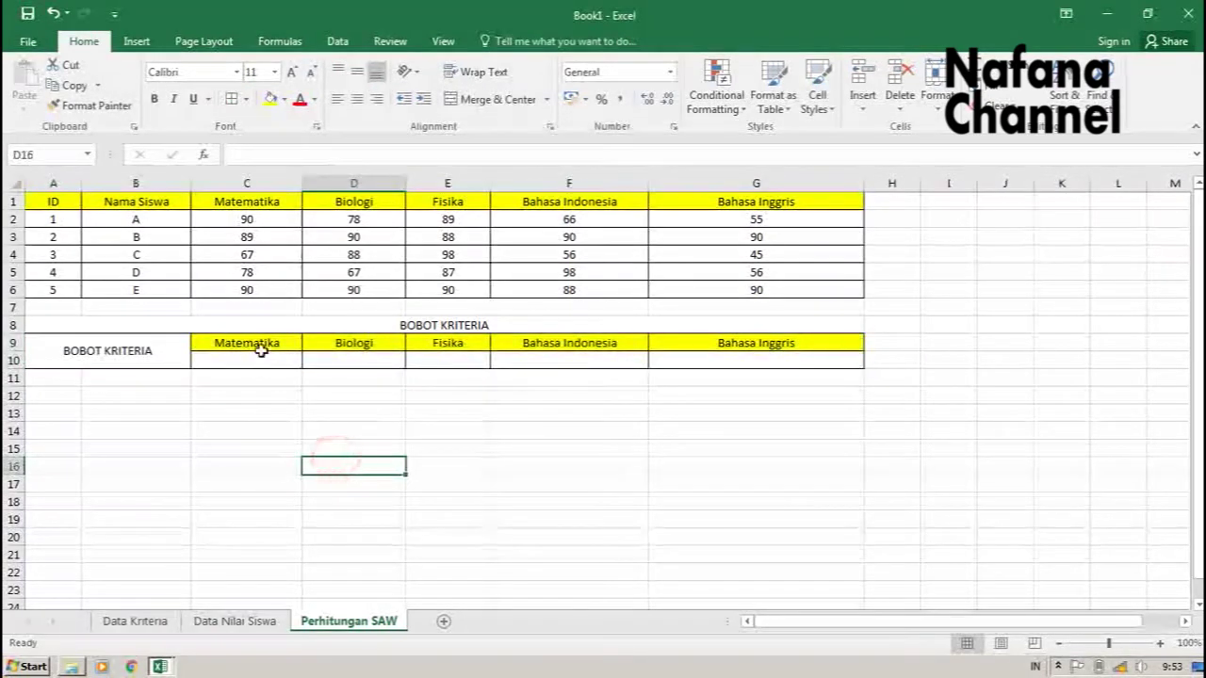
left_click_drag(250, 344, 767, 361)
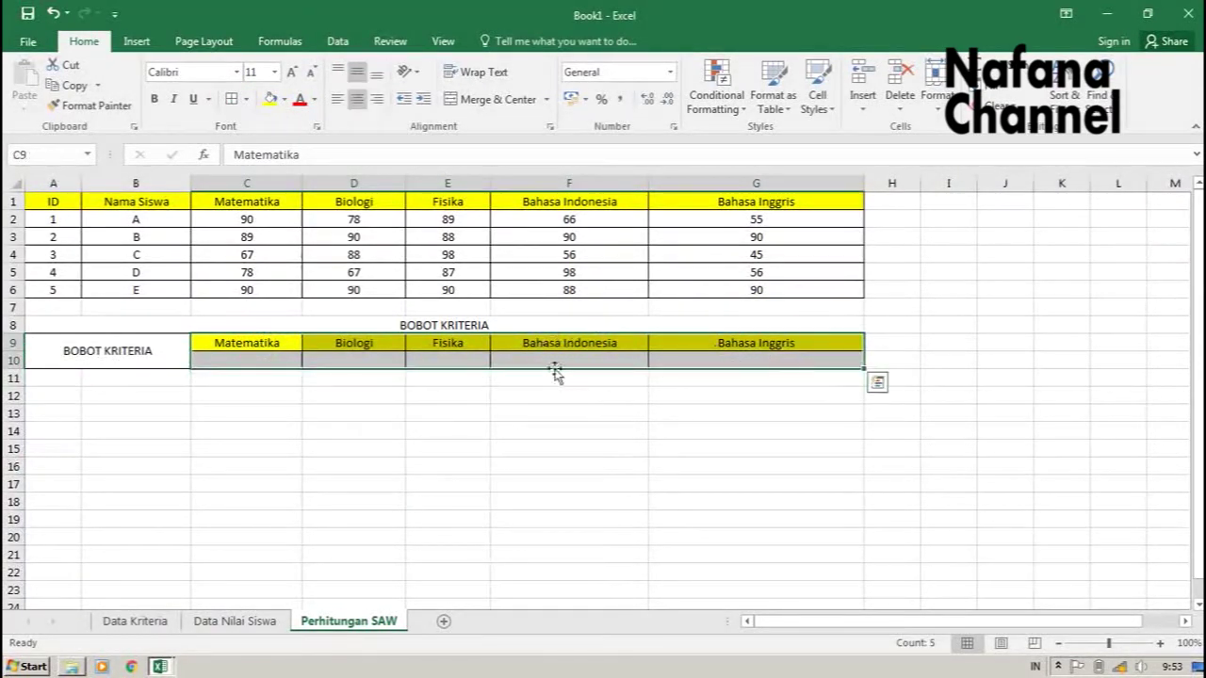
left_click(121, 622)
left_click(270, 218)
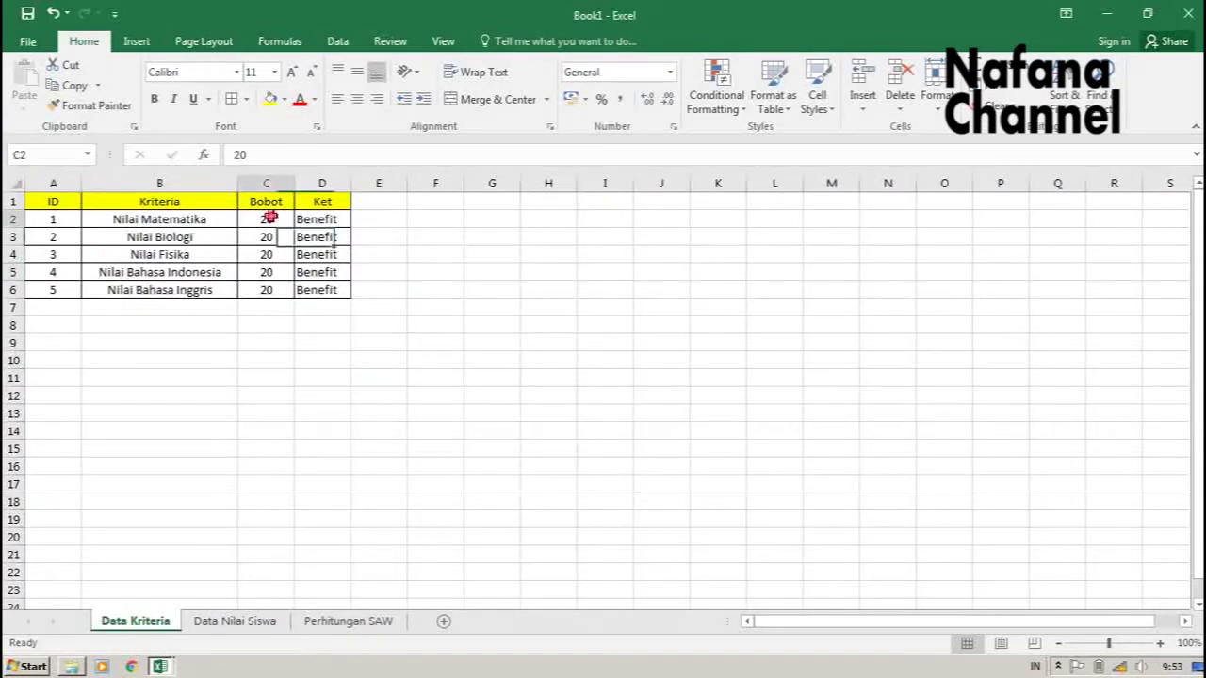
left_click_drag(271, 218, 267, 287)
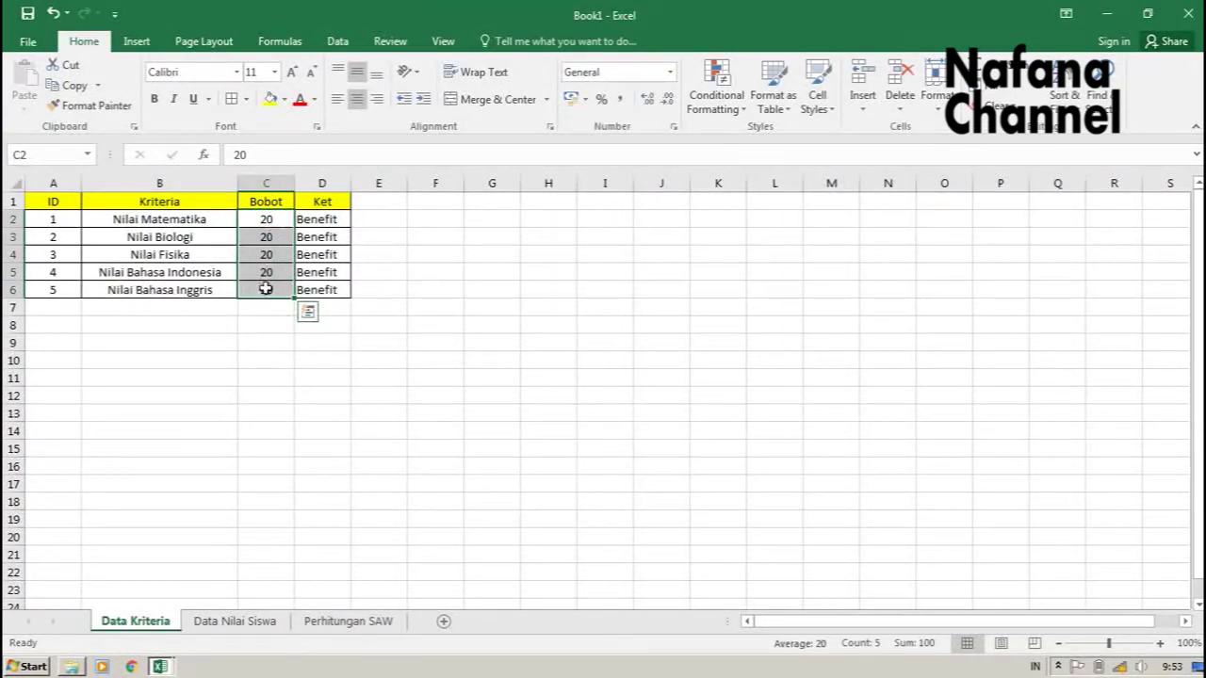
left_click(346, 622)
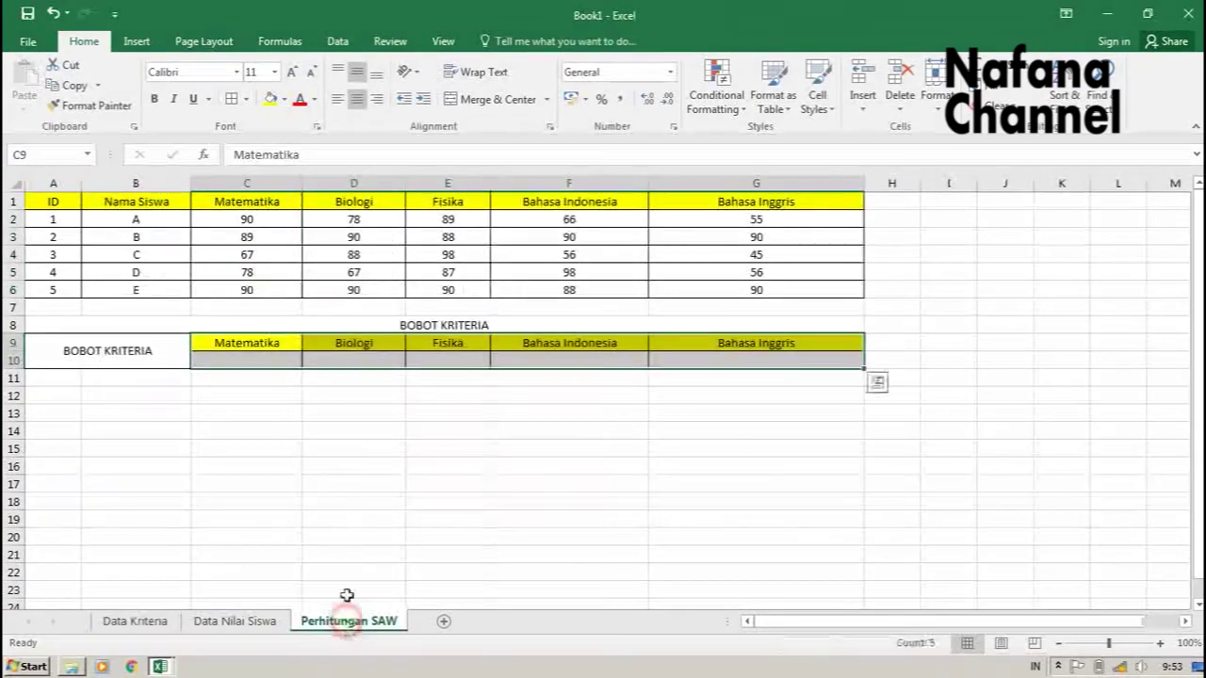
Enter a weight of 20 in C10 and fill it across to G10.
left_click(256, 362)
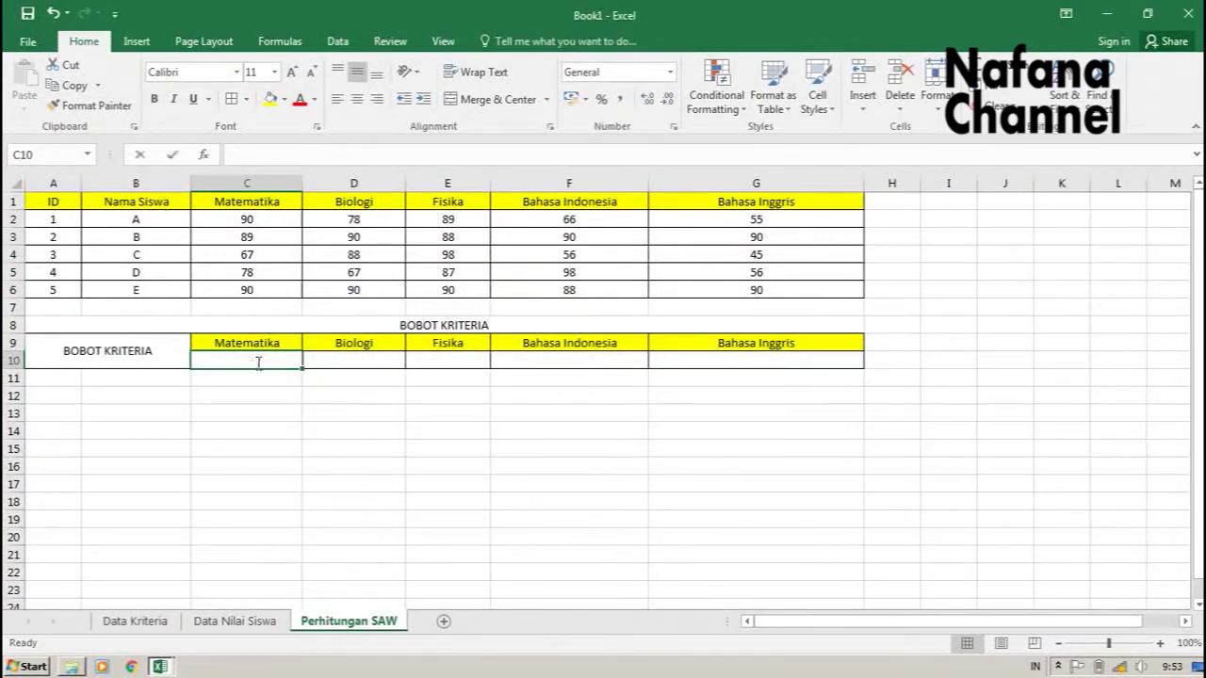
type("20")
left_click(283, 430)
left_click(275, 362)
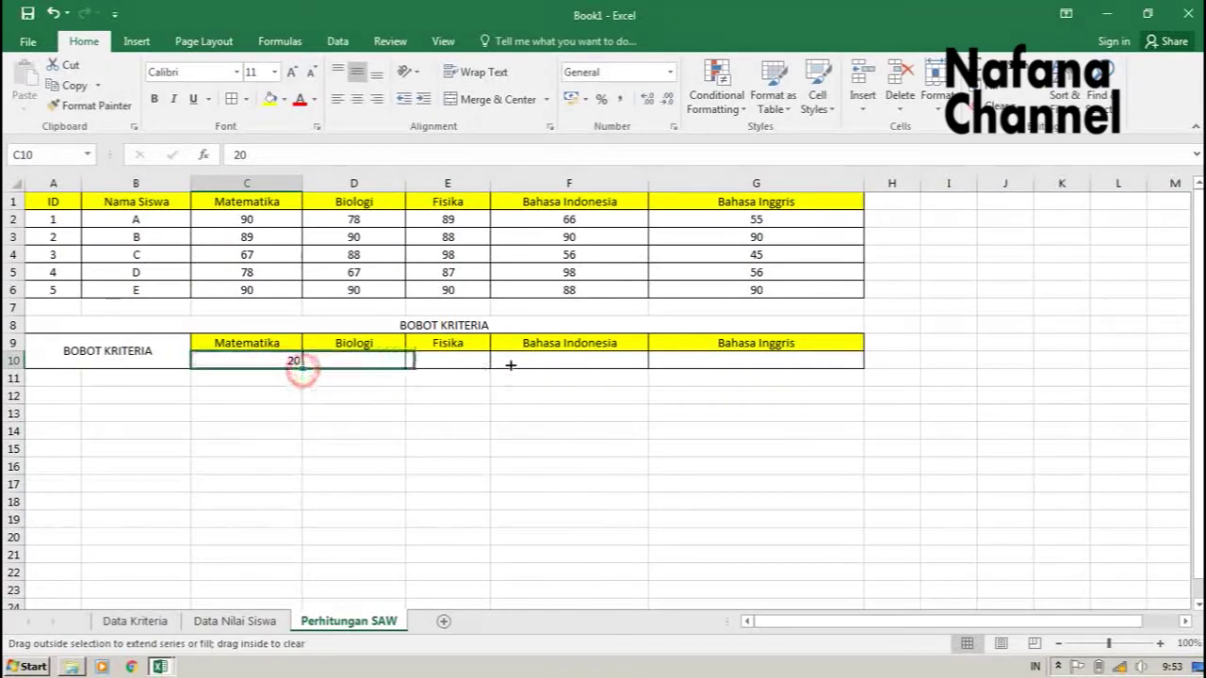
left_click_drag(303, 370, 860, 368)
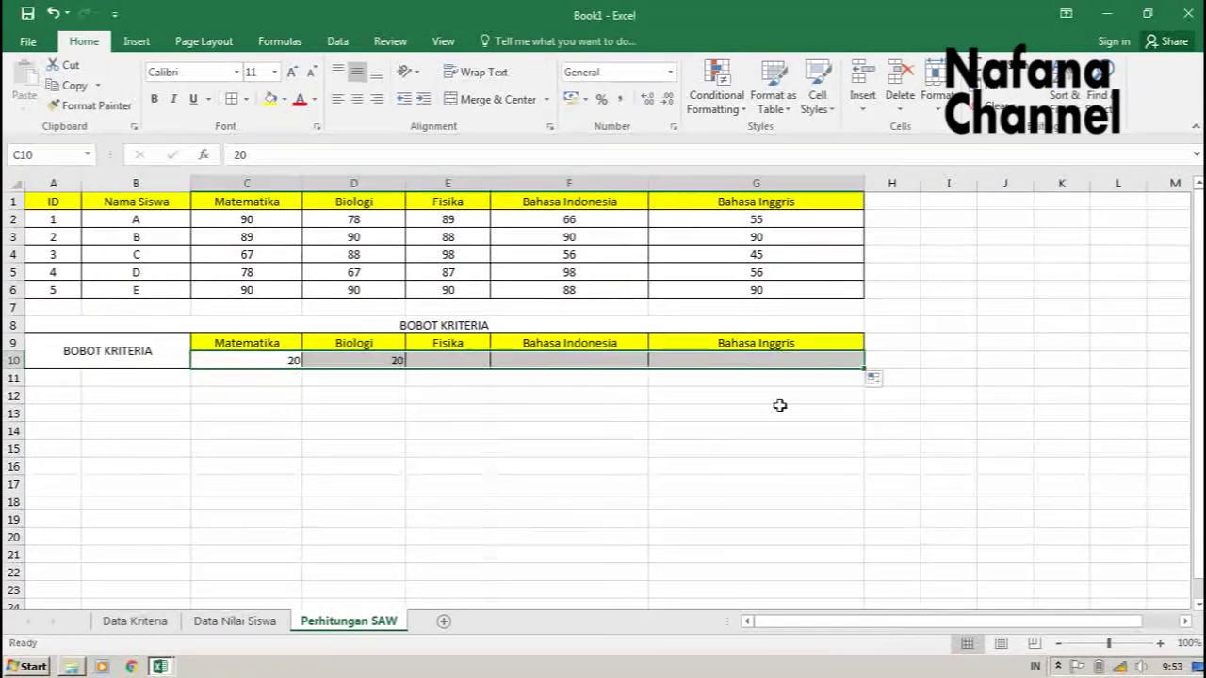
left_click(712, 409)
Fill the BOBOT KRITERIA title row green.
left_click(472, 325)
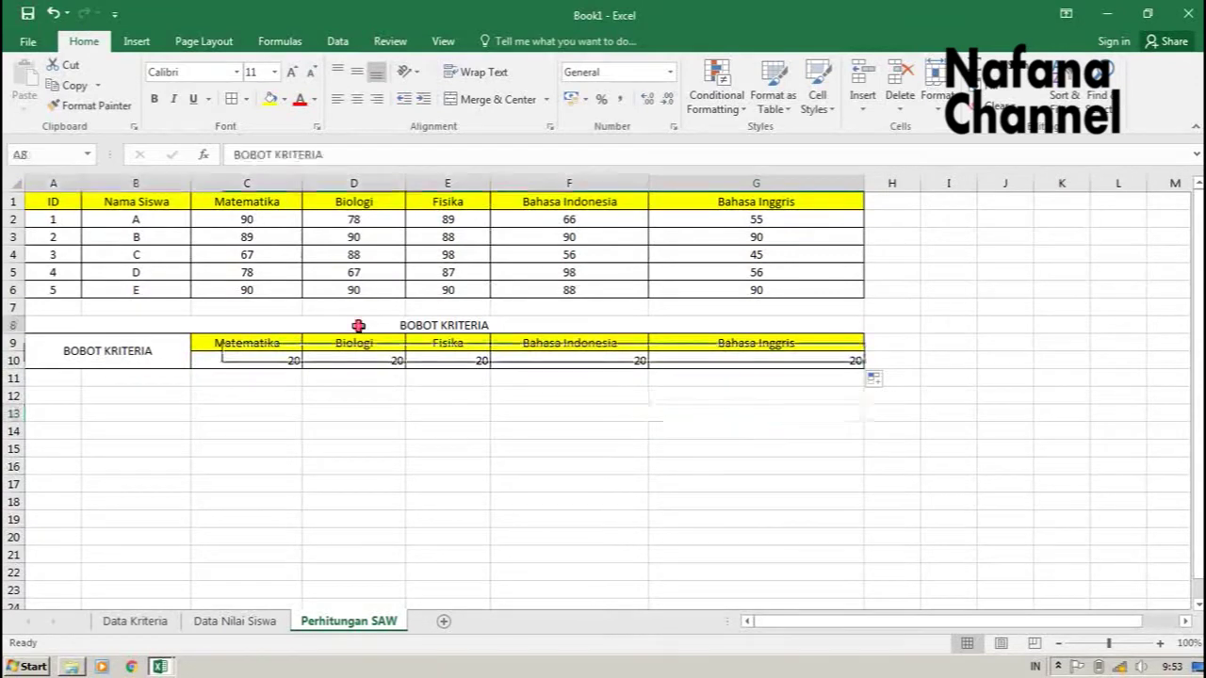
left_click(284, 99)
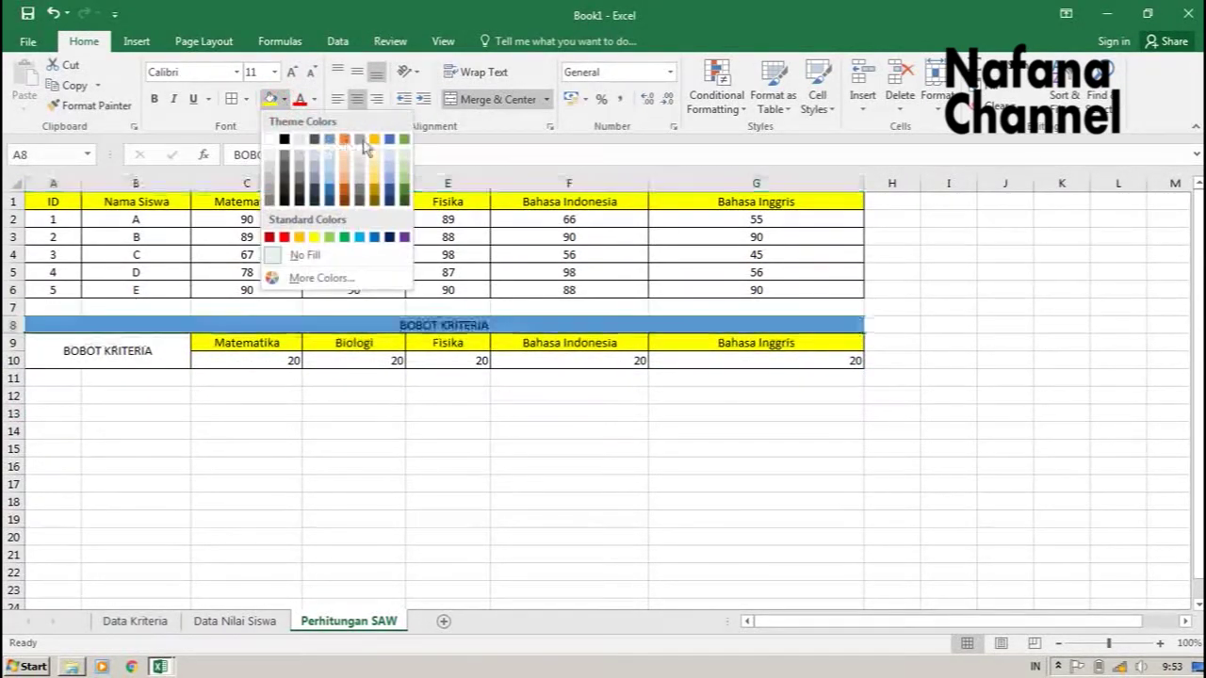
left_click(402, 141)
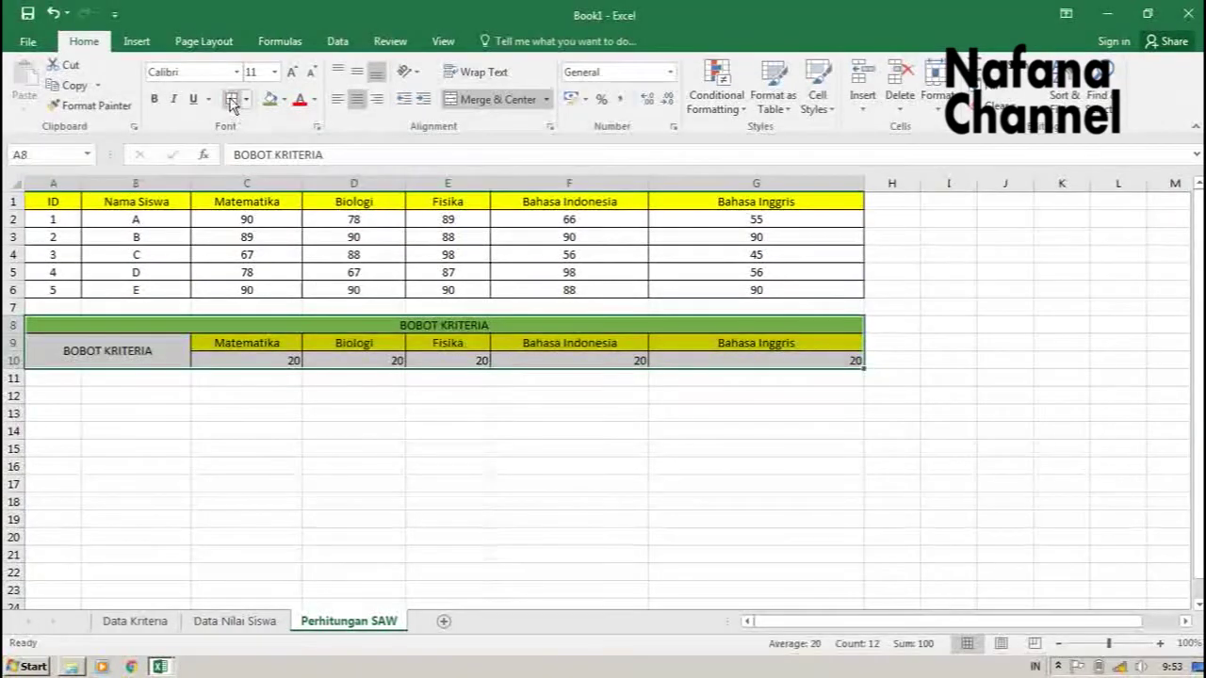
left_click(307, 552)
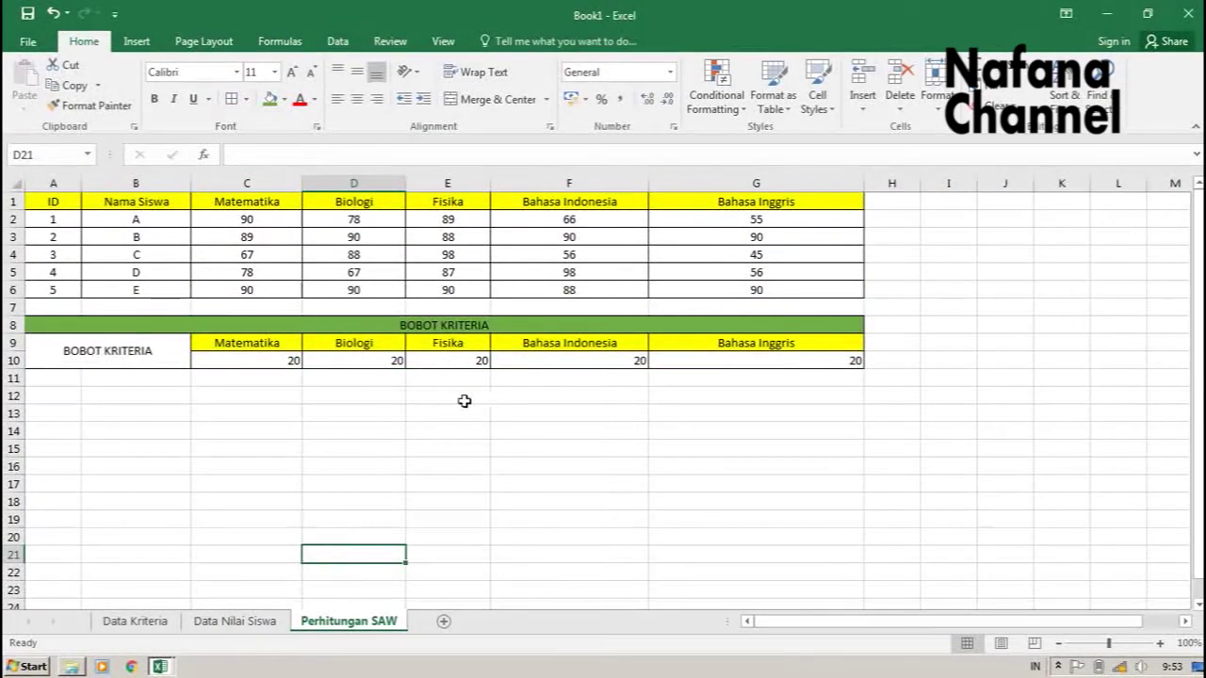
Merge and centre A12:G12 as a title reading TAHAP NORMALISASI.
left_click_drag(74, 394, 737, 392)
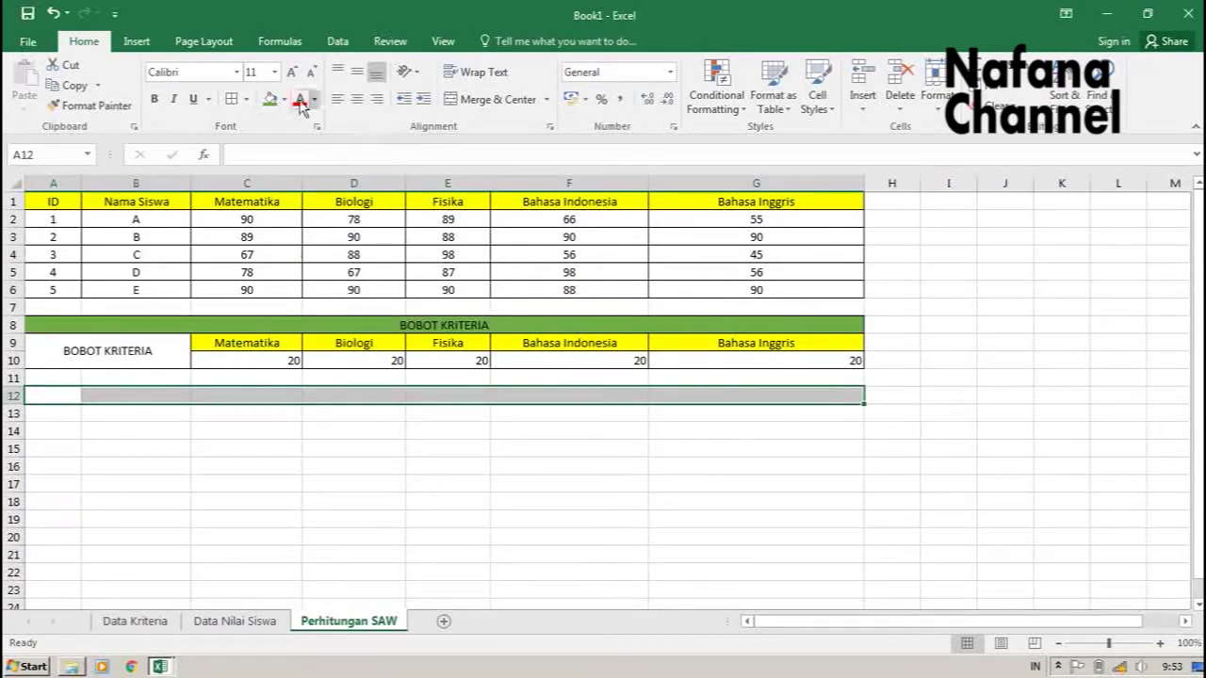
left_click(482, 105)
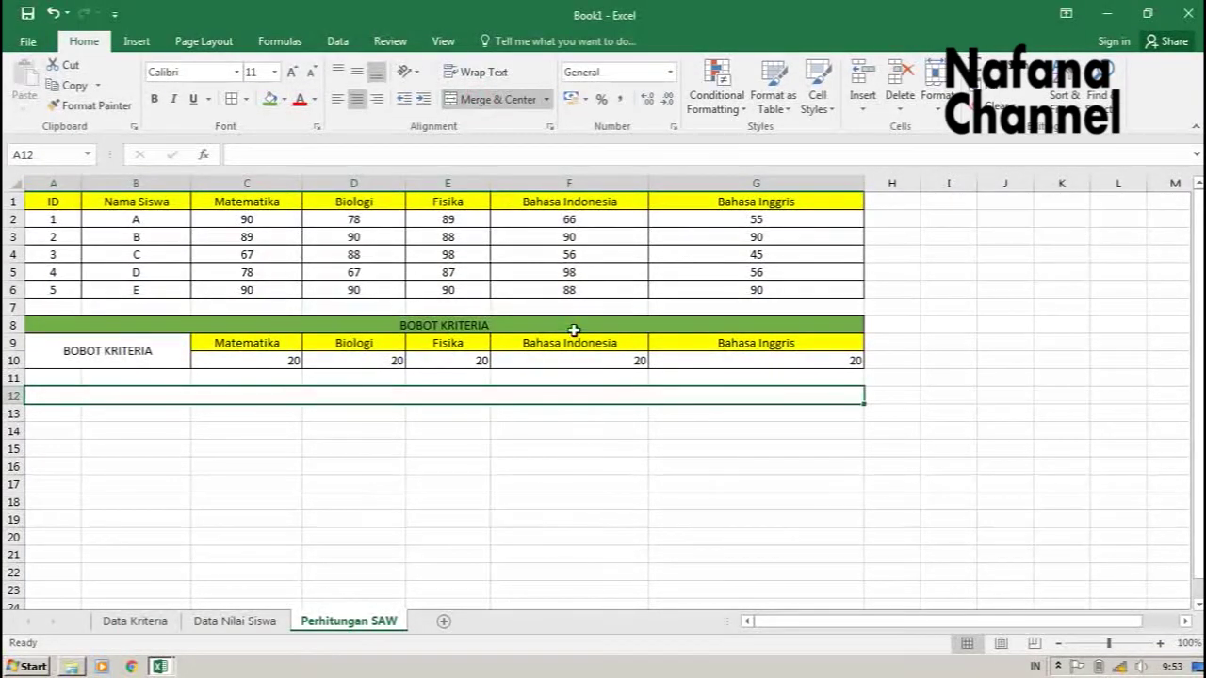
type("TAHAP ")
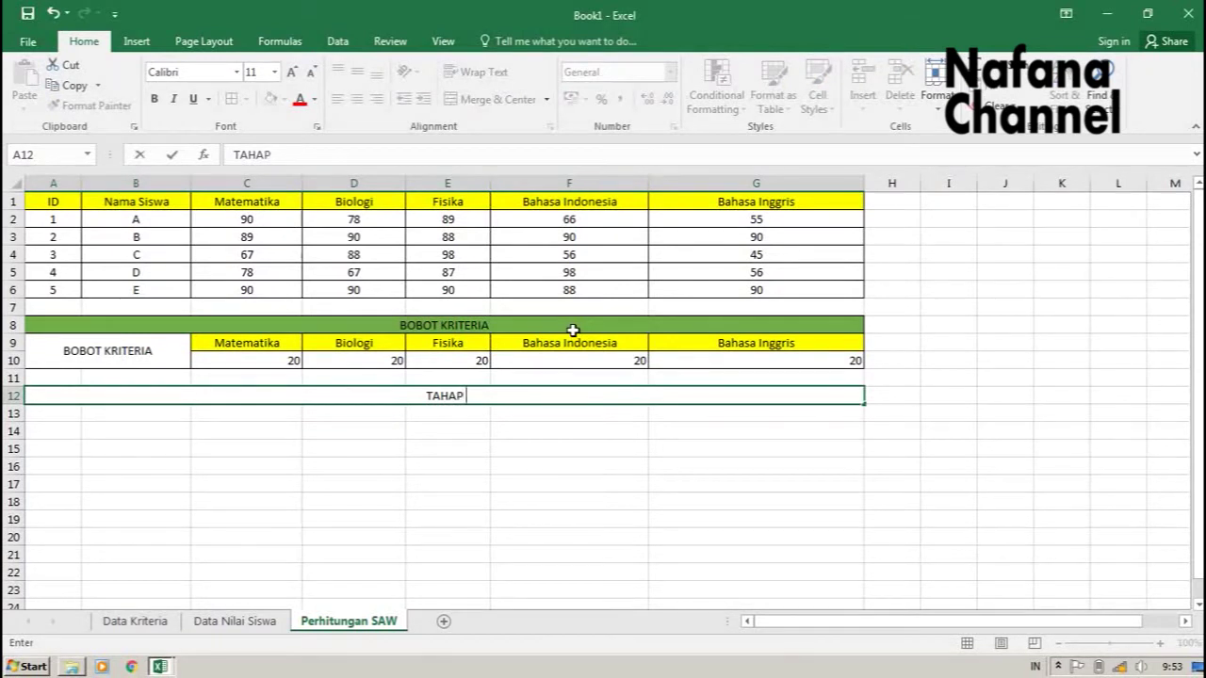
type("NORMALIS")
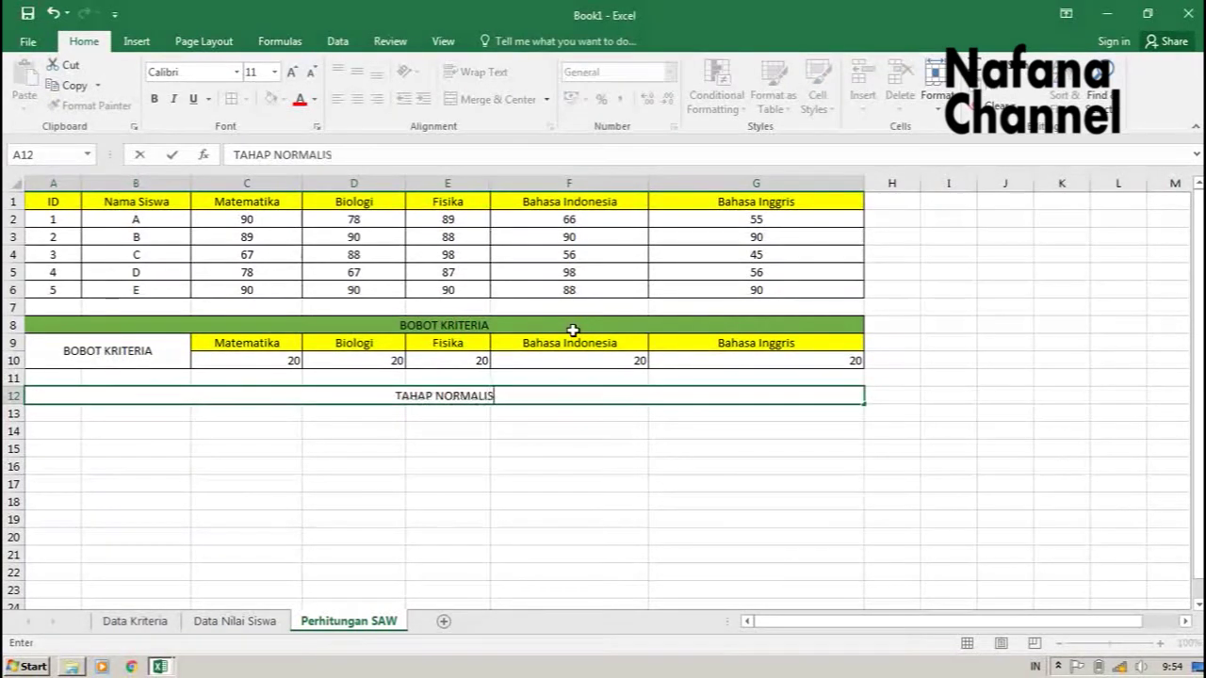
type("ASI")
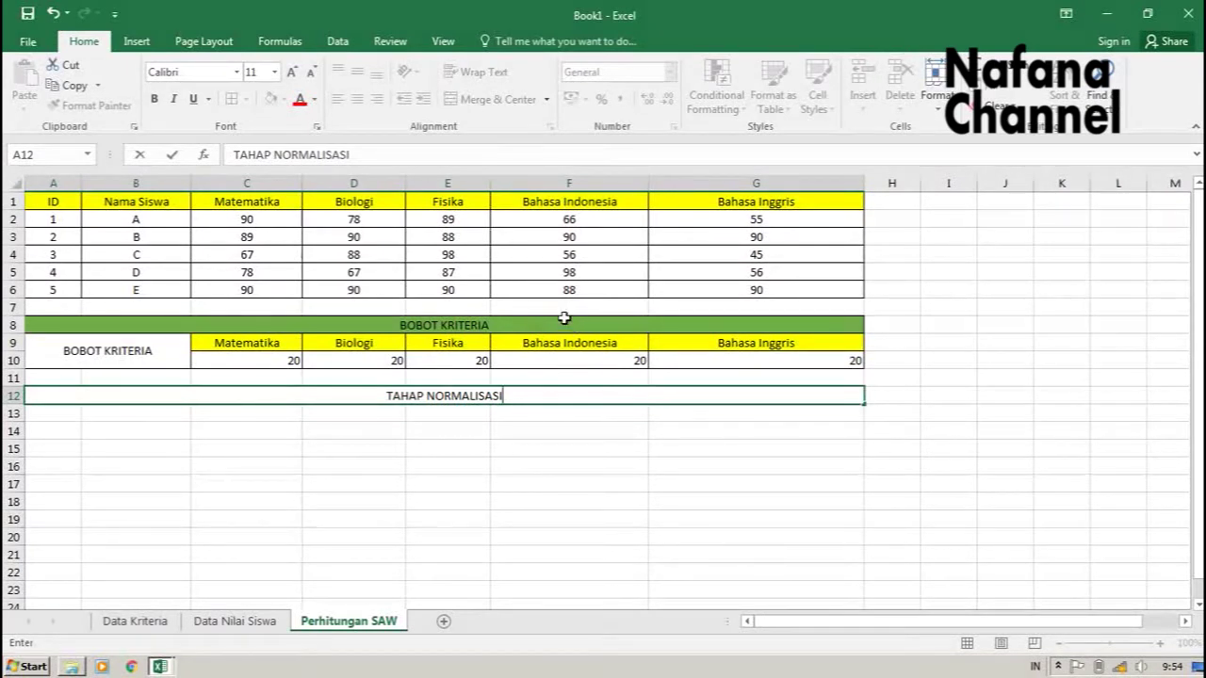
left_click(541, 471)
left_click(476, 397)
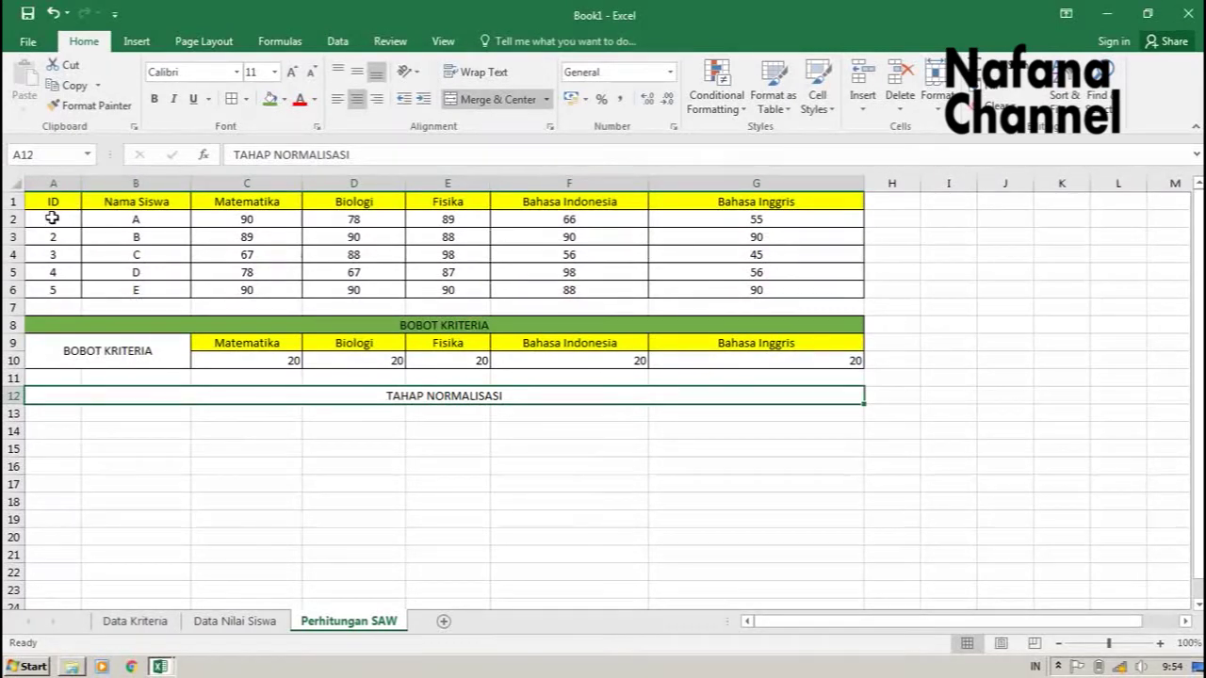
Copy the score table A1:G6 into the rows below the TAHAP NORMALISASI title.
left_click_drag(51, 200, 629, 200)
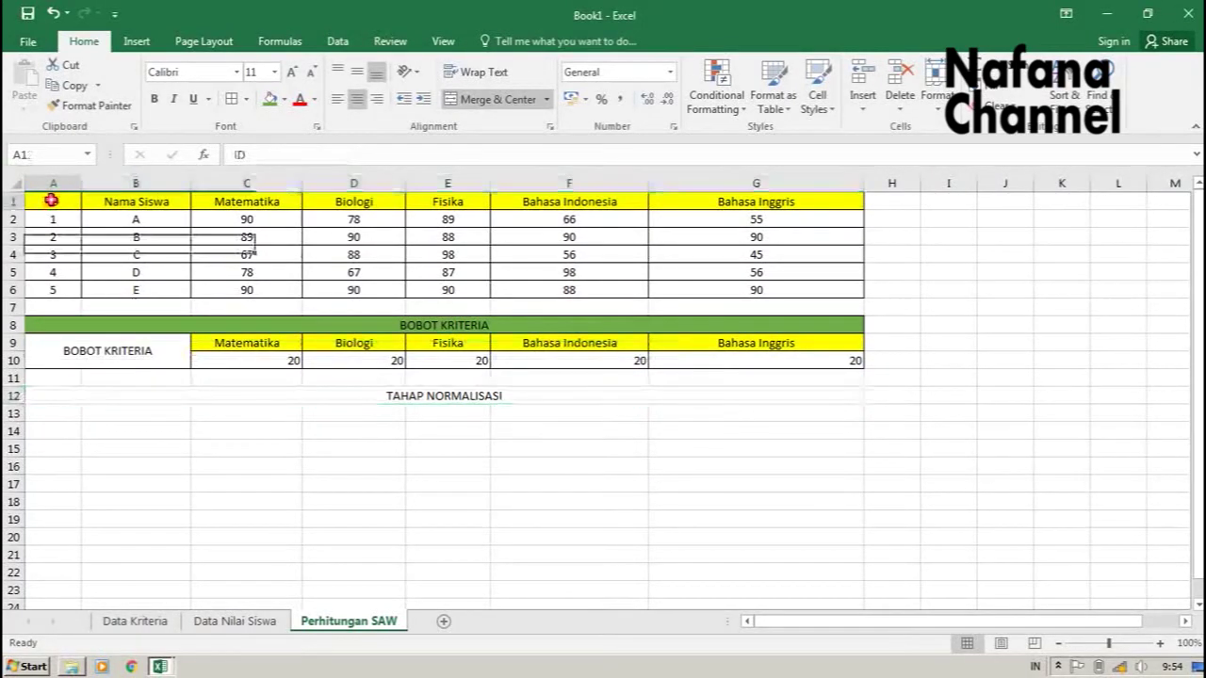
left_click_drag(808, 254, 821, 296)
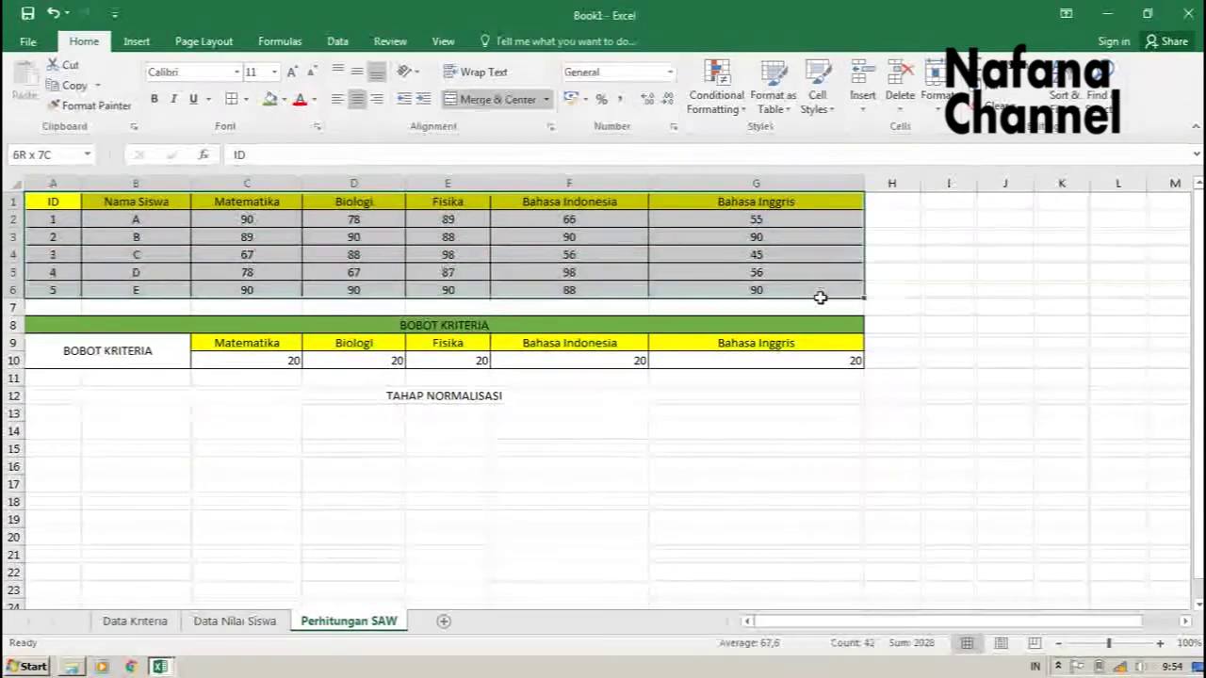
key("ctrl+c")
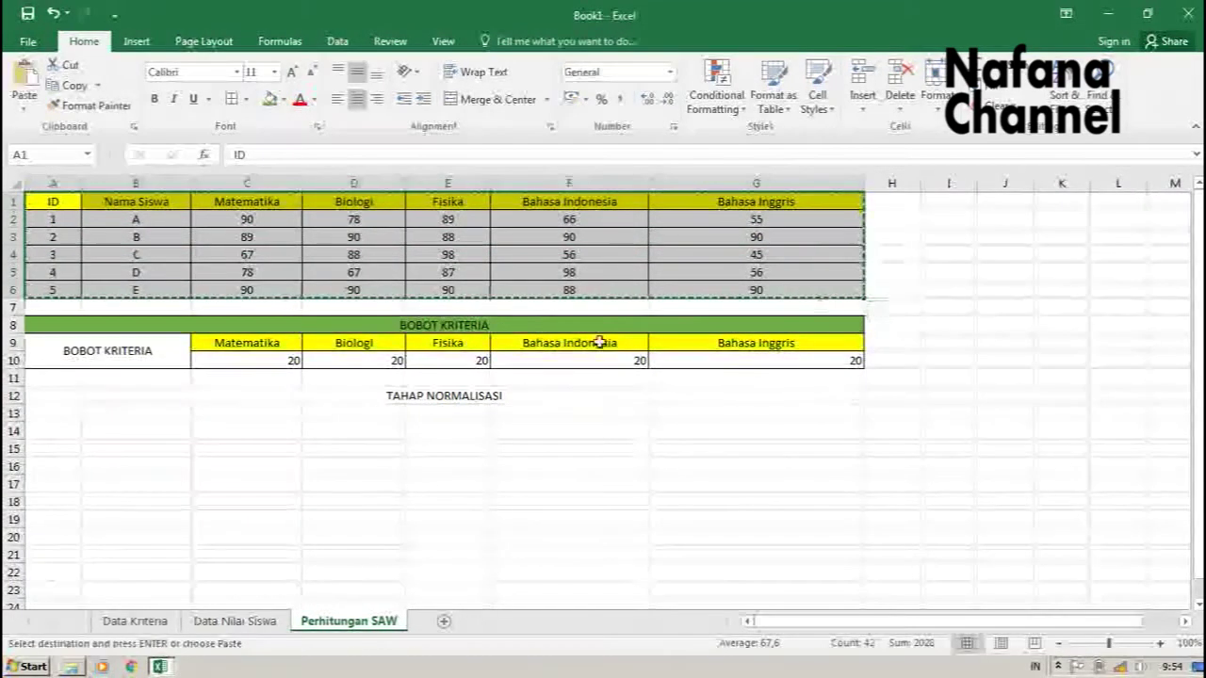
left_click_drag(51, 414, 802, 448)
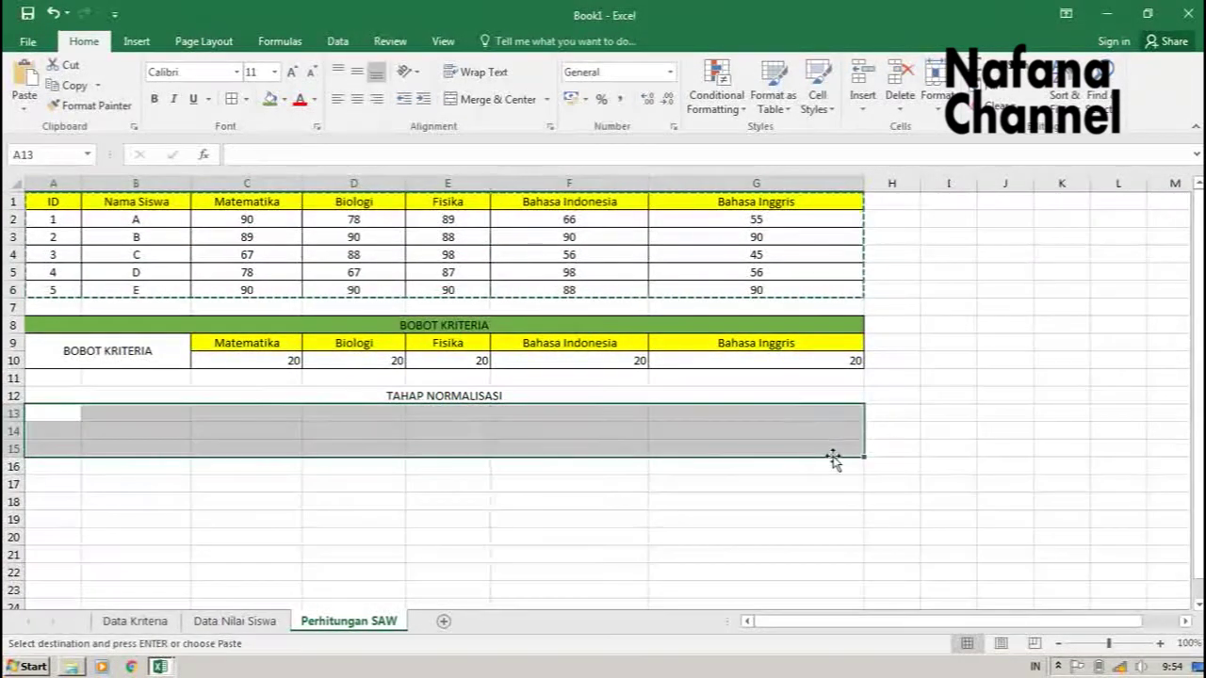
key("Return")
left_click(529, 557)
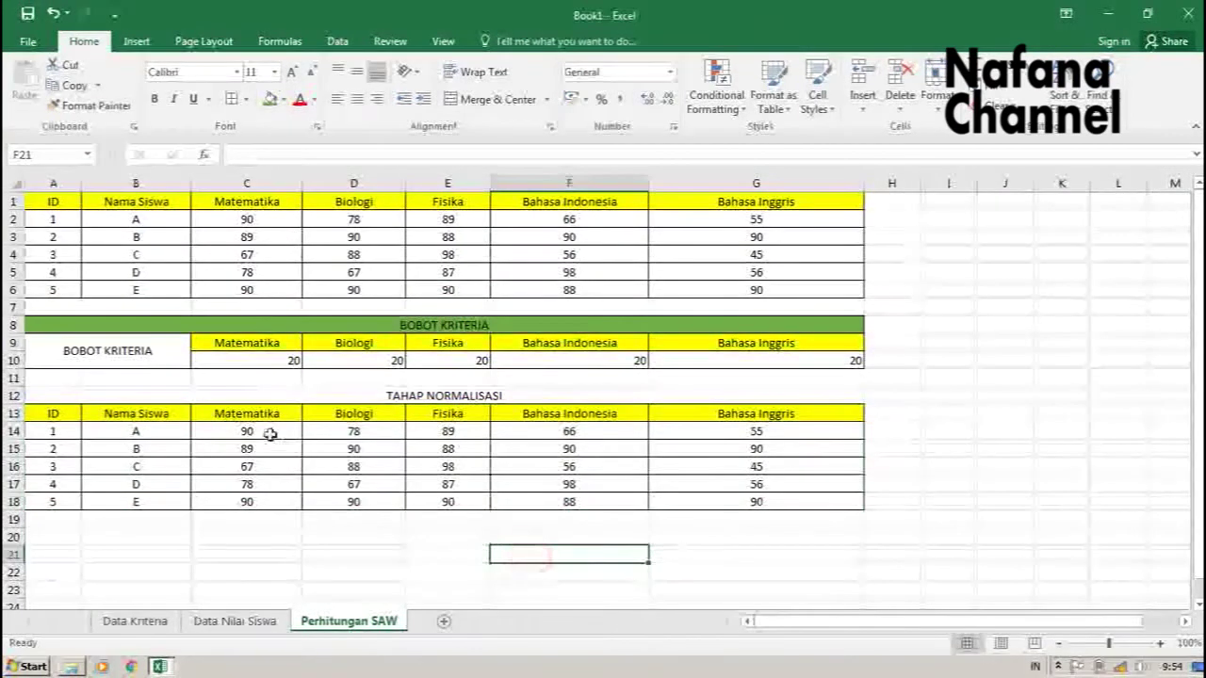
Clear the copied score values and give the emptied cells all borders.
left_click_drag(245, 429, 745, 500)
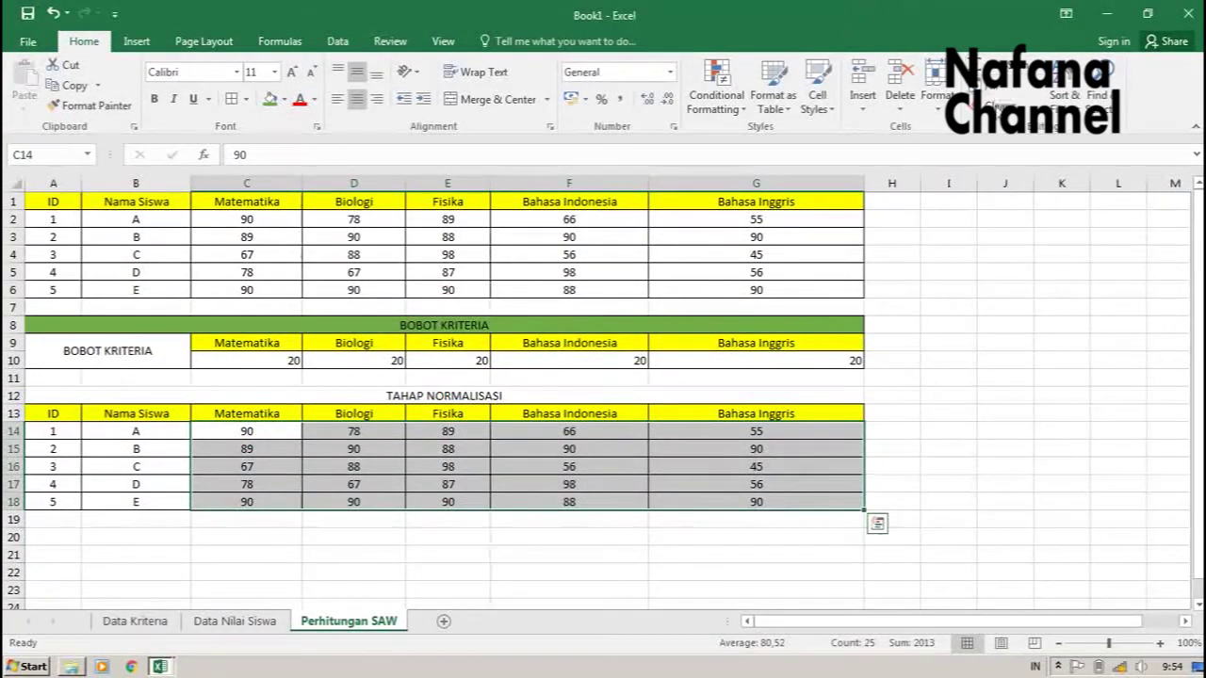
left_click(999, 102)
left_click(1013, 128)
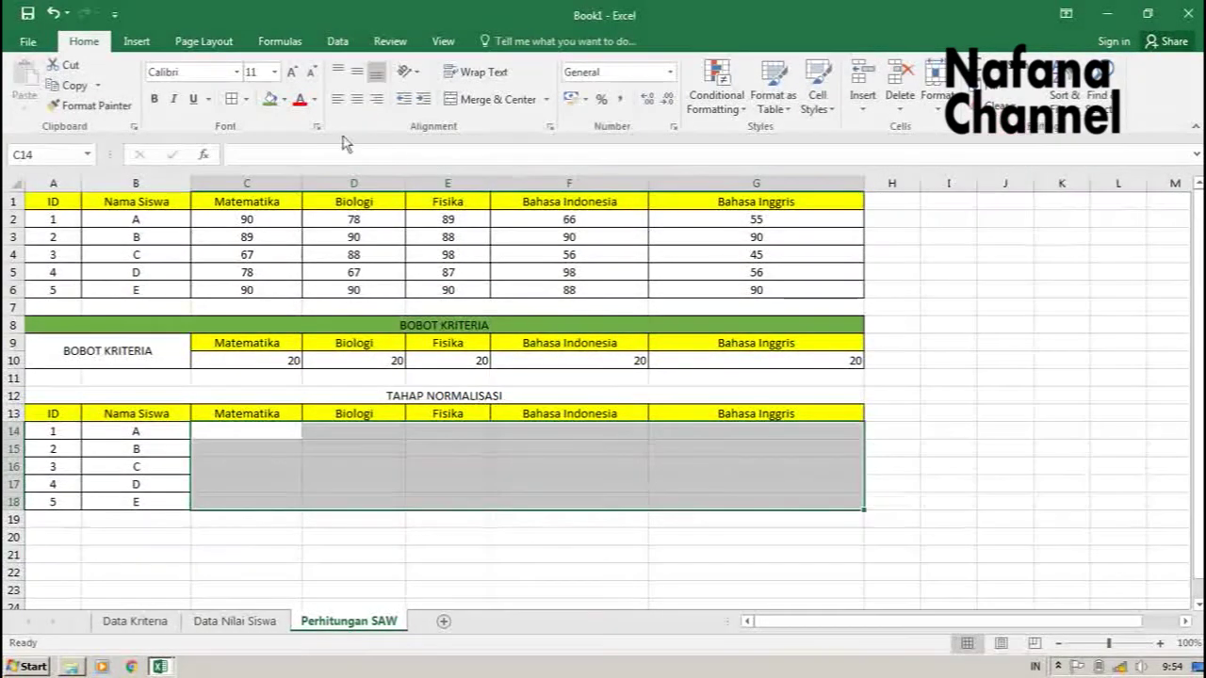
left_click(231, 98)
left_click(538, 574)
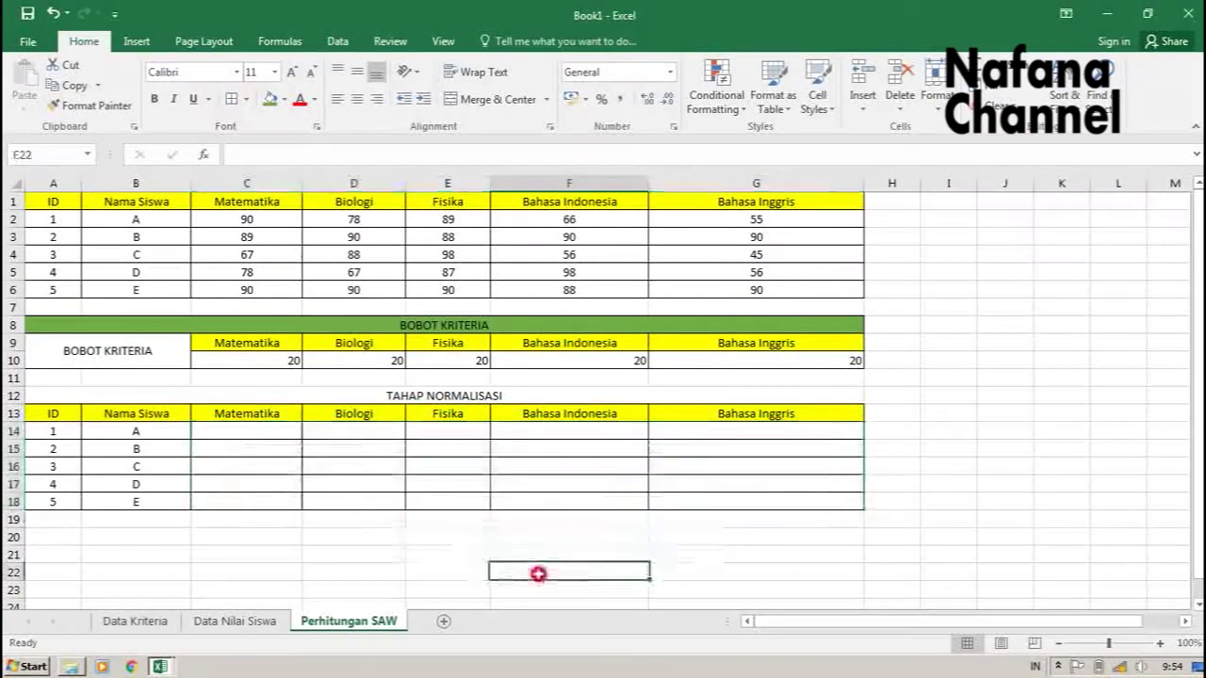
Fill the TAHAP NORMALISASI title row green and check the table's borders.
left_click(326, 393)
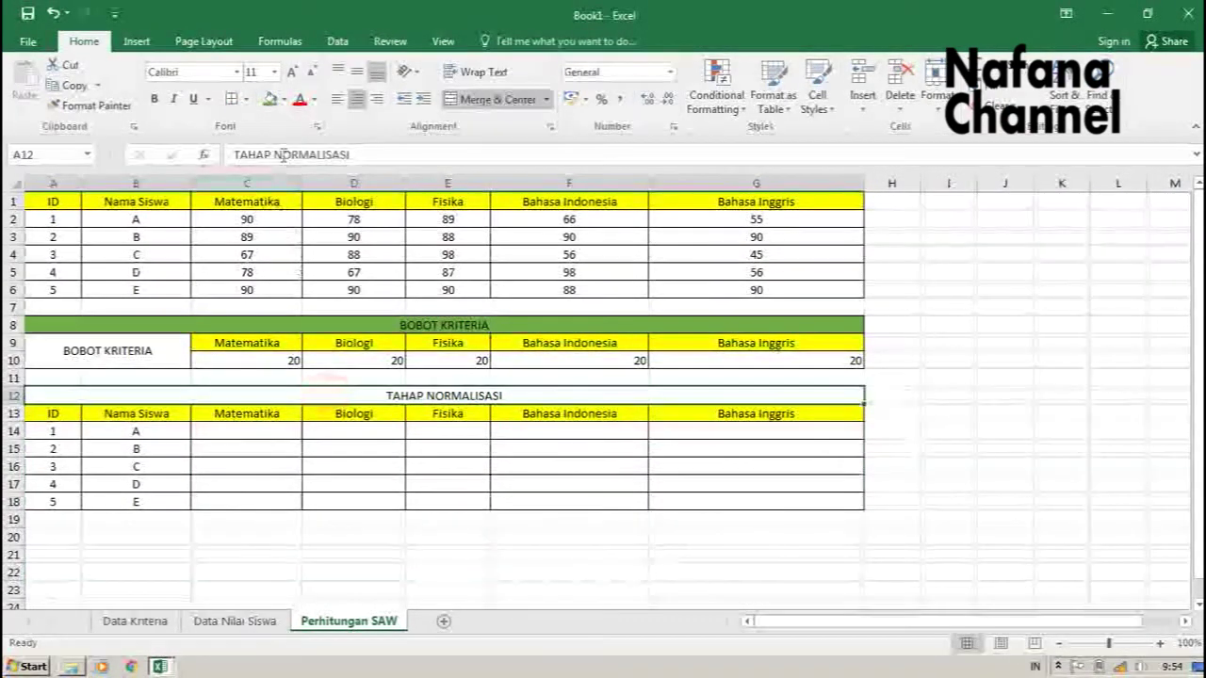
left_click(271, 99)
left_click(451, 570)
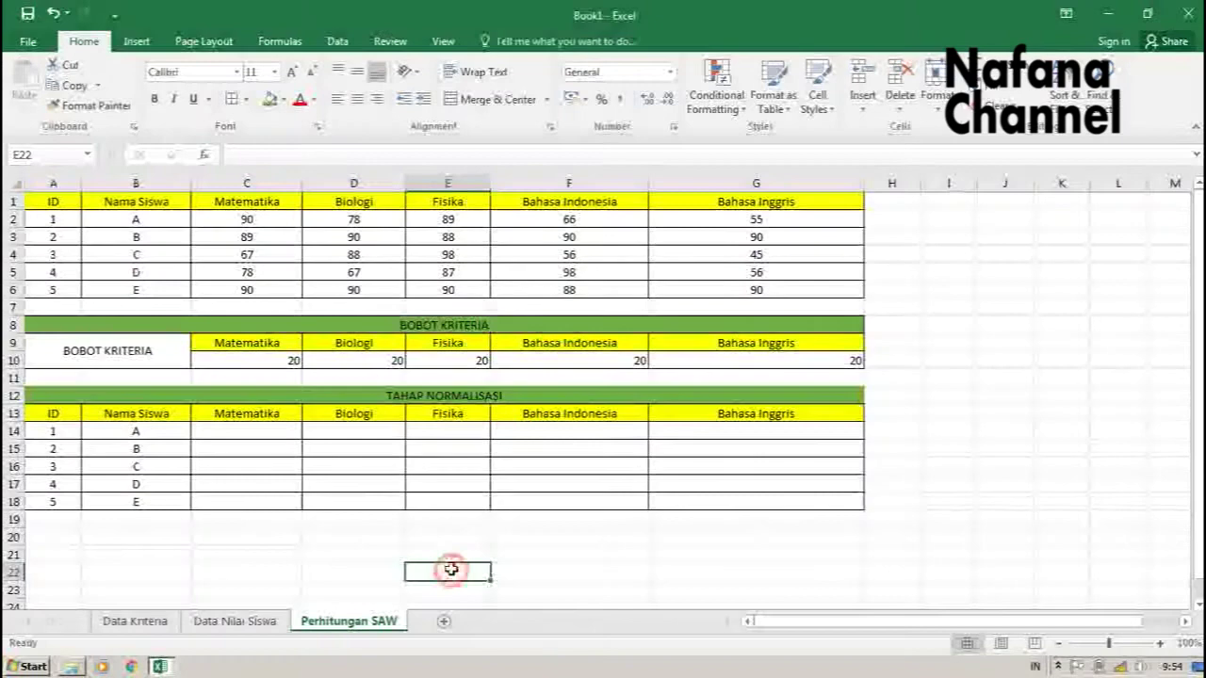
left_click(471, 464)
key("ctrl+a")
left_click(333, 392)
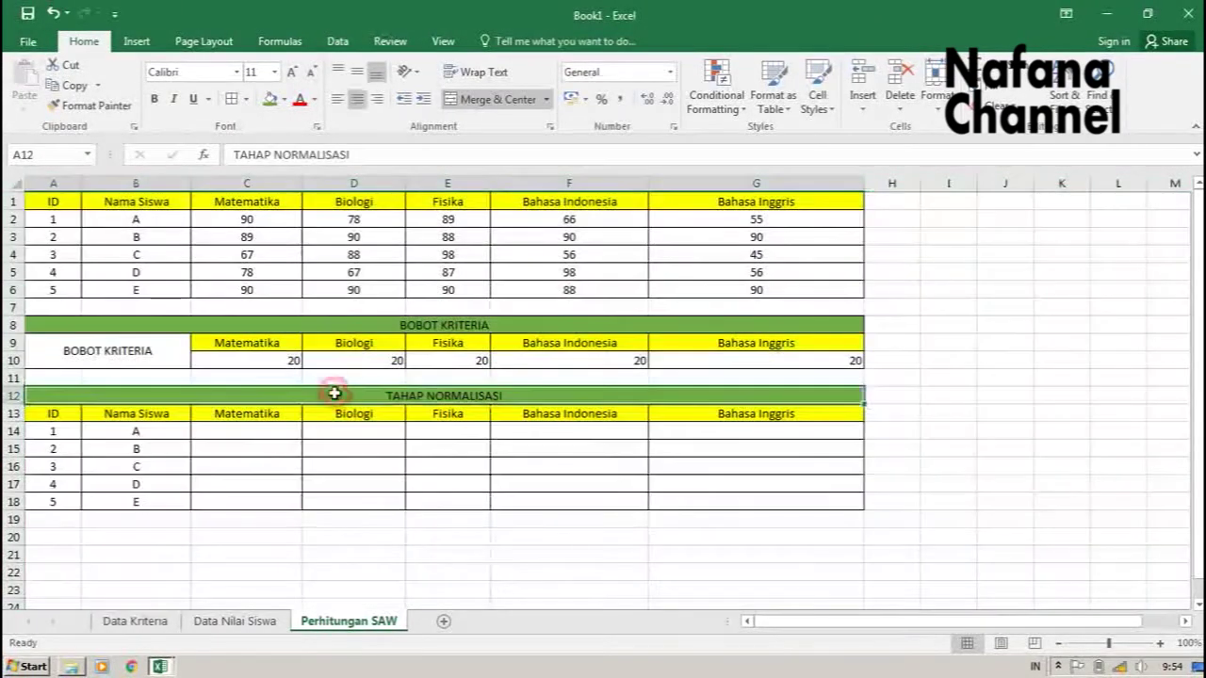
key("ctrl+a")
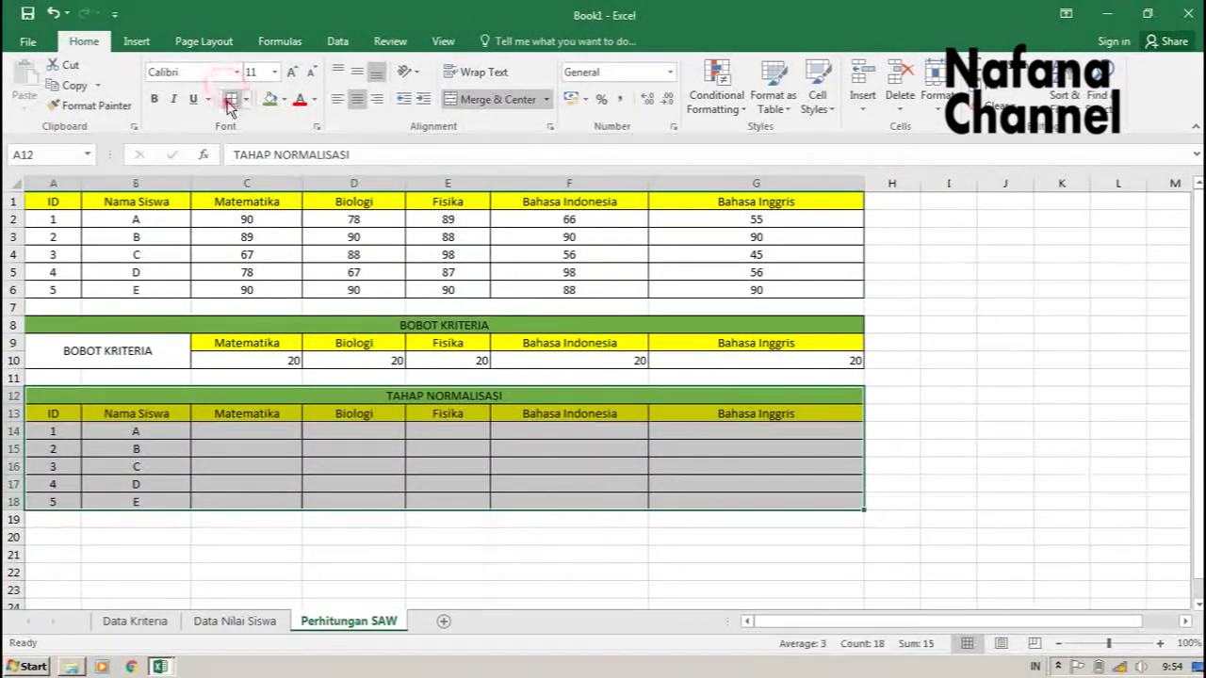
left_click(519, 570)
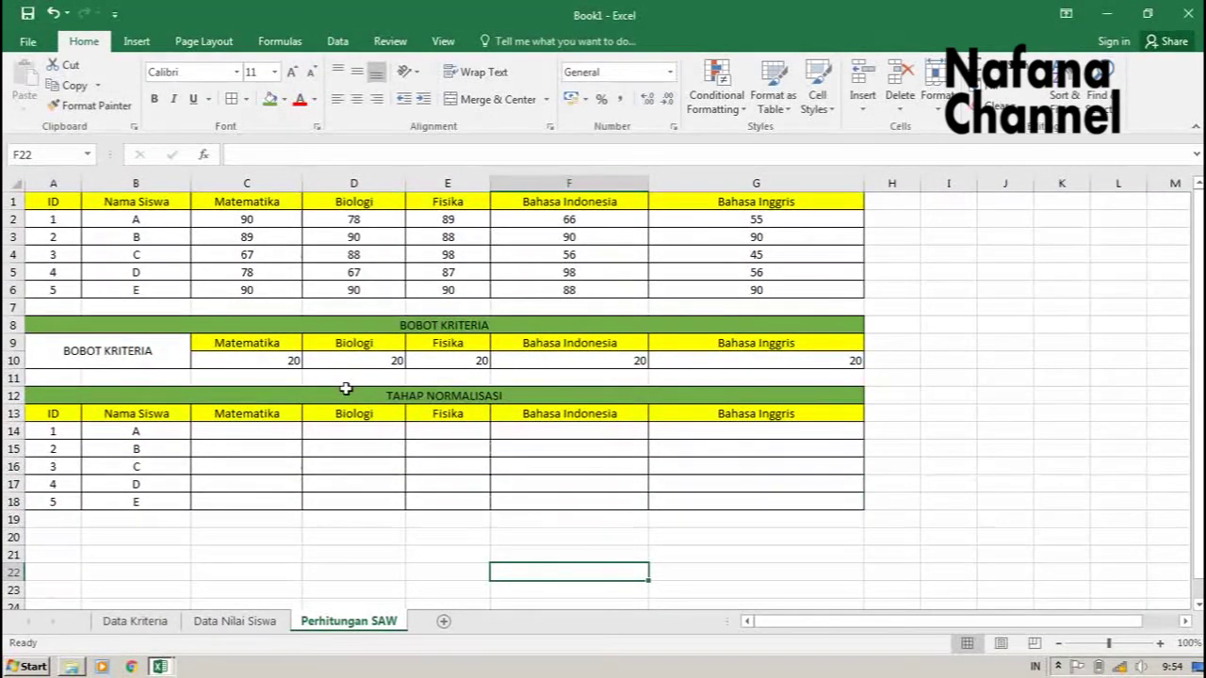
Enter =C2/MAX($C$2:$C$6) in C14 to normalise student A's Matematika score.
left_click(251, 434)
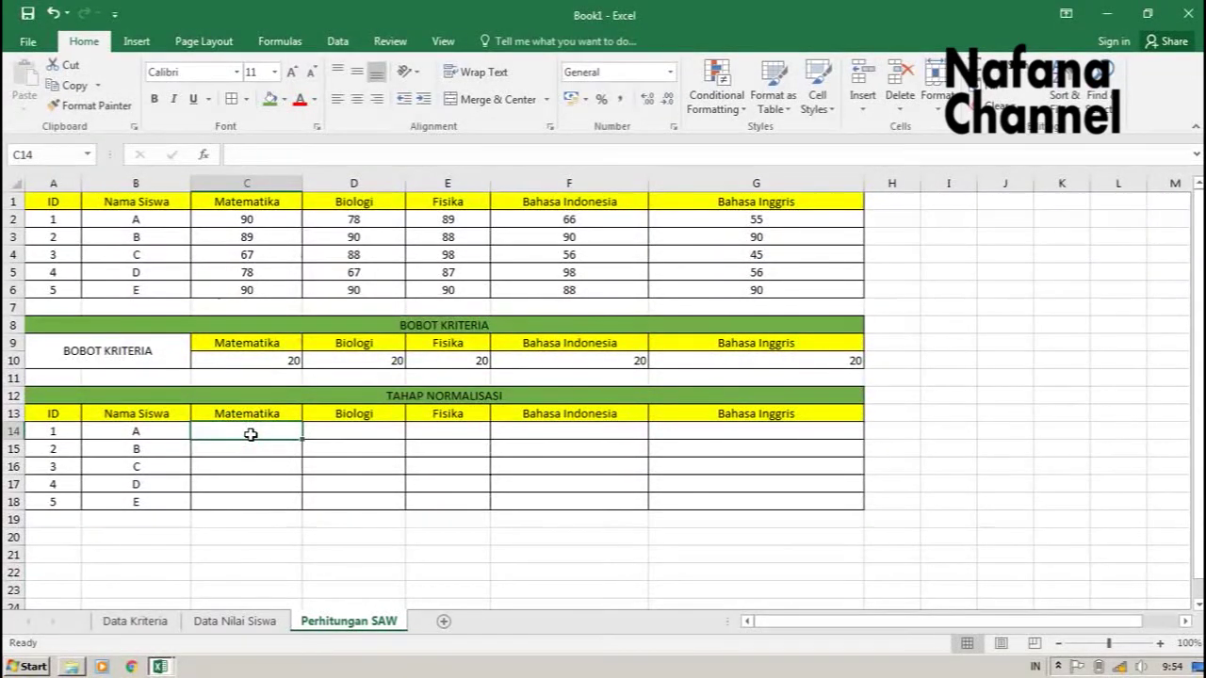
type("=")
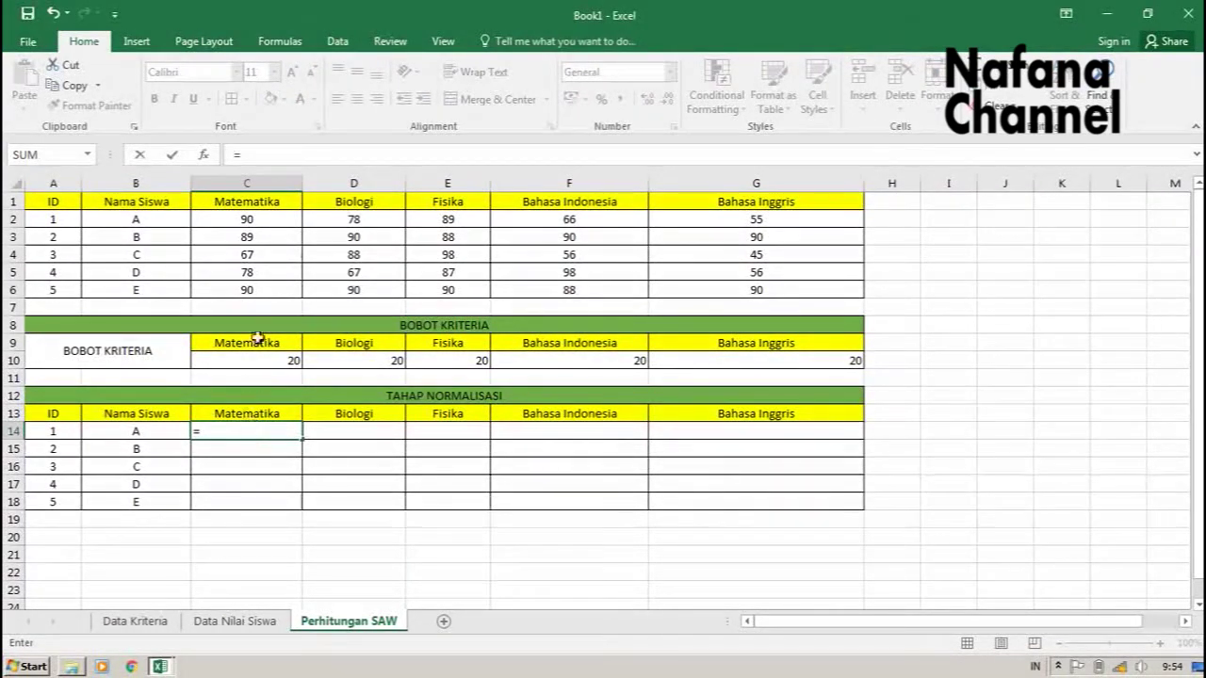
left_click(264, 220)
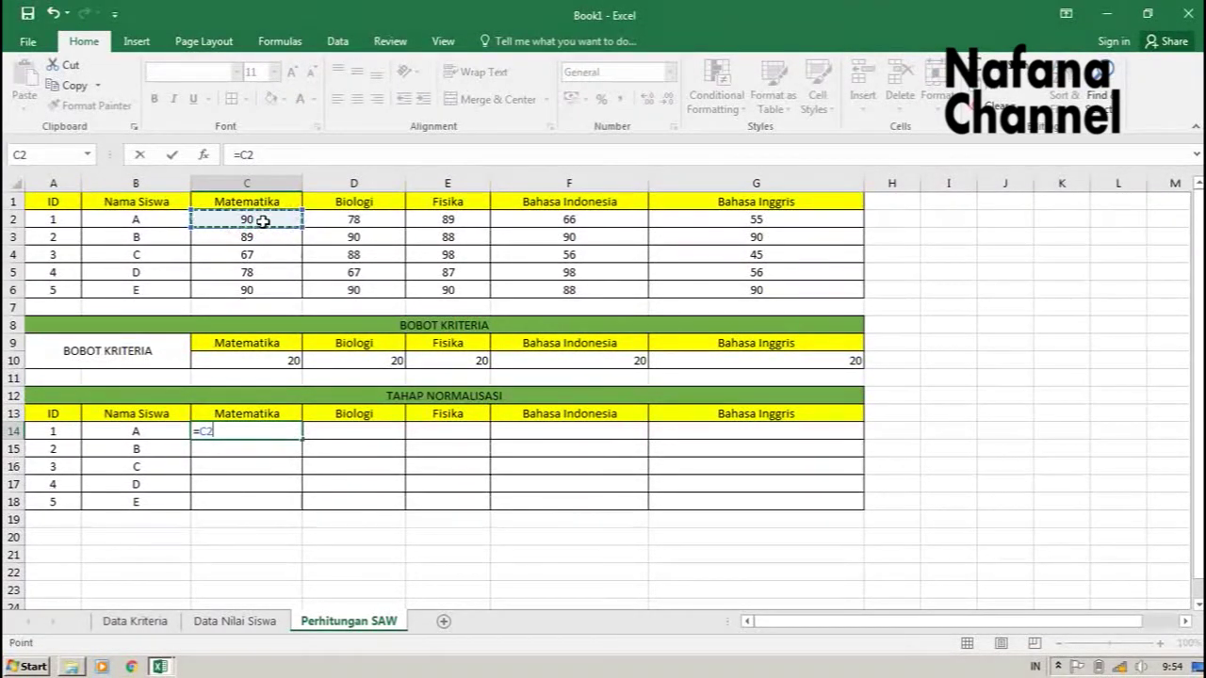
type("/")
type("MAX(")
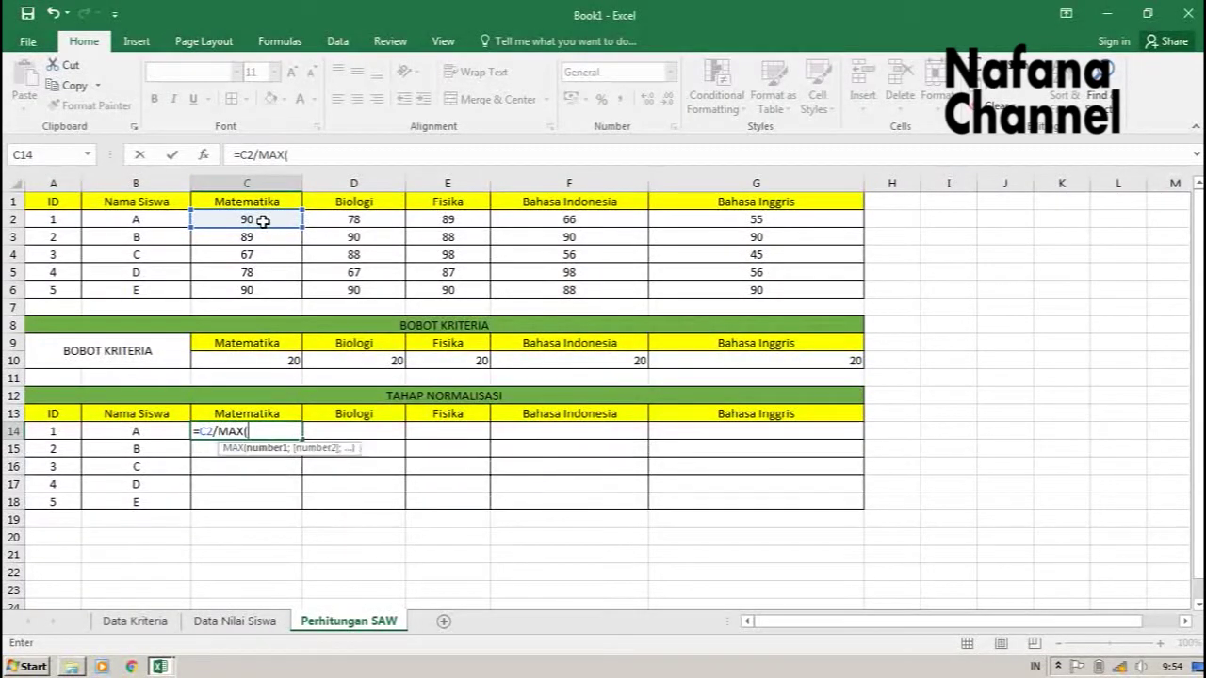
left_click_drag(260, 216, 276, 299)
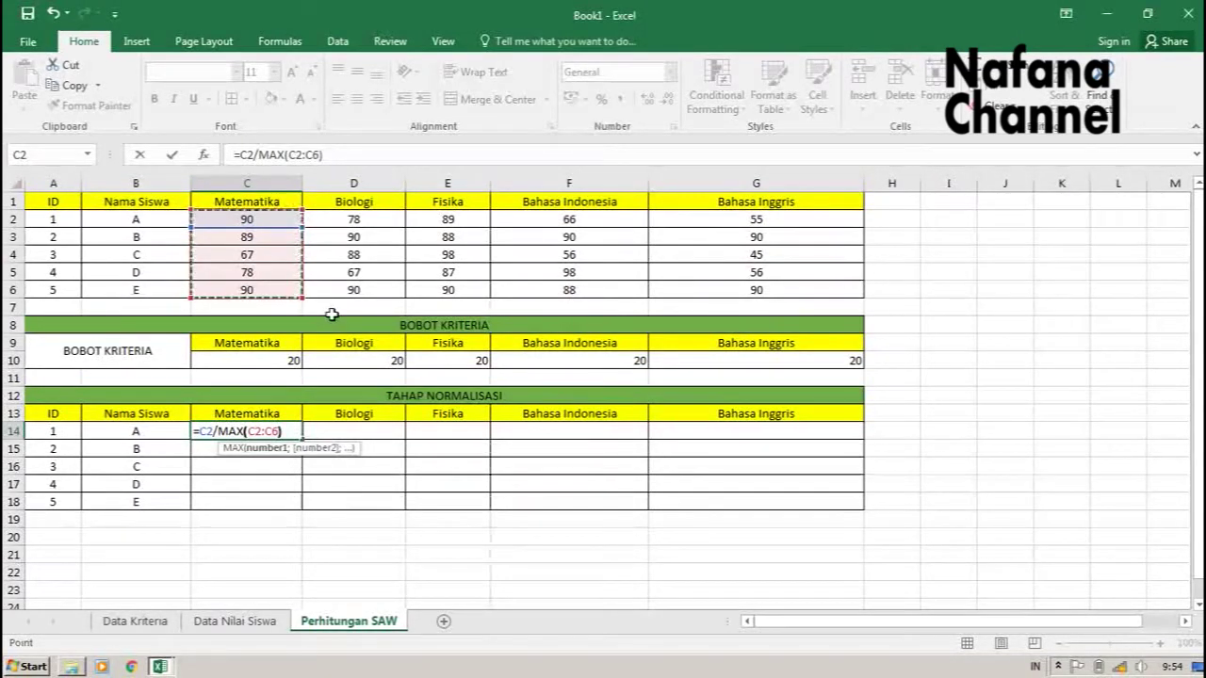
type(")")
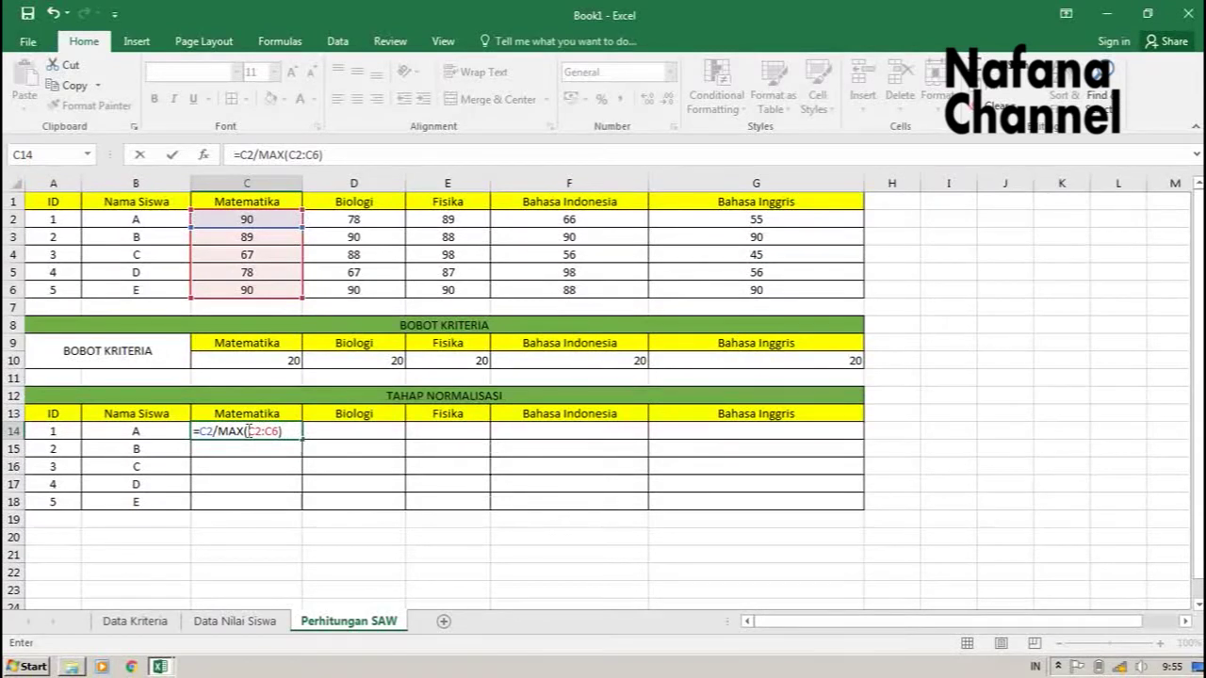
left_click(248, 430)
type("$C")
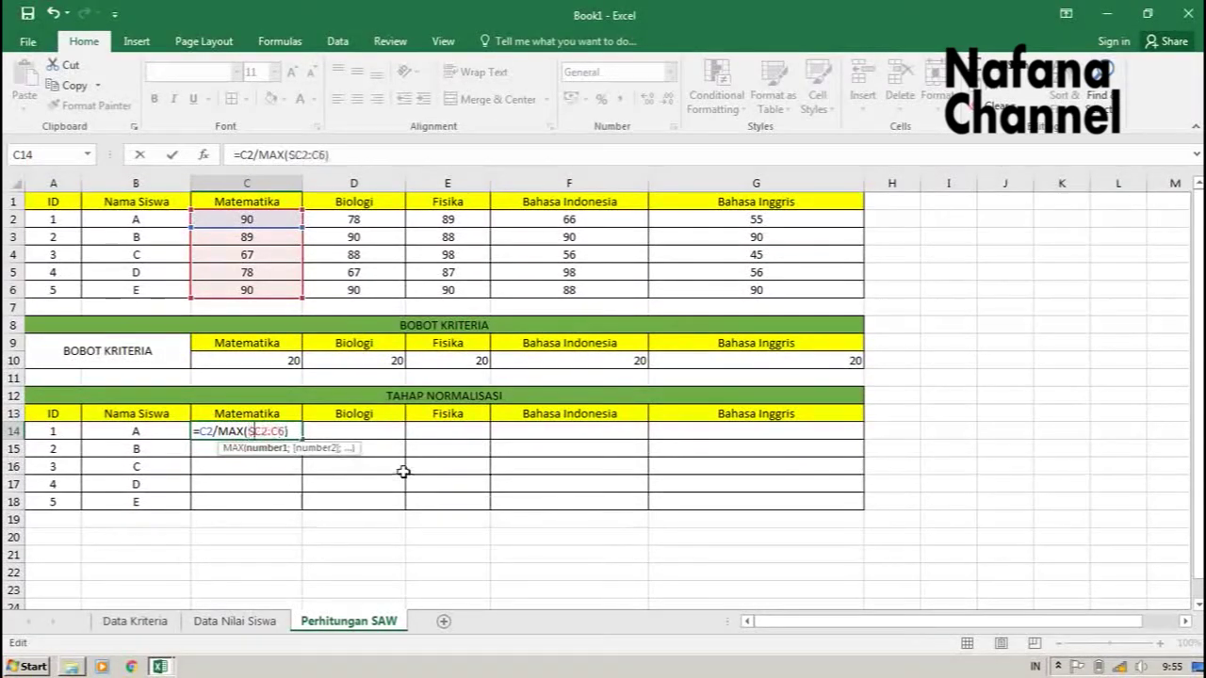
type("$")
left_click(278, 431)
type("$C")
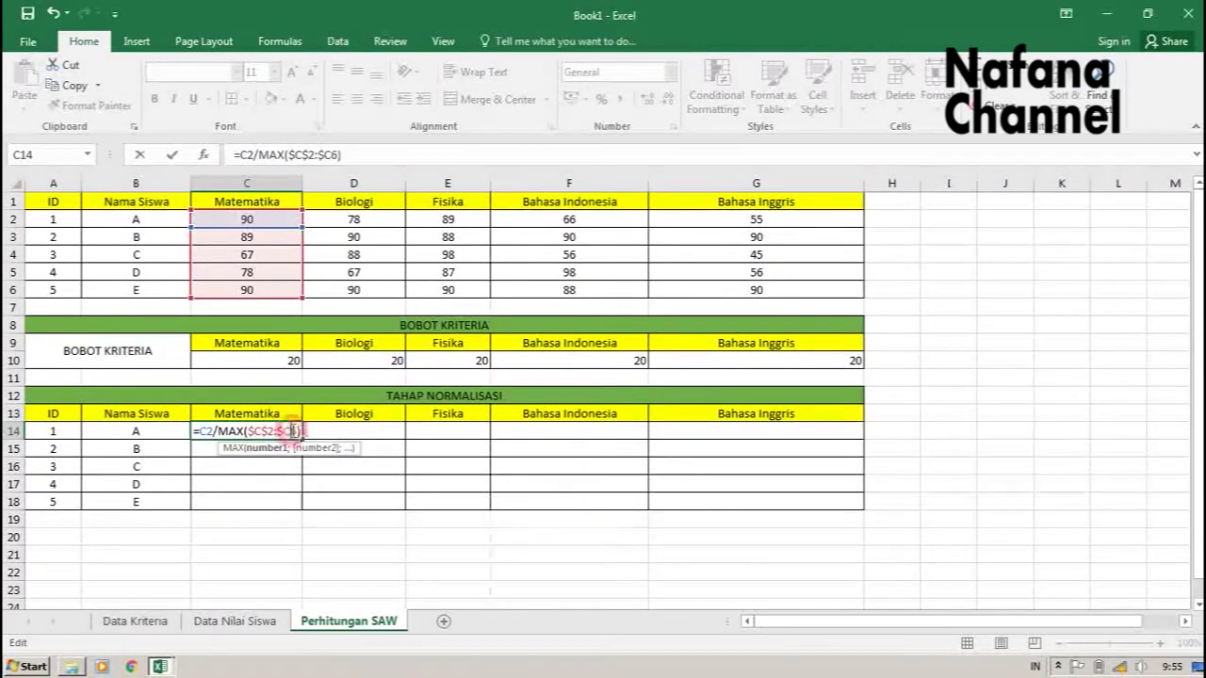
type("$")
key("Return")
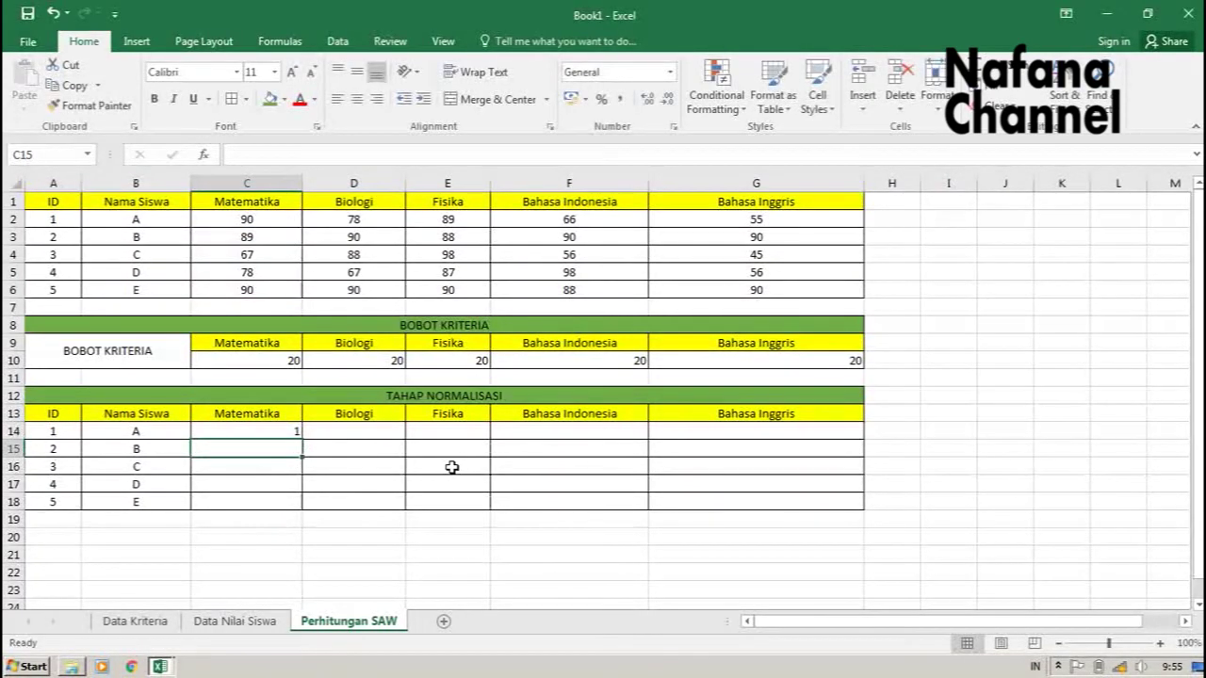
Fill the C14 formula down to C18 for students B–E.
left_click(273, 431)
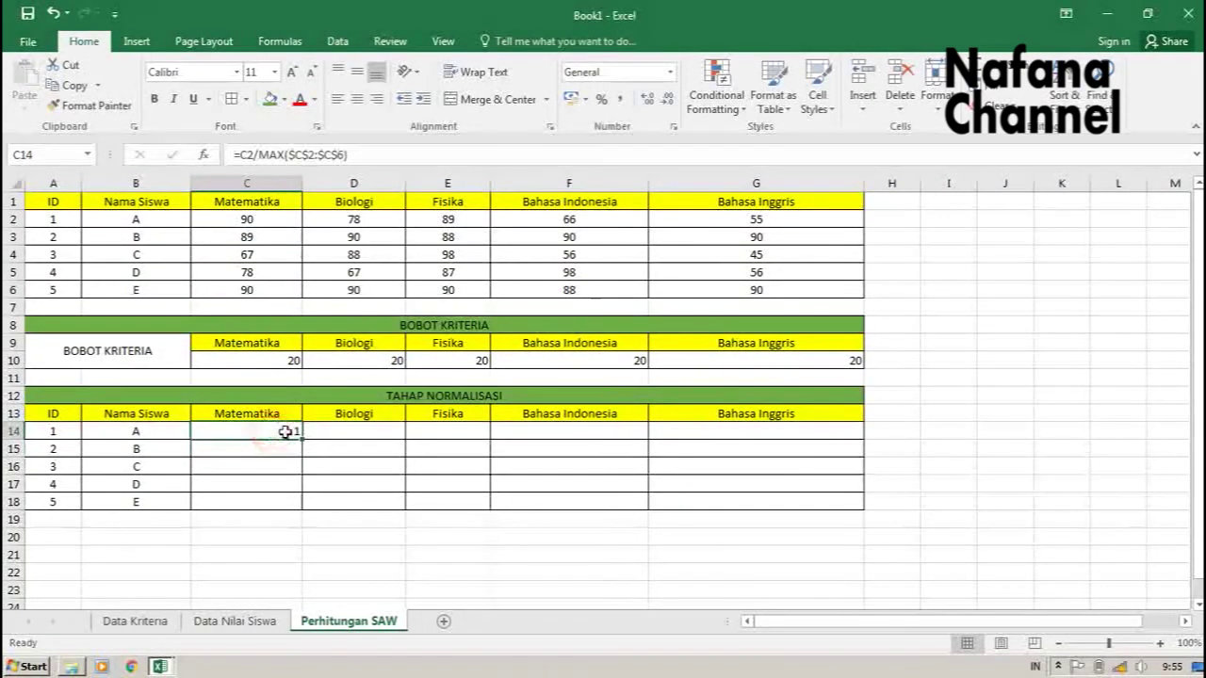
left_click_drag(304, 440, 305, 507)
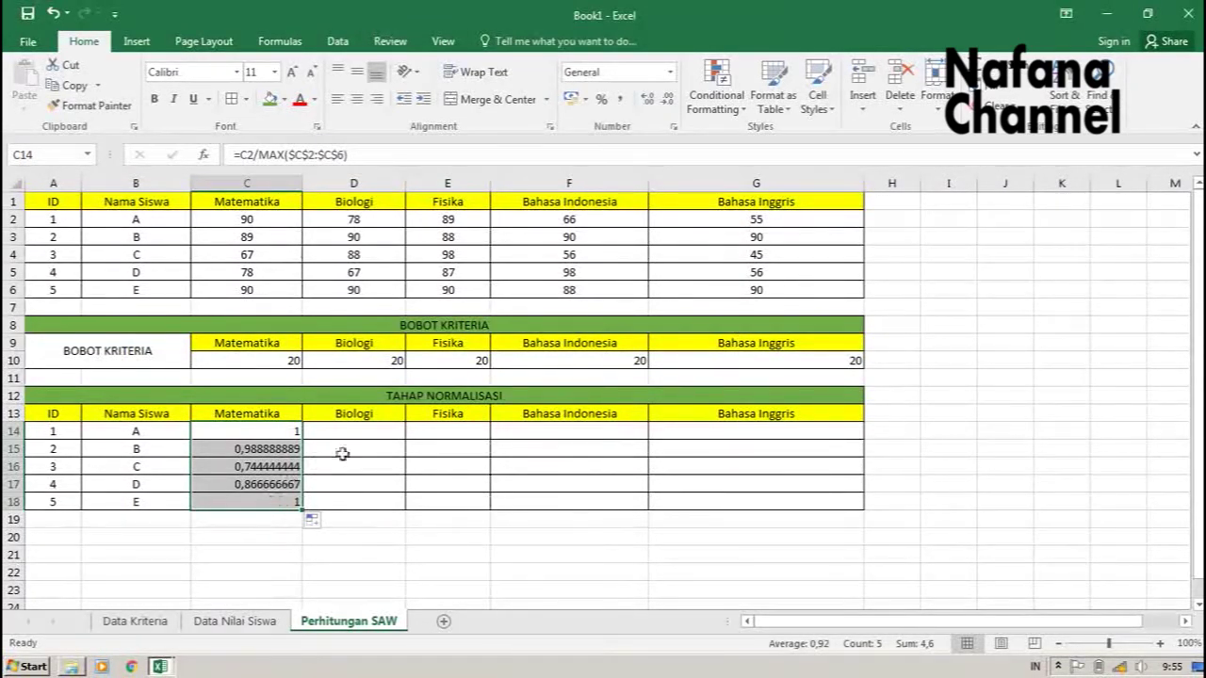
left_click(367, 435)
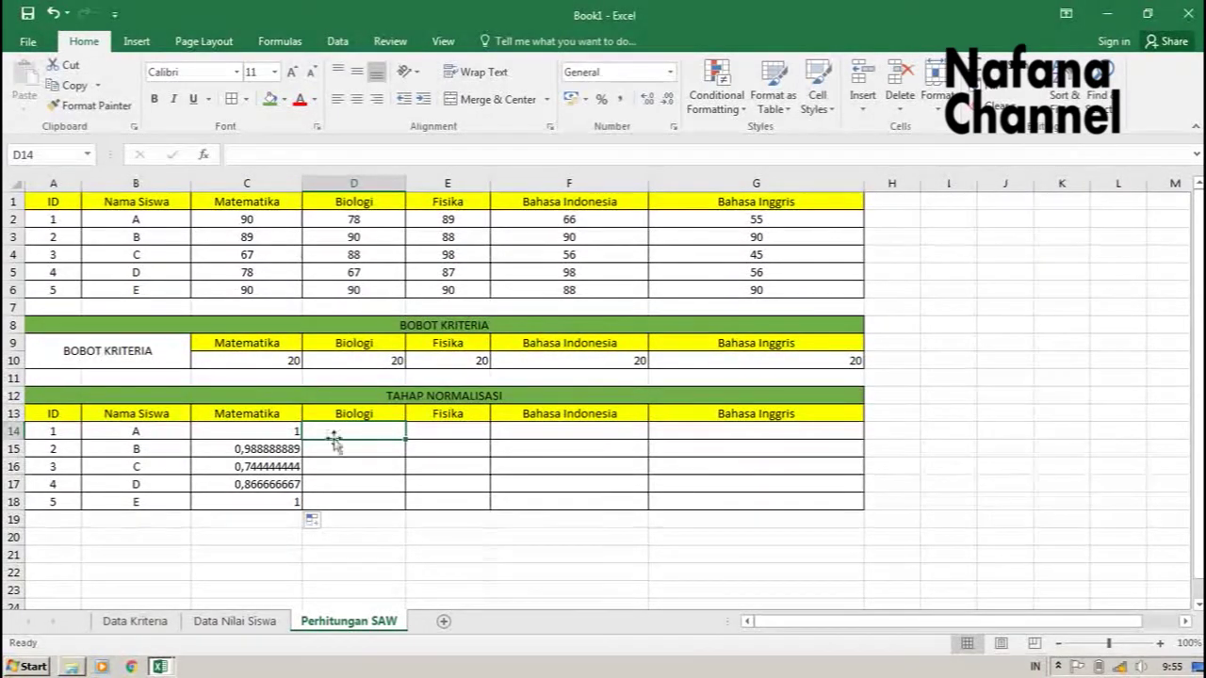
Copy C14 across to G14, correct Biologi to use $D$2:$D$6, and fill to D18.
left_click(281, 433)
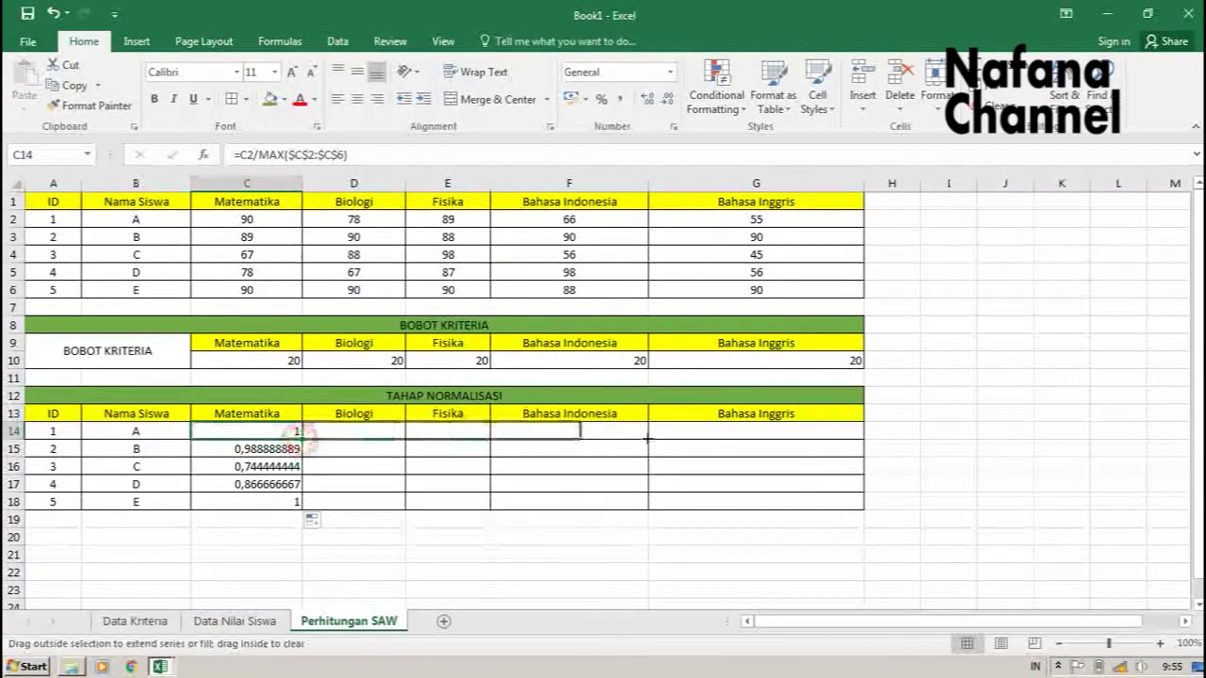
left_click_drag(300, 440, 848, 435)
double_click(369, 433)
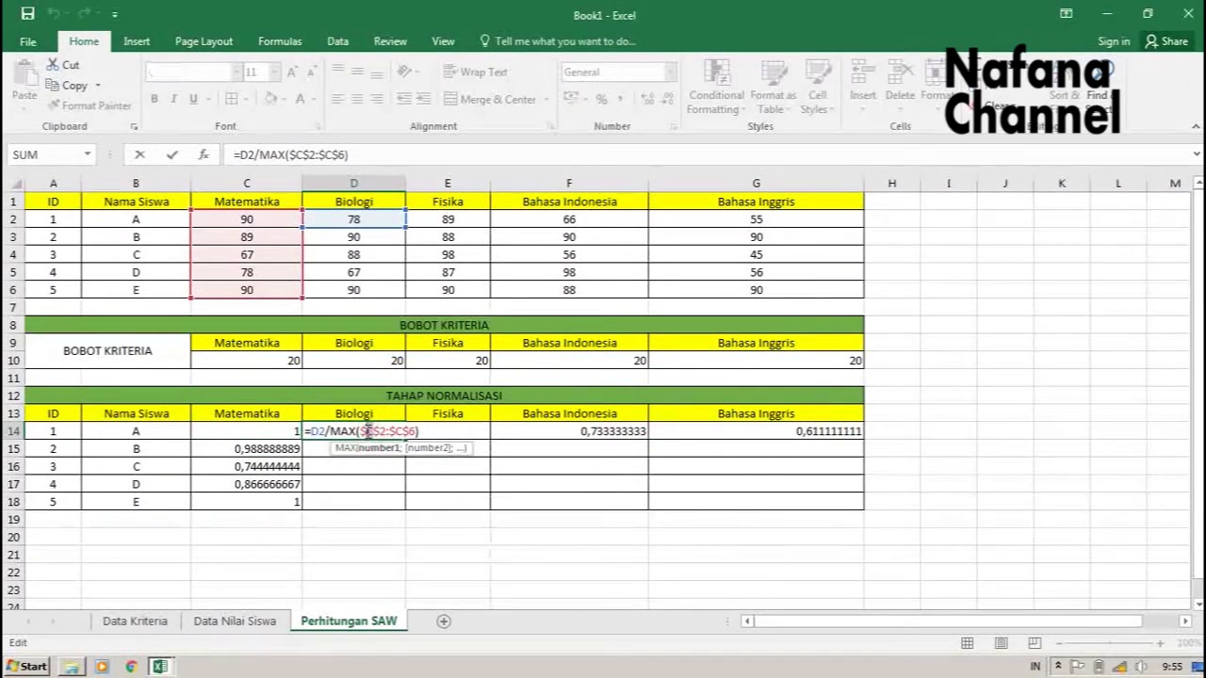
type("d$2:$")
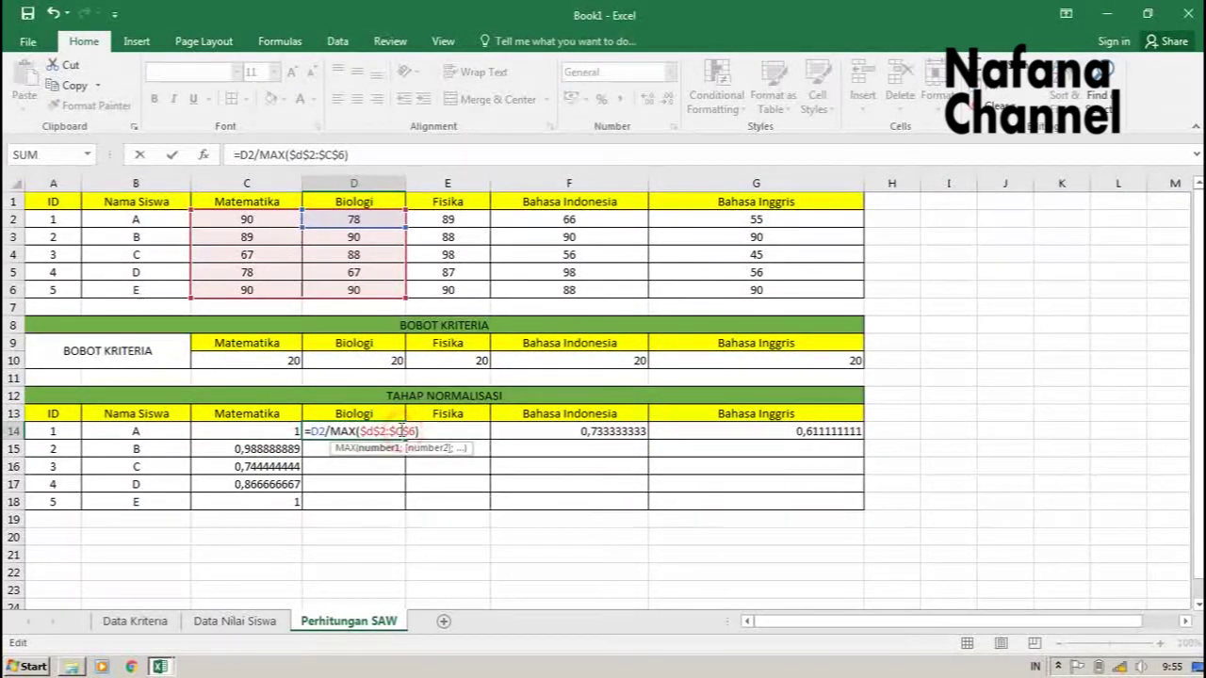
type("d")
key("Return")
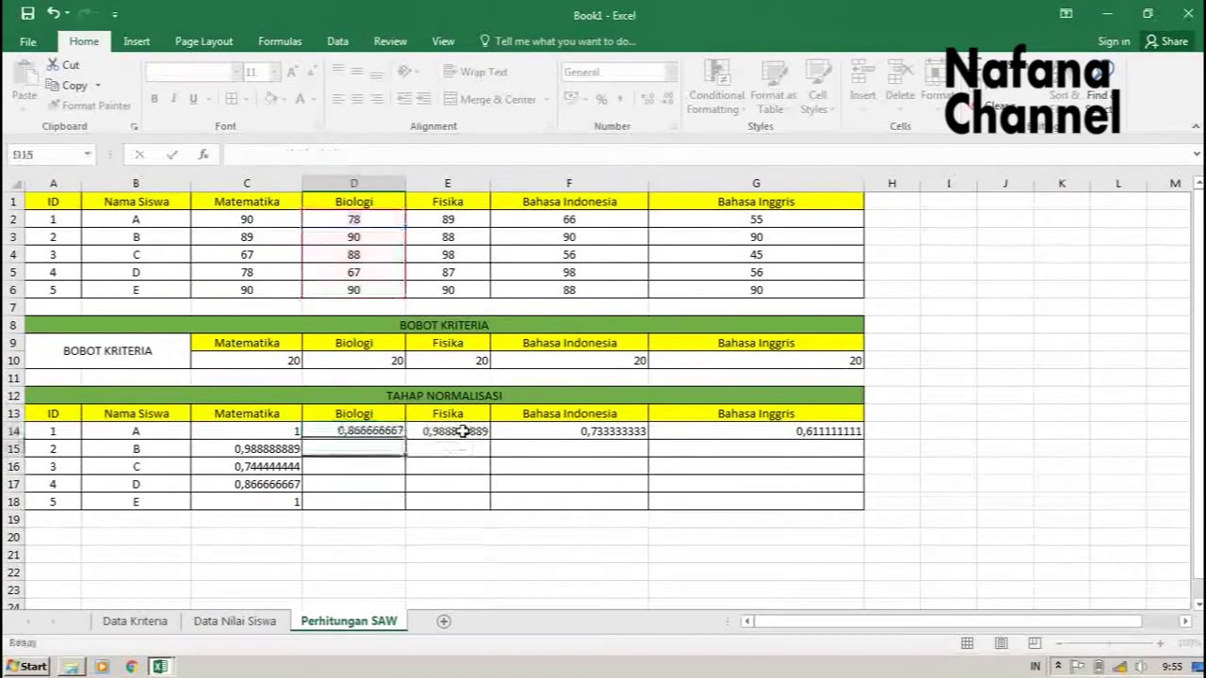
left_click(404, 440)
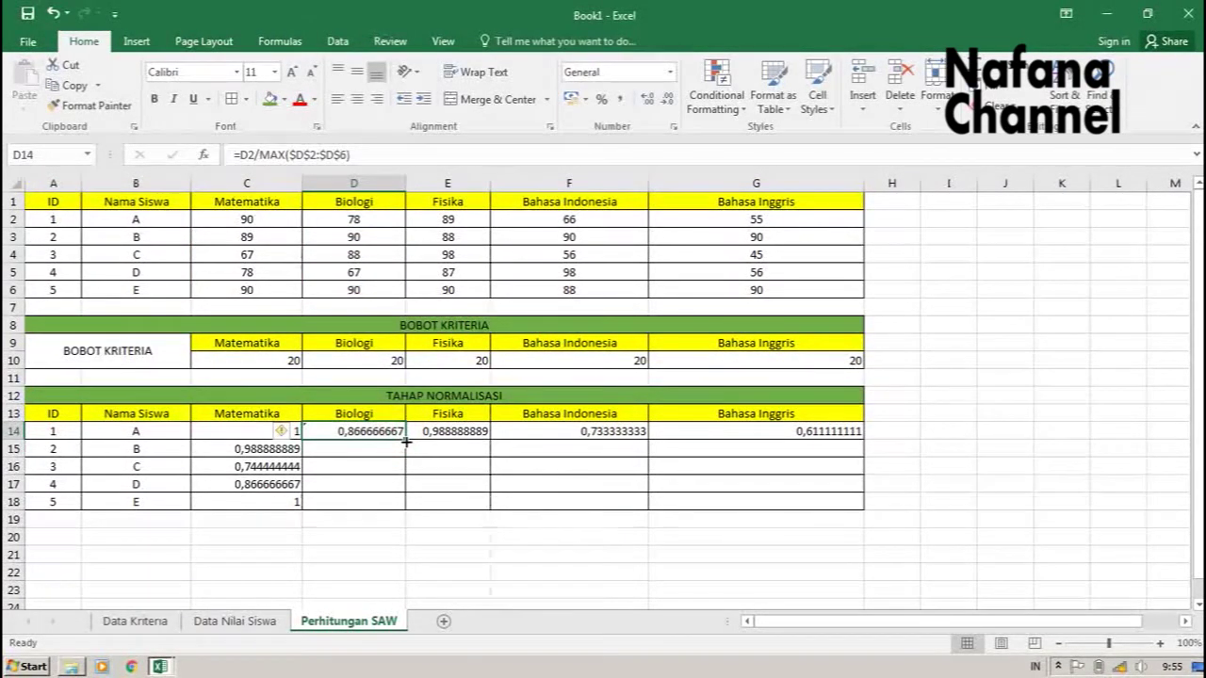
left_click_drag(406, 441, 406, 507)
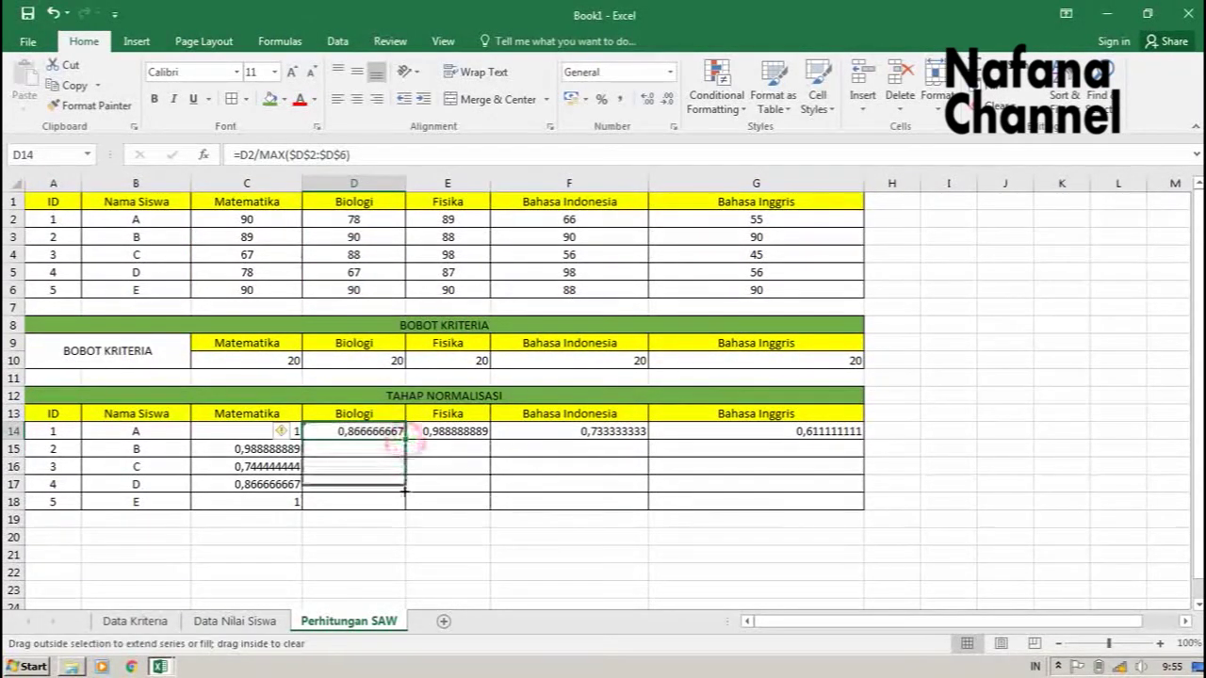
Change the Fisika formula's MAX range to column E and fill it down to E18.
left_click(475, 431)
double_click(475, 430)
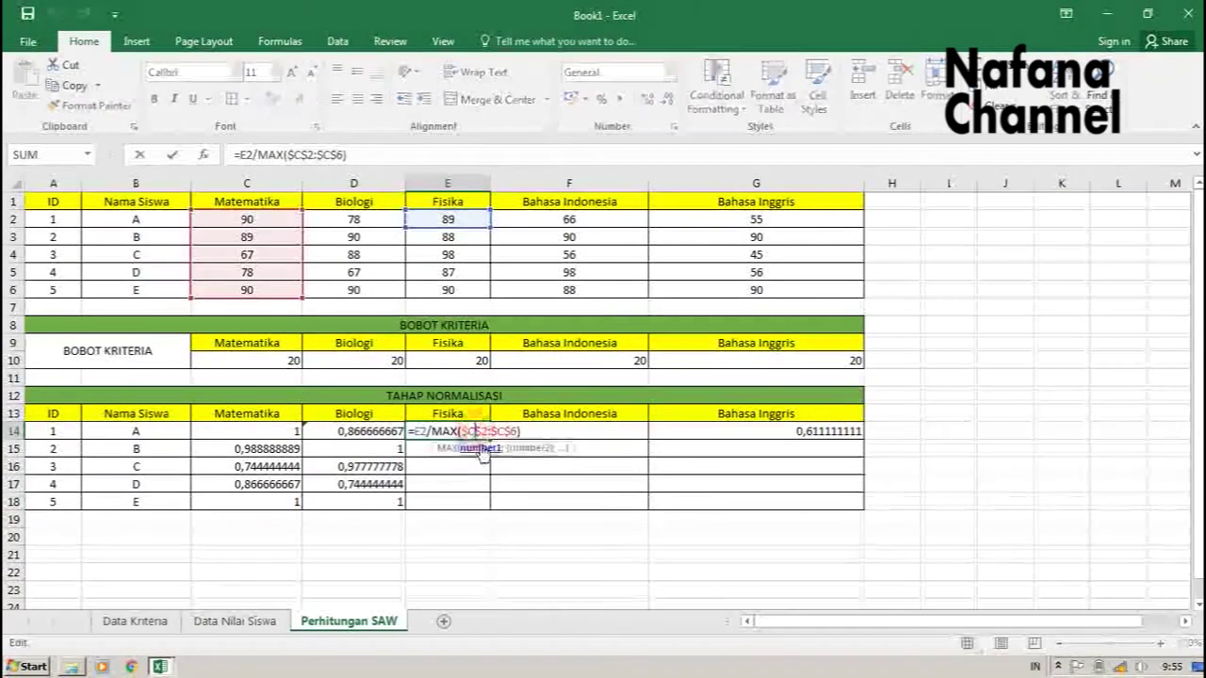
left_click(471, 430)
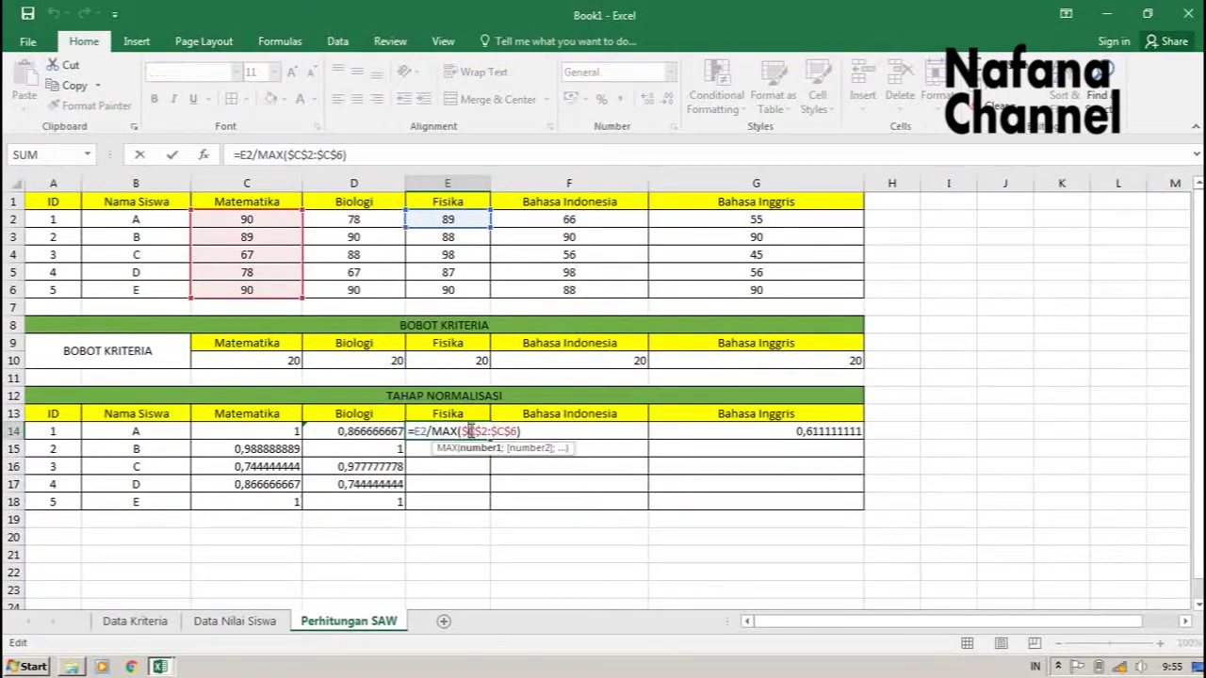
key("Delete")
type("e")
key("Delete")
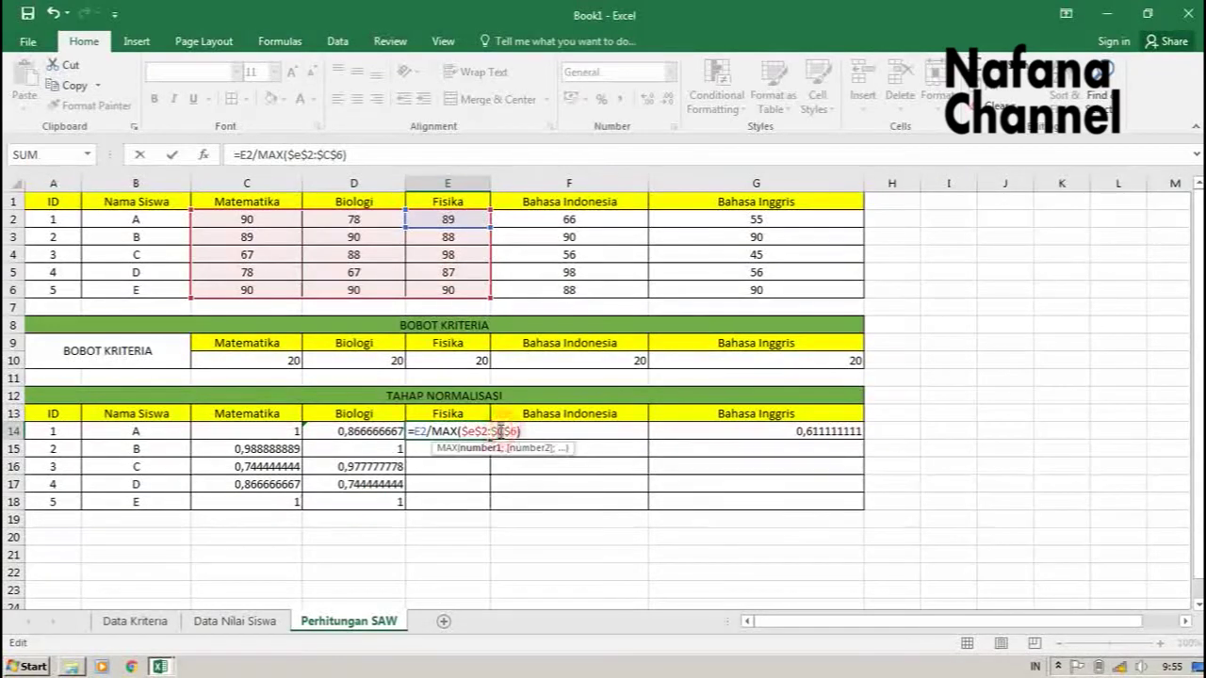
type("e")
key("Return")
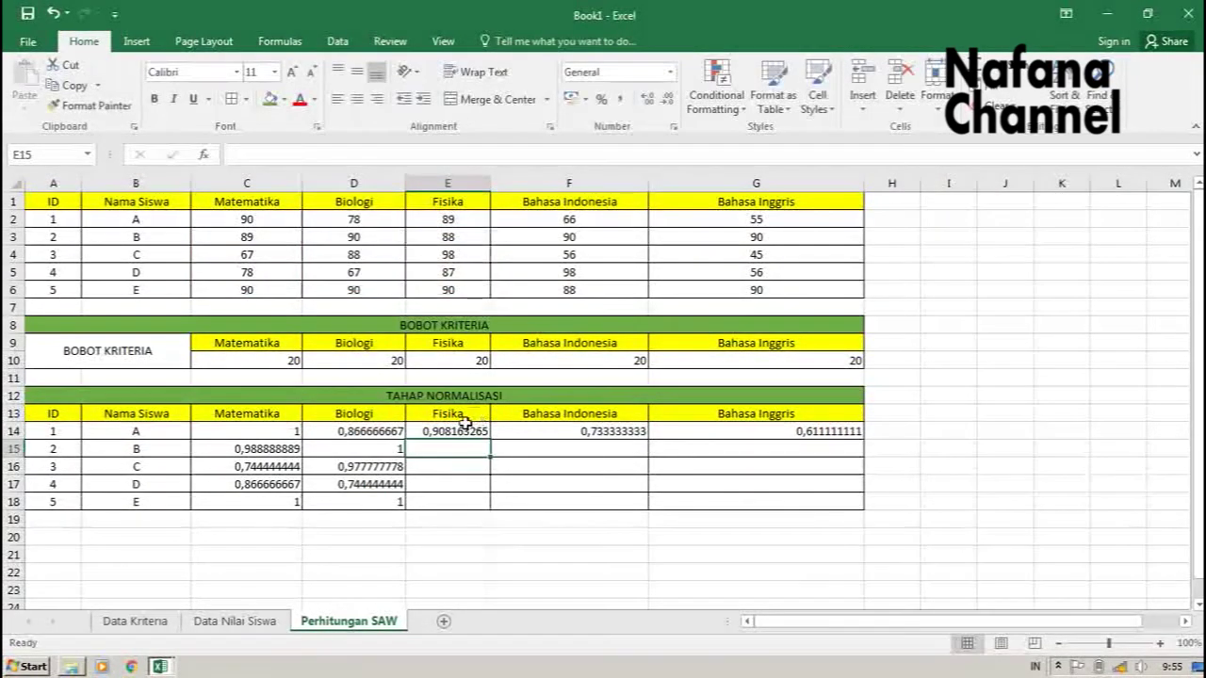
left_click(463, 434)
left_click_drag(490, 440, 488, 504)
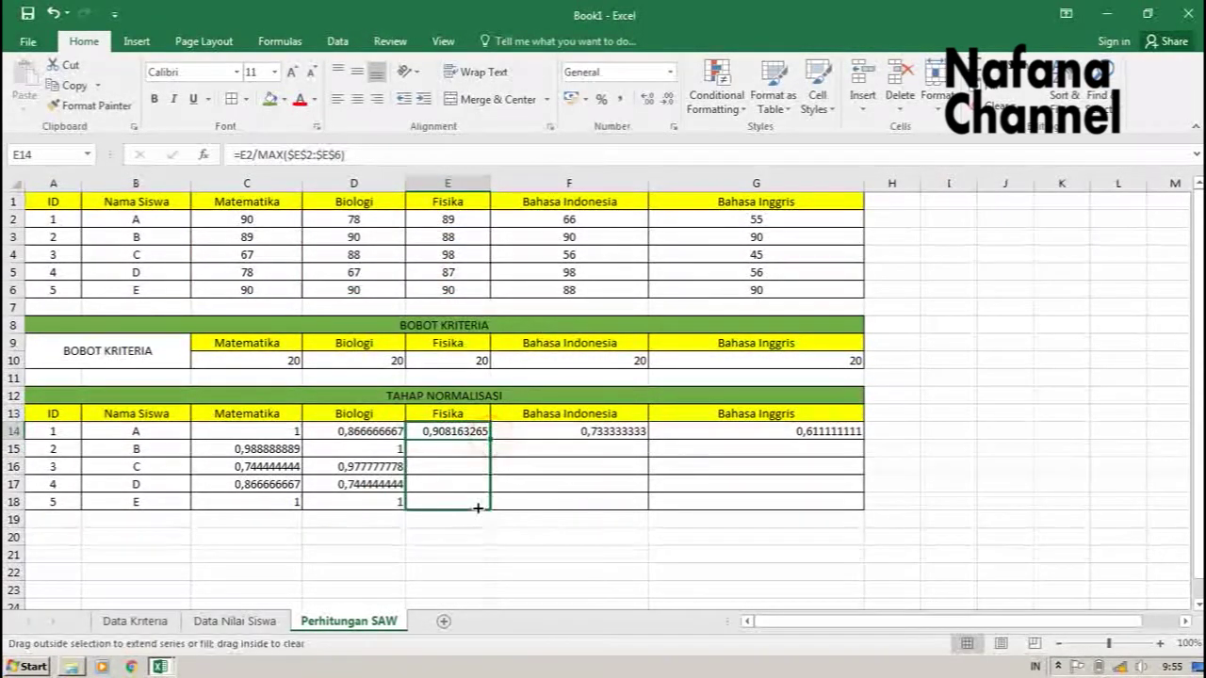
Change the Bahasa Indonesia formula's MAX range to column F and fill it to F18.
left_click(569, 429)
double_click(566, 431)
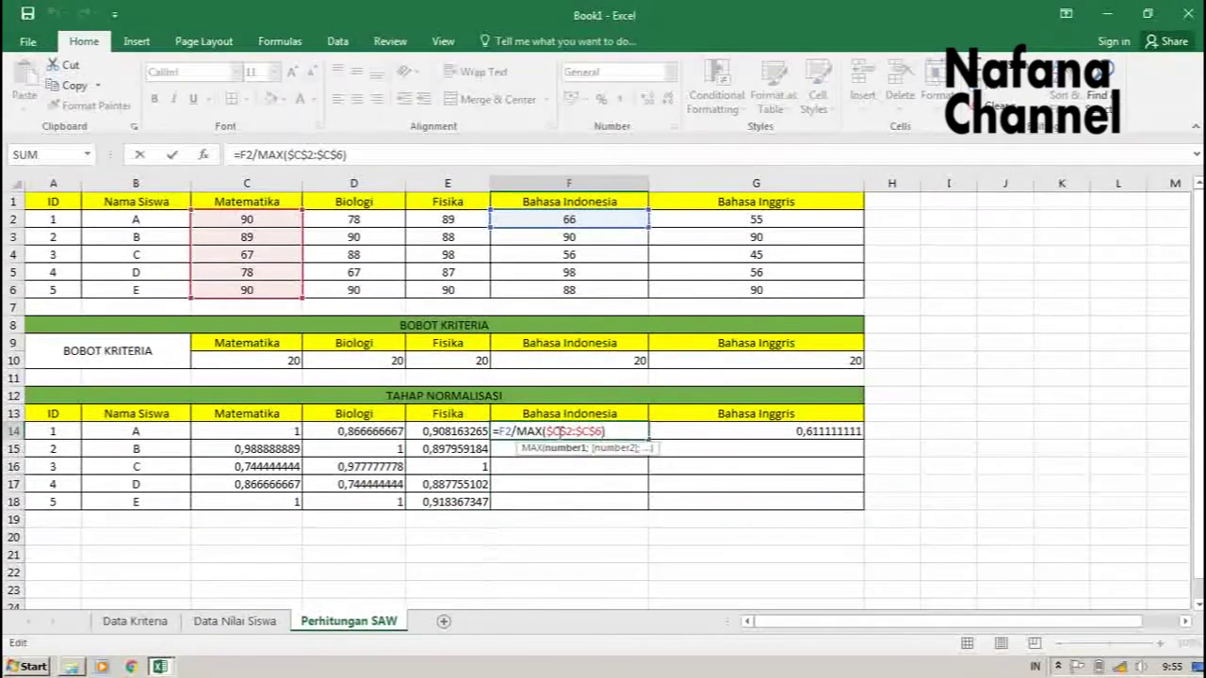
left_click(556, 430)
key("BackSpace")
type("f")
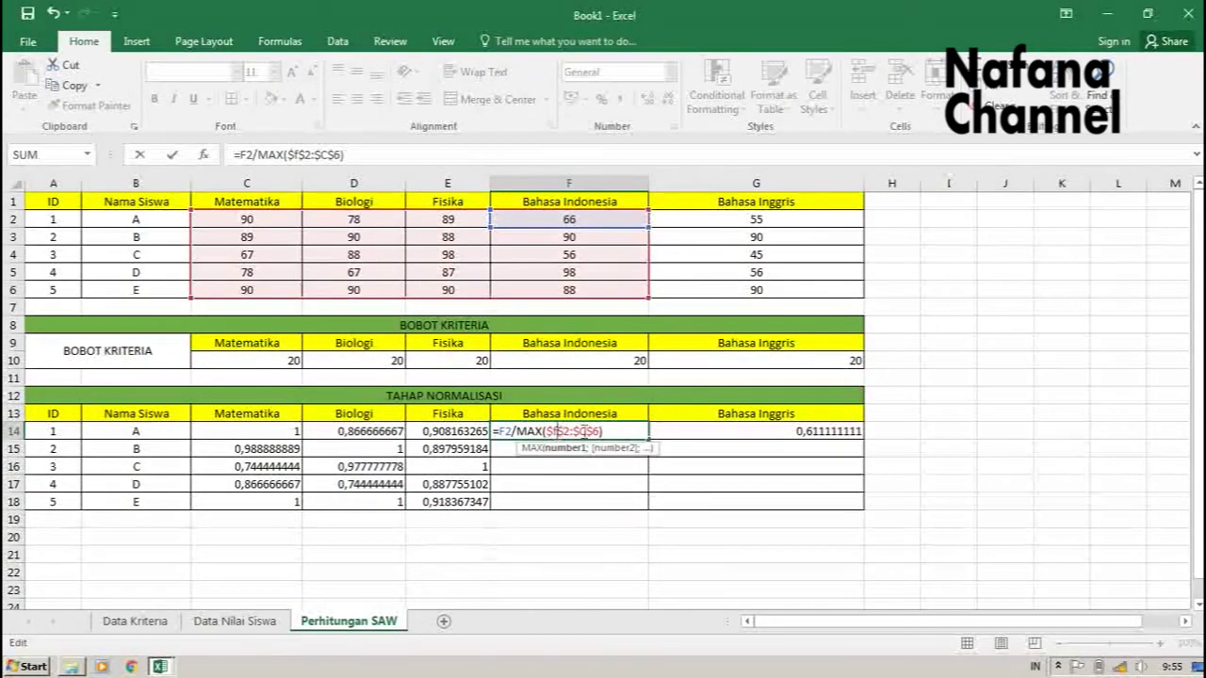
left_click(585, 430)
key("BackSpace")
type("f")
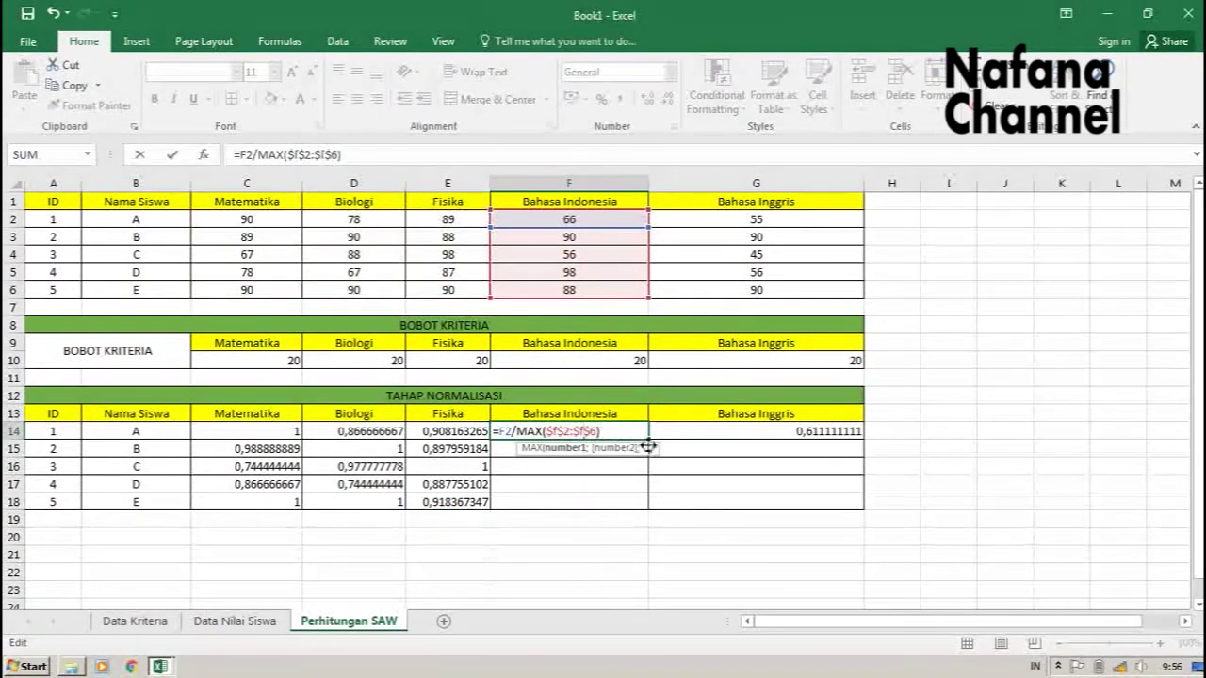
key("Return")
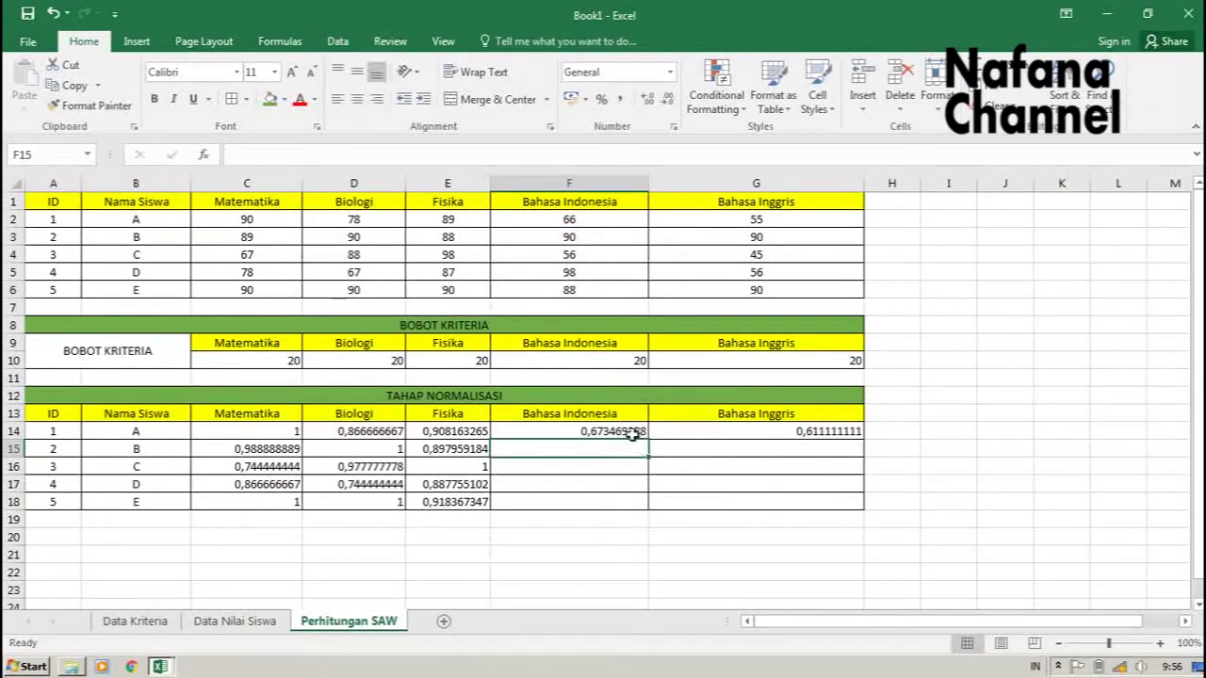
left_click(633, 433)
left_click_drag(648, 440, 645, 505)
Change the Bahasa Inggris formula's MAX range to column G and fill it to G18.
double_click(799, 431)
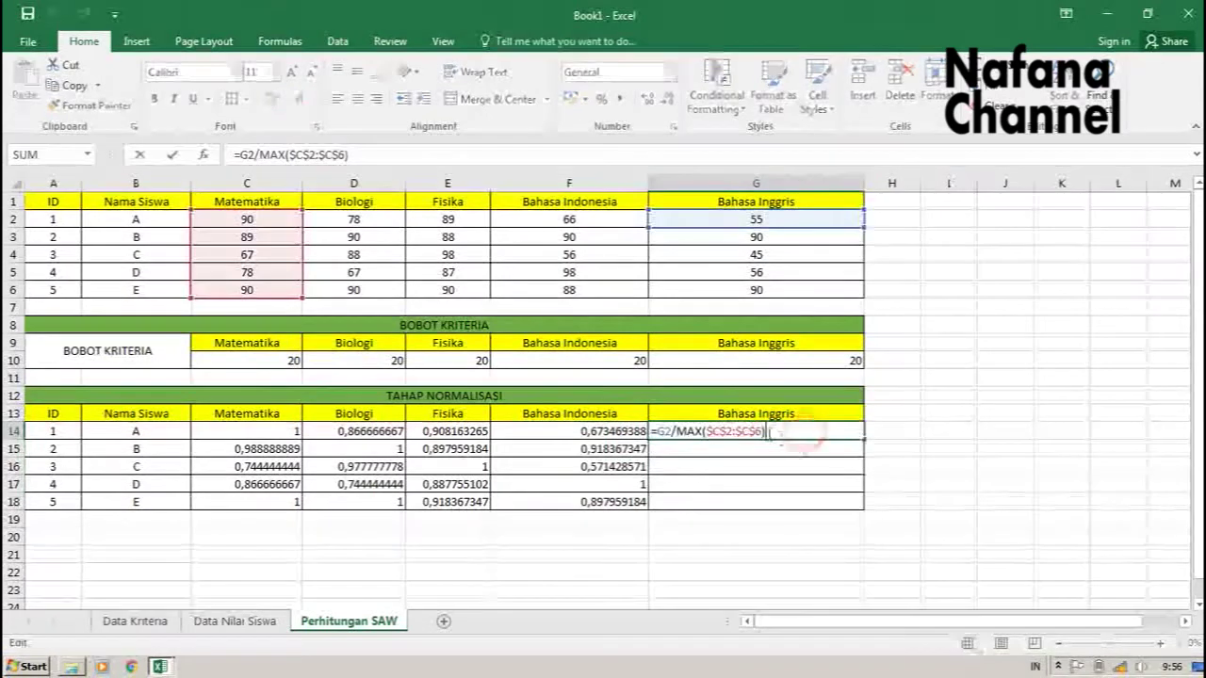
left_click(724, 432)
key("BackSpace")
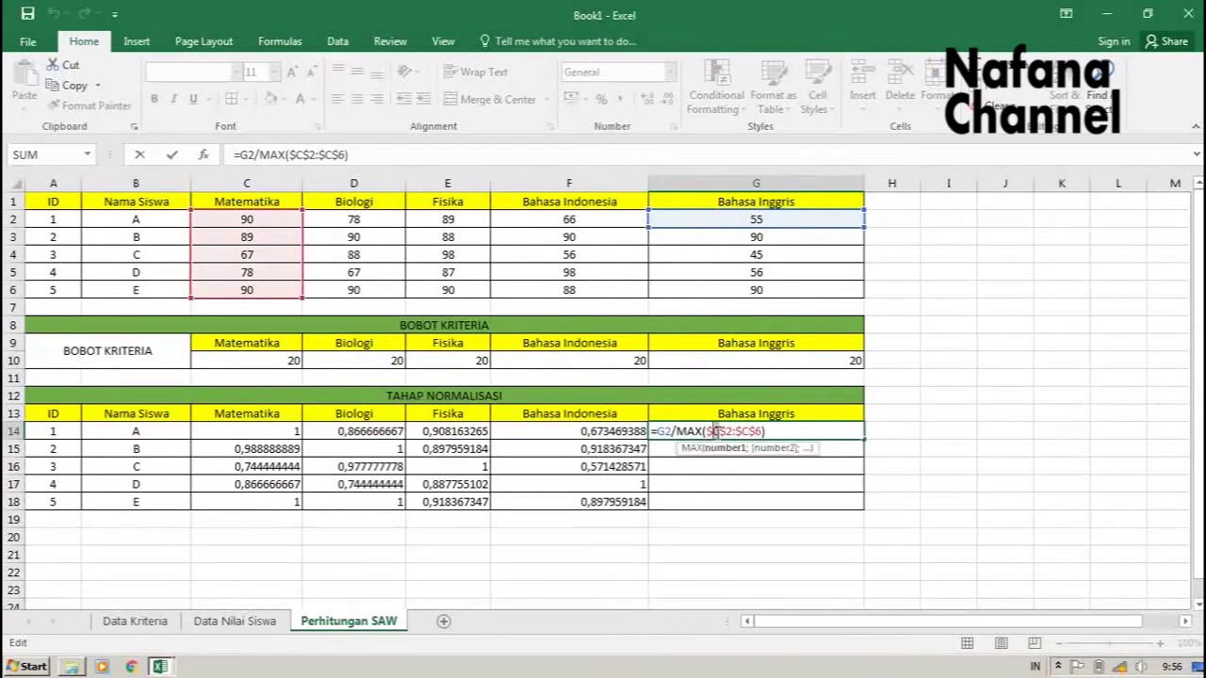
type("g")
left_click(747, 431)
key("BackSpace")
type("g")
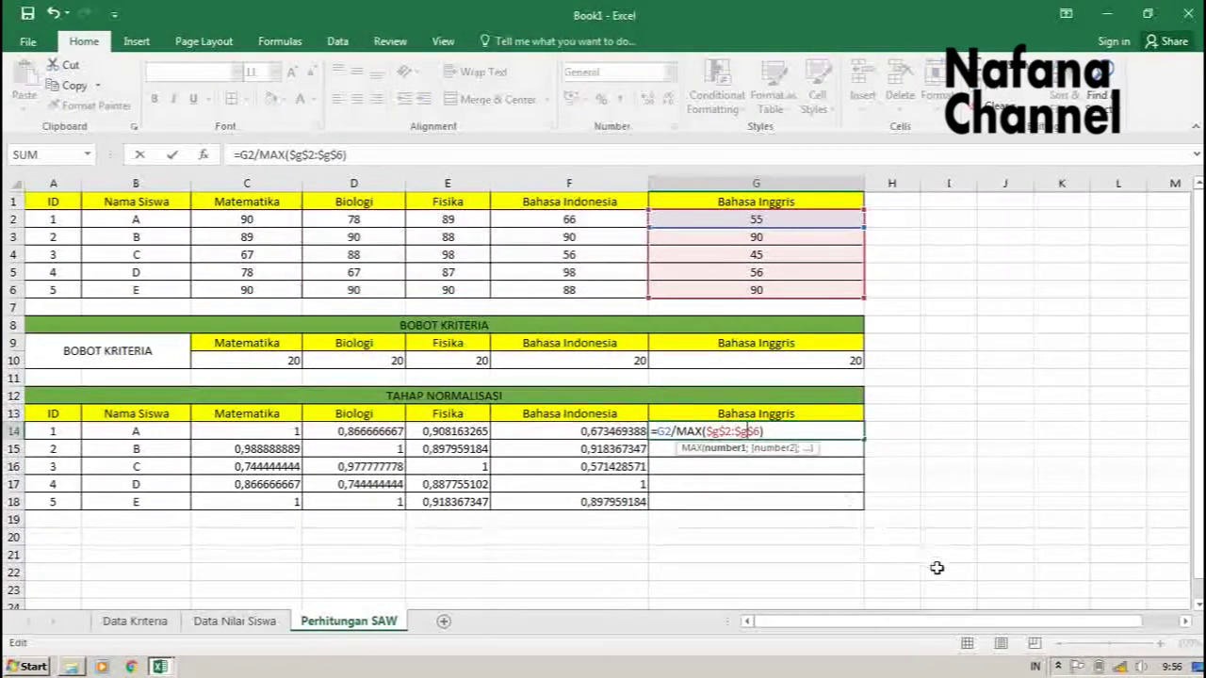
key("Return")
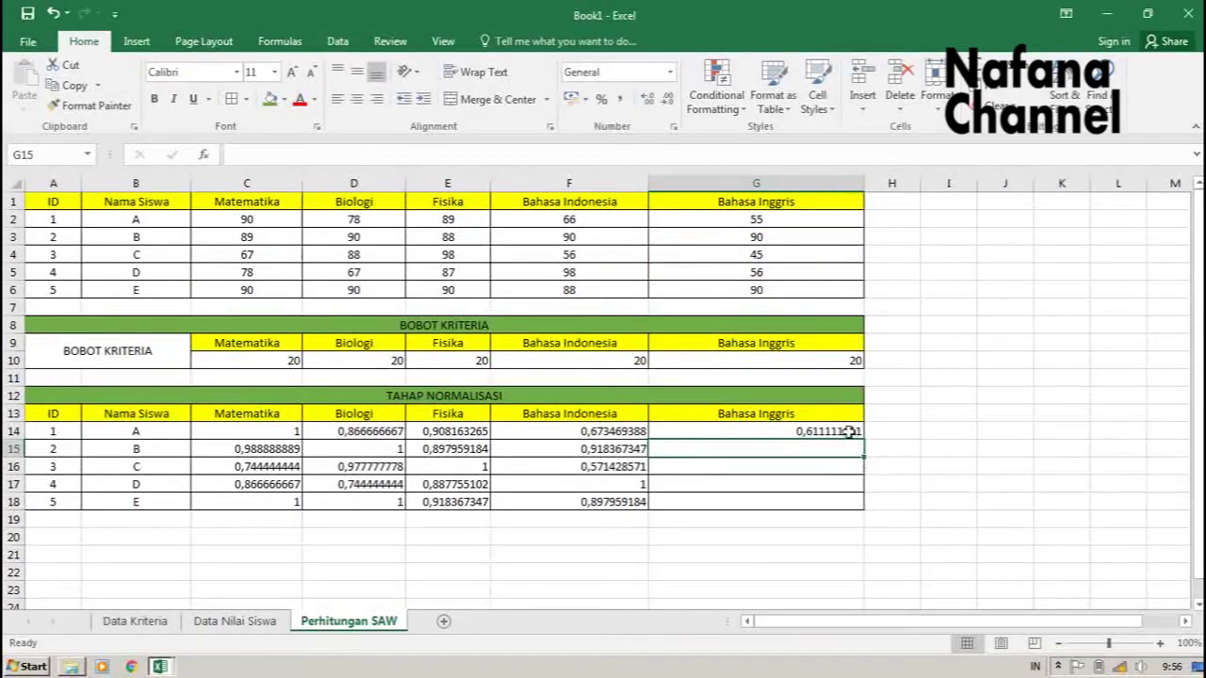
left_click(851, 431)
left_click_drag(863, 440, 865, 507)
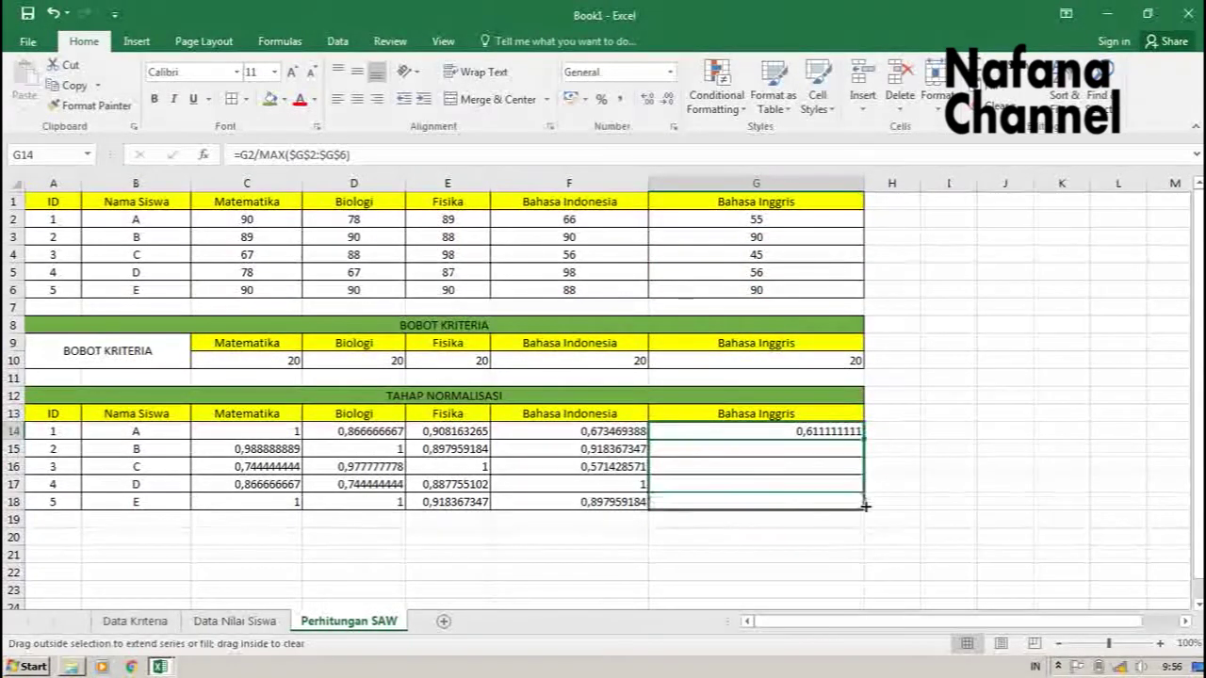
left_click(999, 484)
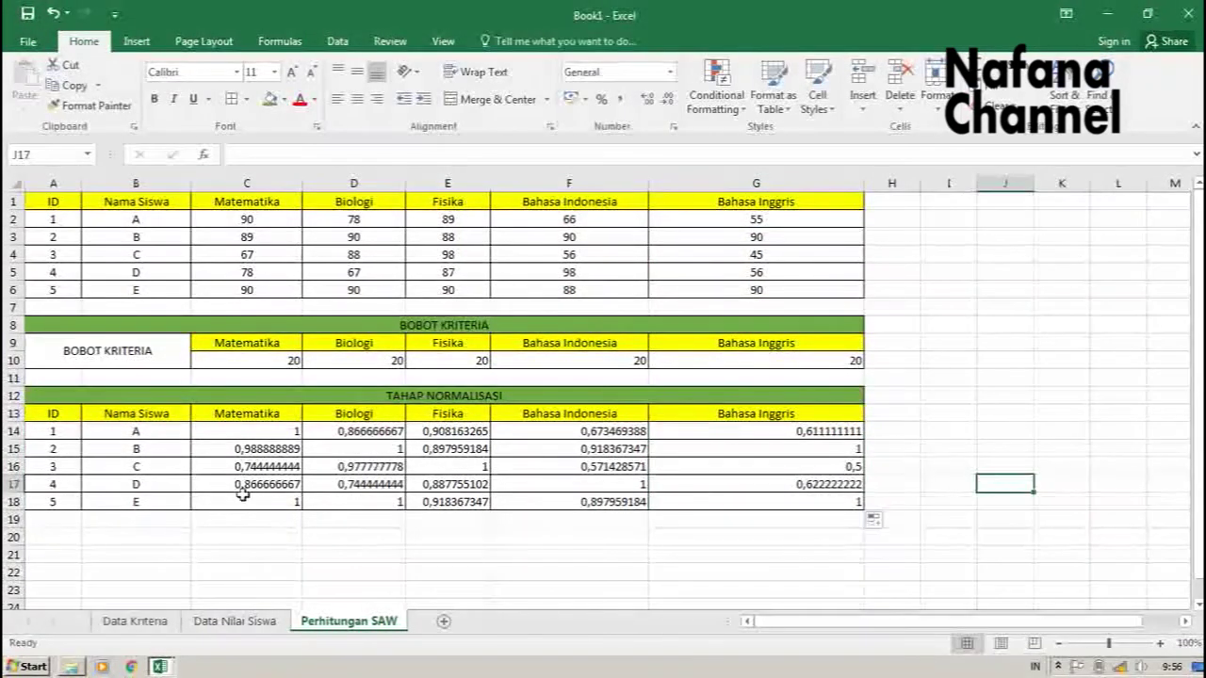
left_click(280, 434)
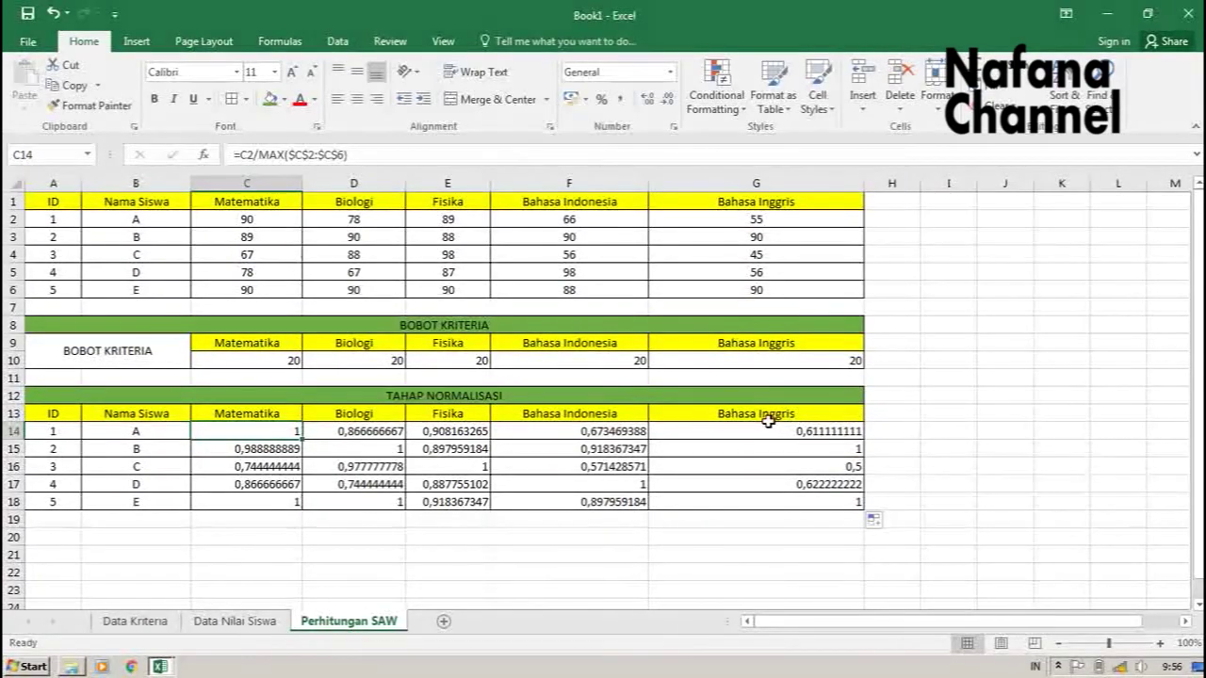
scroll(350, 512, "down", 1)
scroll(165, 413, "down", 2)
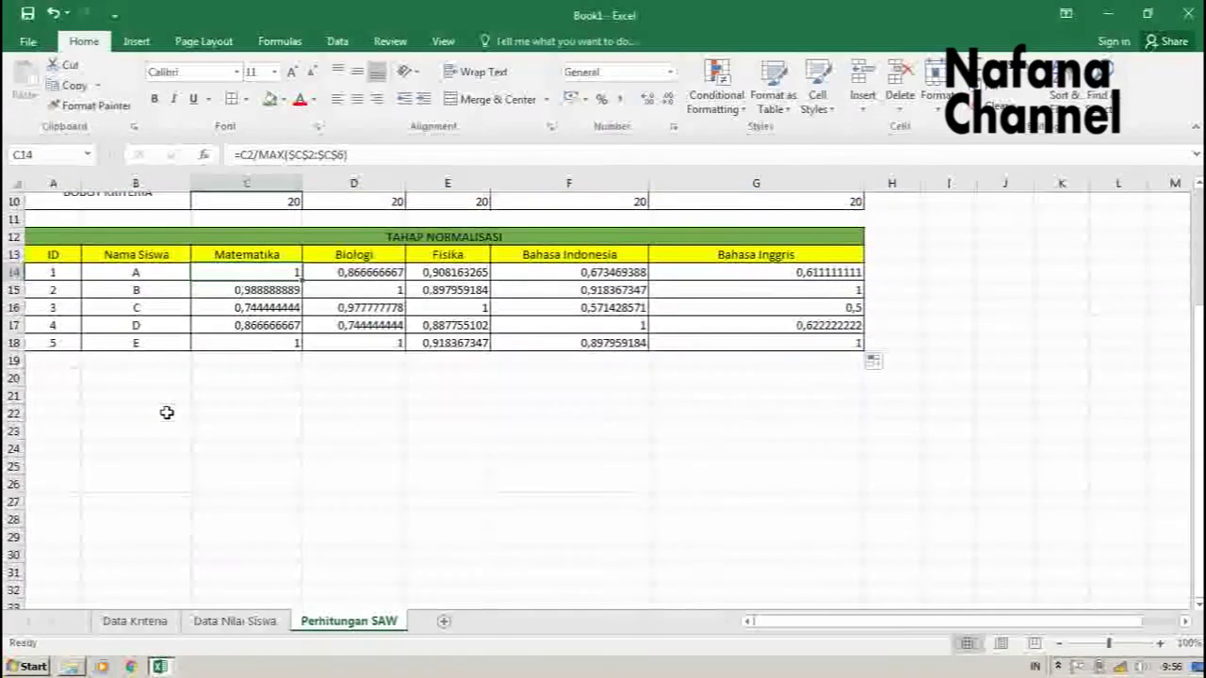
scroll(165, 416, "up", 1)
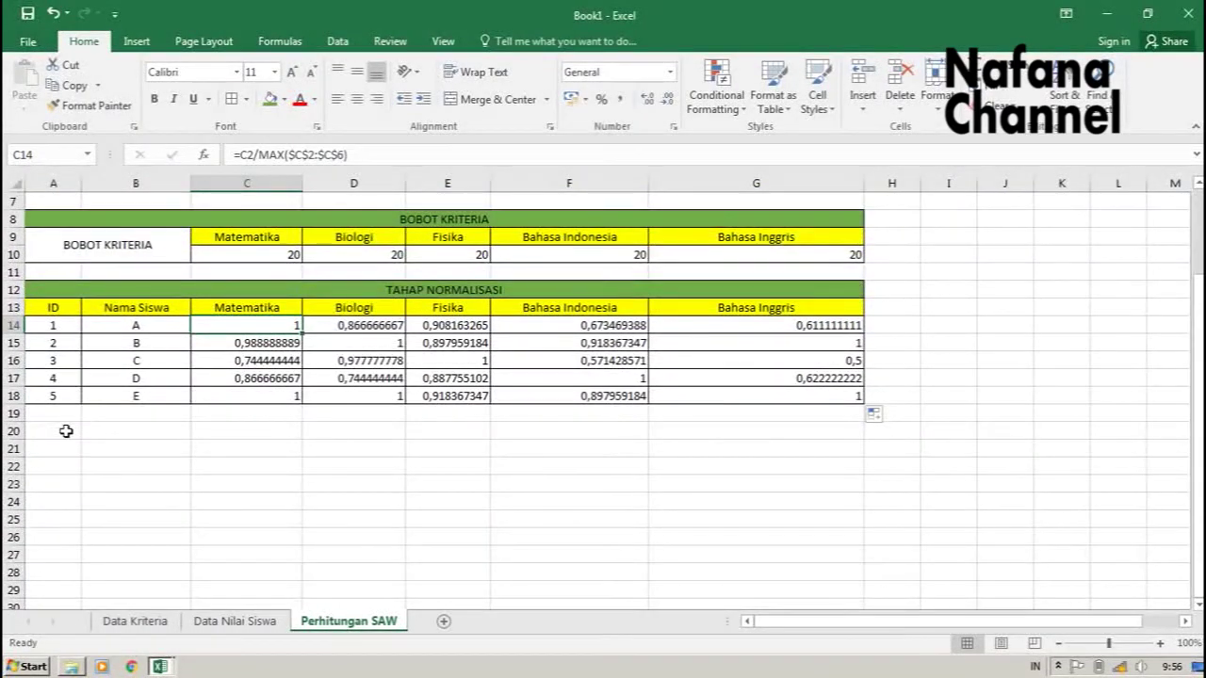
Merge and centre row 20 across A:G as a title reading TAHAP PERANKINGAN.
left_click_drag(63, 431, 814, 433)
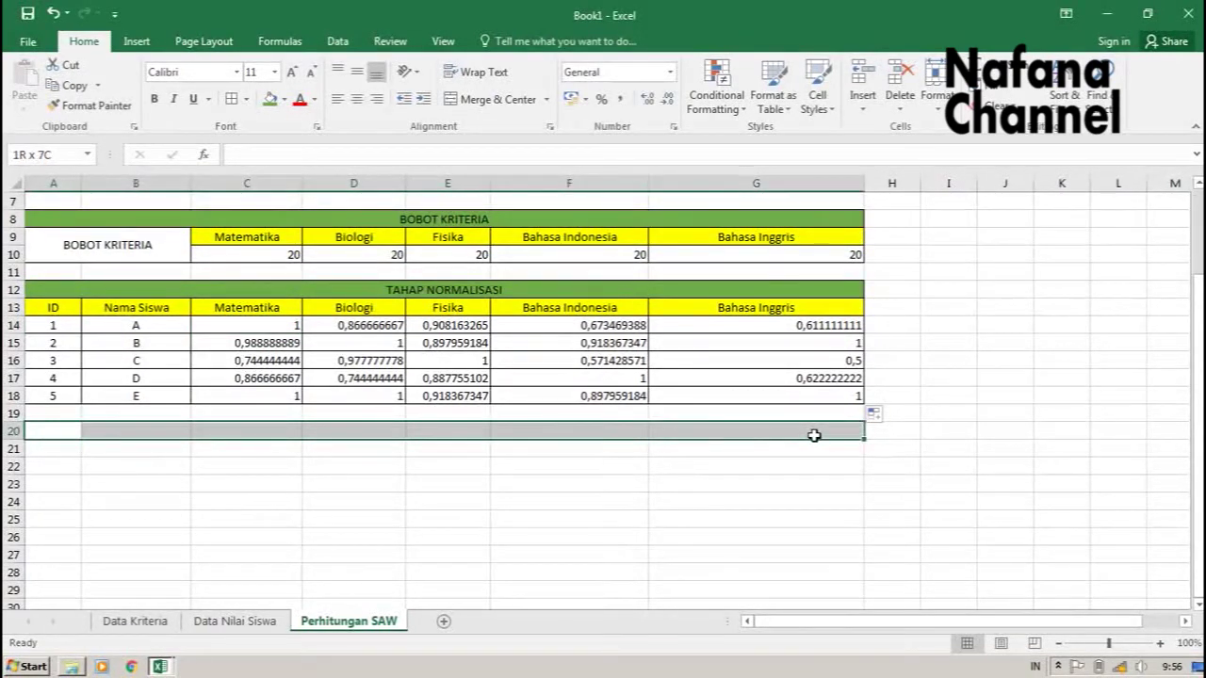
left_click(480, 100)
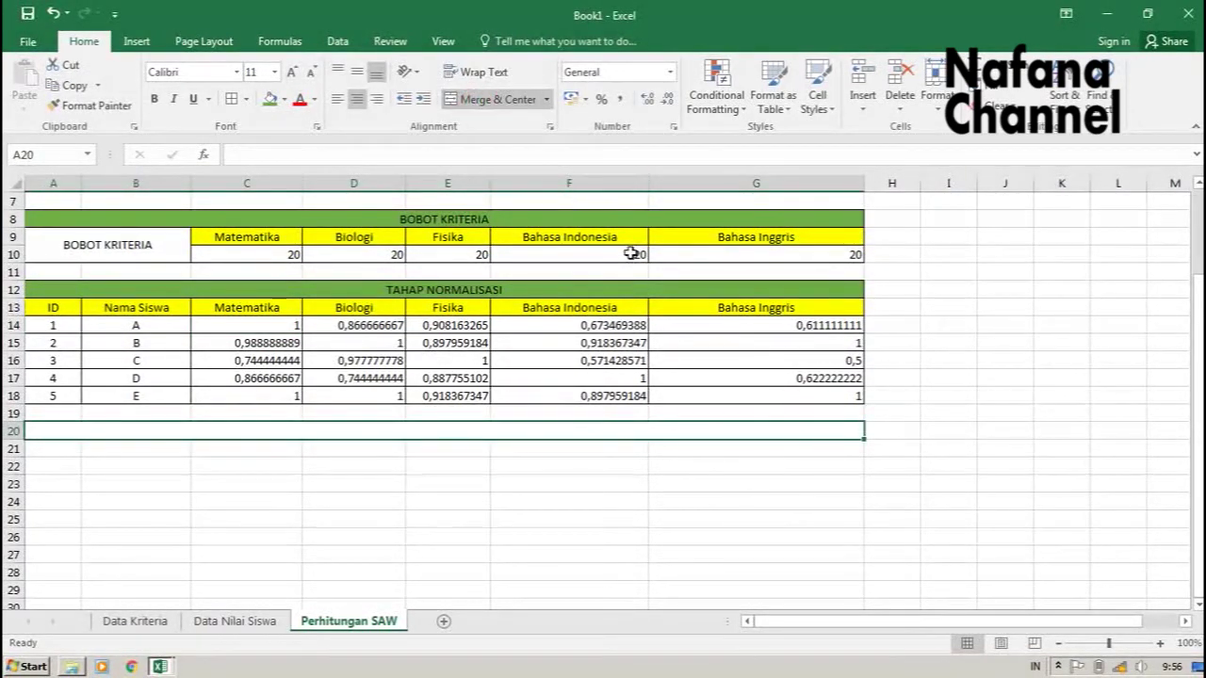
type("TAHAP")
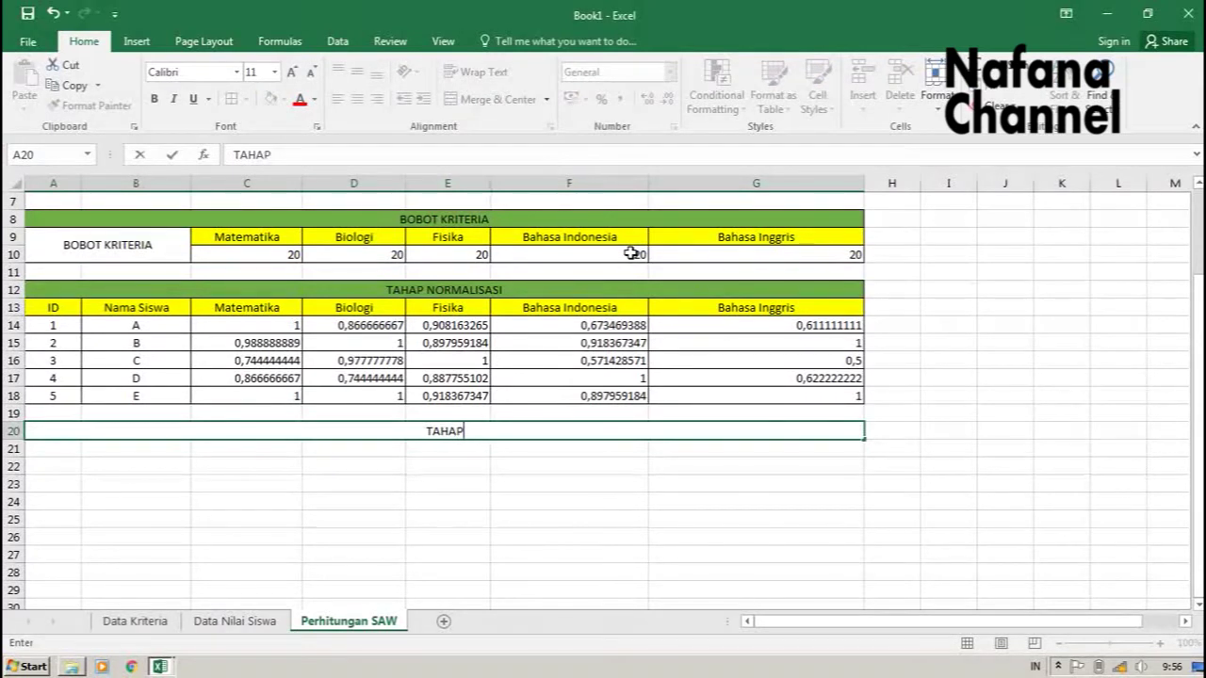
type(" PE")
type("RANKING")
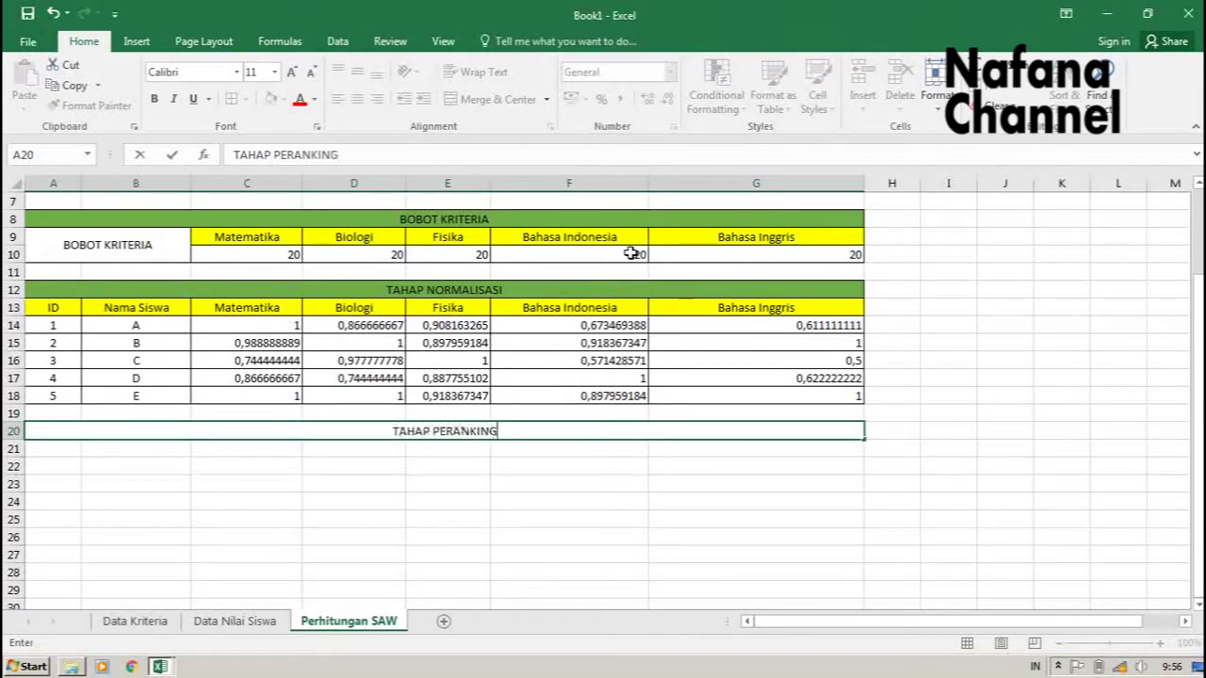
type("AN")
key("Return")
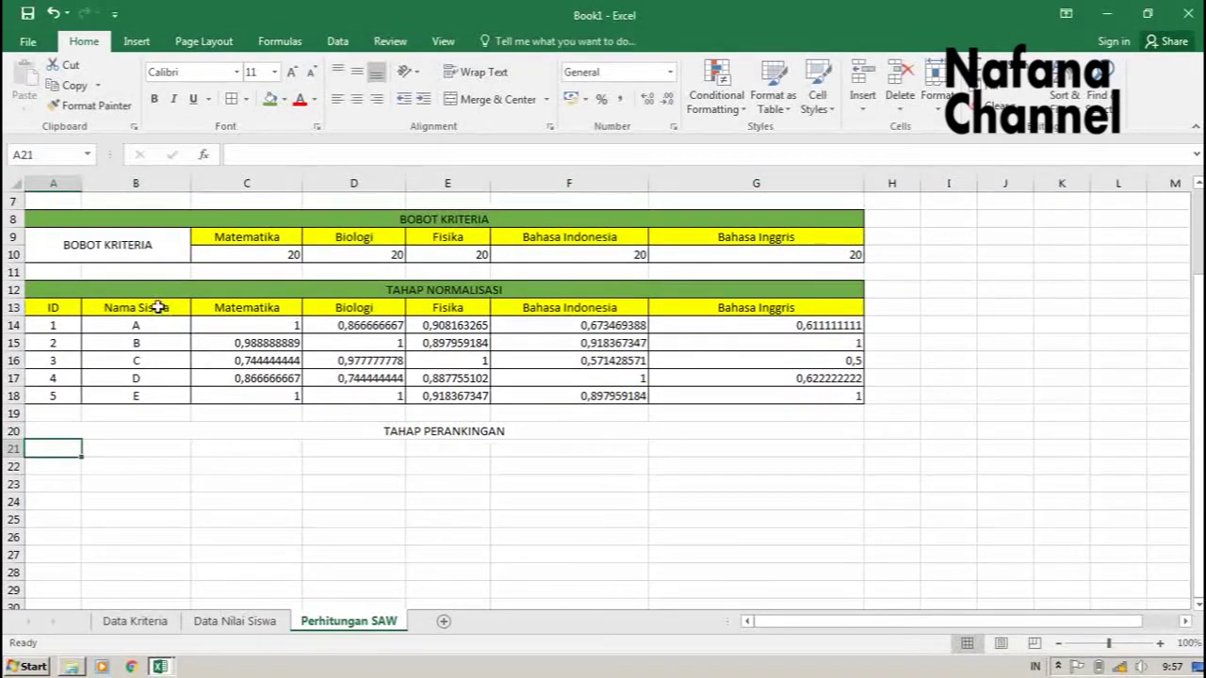
Copy the student scores table A1:G6 into rows 21–26.
left_click_drag(51, 307, 347, 351)
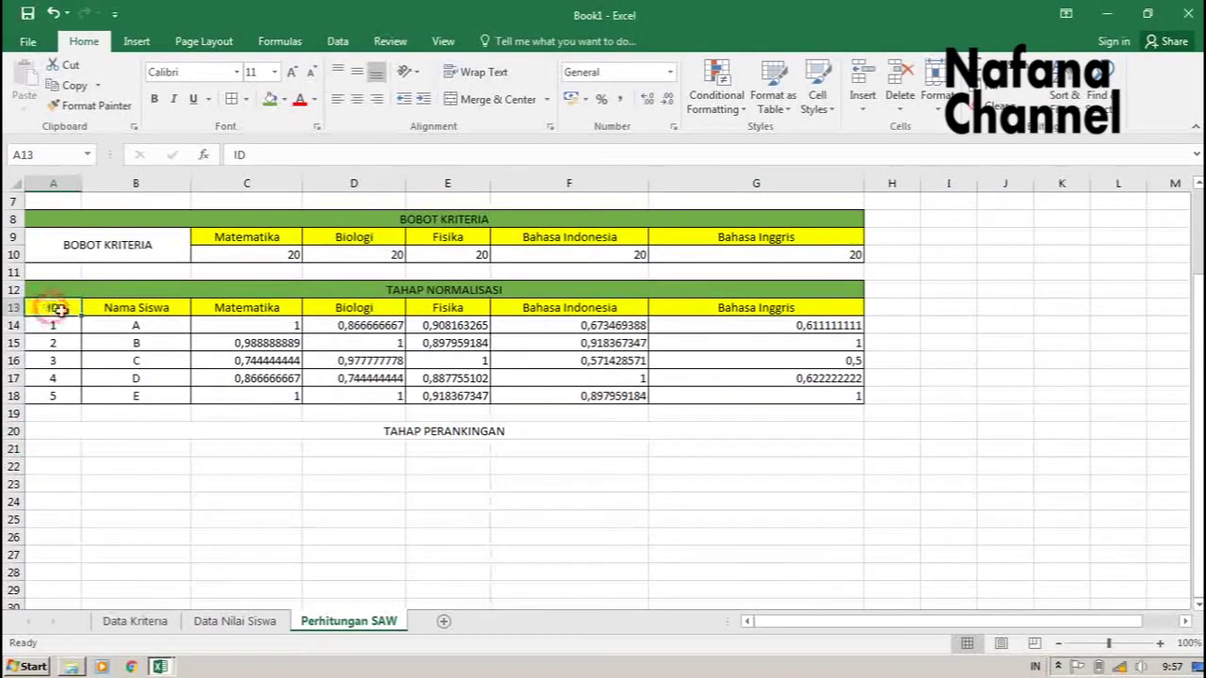
scroll(342, 353, "up", 2)
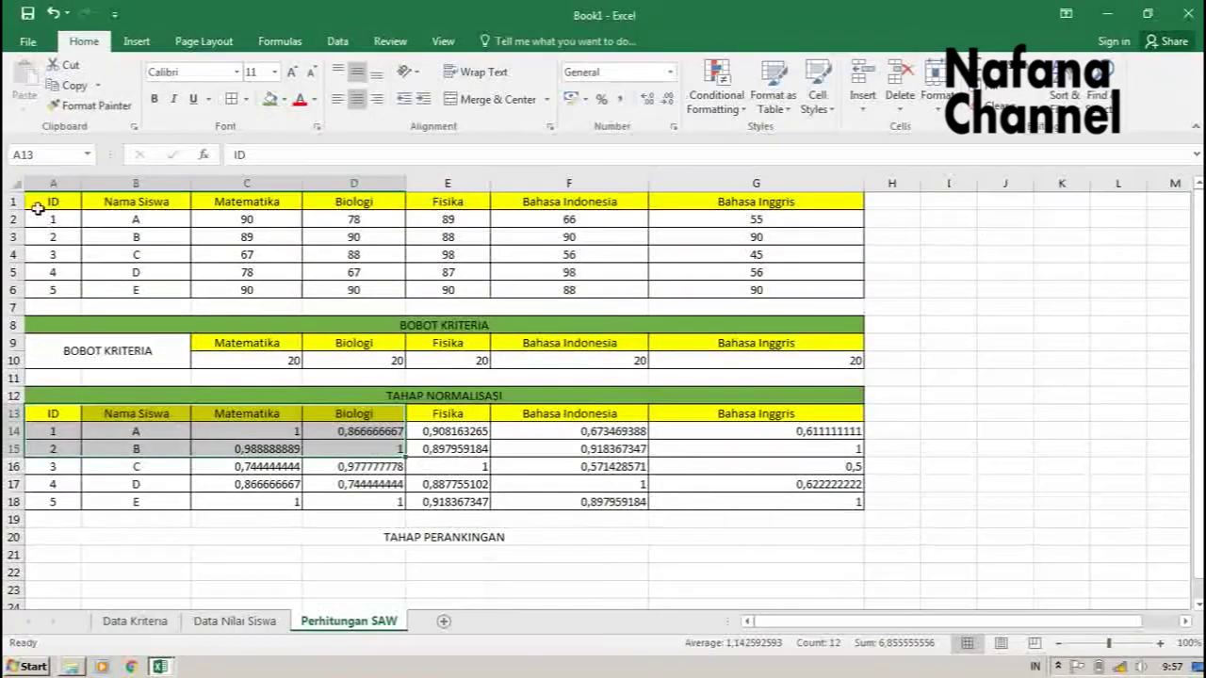
left_click_drag(37, 202, 759, 289)
key("ctrl+c")
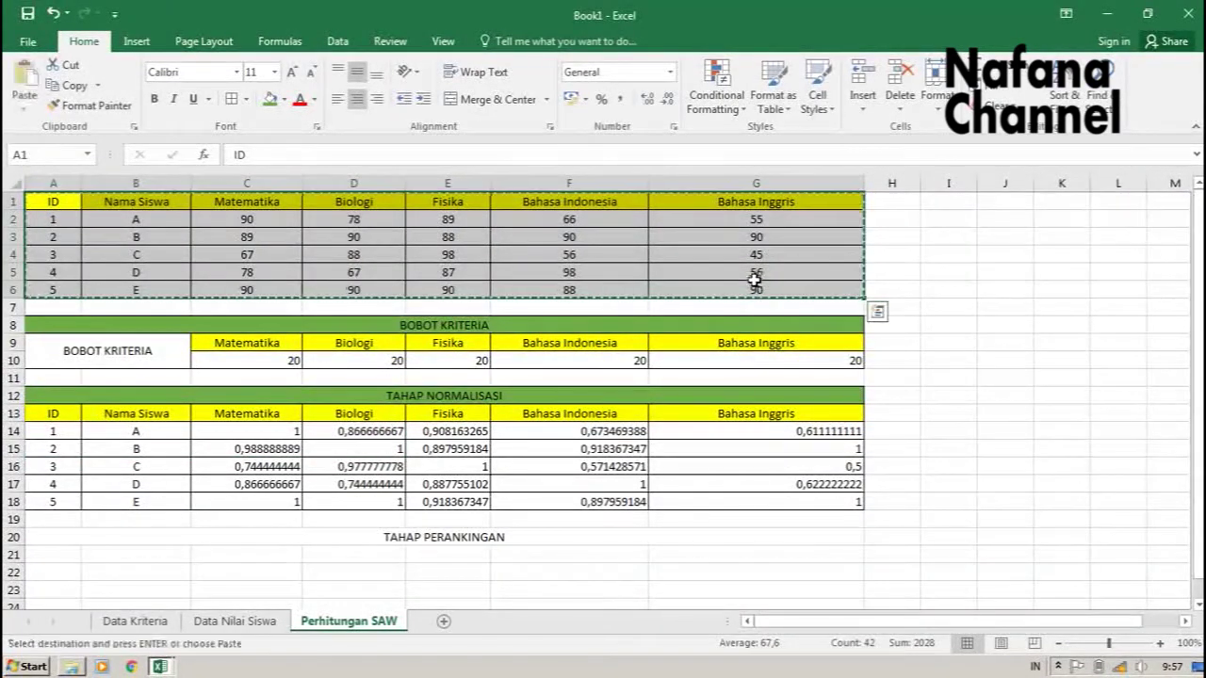
scroll(493, 377, "down", 2)
left_click_drag(49, 448, 754, 511)
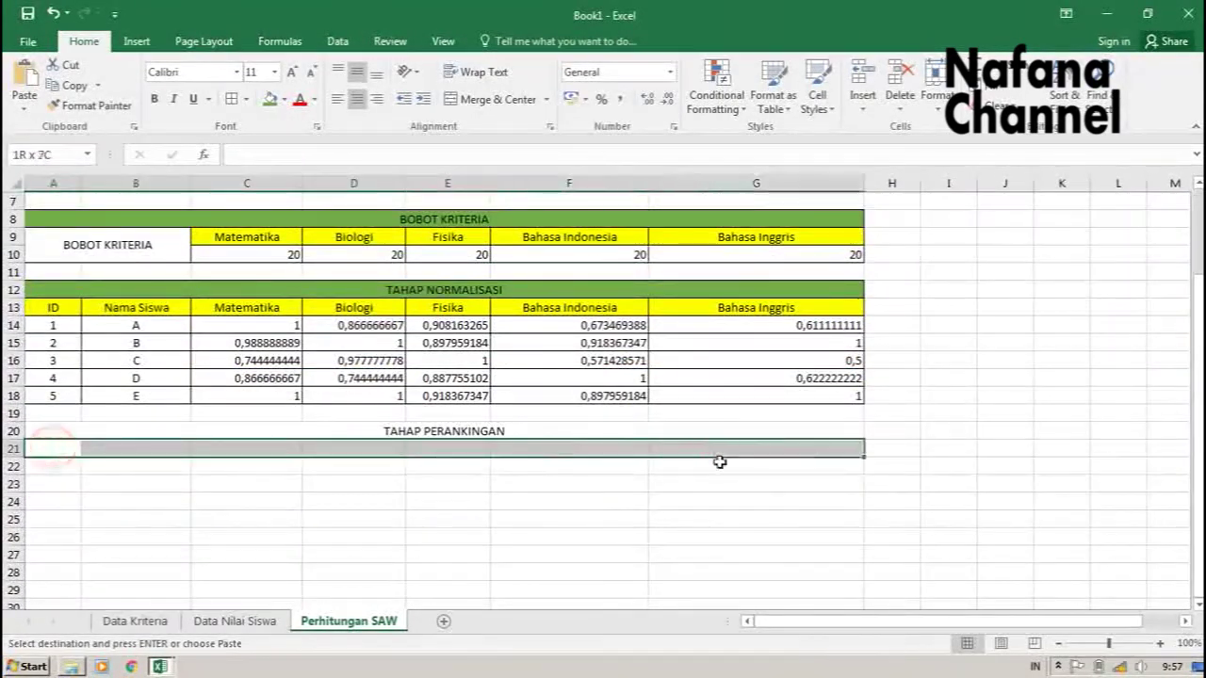
key("Return")
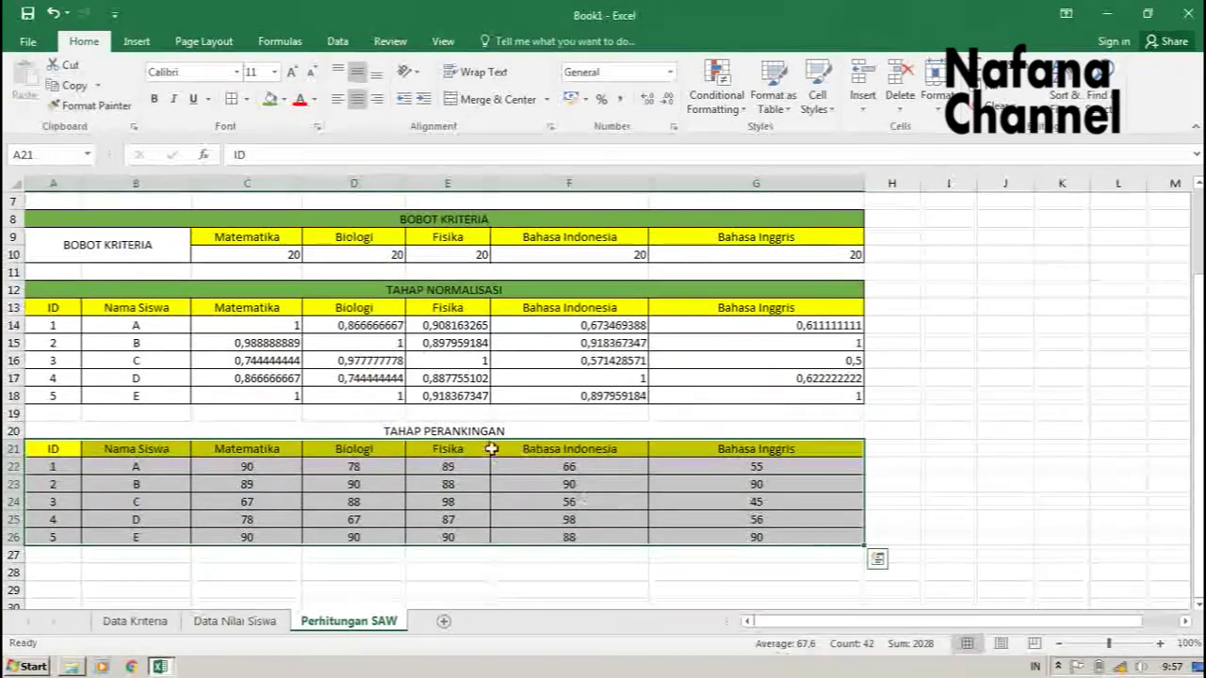
Fill the TAHAP PERANKINGAN title cell green.
left_click_drag(487, 425, 754, 537)
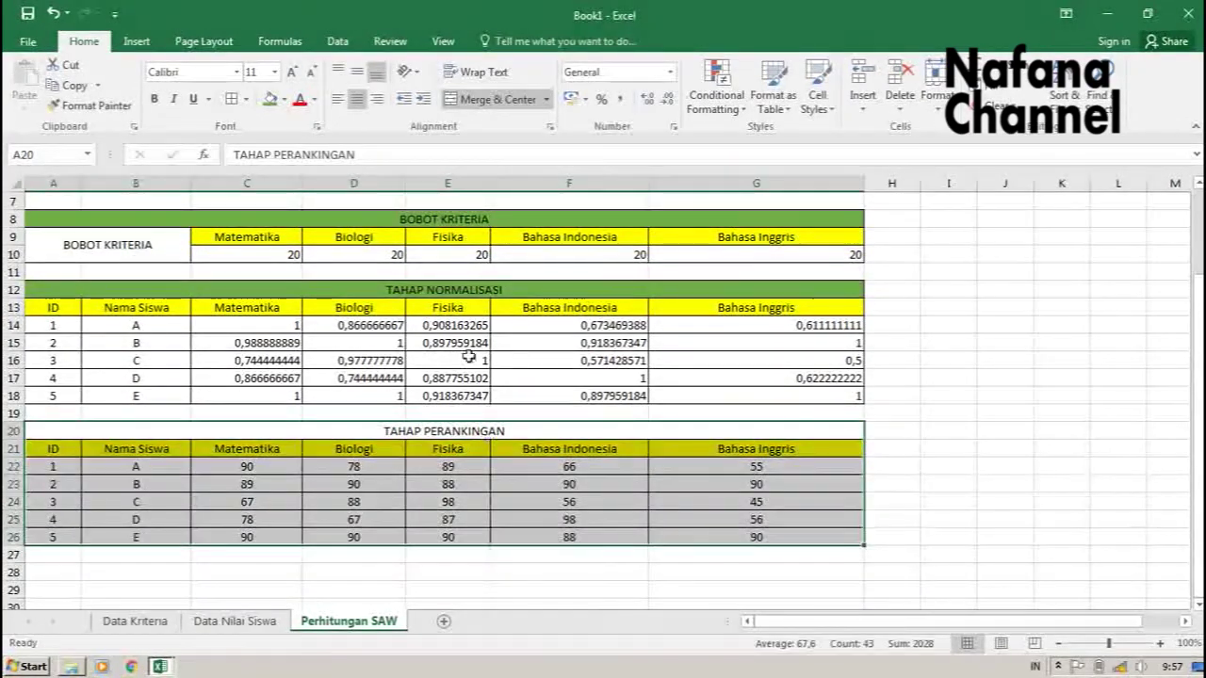
left_click(390, 434)
left_click(270, 98)
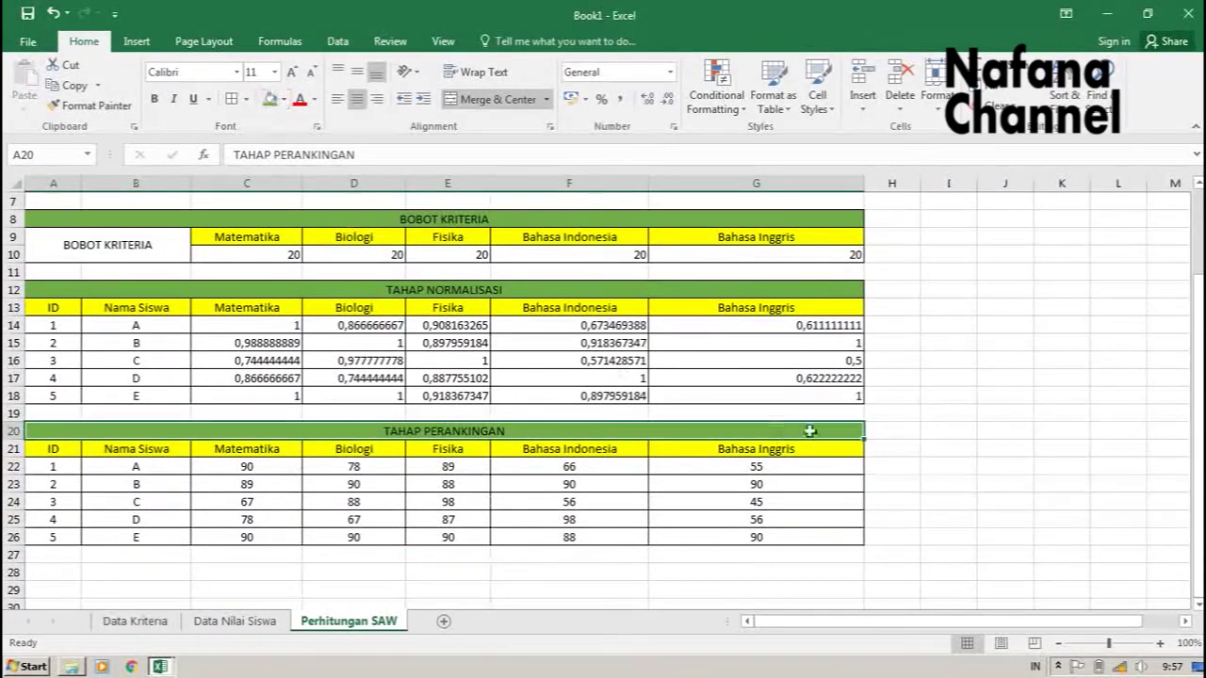
left_click(891, 485)
Add headers 'Hasil SAW' in H21 and 'Rangking' in I21.
left_click(884, 450)
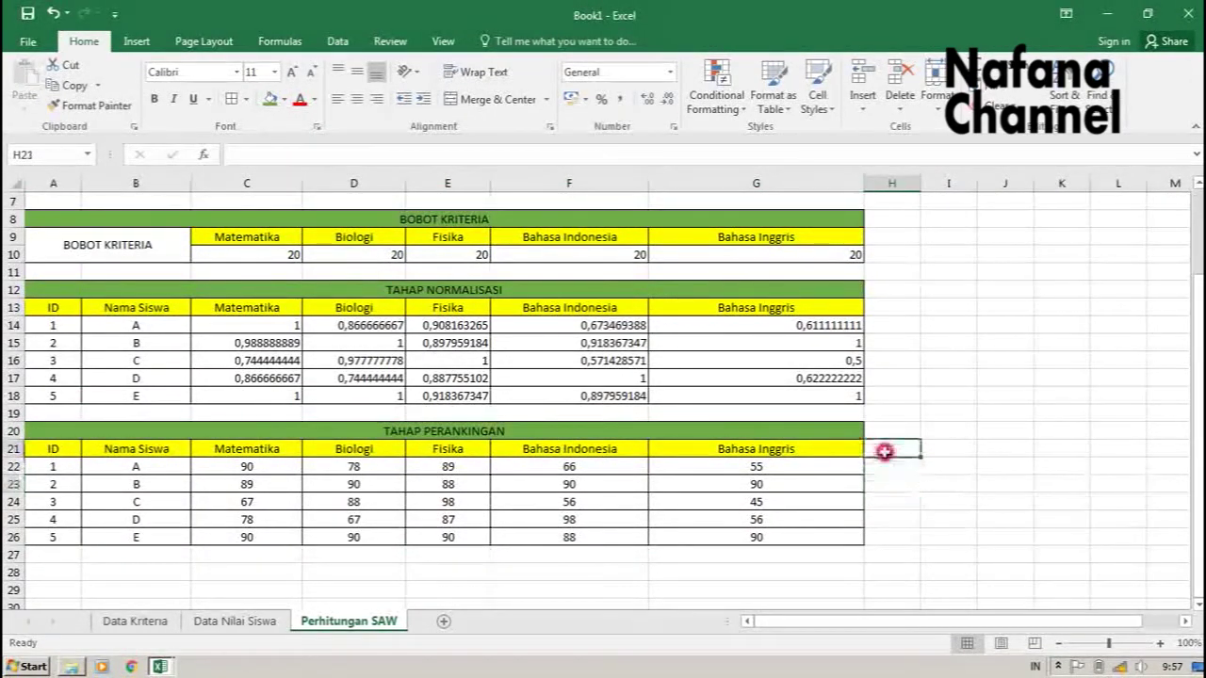
type("Hasi")
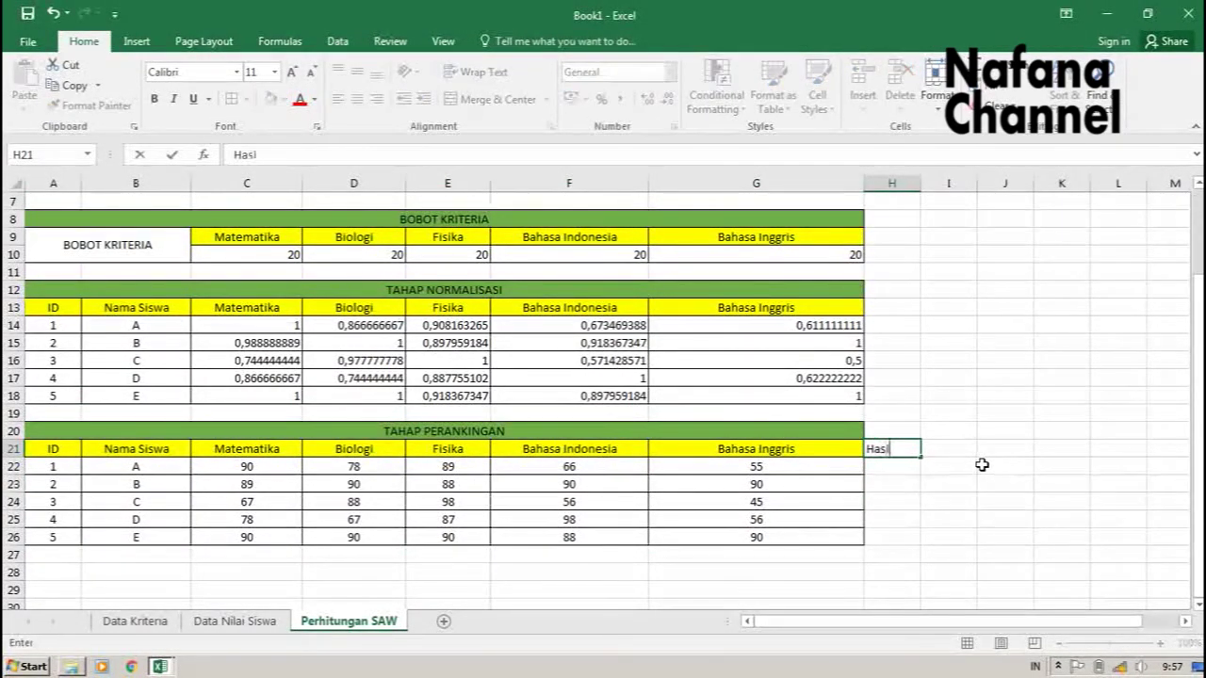
type("l SAW")
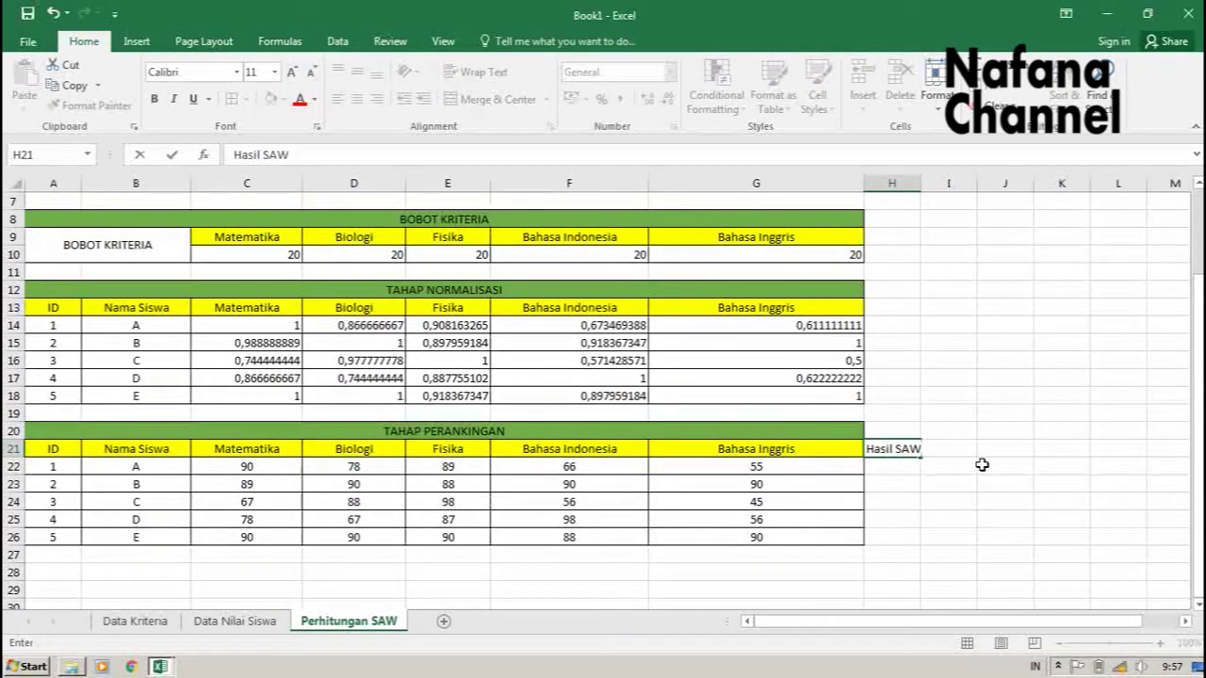
key("Tab")
type("RA")
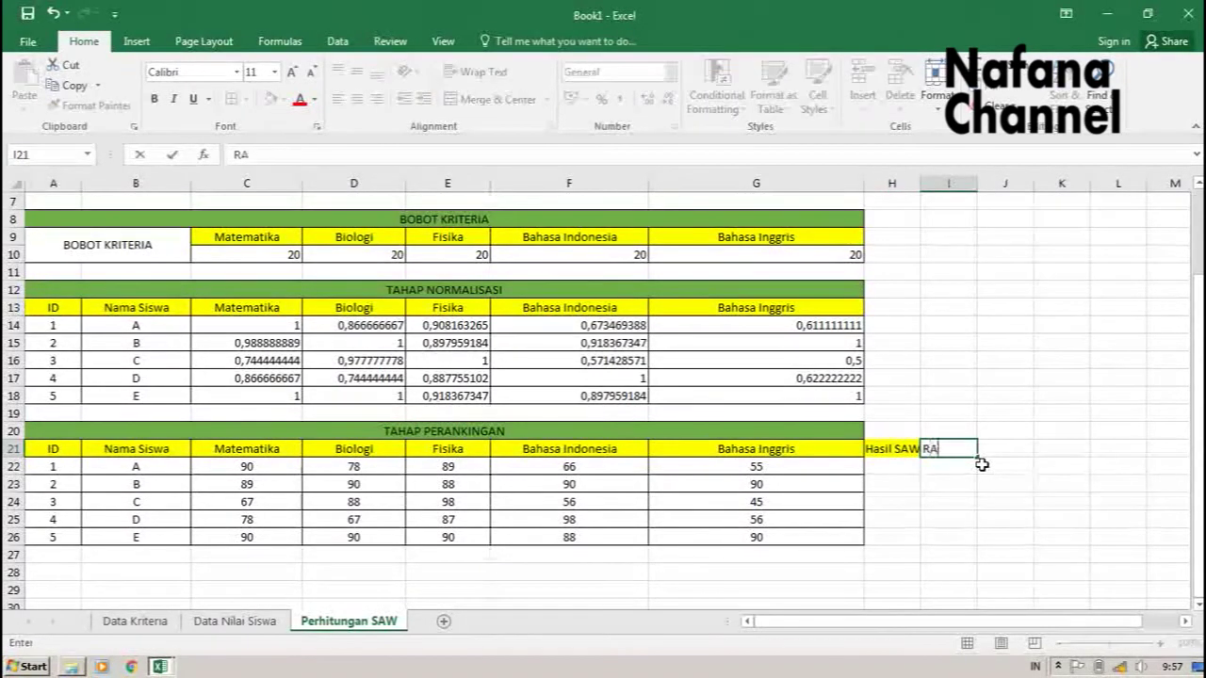
type("NKING")
key("BackSpace")
key("BackSpace")
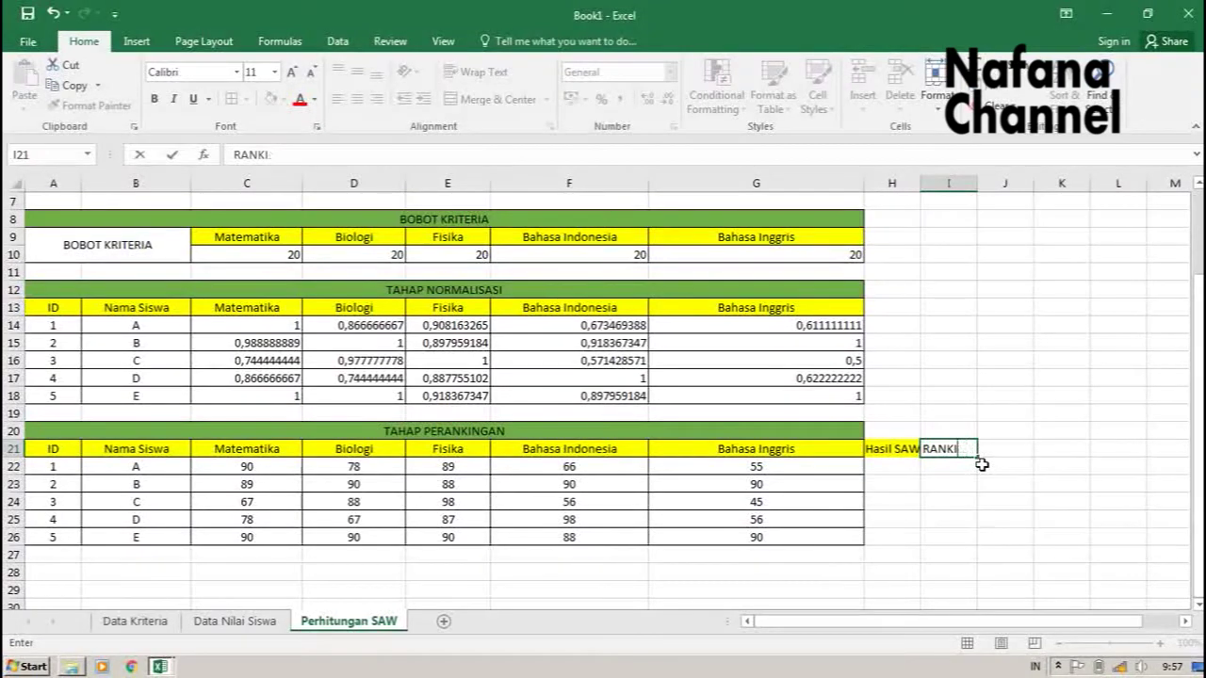
key("BackSpace")
type("angking")
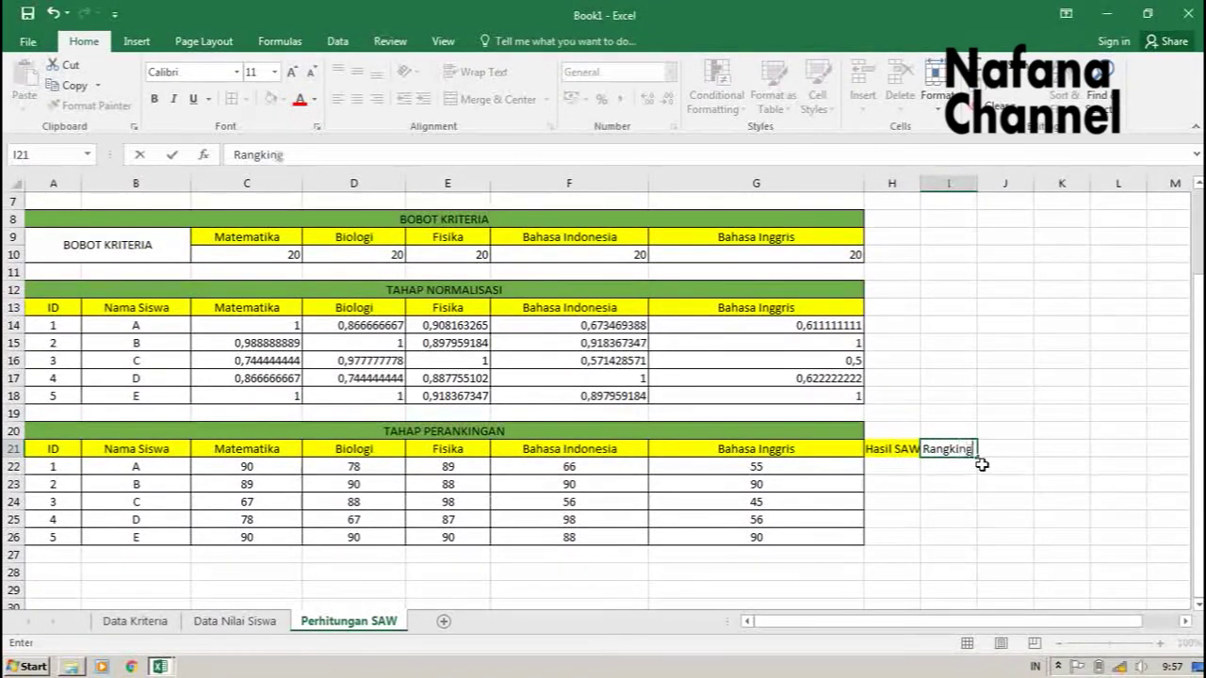
key("Return")
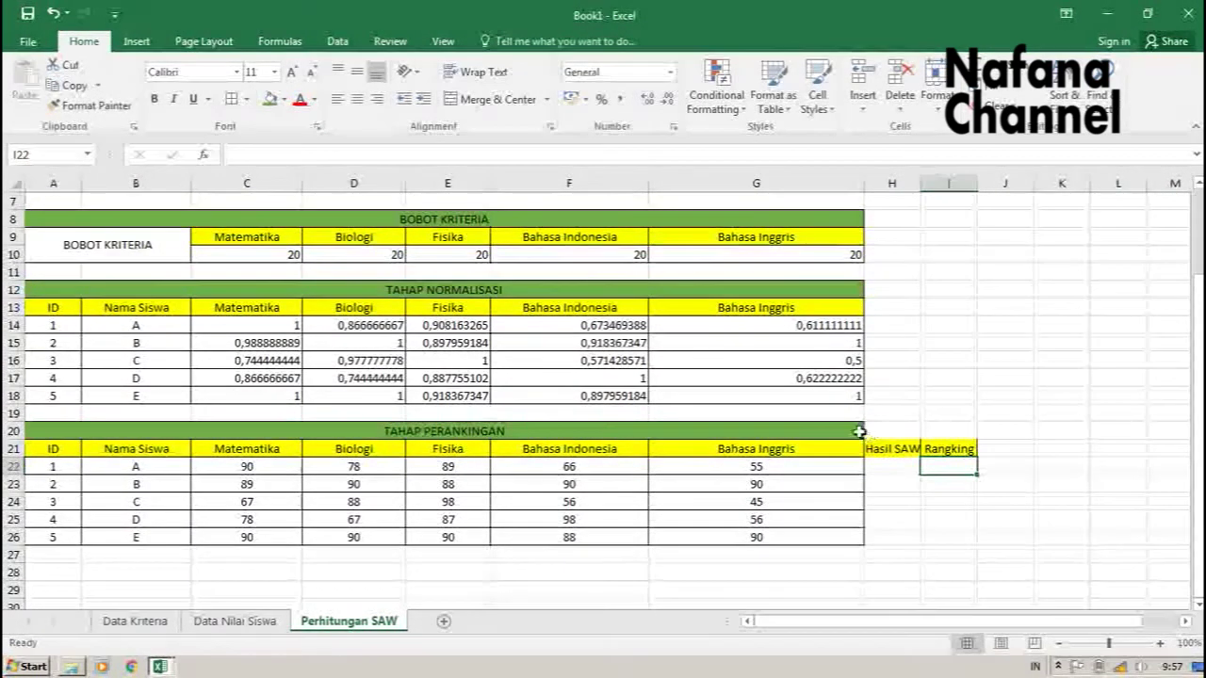
Merge the title across columns A to I and widen column H for Hasil SAW.
left_click_drag(136, 430, 934, 430)
left_click(498, 100)
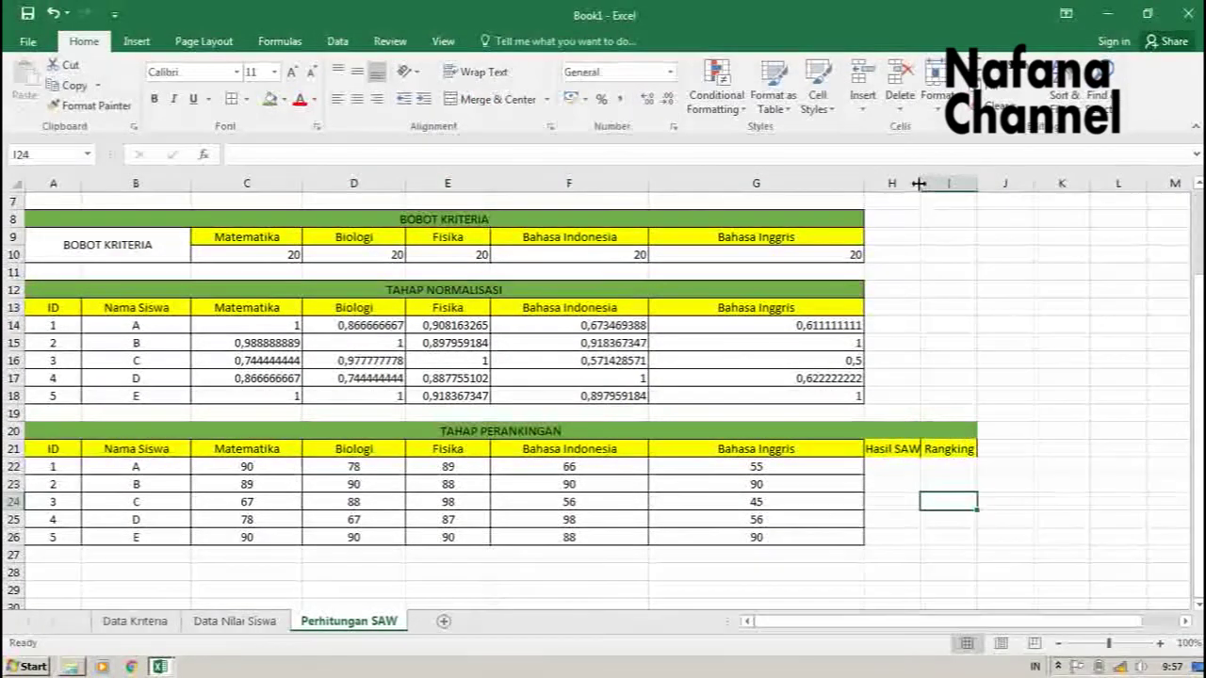
left_click_drag(919, 183, 1031, 186)
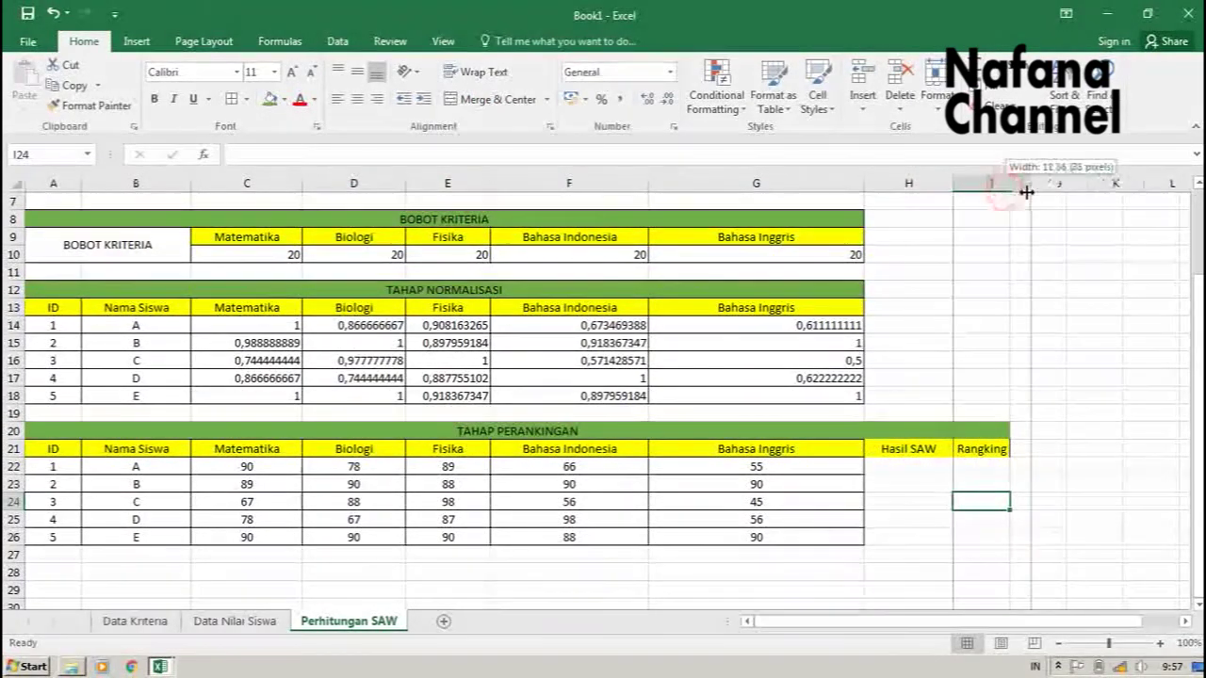
left_click(912, 463)
key("ctrl+a")
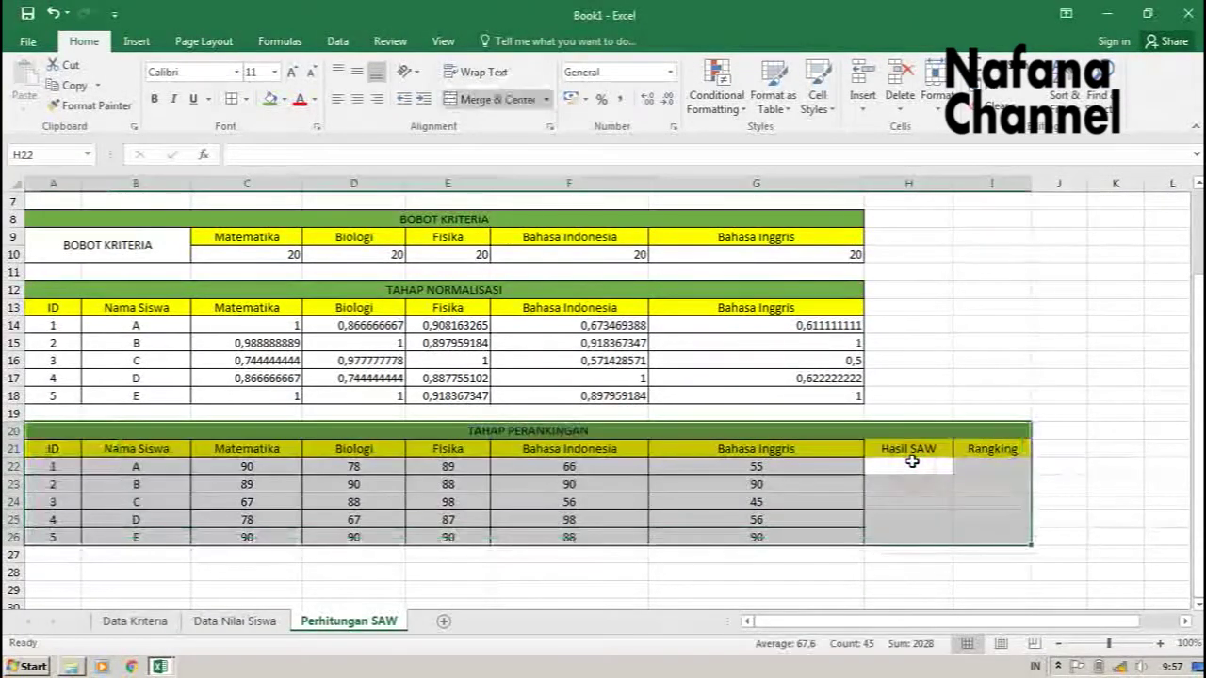
left_click(1163, 496)
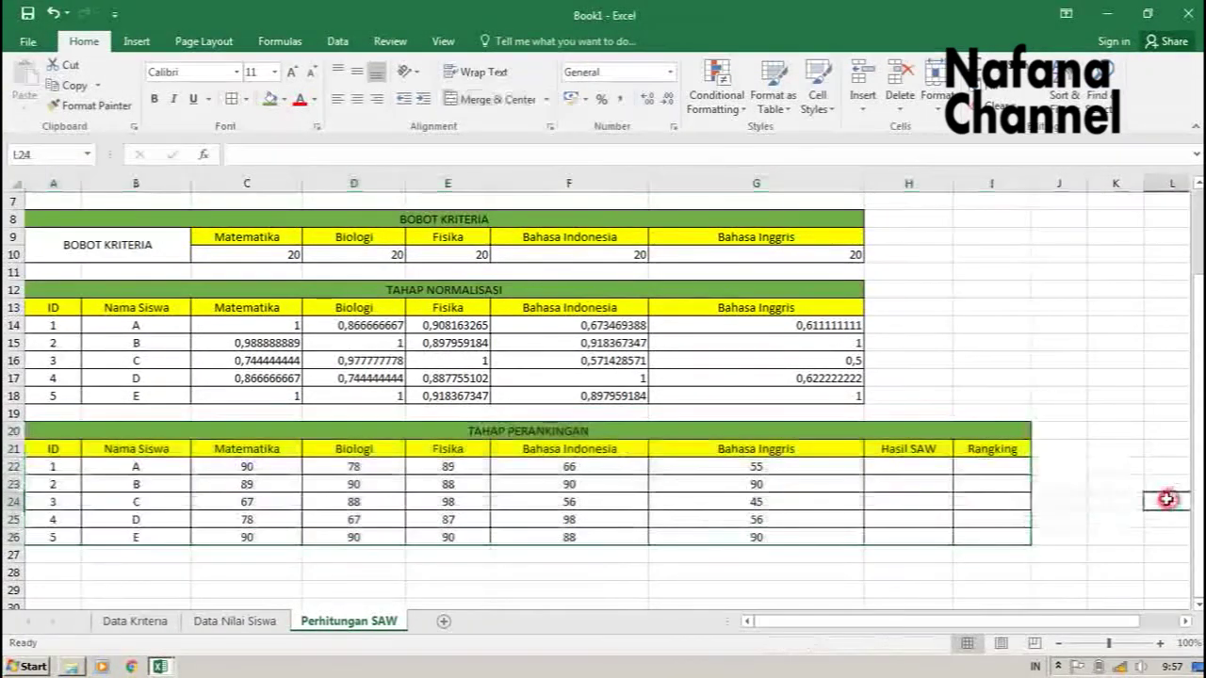
left_click(929, 468)
scroll(1165, 463, "up", 1)
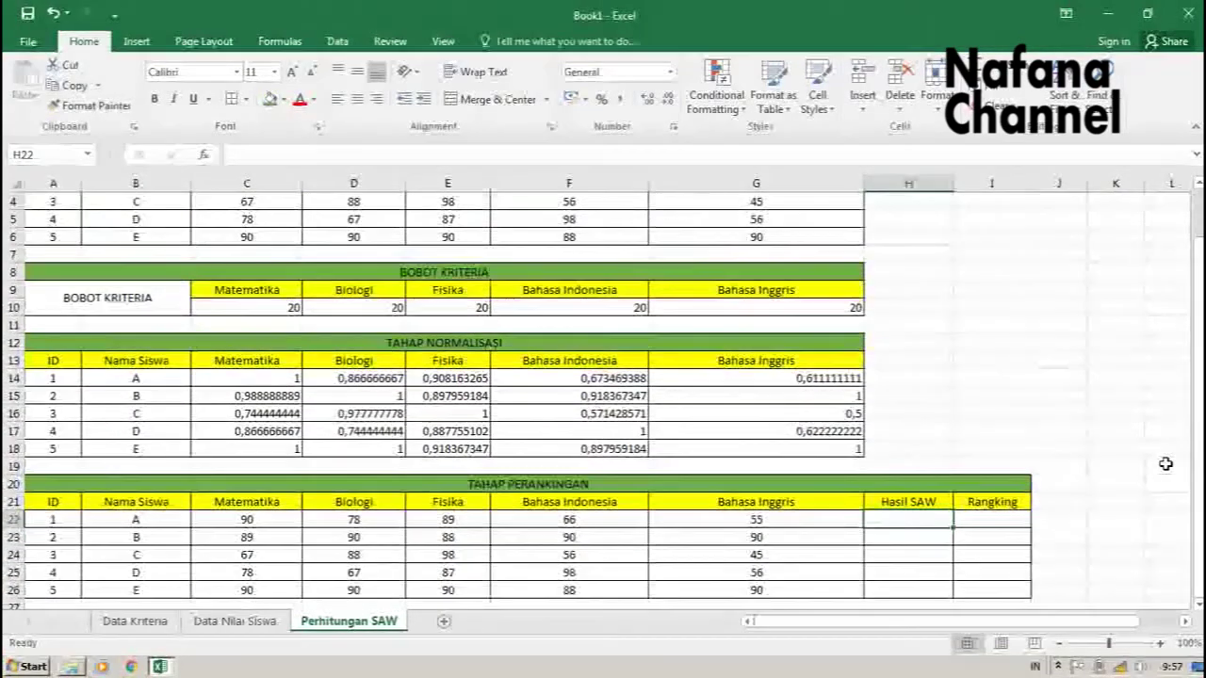
scroll(1166, 463, "down", 1)
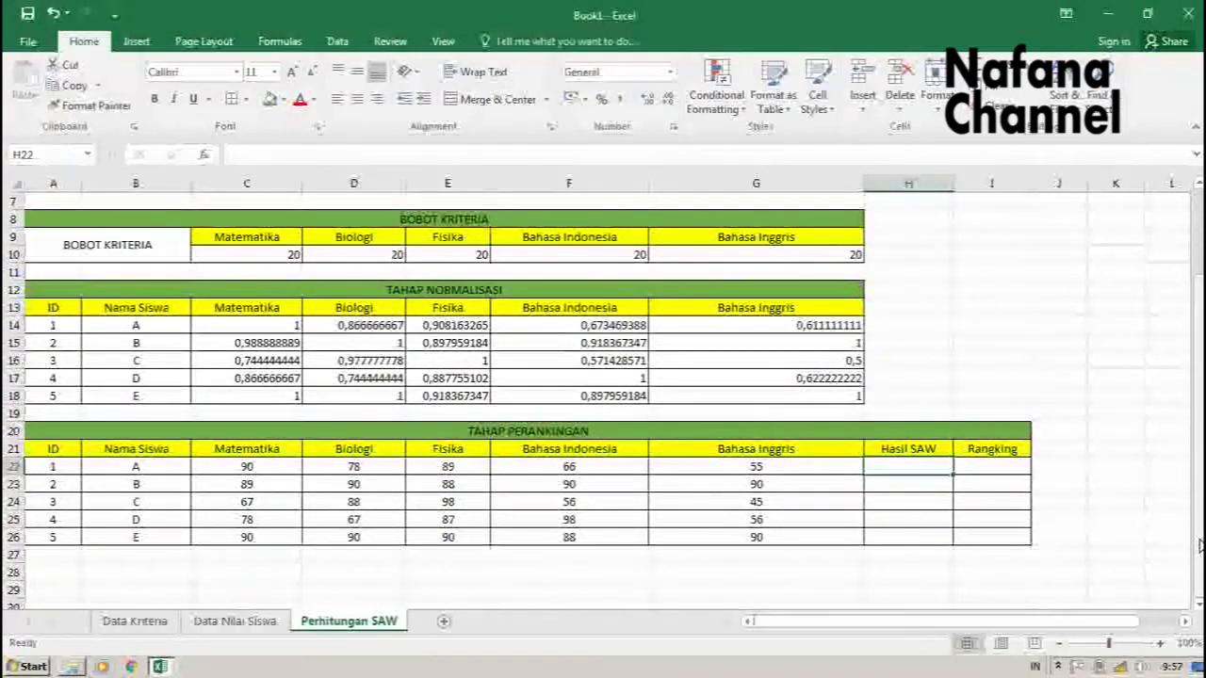
Start H22's Hasil SAW formula with the Matematika and Biologi terms (C14*C10)+(D14*D10.
type("=(")
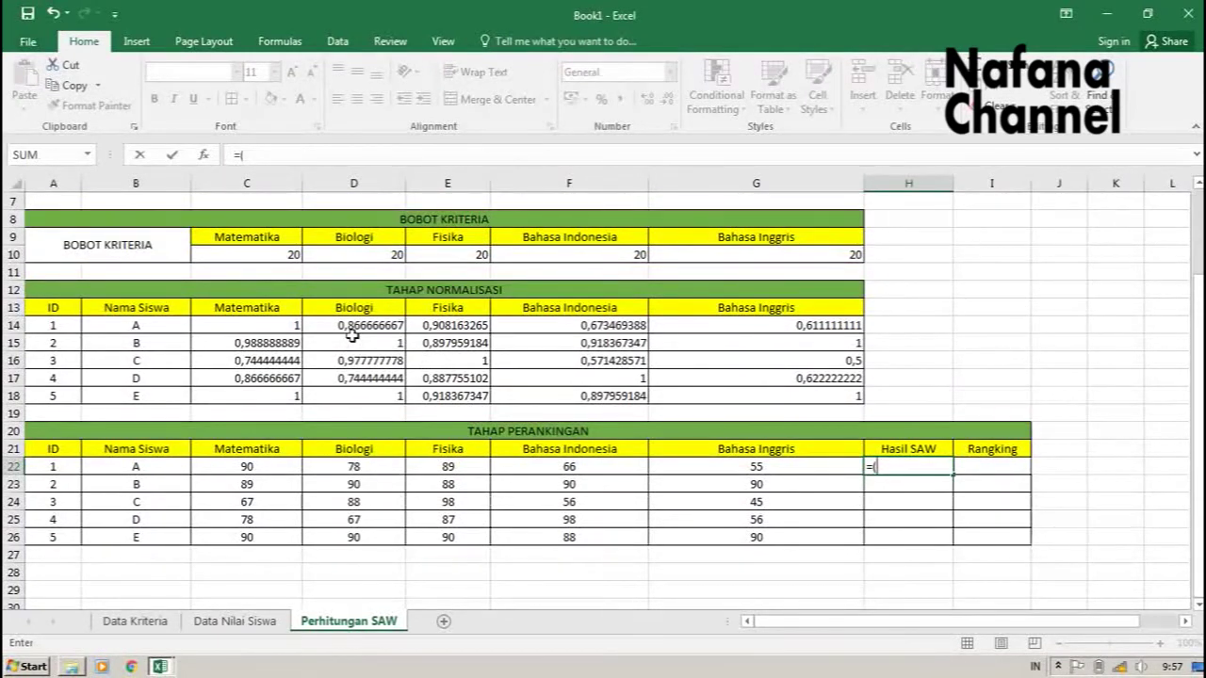
left_click(283, 326)
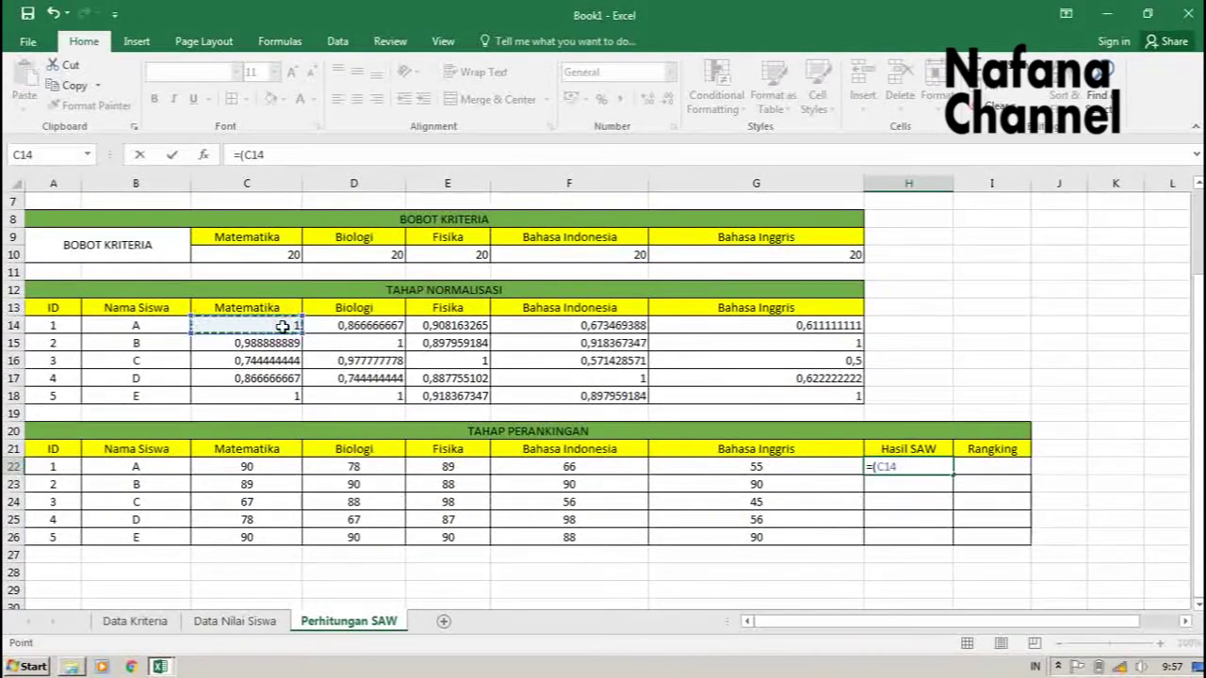
type("*")
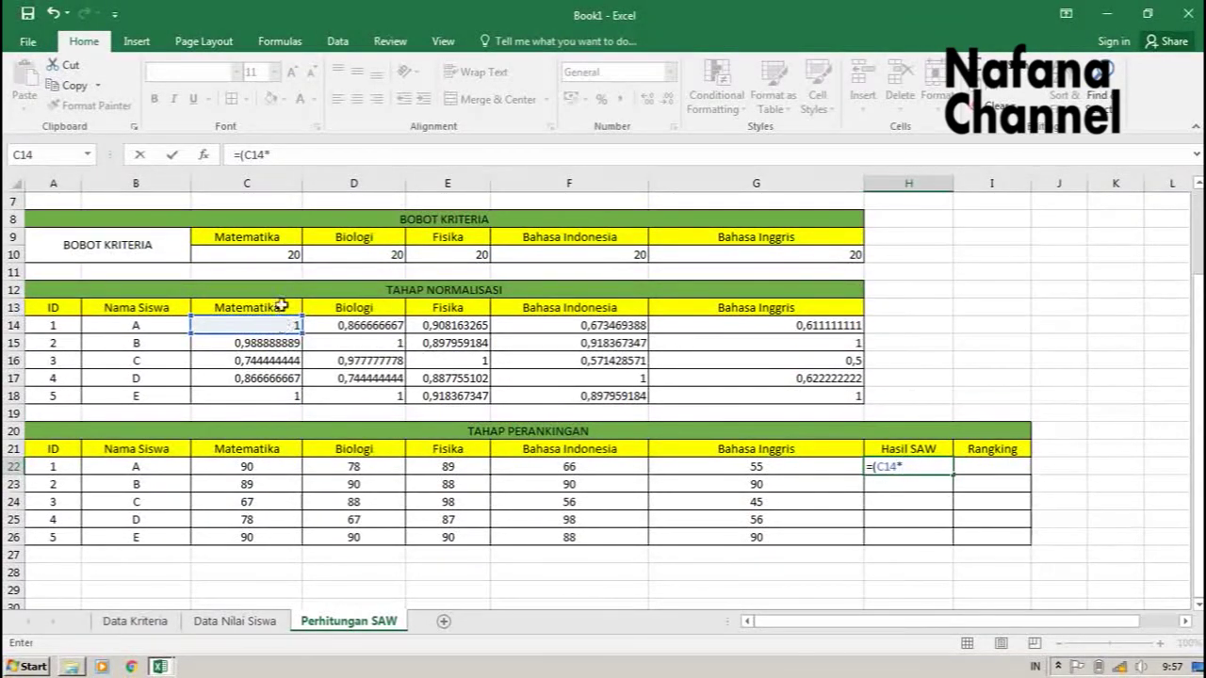
left_click(281, 254)
type(")")
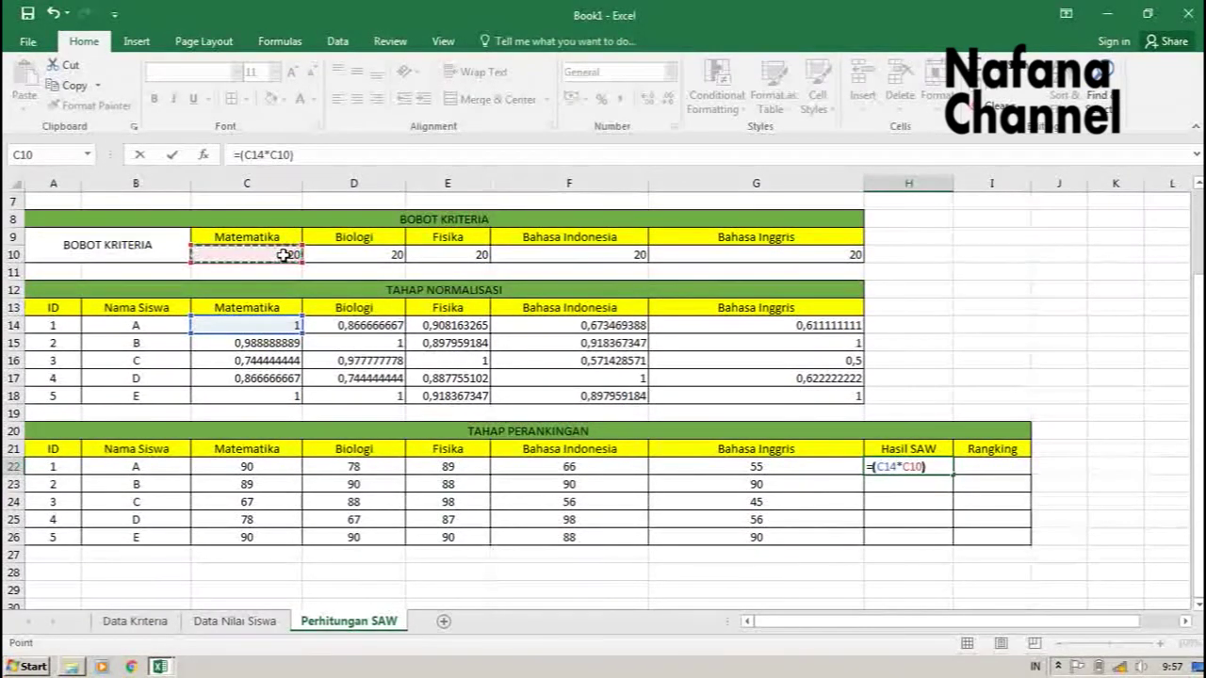
type("+")
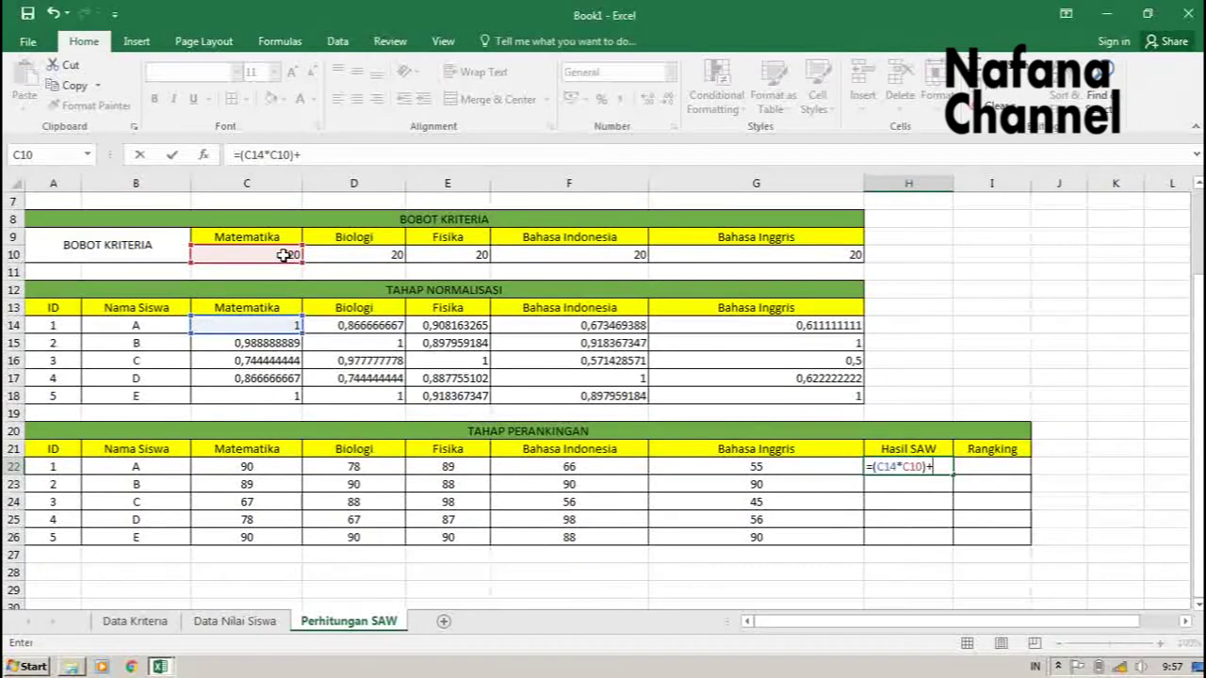
type("((")
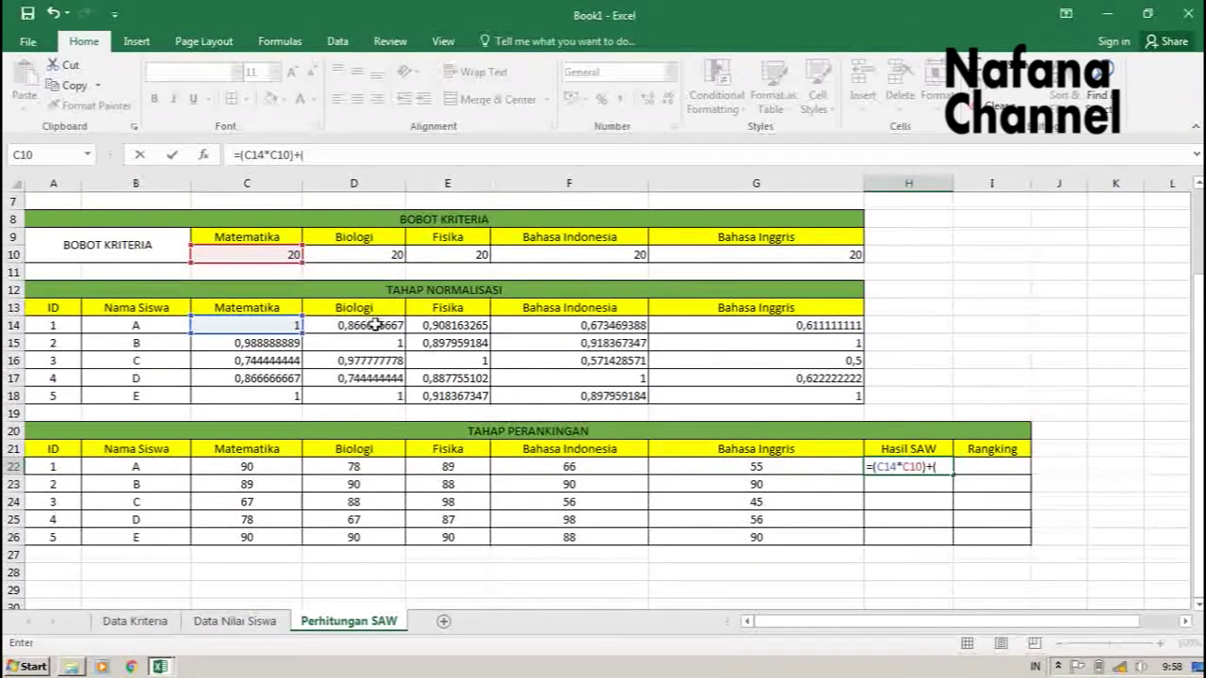
left_click(375, 324)
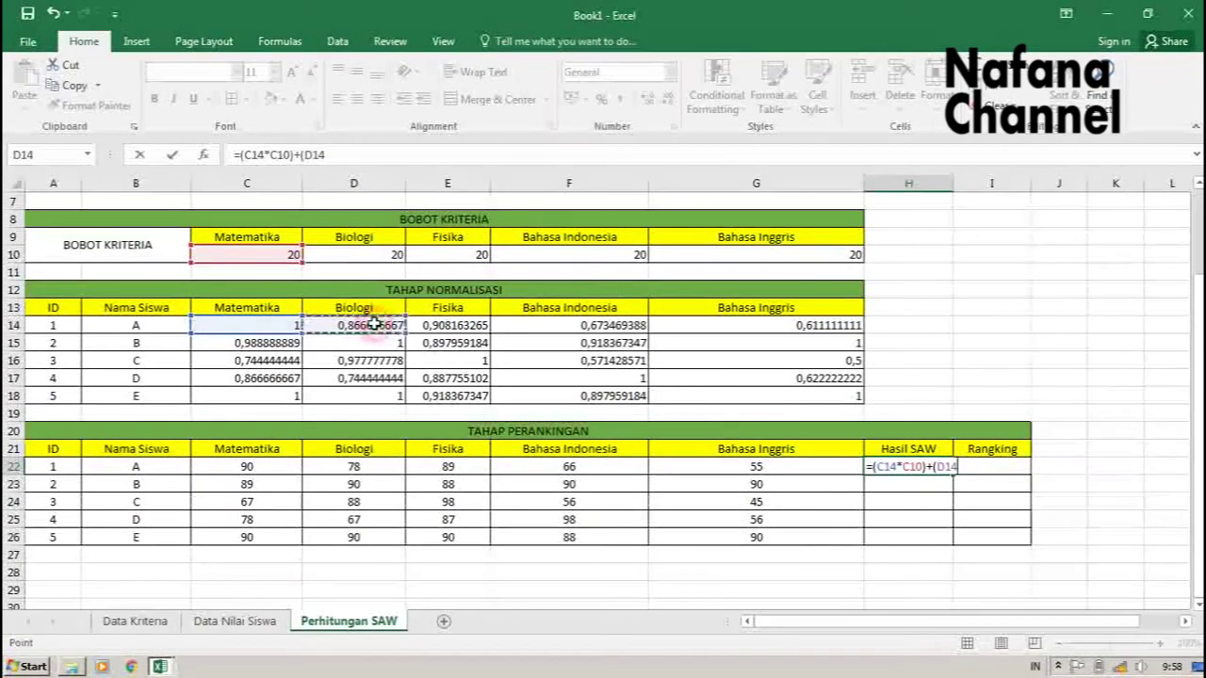
type("*")
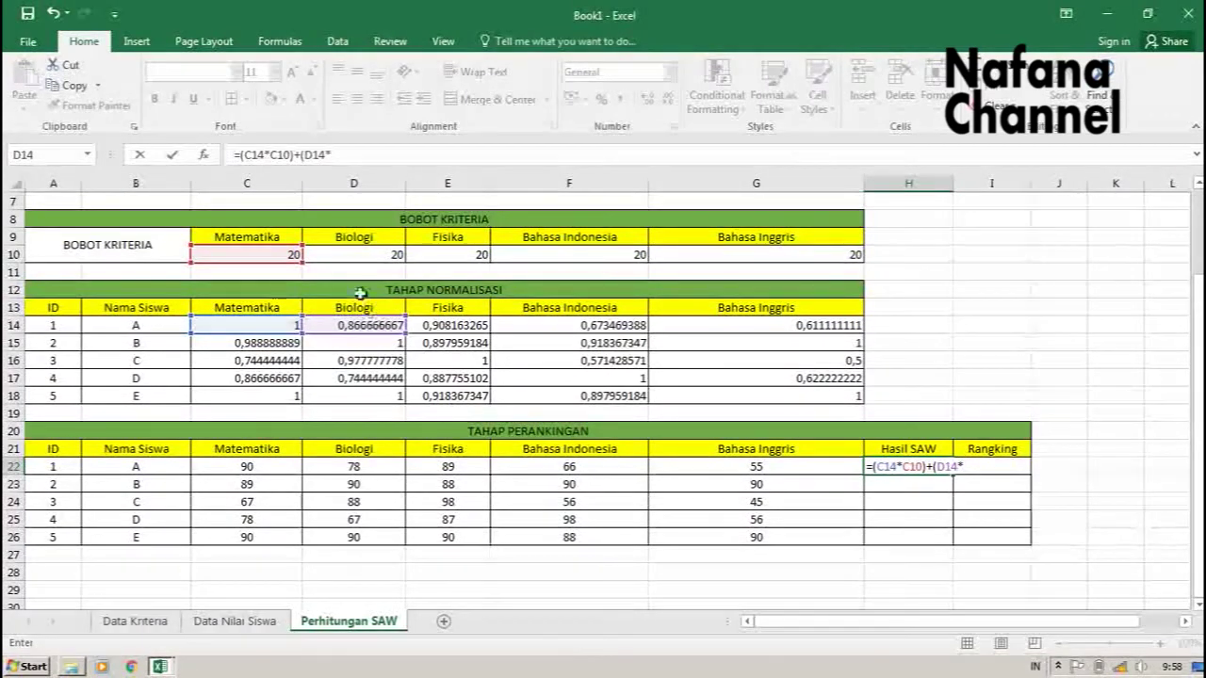
left_click(351, 257)
Extend the formula with the Fisika, Bahasa Indonesia and Bahasa Inggris terms E14*E10, F14*F10, G14*G10.
type(")")
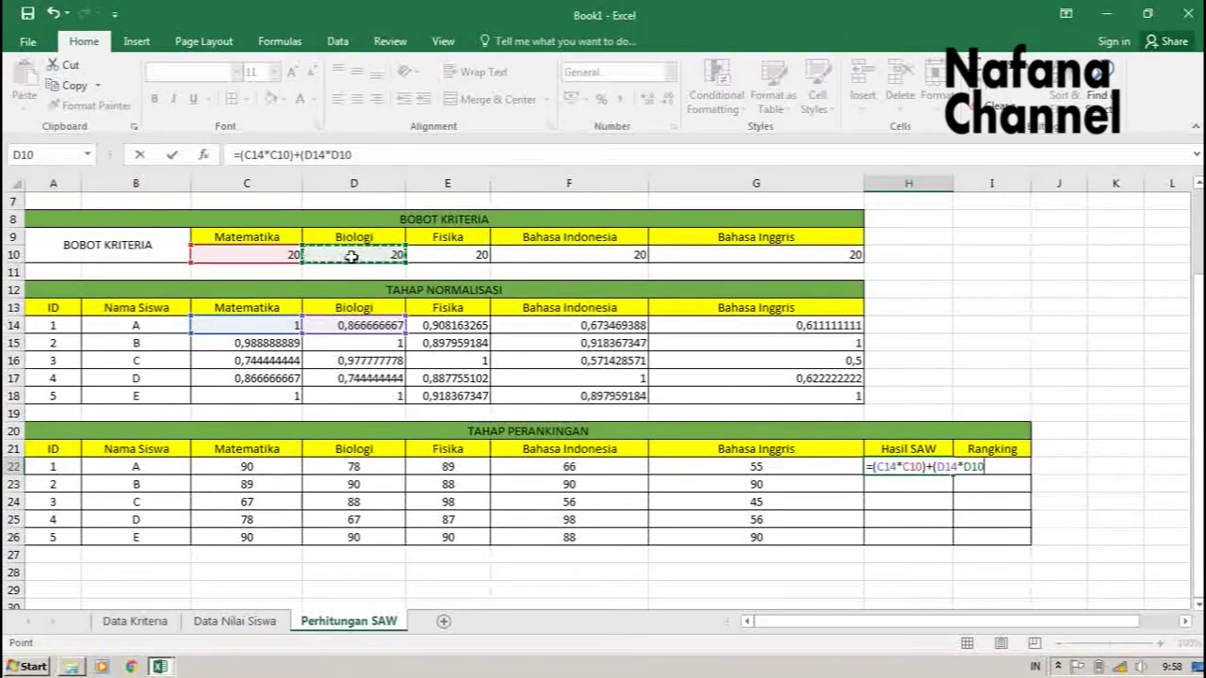
type("+")
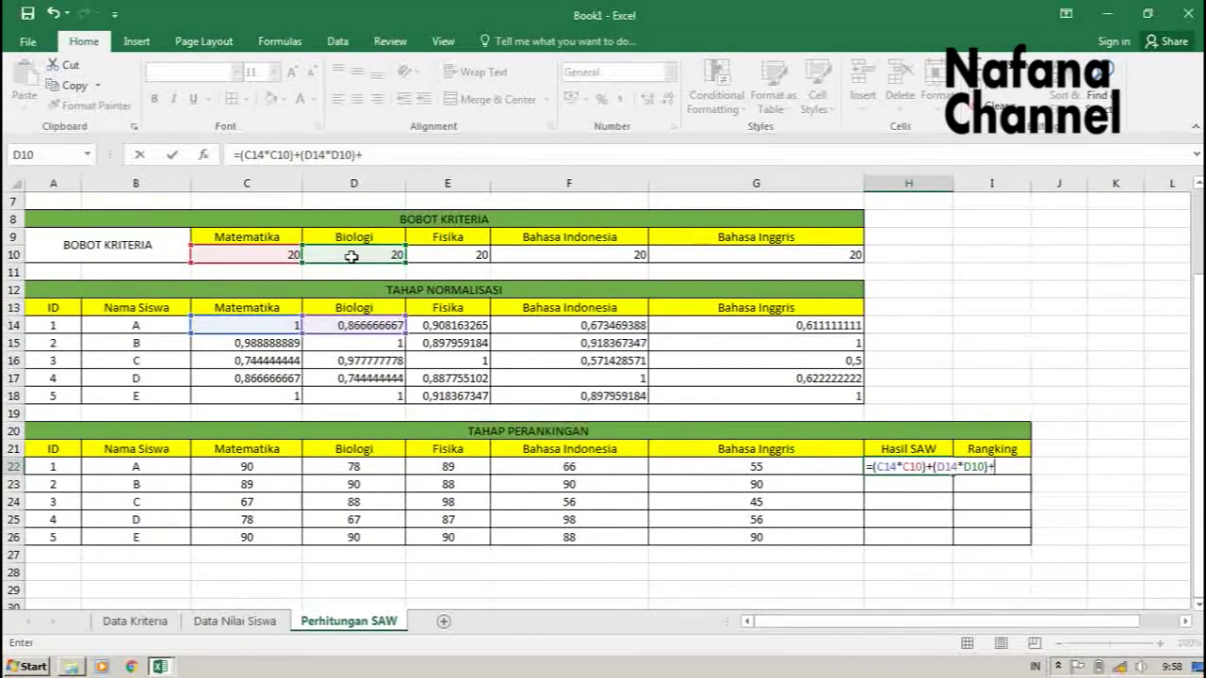
type("(")
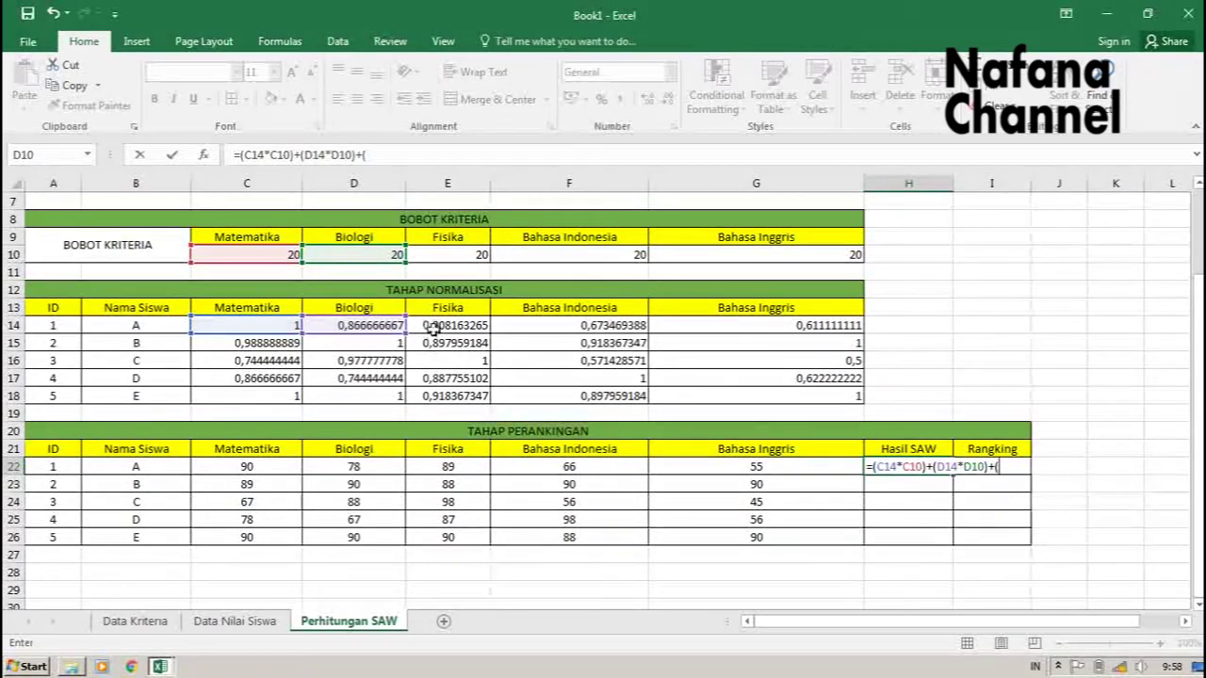
left_click(431, 327)
type("*")
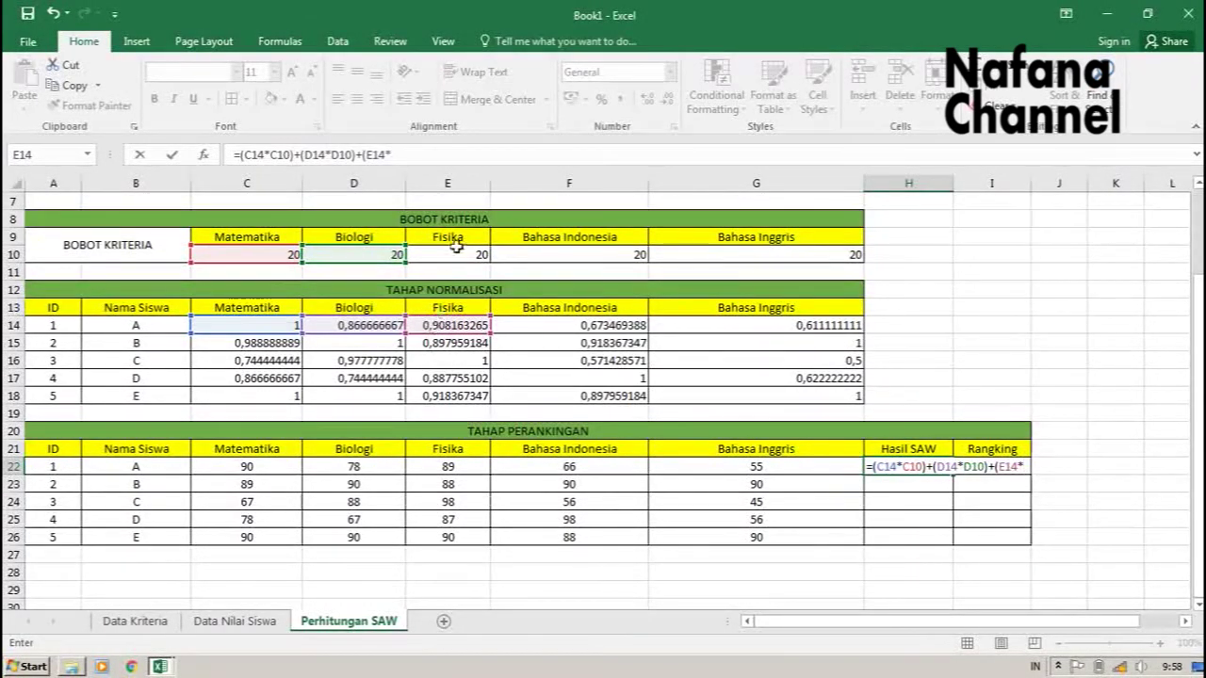
left_click(458, 254)
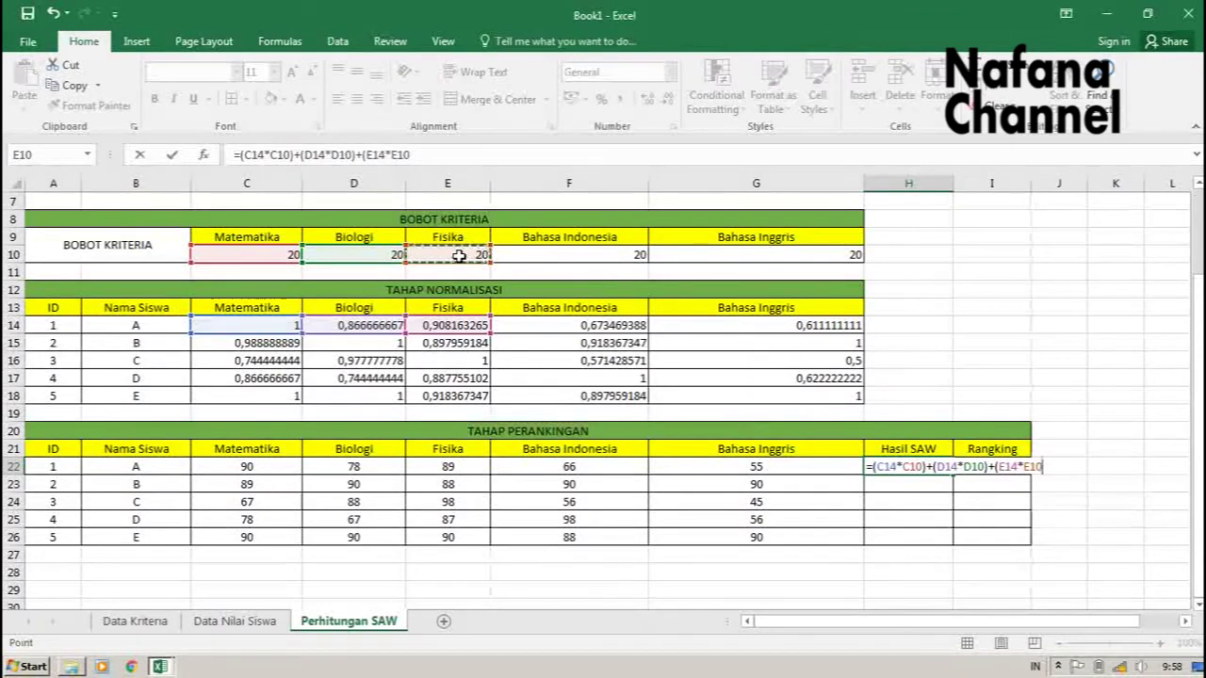
type(")+(")
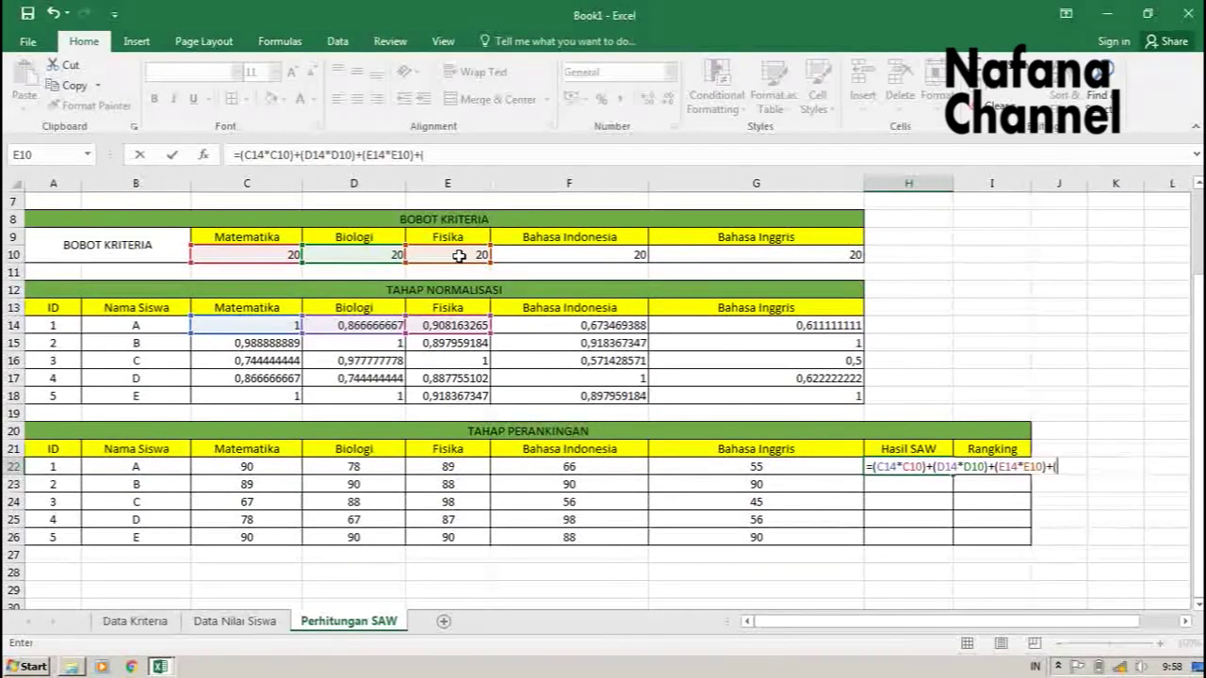
left_click(582, 325)
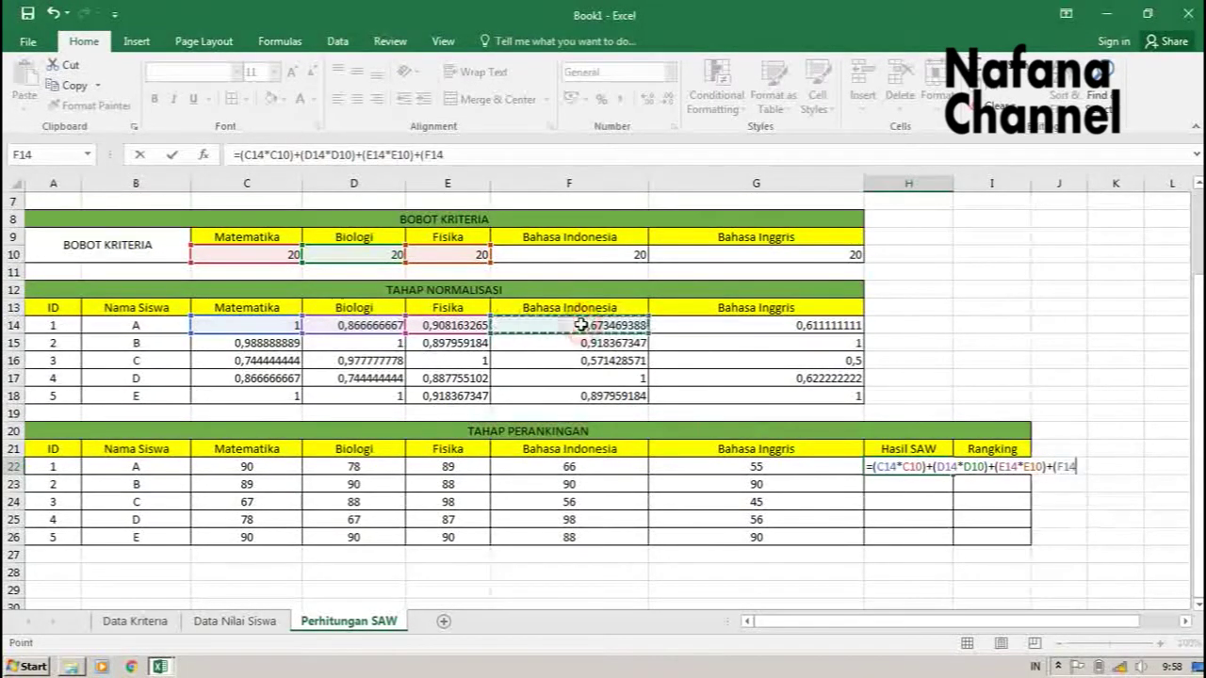
type("*")
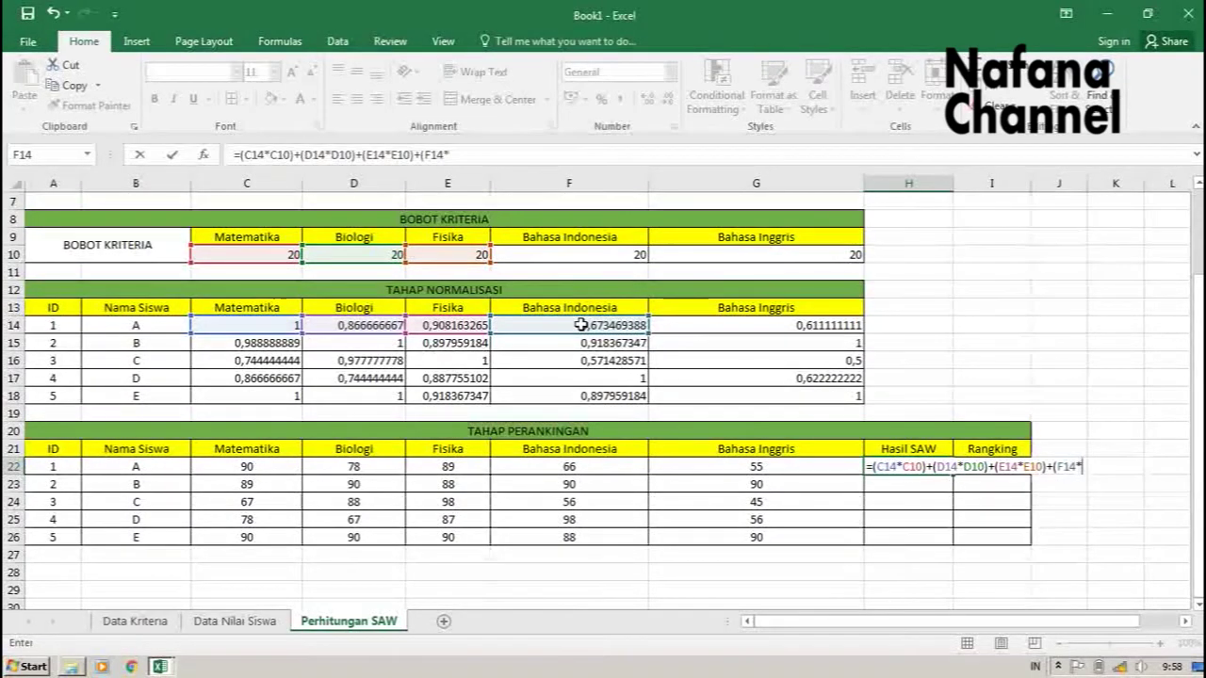
left_click(589, 255)
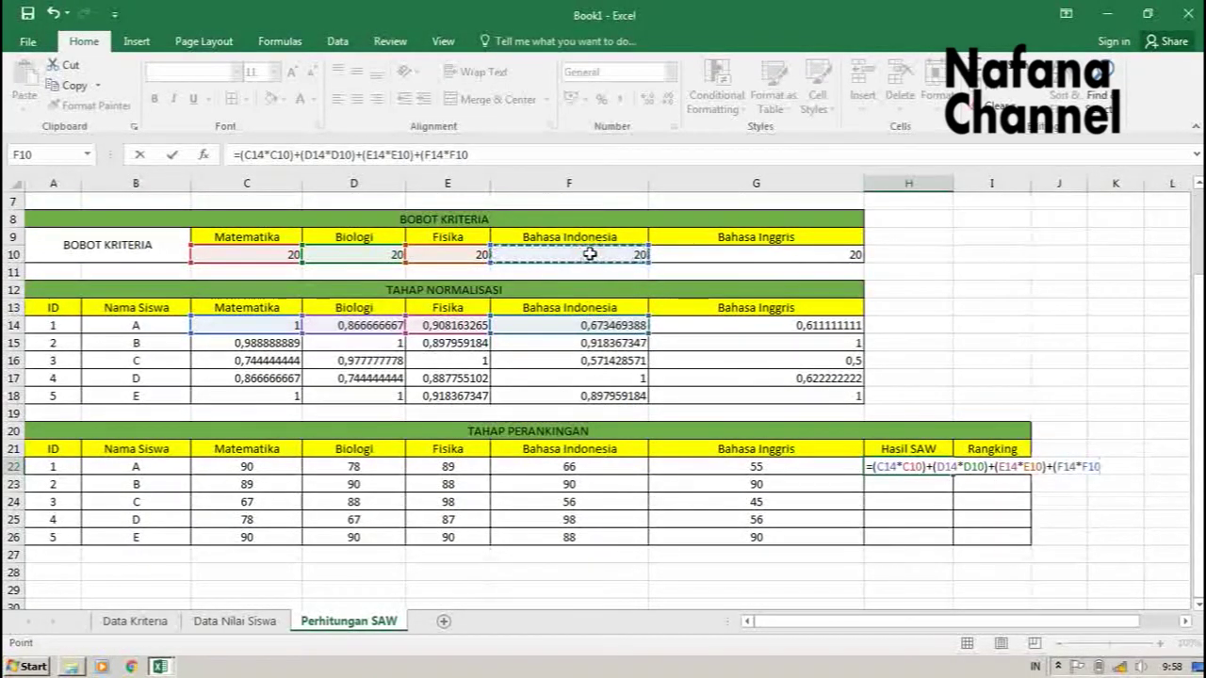
type(")+(")
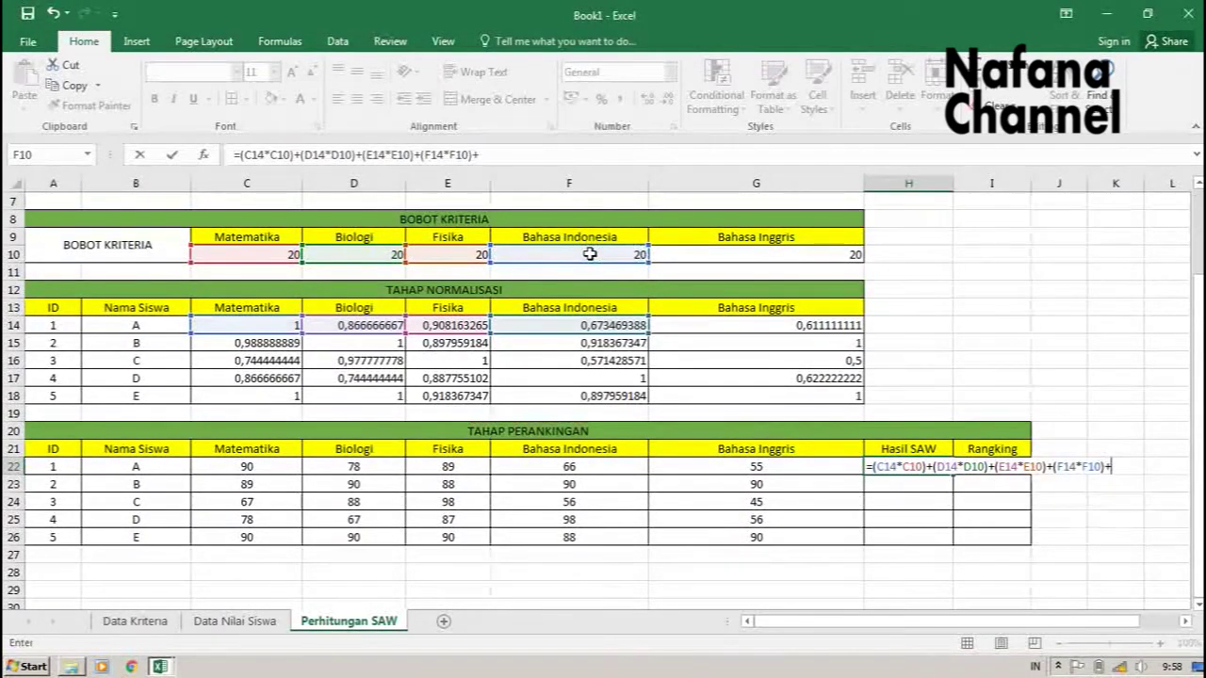
left_click(806, 324)
type("*")
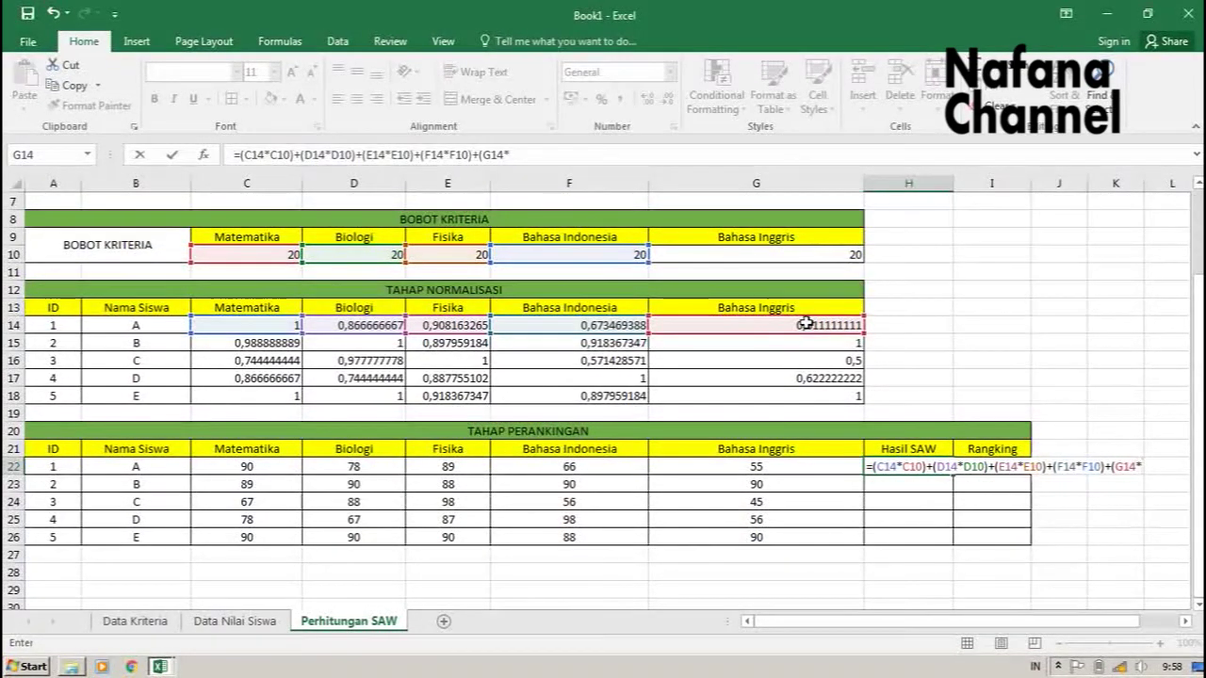
left_click(838, 254)
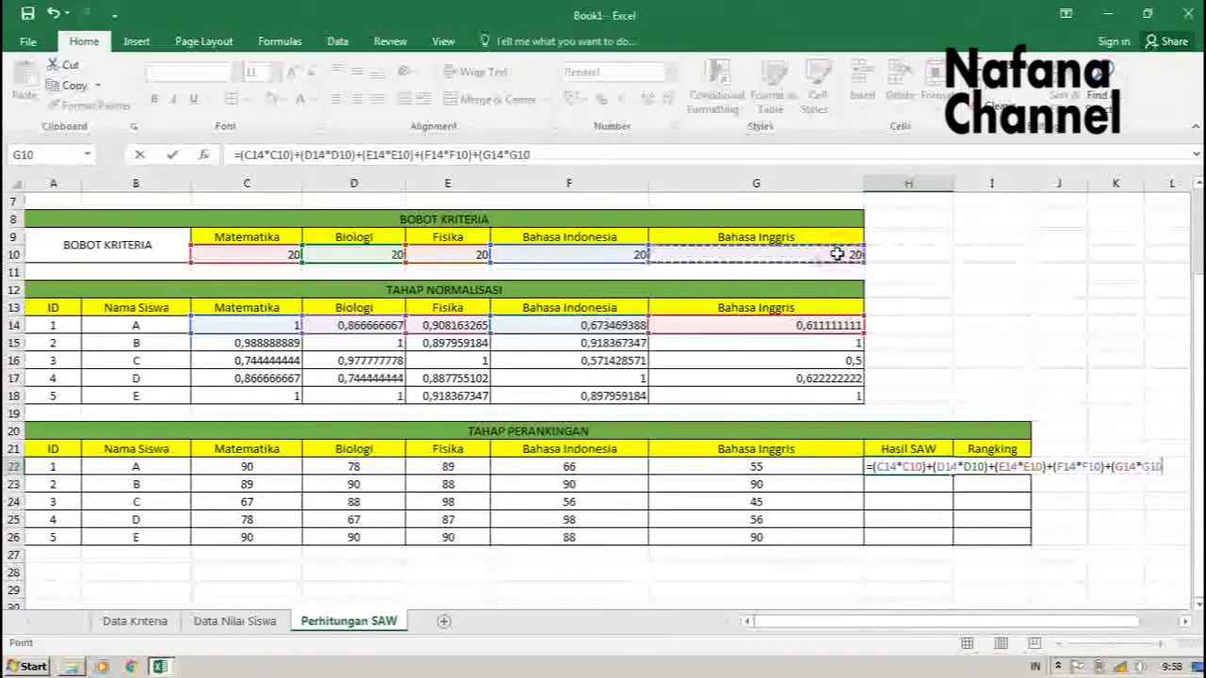
Close the formula and make the row-10 weight references absolute, such as $G$10.
type(")")
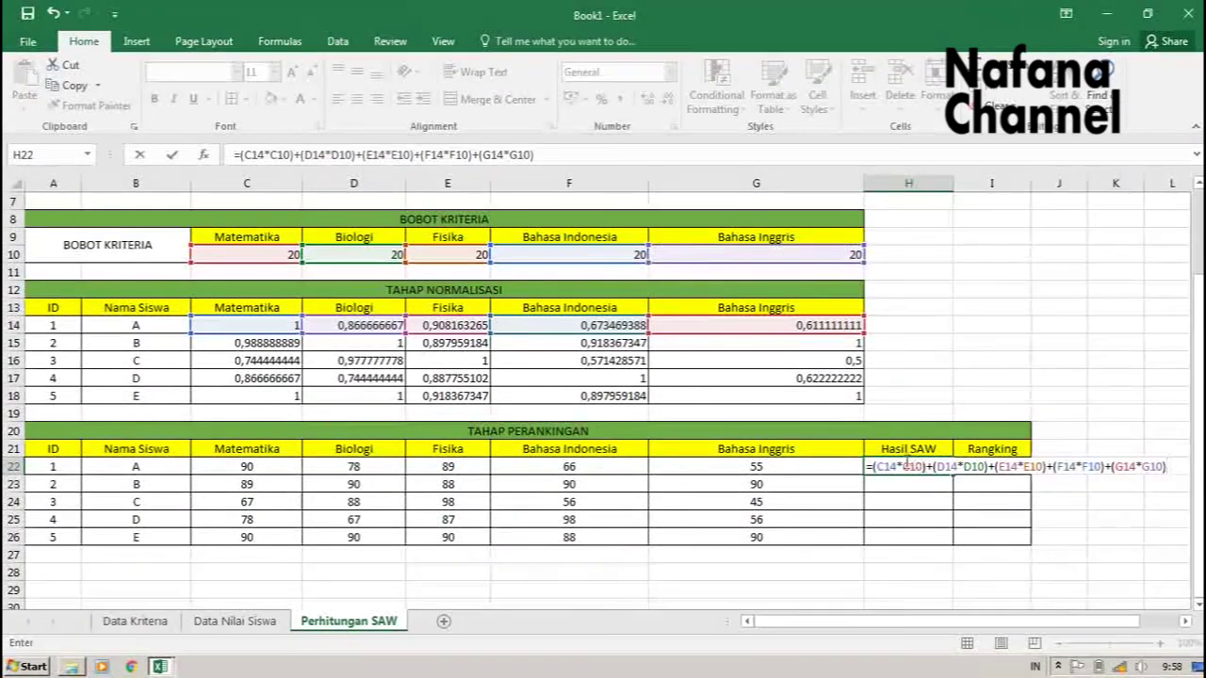
left_click(902, 467)
type("$C")
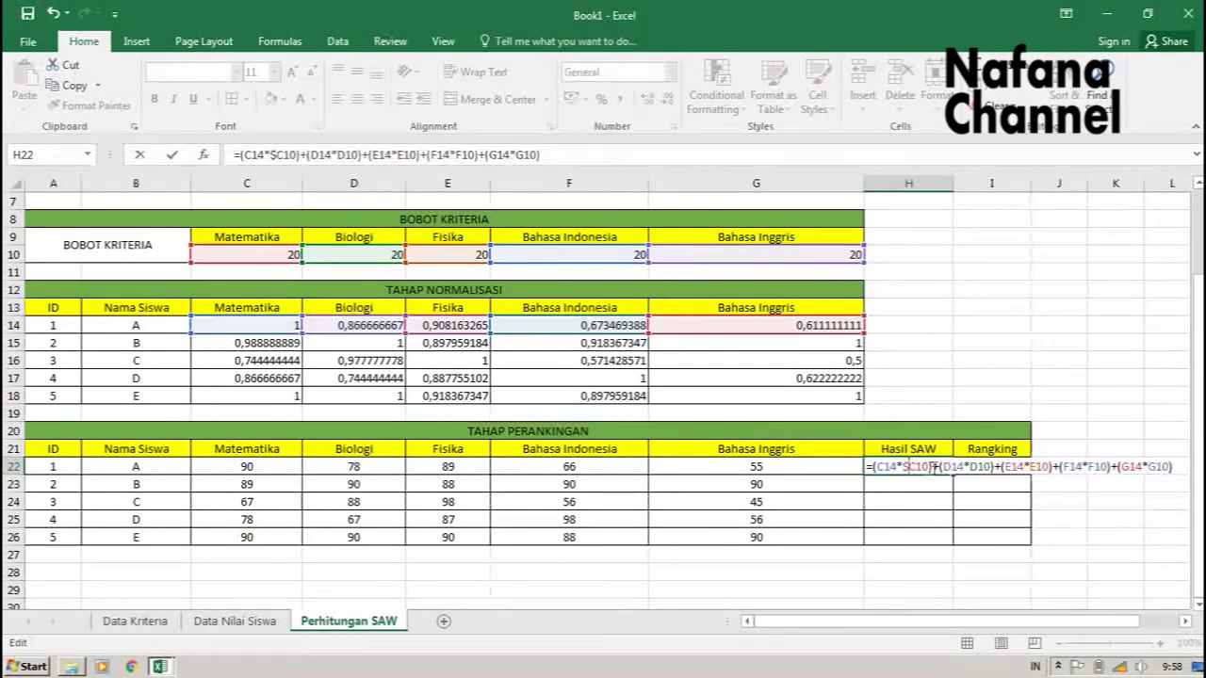
type("$")
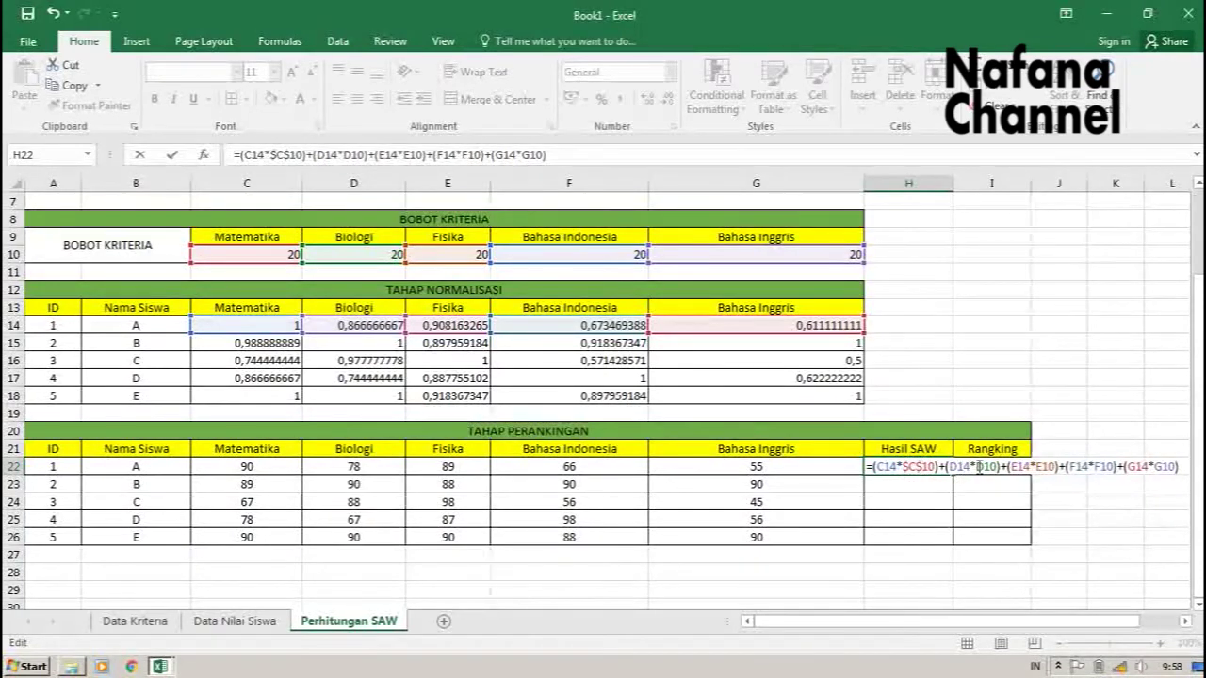
left_click(977, 467)
type("$C")
type("$D$")
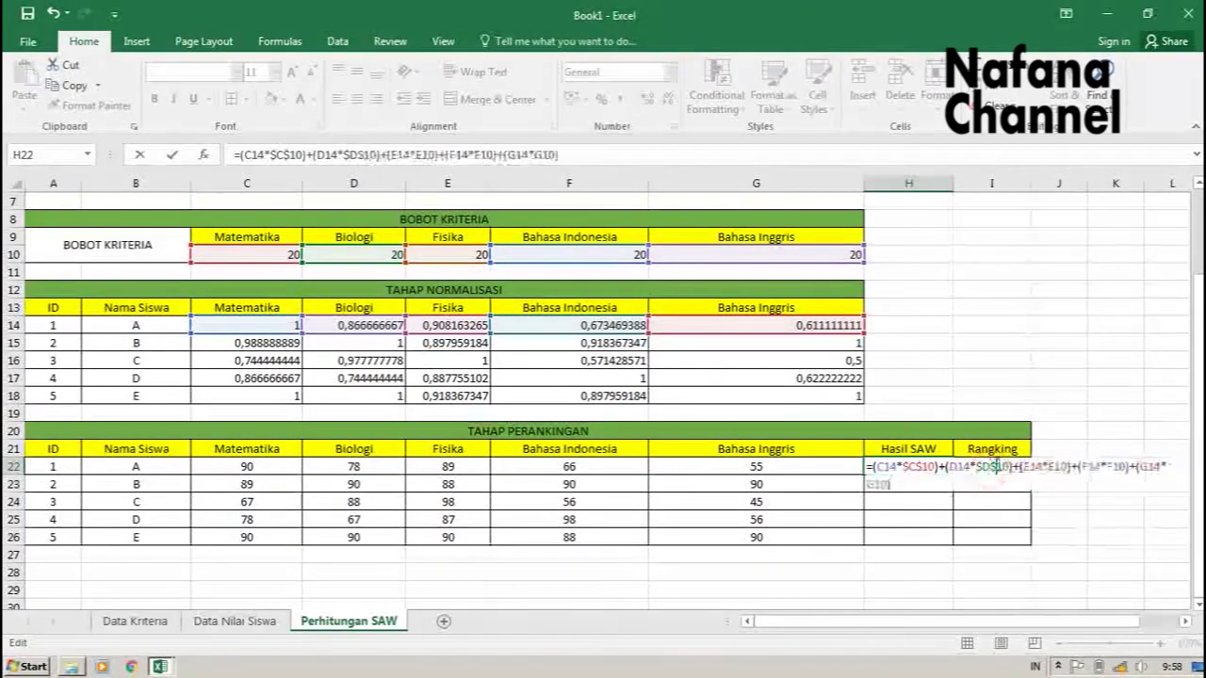
left_click(1050, 467)
type("$")
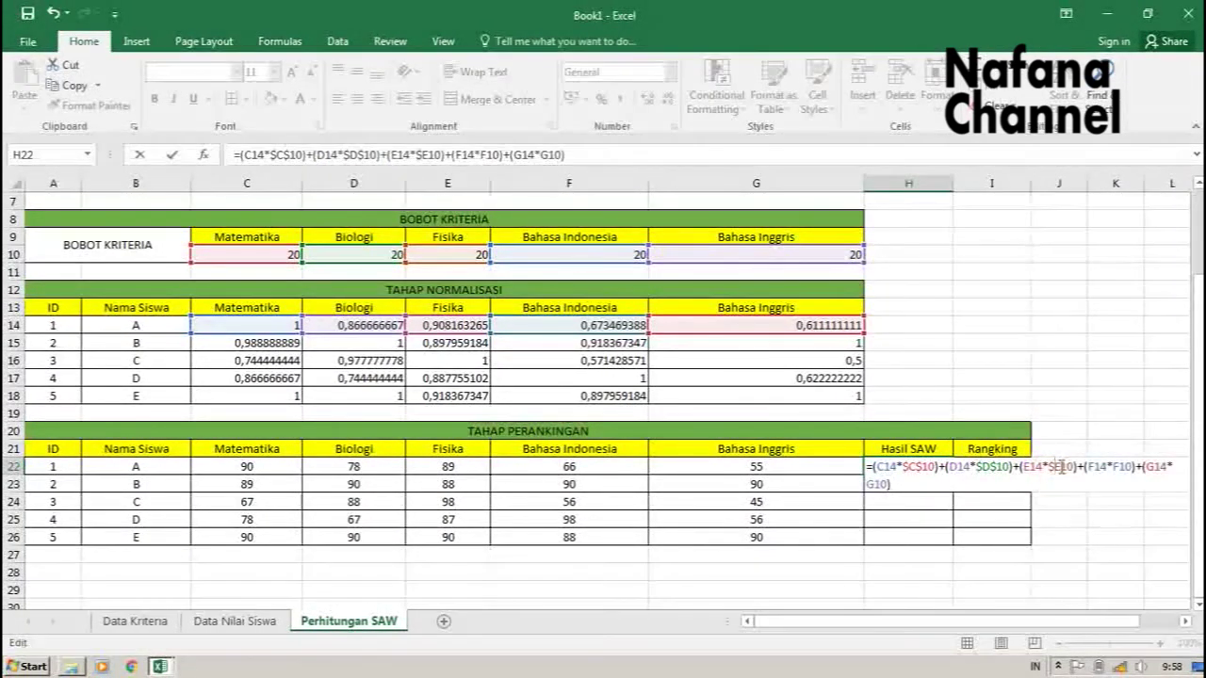
left_click(1057, 466)
type("$")
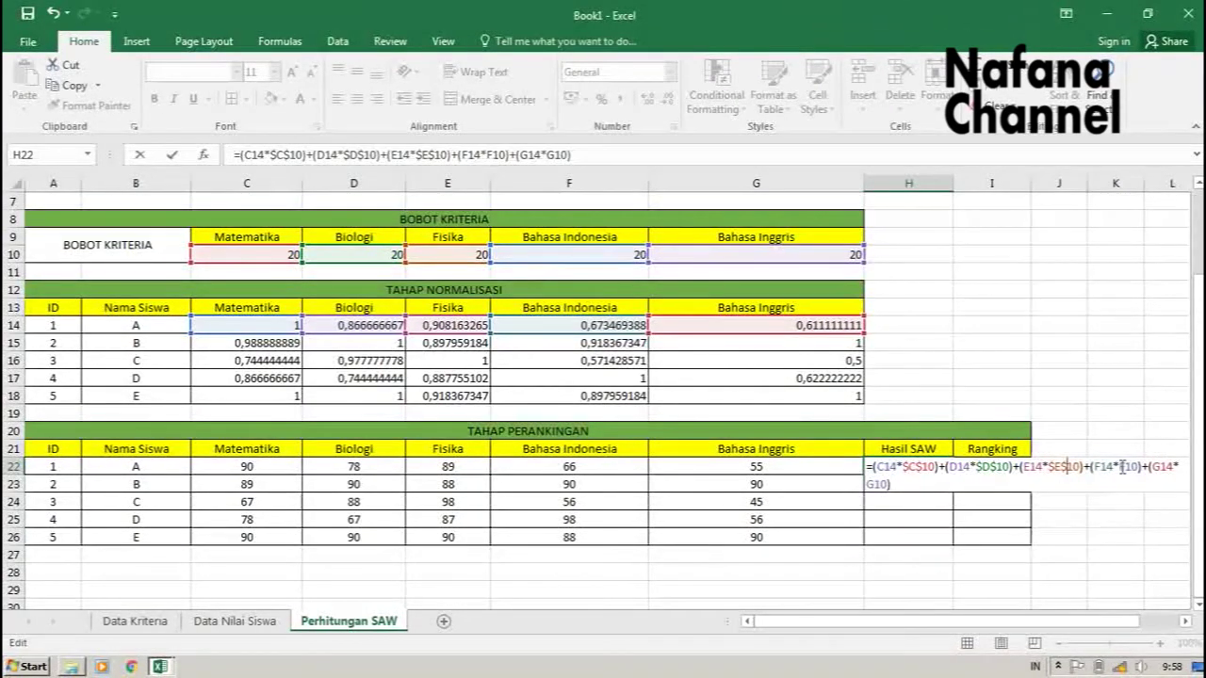
left_click(1126, 466)
type("$F$F")
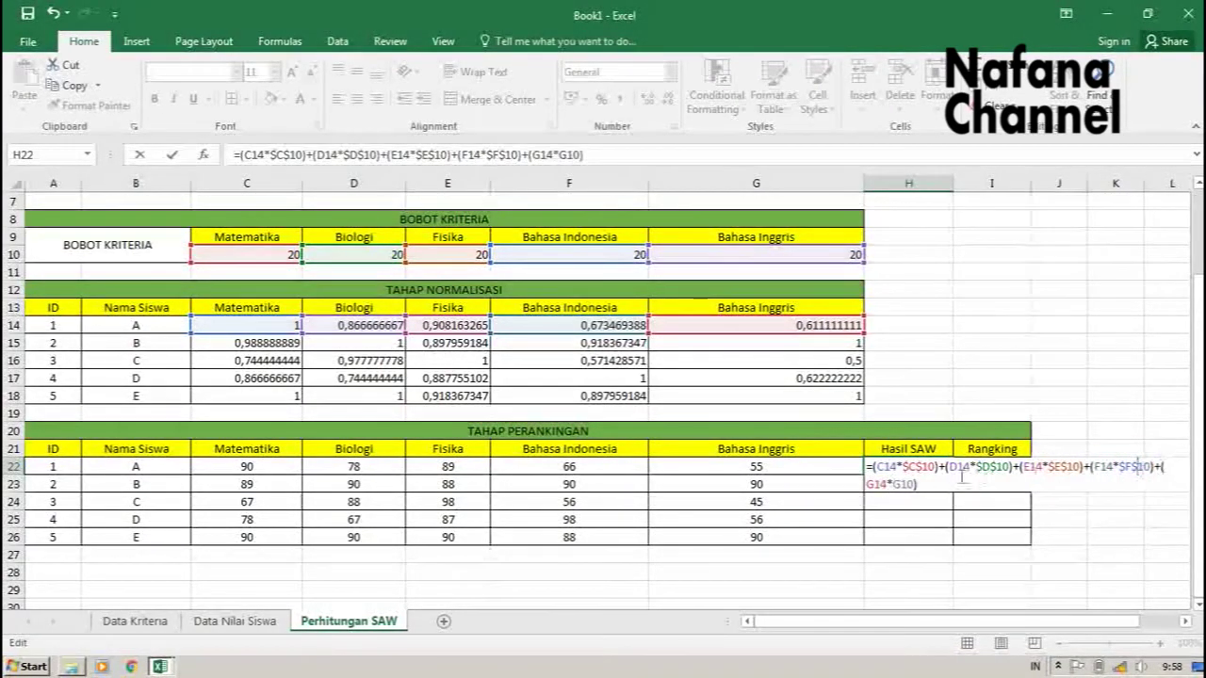
type("$")
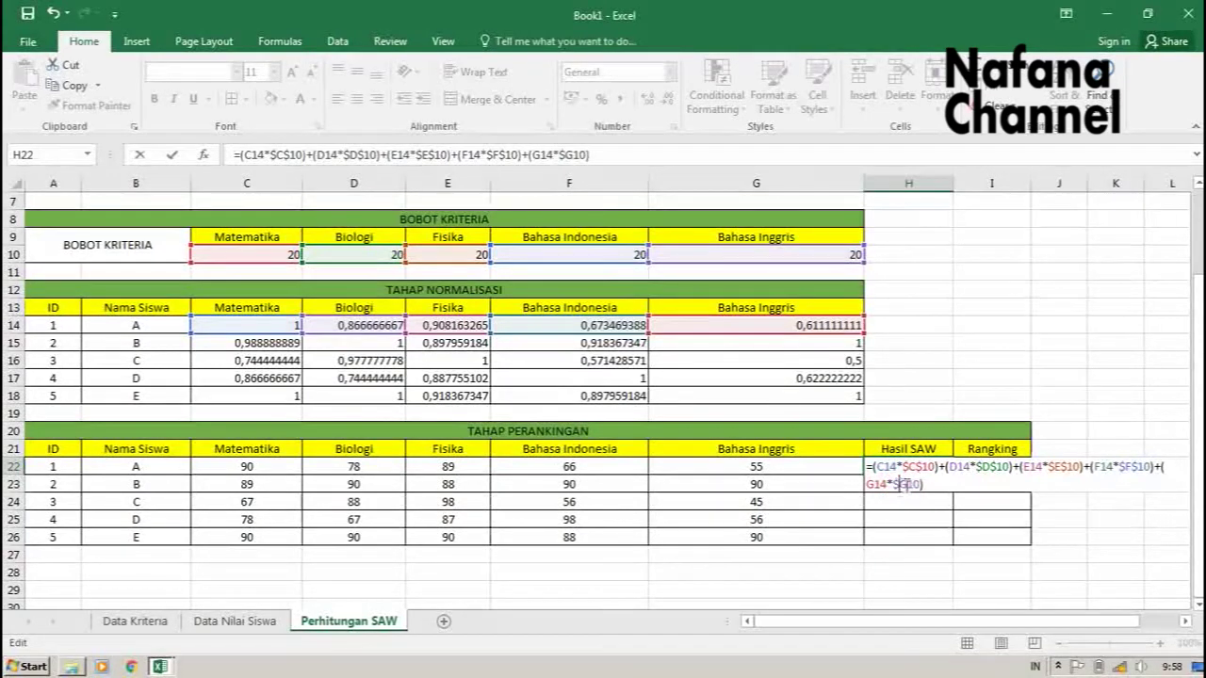
left_click(910, 485)
type("$")
Confirm H22's formula, fill it down to H26, and check student B's score formula.
key("Return")
left_click(938, 466)
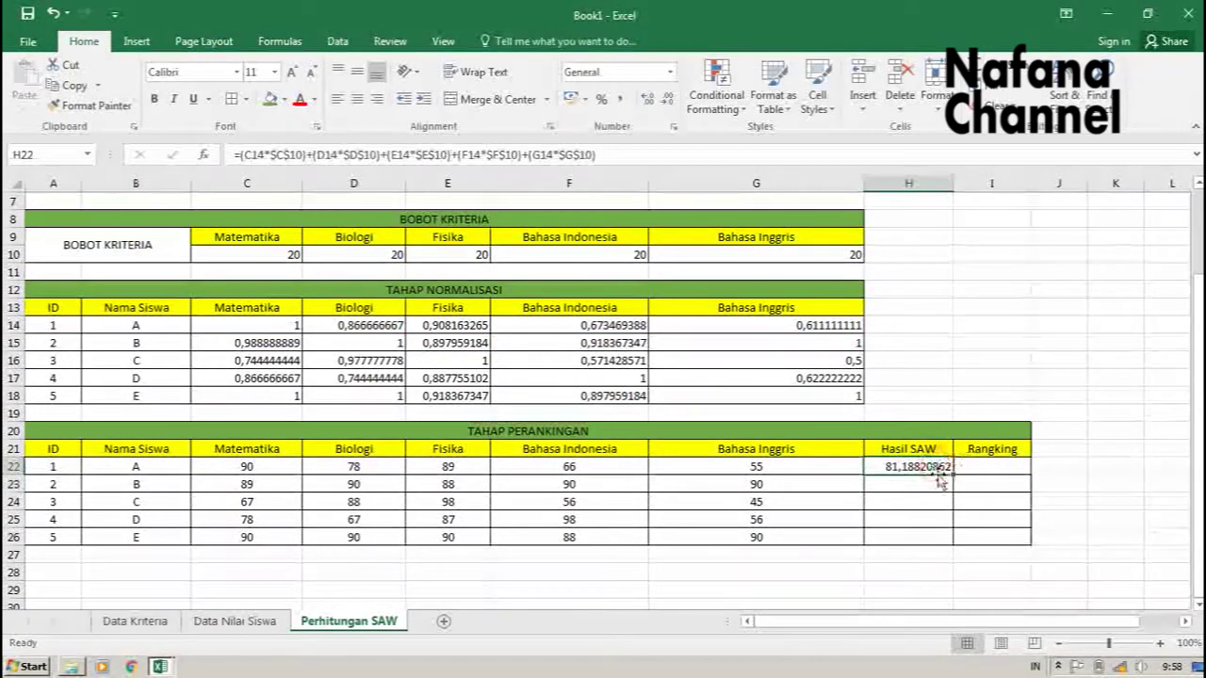
left_click_drag(952, 475, 959, 542)
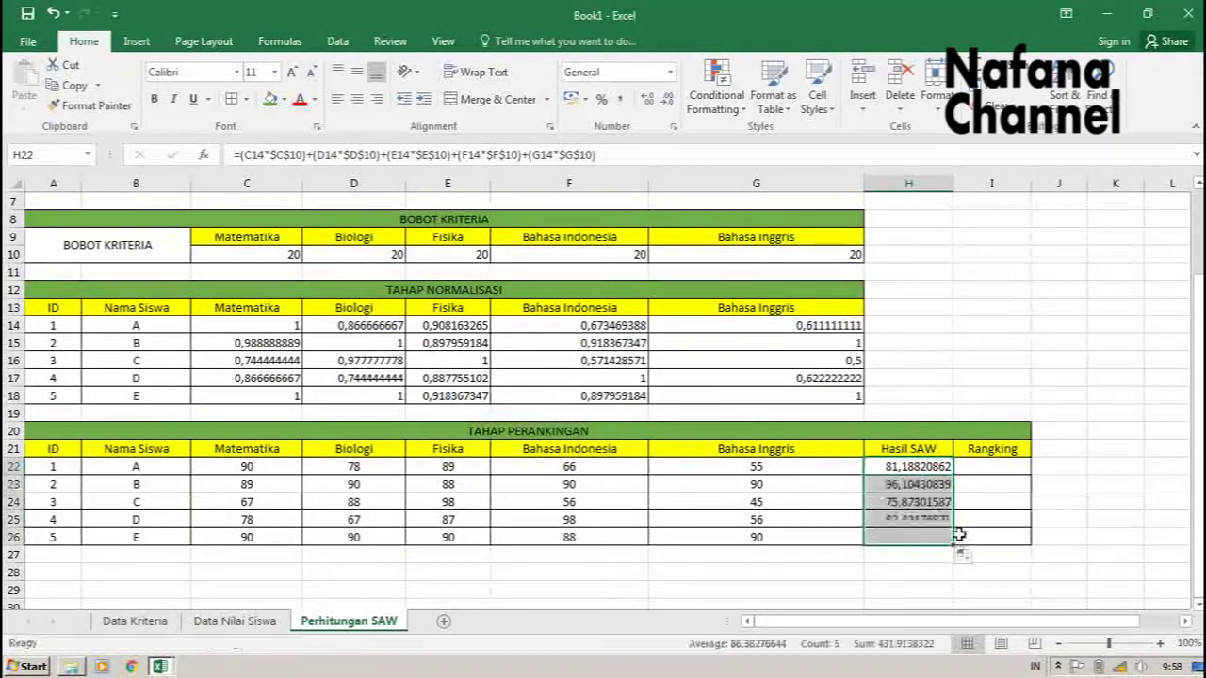
double_click(926, 482)
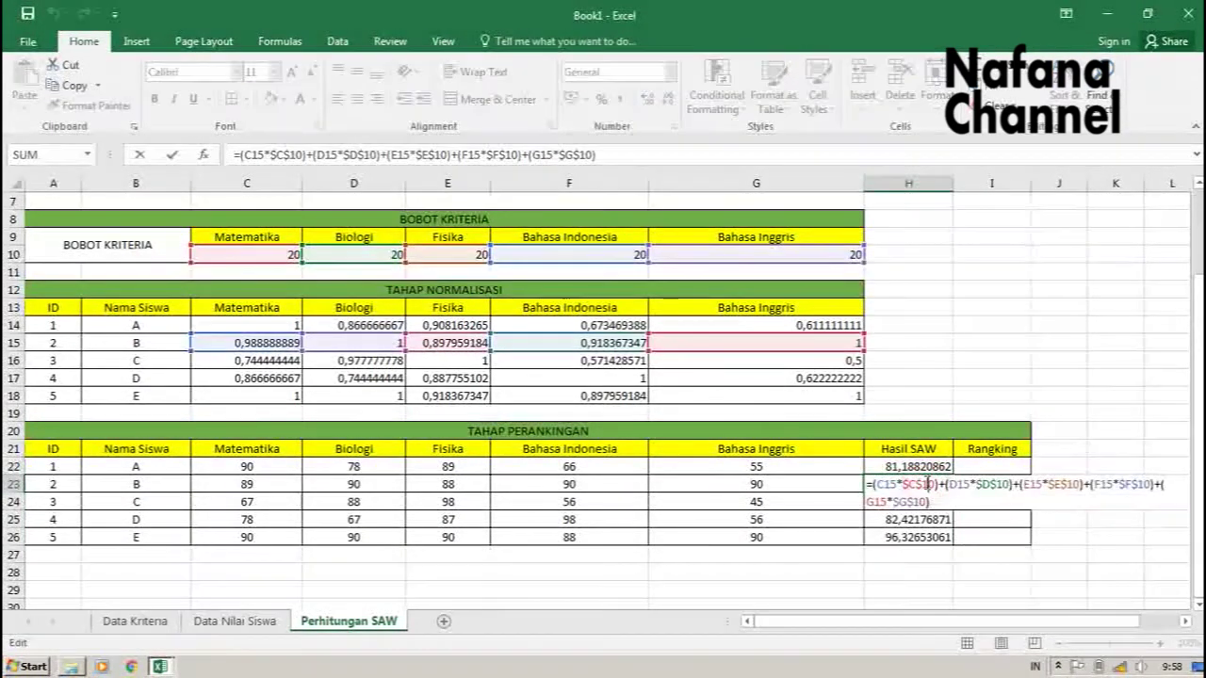
key("Return")
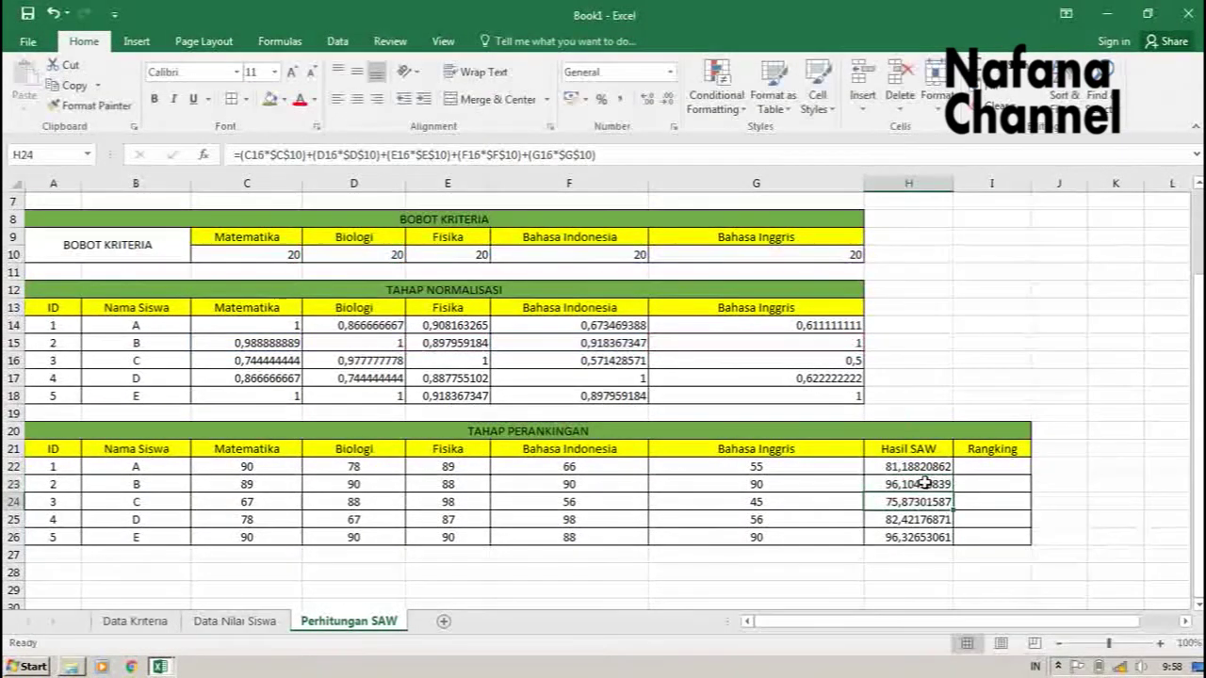
Enter =RANK(H22;H22:H26;0) in I22 so that student A ranks 4 in descending order.
left_click(982, 465)
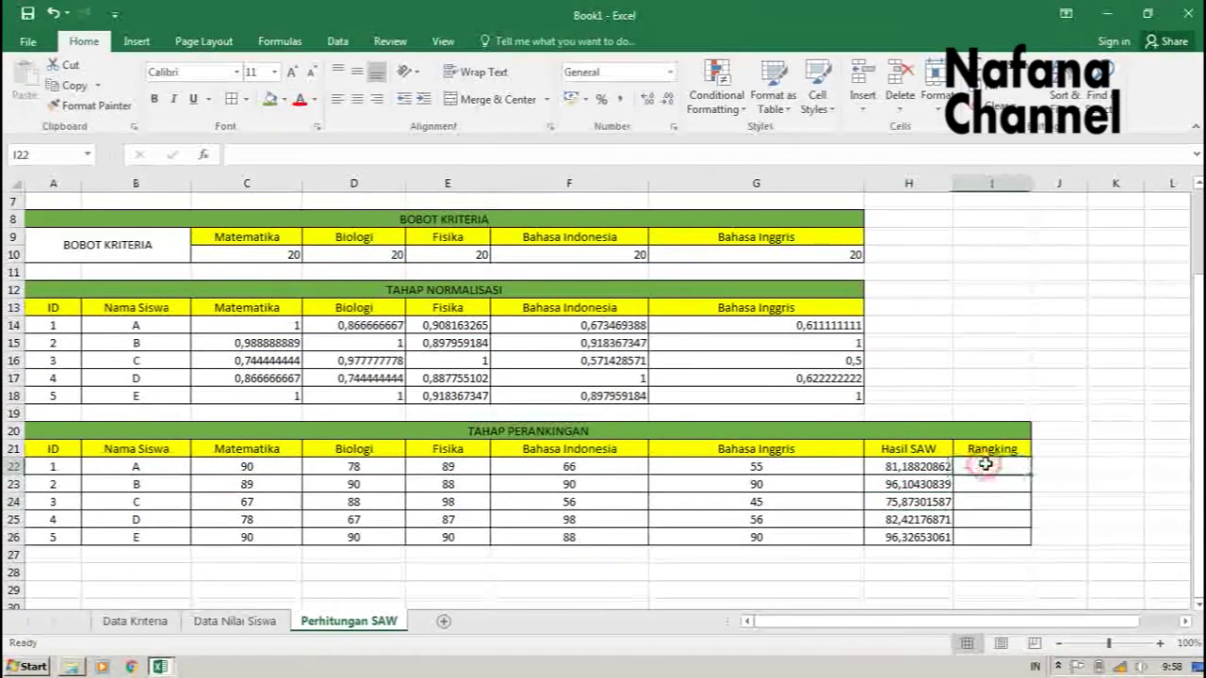
type("=")
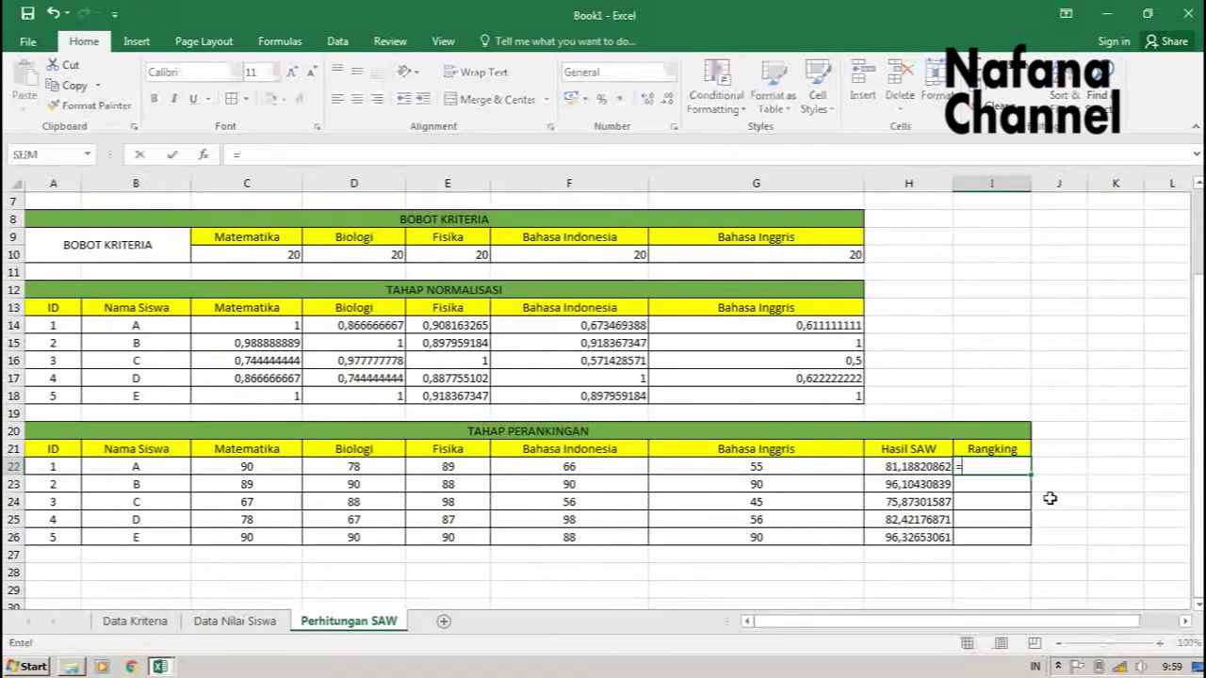
type("ran")
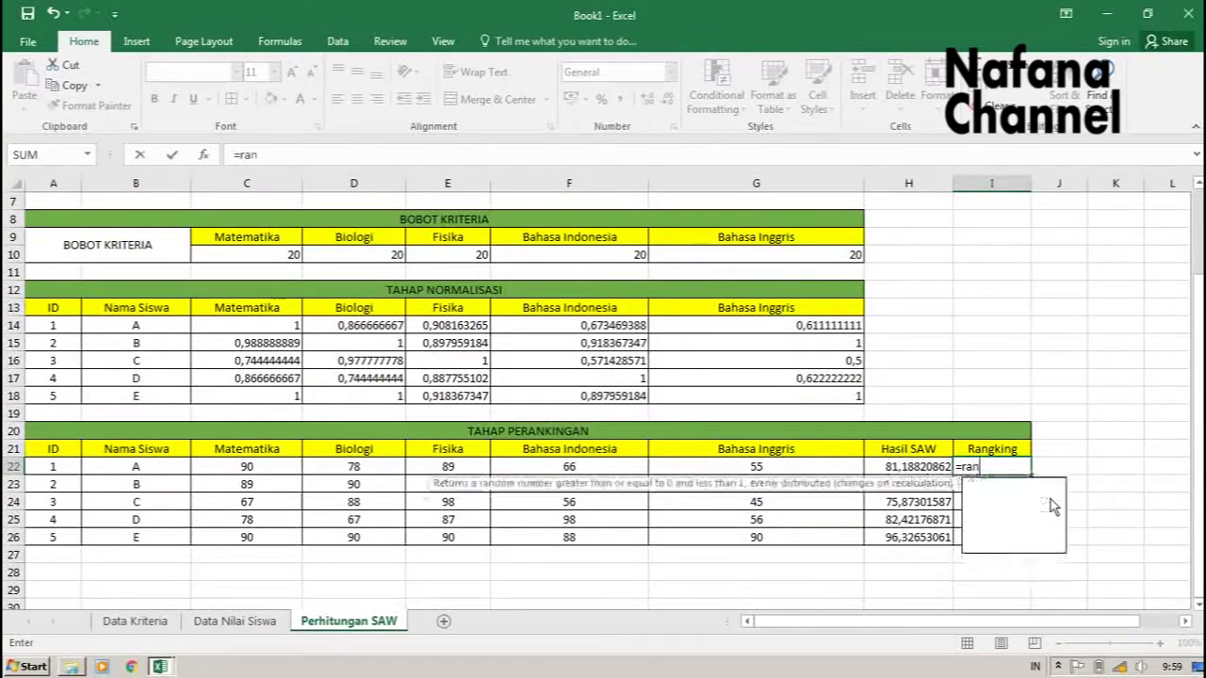
type("k(")
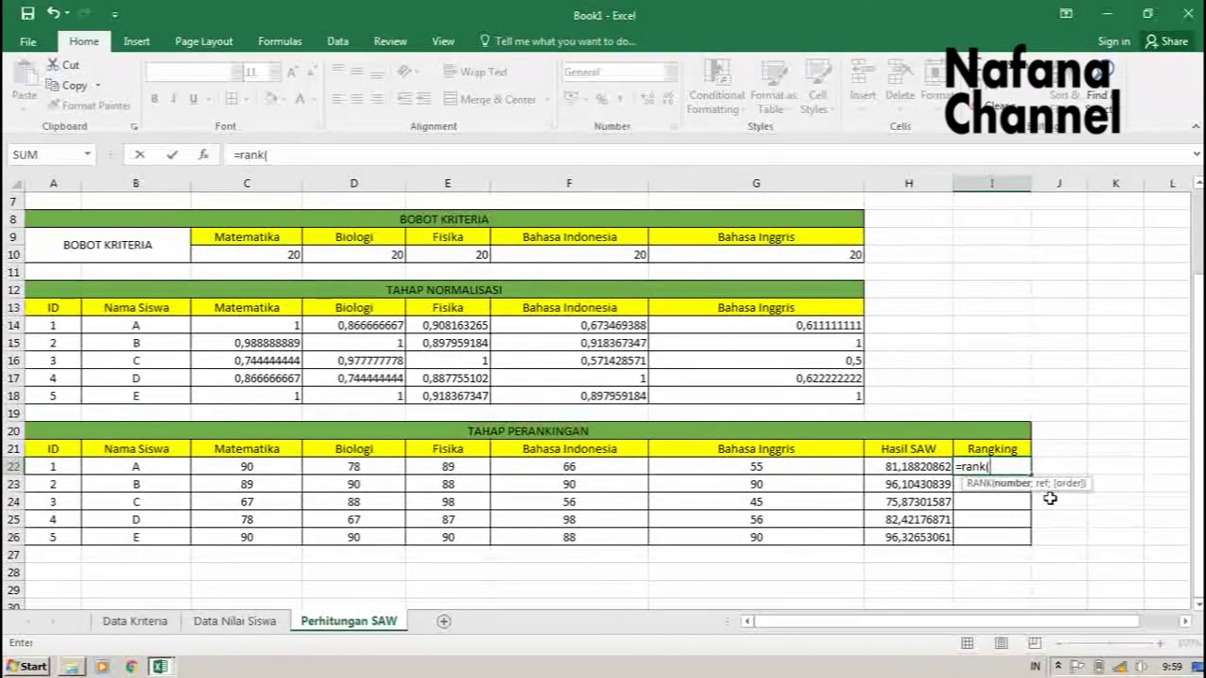
left_click(936, 467)
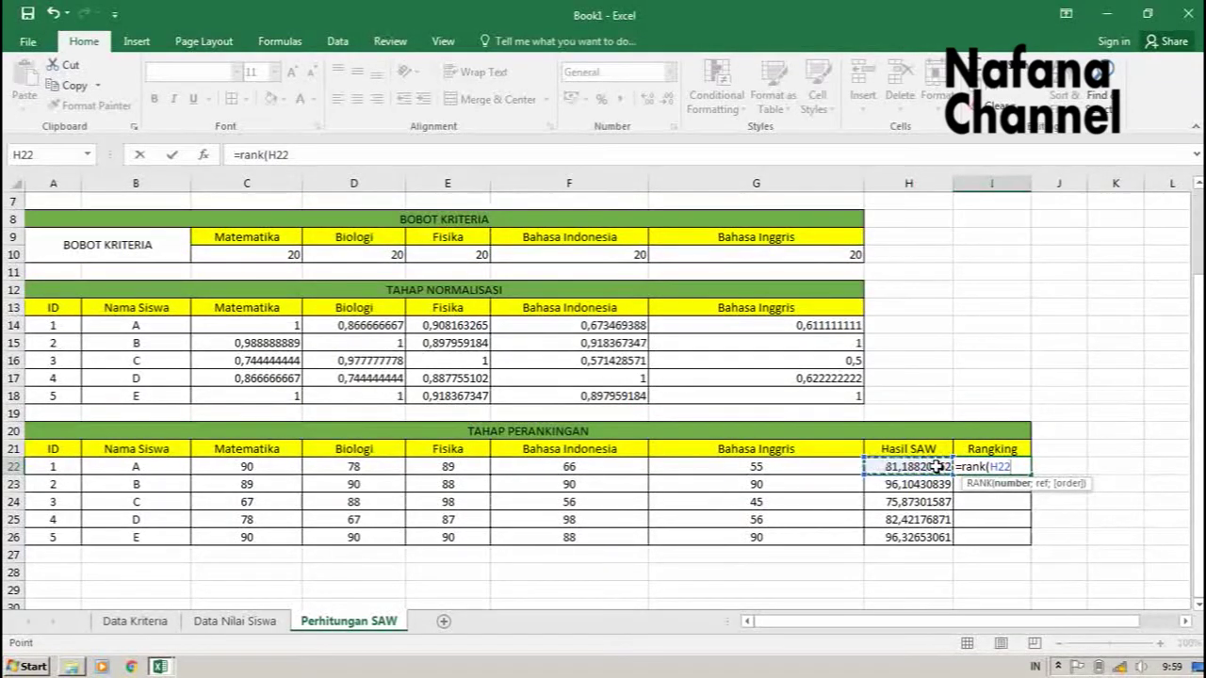
type(";0")
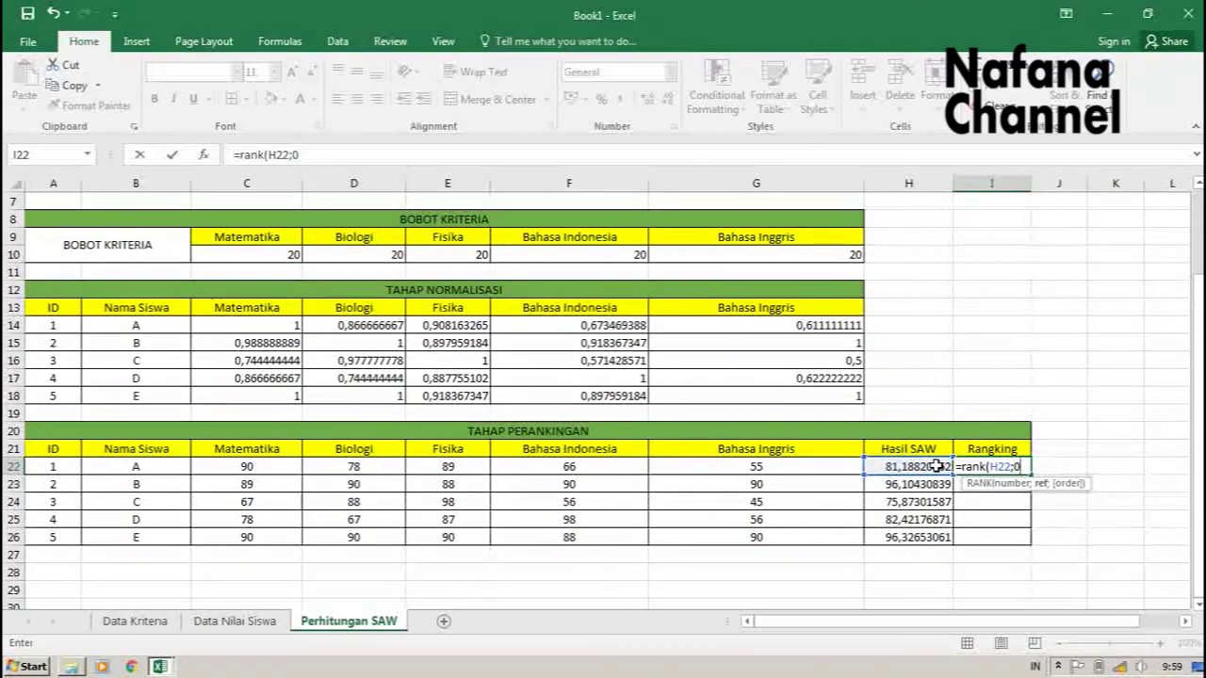
type(";")
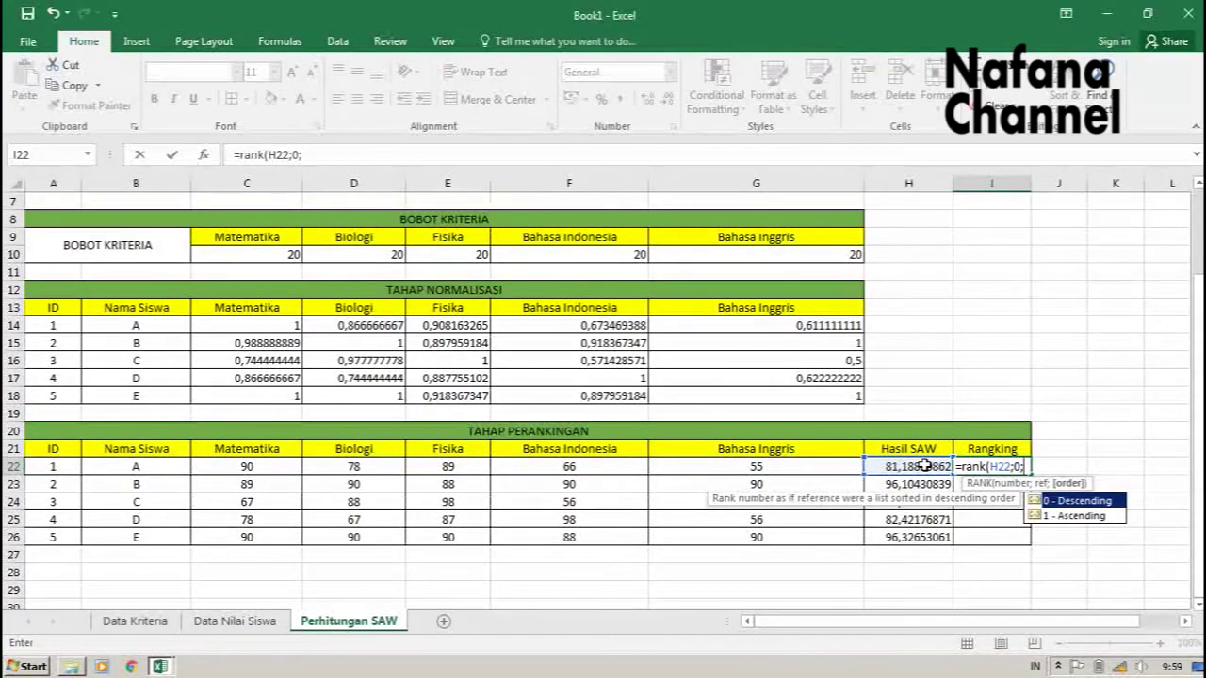
key("BackSpace")
key("BackSpace")
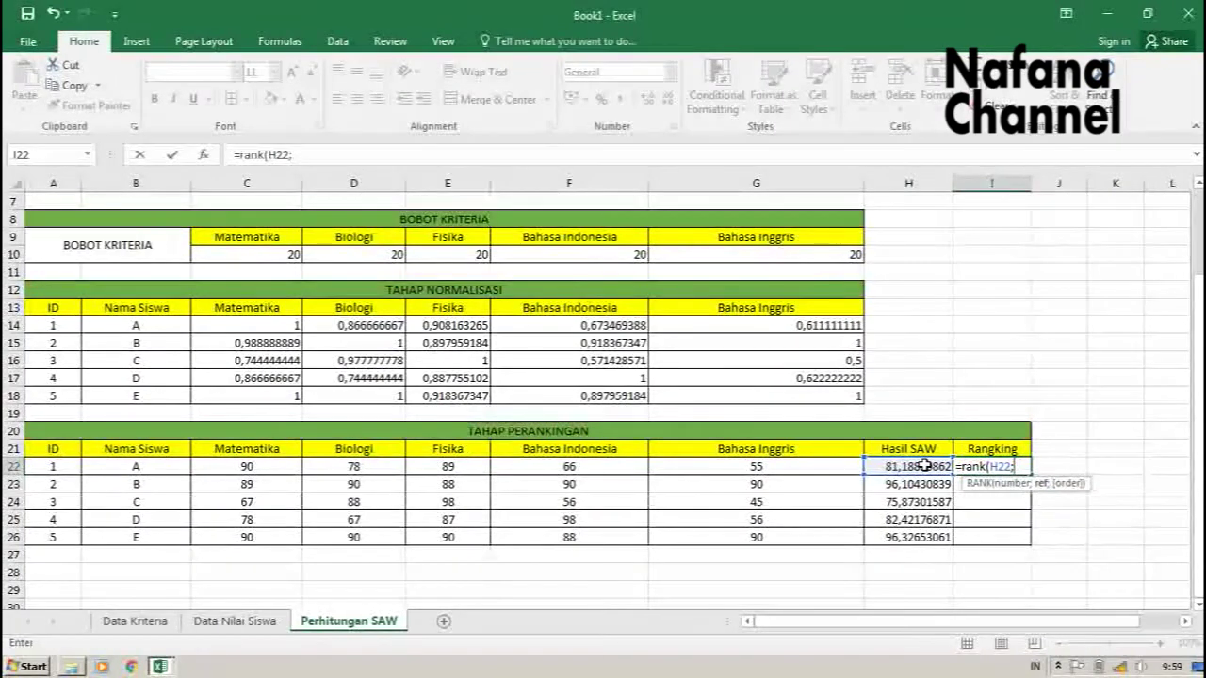
left_click_drag(926, 466, 935, 541)
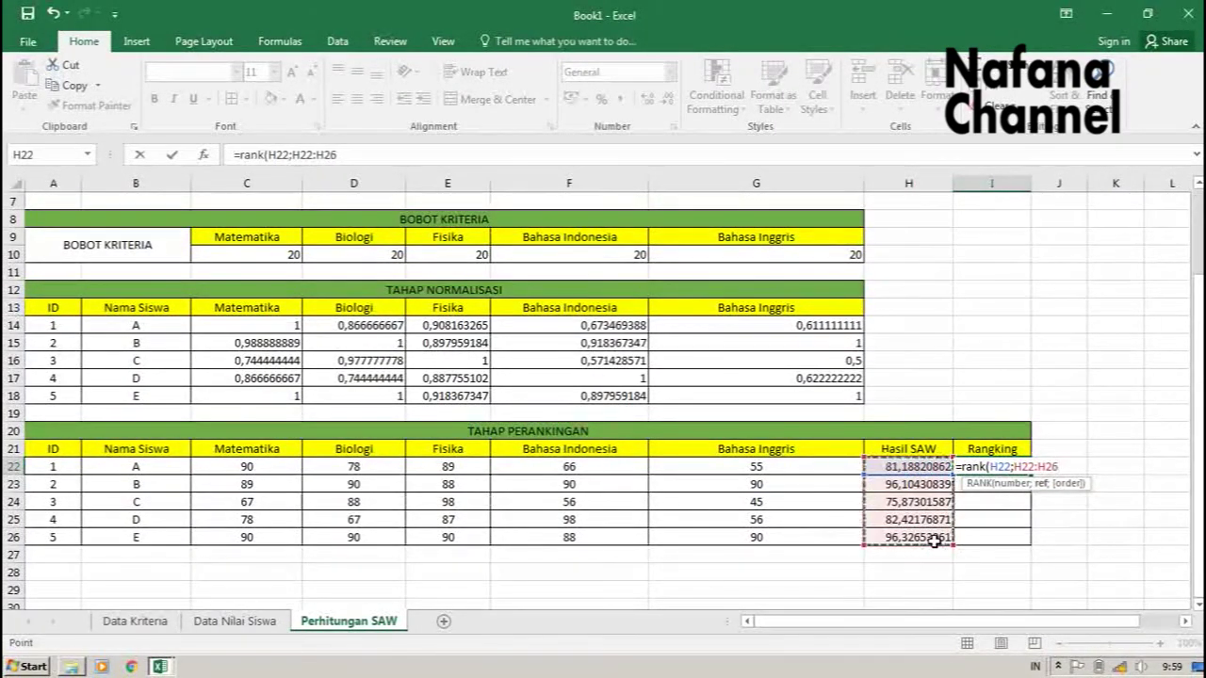
type(";")
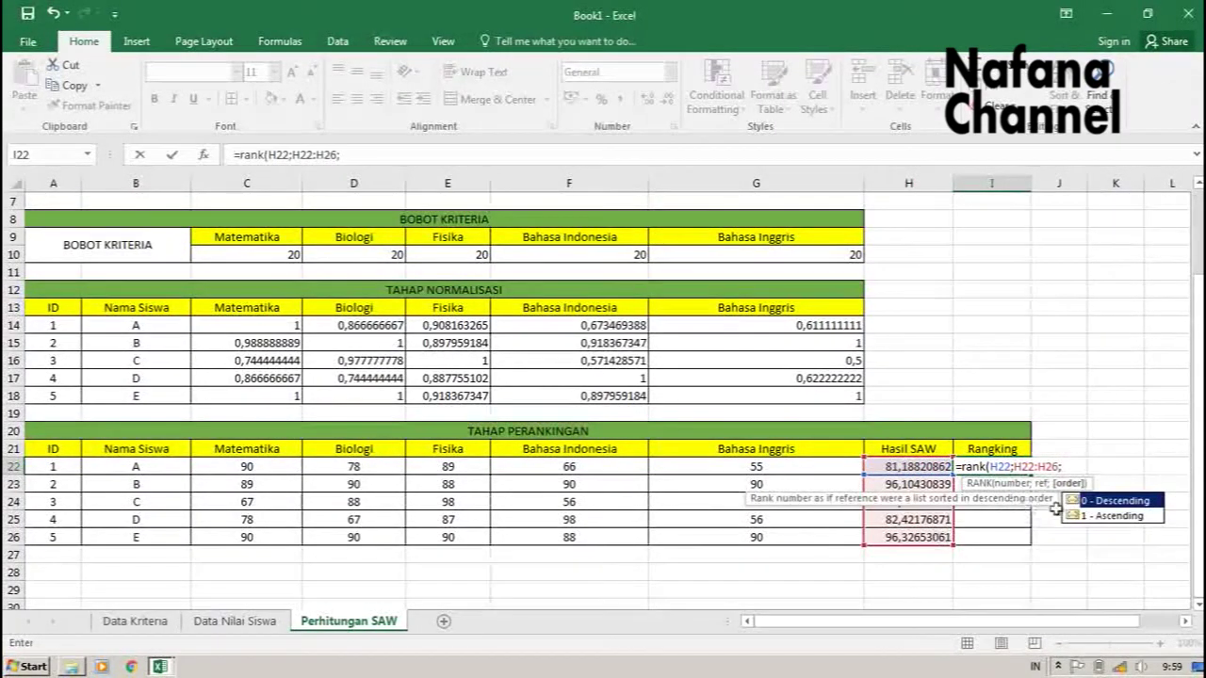
double_click(1126, 502)
type(")")
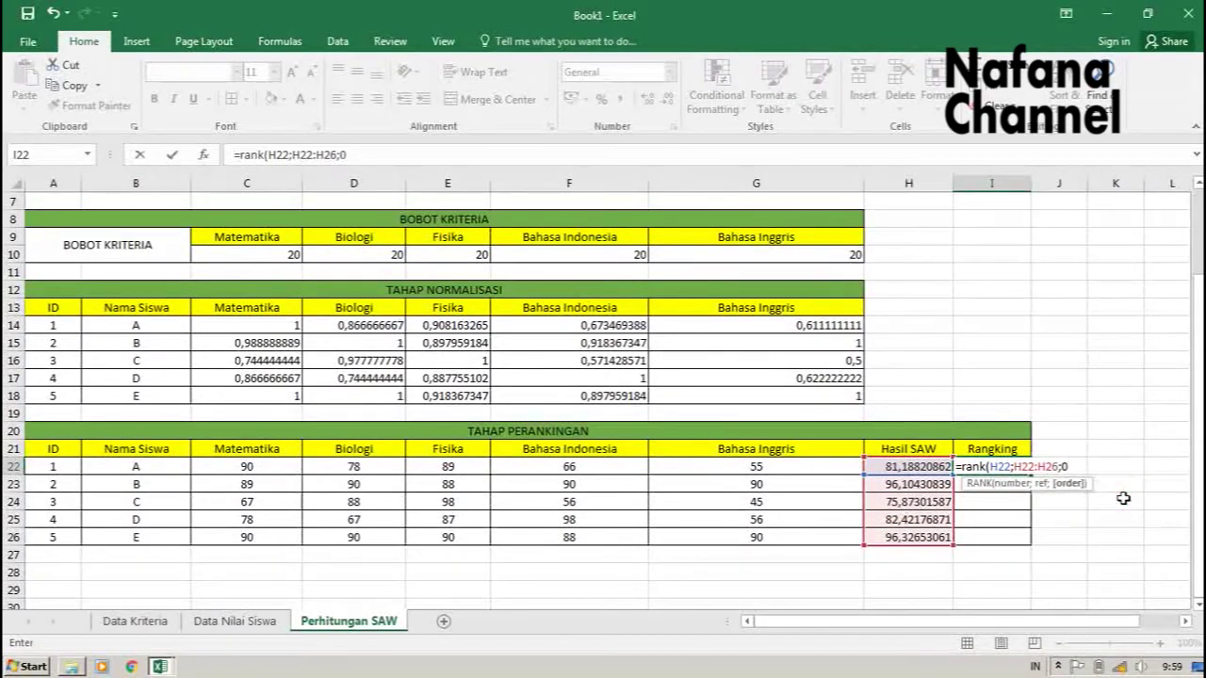
key("Return")
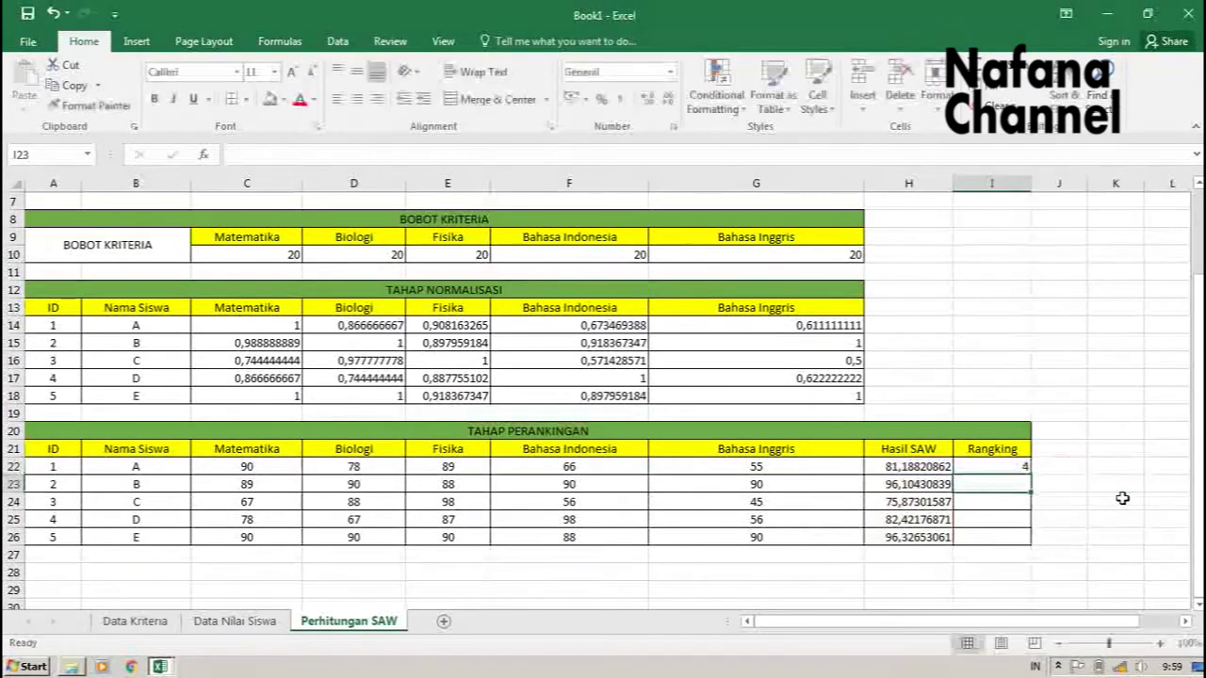
left_click(1013, 467)
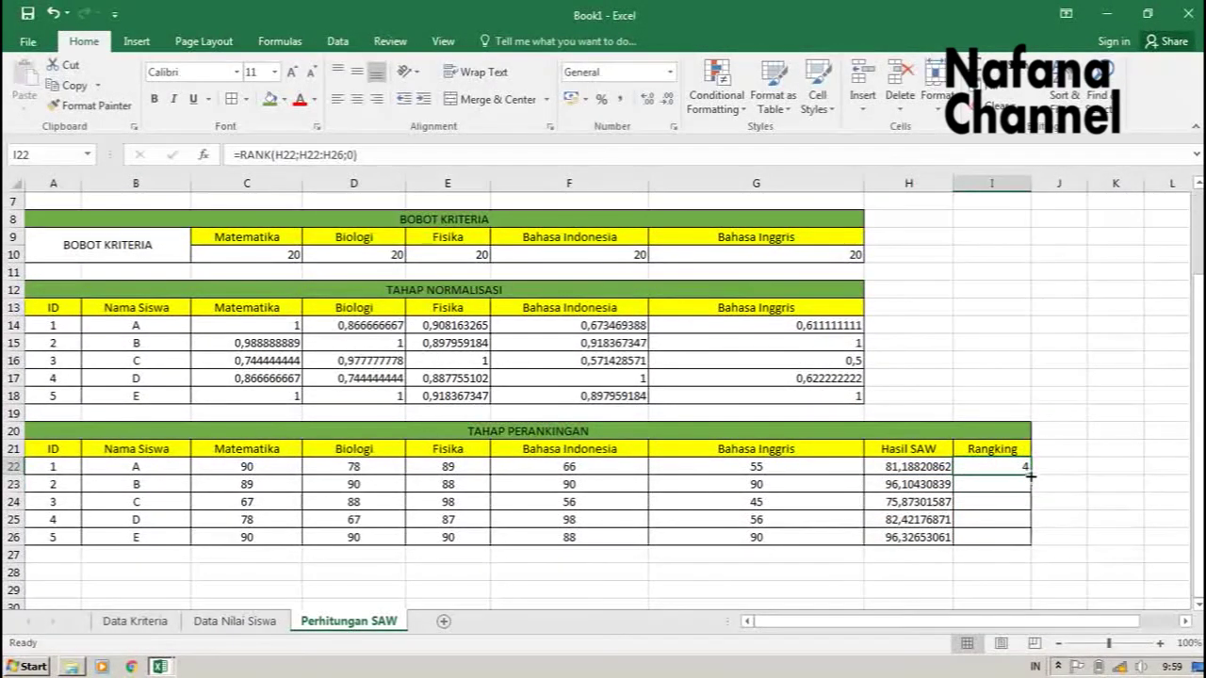
Fill the RANK formula down to I26, giving ranks 4, 2, 3, 2, 1, and check H26's formula.
left_click_drag(1030, 477, 1031, 538)
left_click(1088, 542)
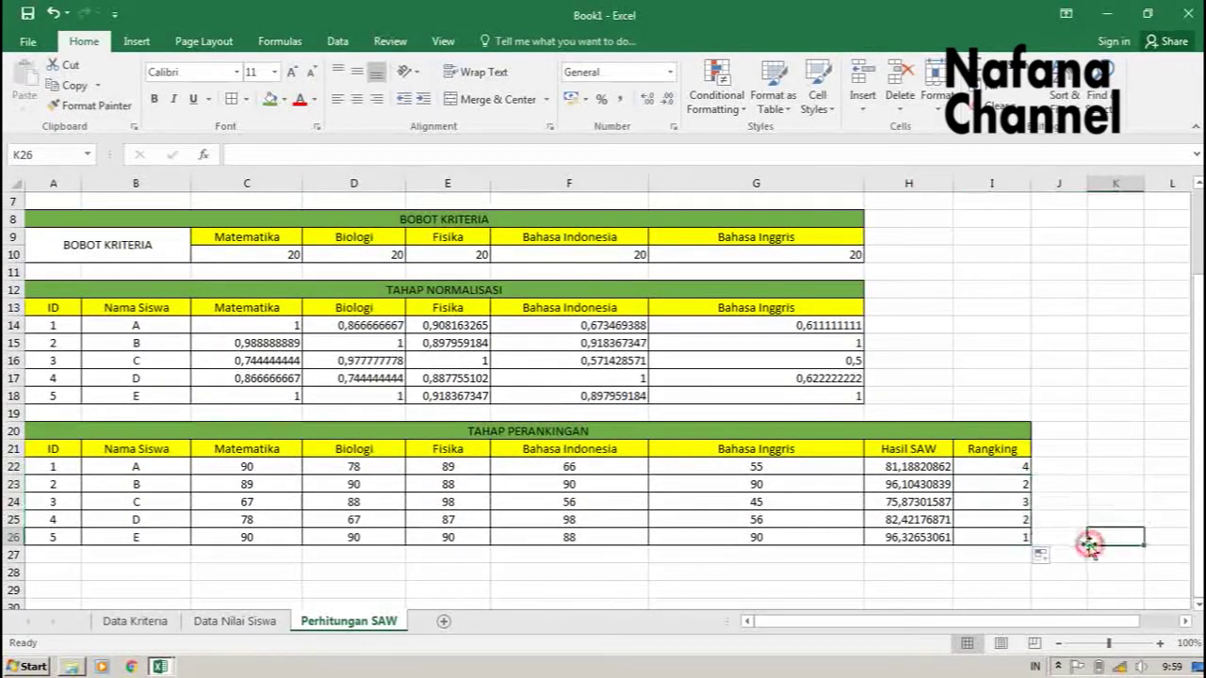
left_click(933, 537)
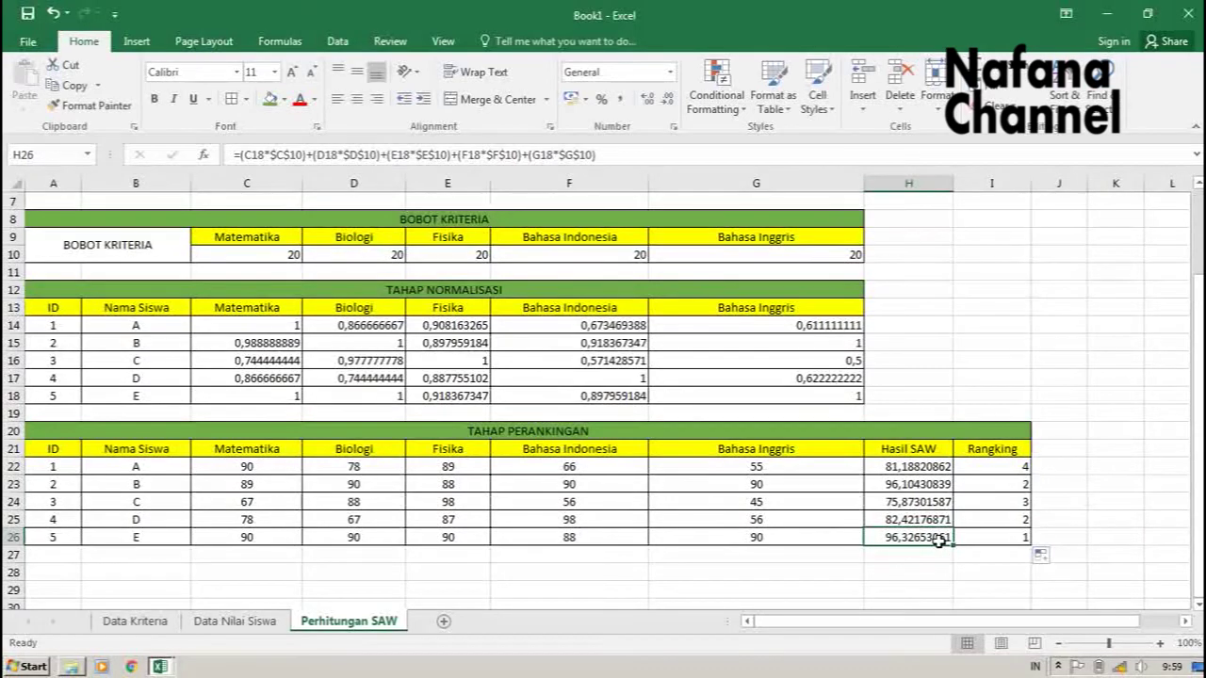
left_click(1097, 535)
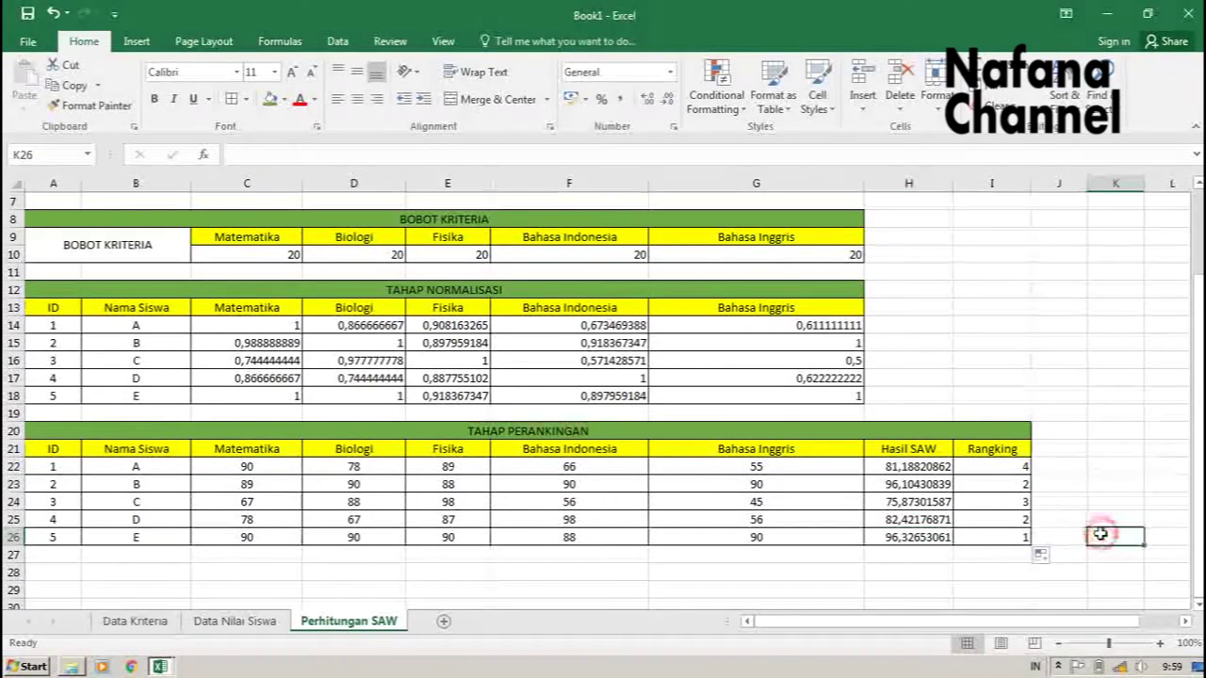